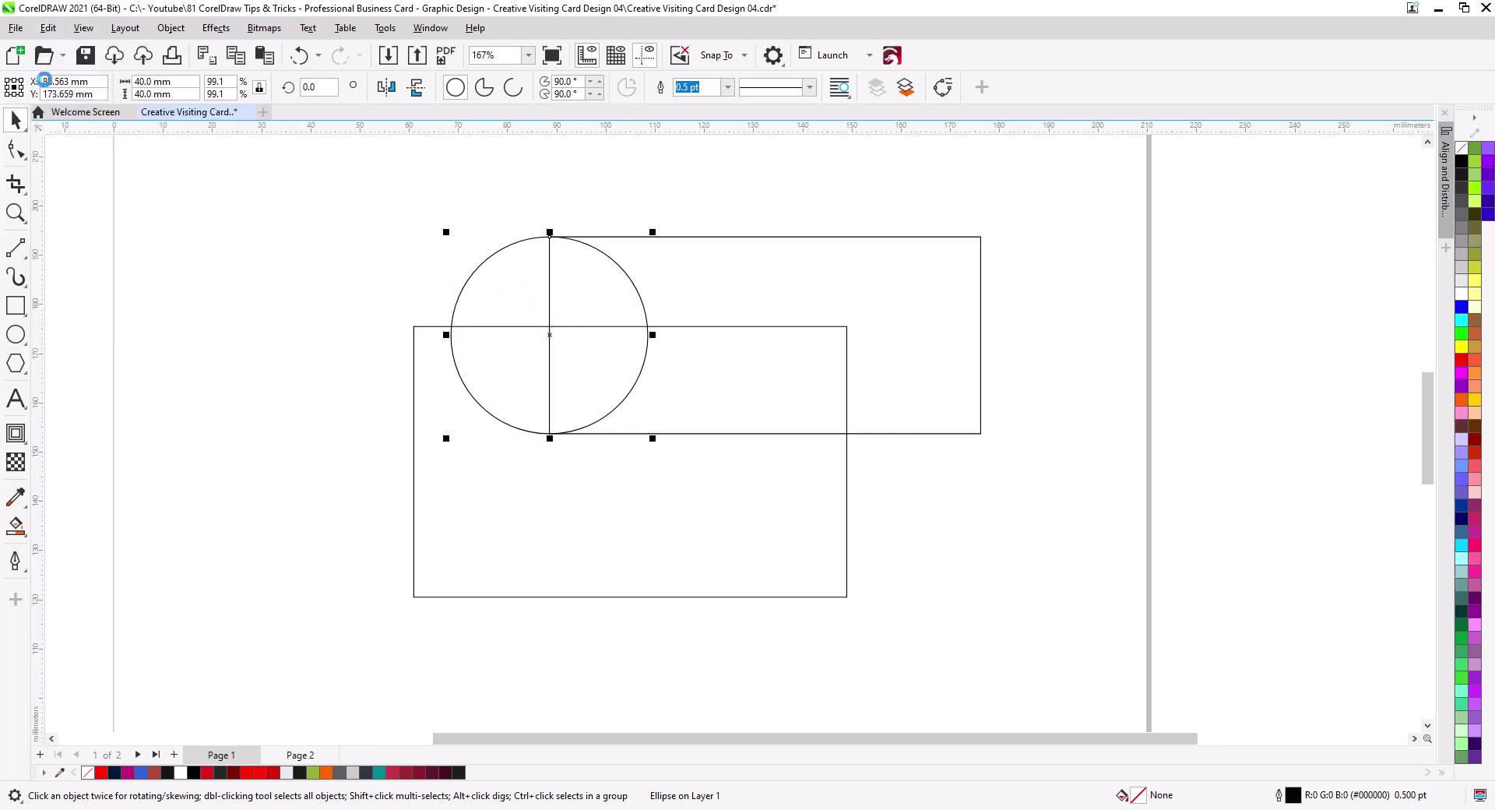
Paste a copy of the circle and shrink it into a smaller inner circle.
{"action": "left_click", "coordinate": [47, 27]}
{"action": "left_click", "coordinate": [75, 199]}
{"action": "left_click_drag", "start_coordinate": [655, 441], "coordinate": [642, 436]}
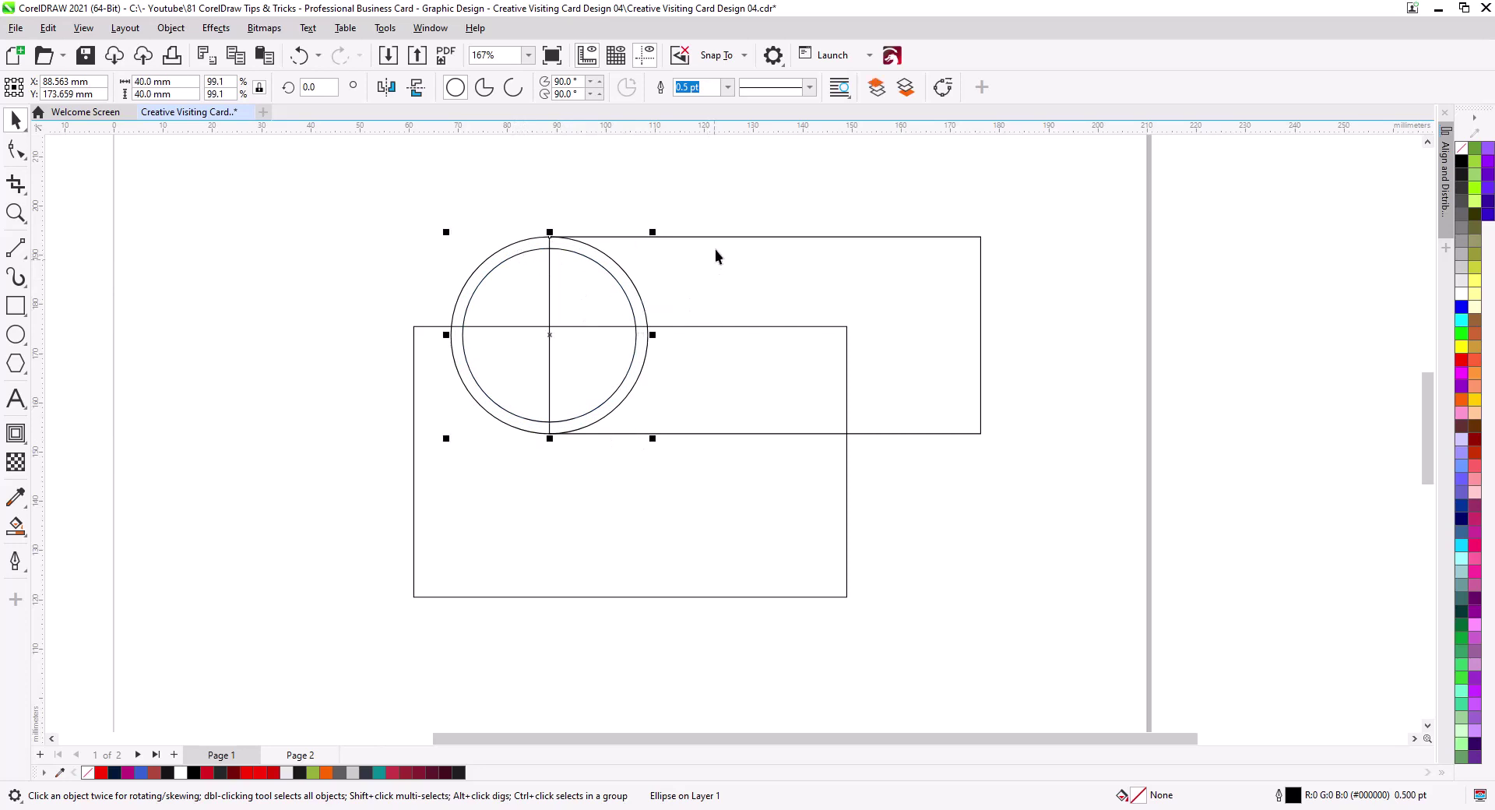
Weld the outer circle with the upper rectangle, then rotate everything about 49.7° and move it onto the card.
{"action": "left_click", "coordinate": [621, 248], "text": "shift"}
{"action": "left_click", "coordinate": [491, 87]}
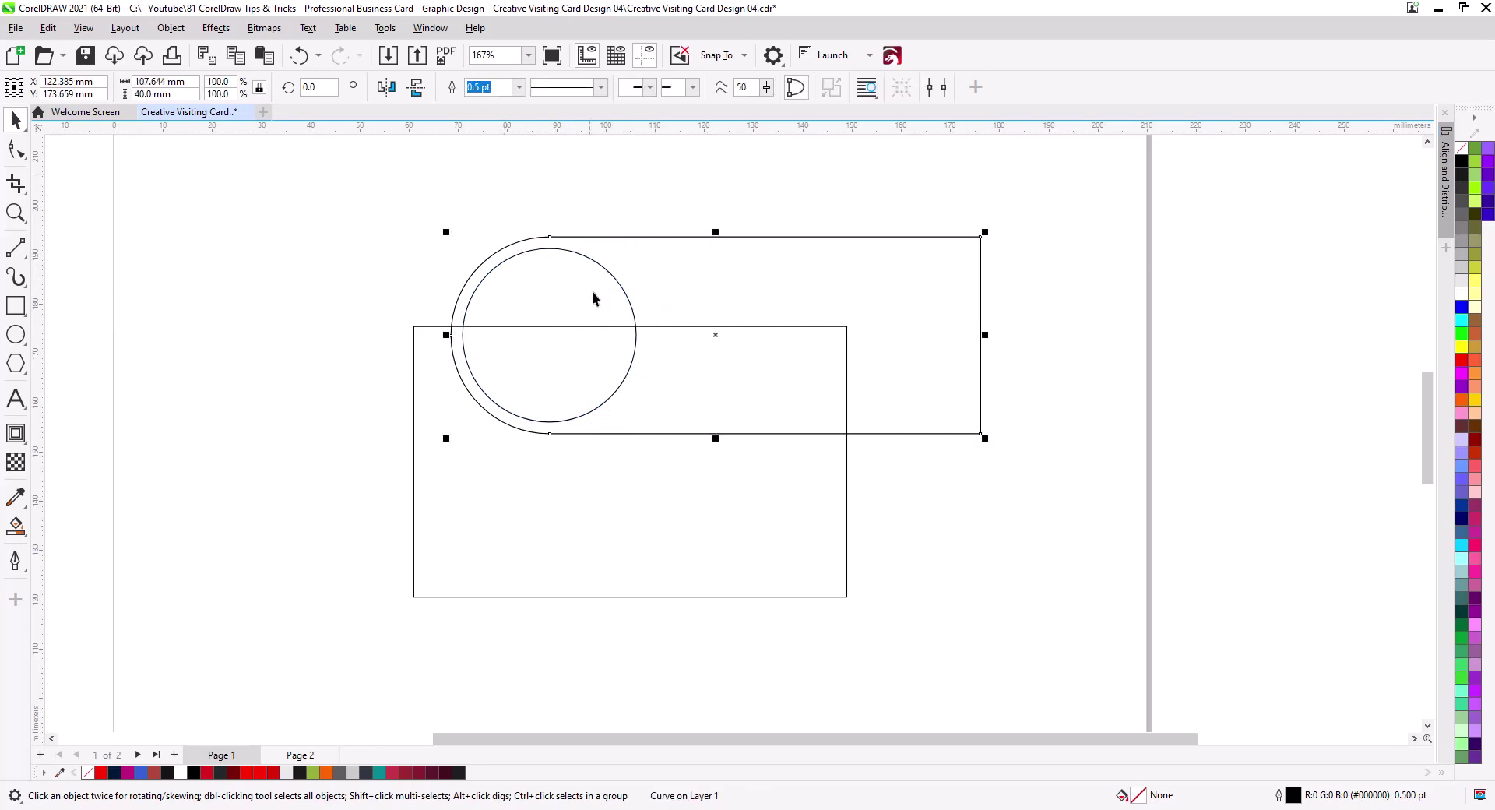
{"action": "left_click", "coordinate": [618, 281], "text": "shift"}
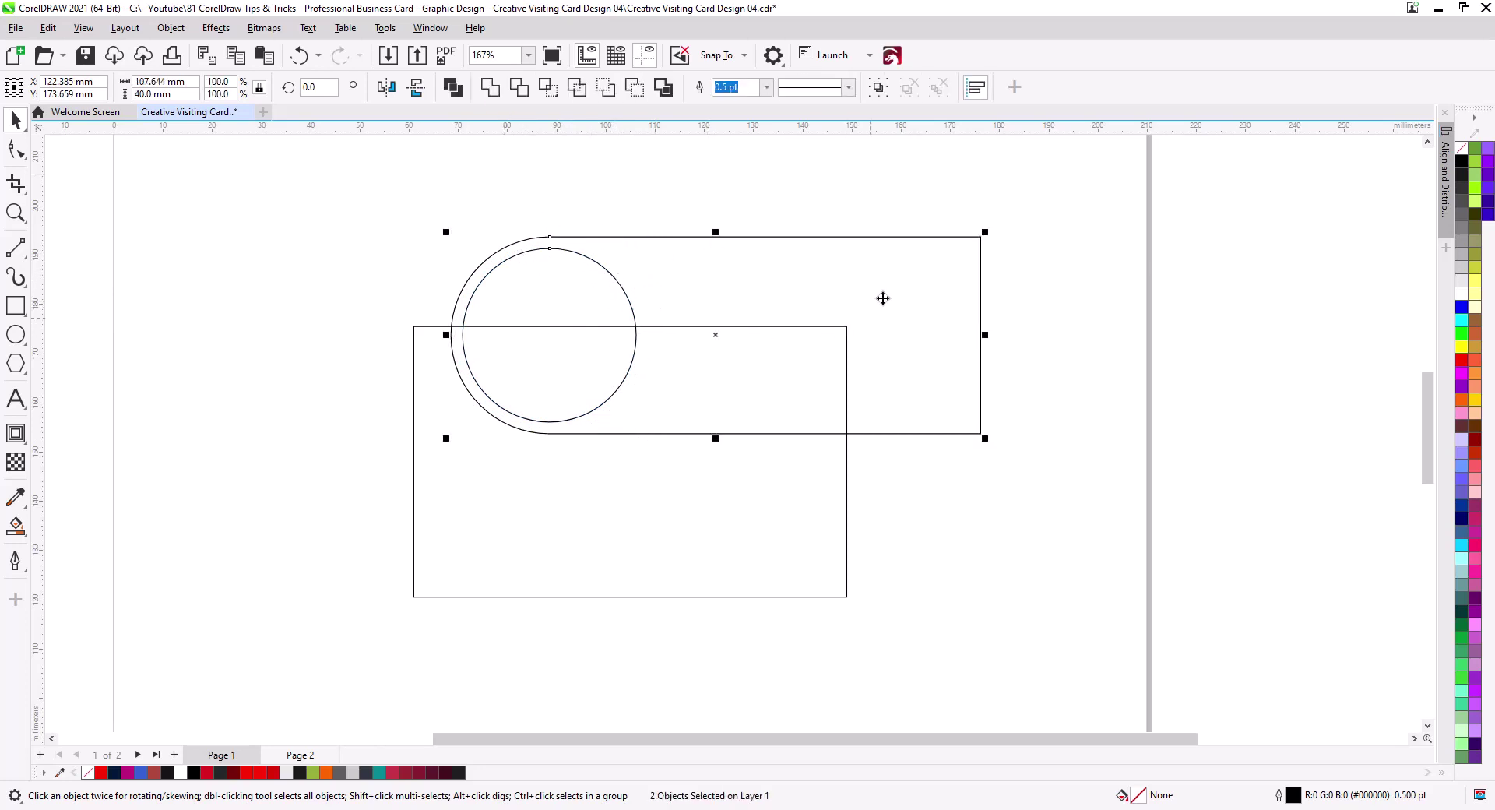
{"action": "left_click", "coordinate": [927, 390]}
{"action": "left_click_drag", "start_coordinate": [984, 454], "coordinate": [932, 218]}
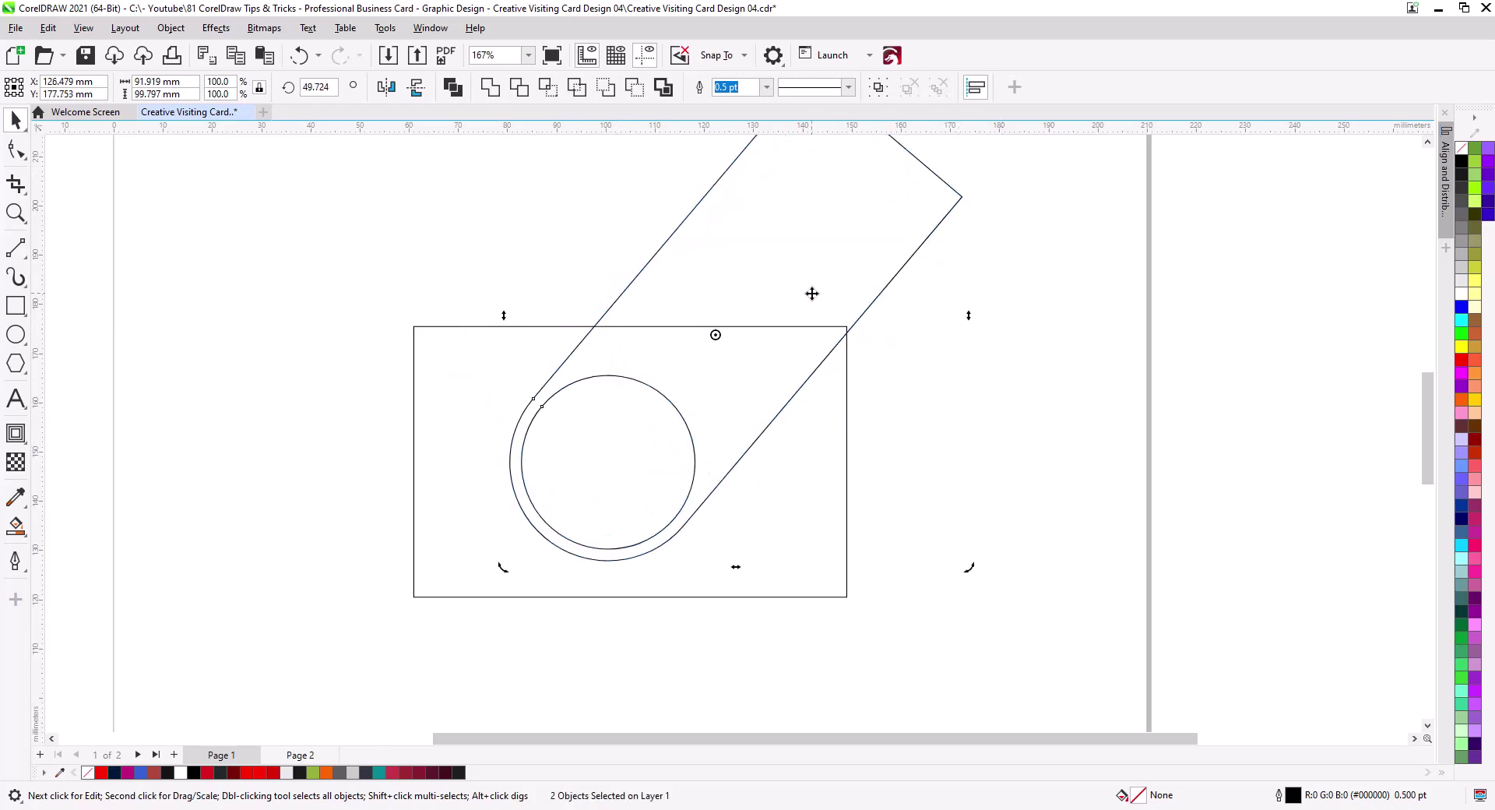
{"action": "mouse_move", "coordinate": [810, 294]}
{"action": "left_mouse_down"}
{"action": "mouse_move", "coordinate": [843, 311]}
{"action": "mouse_move", "coordinate": [833, 293]}
{"action": "left_mouse_up"}
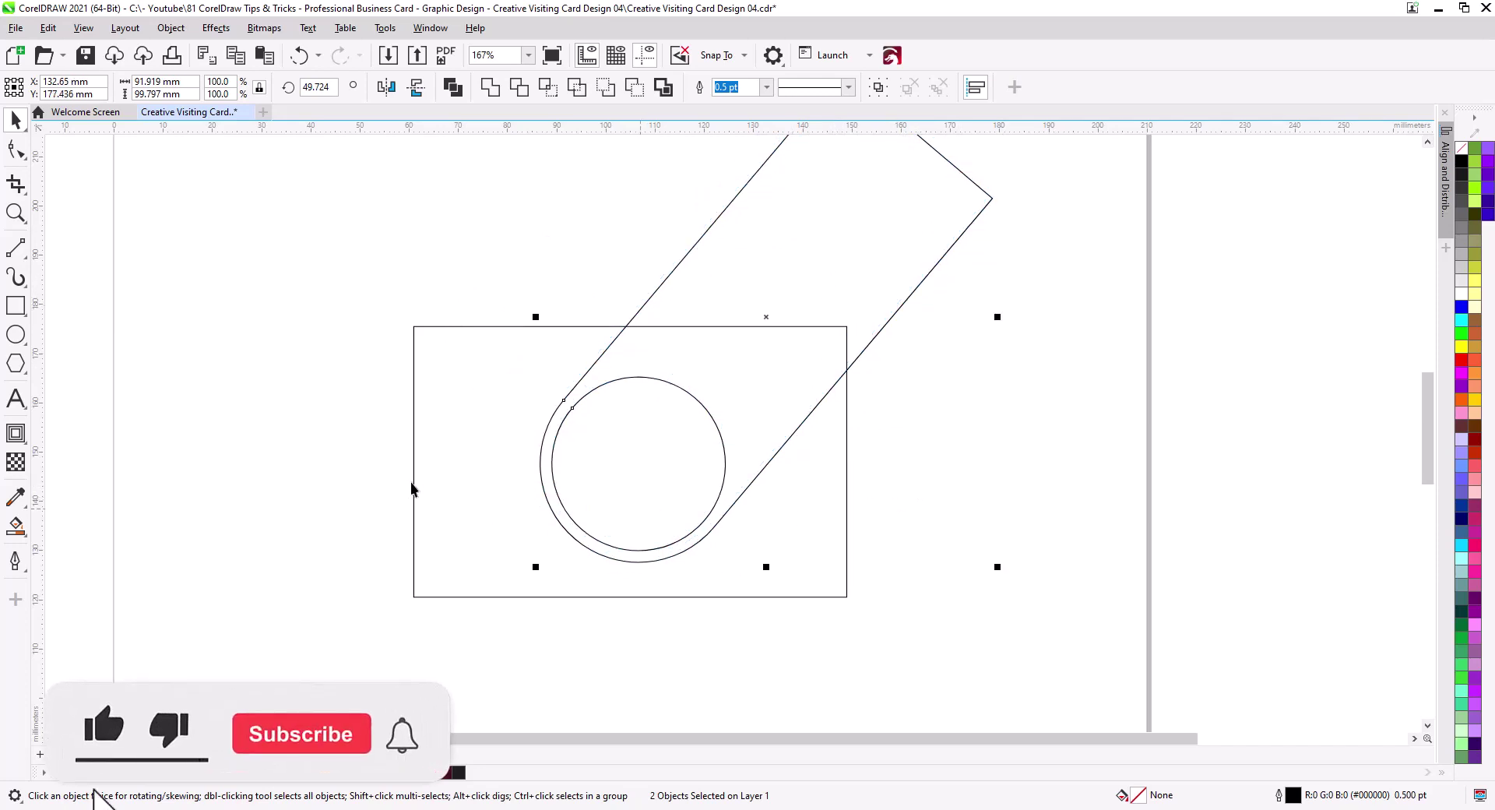
{"action": "left_click", "coordinate": [15, 248]}
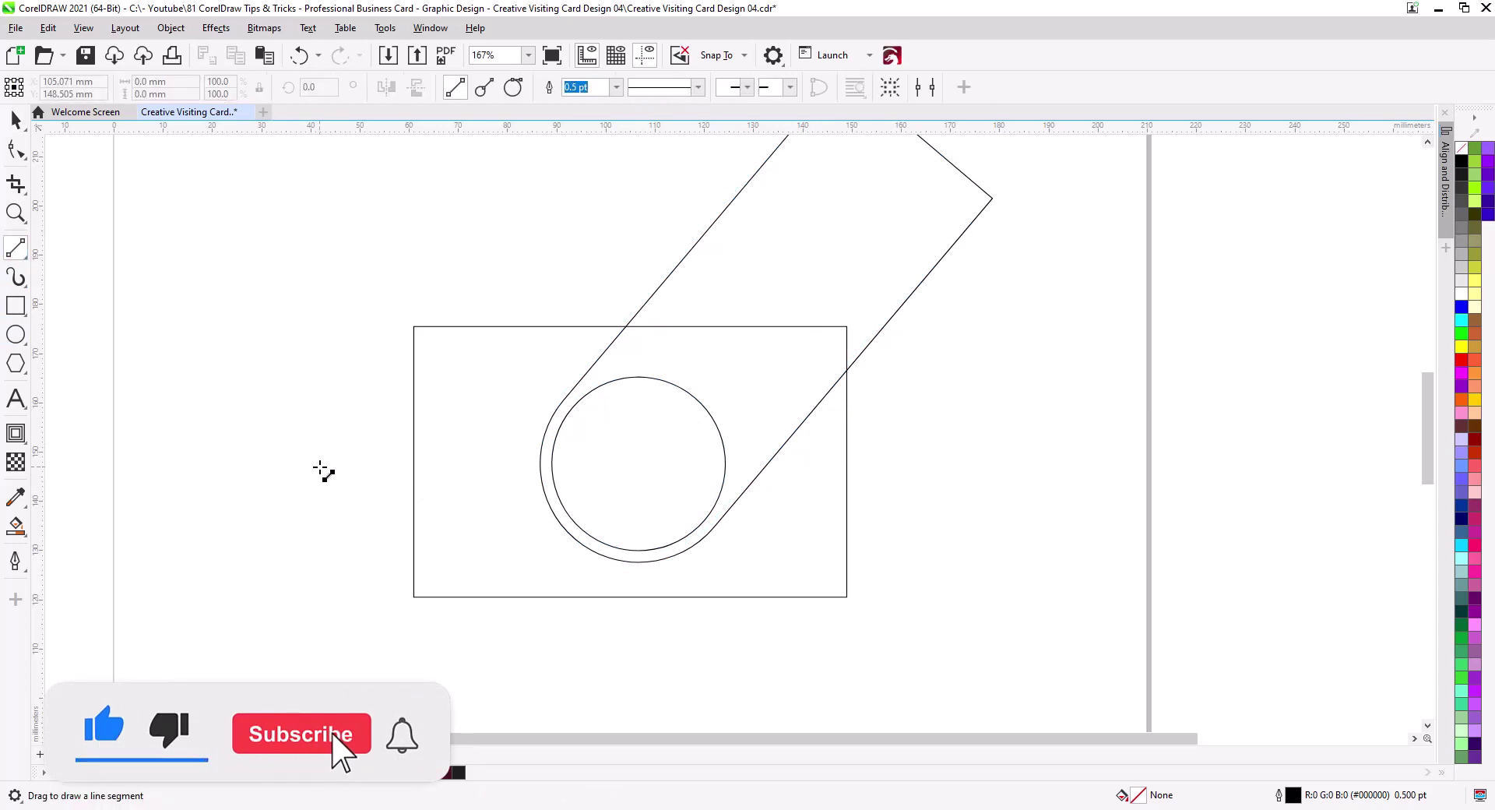
Draw horizontal and vertical guide lines and centre them on the card rectangle.
{"action": "mouse_move", "coordinate": [320, 466]}
{"action": "left_mouse_down"}
{"action": "mouse_move", "coordinate": [887, 503]}
{"action": "mouse_move", "coordinate": [945, 465]}
{"action": "left_mouse_up"}
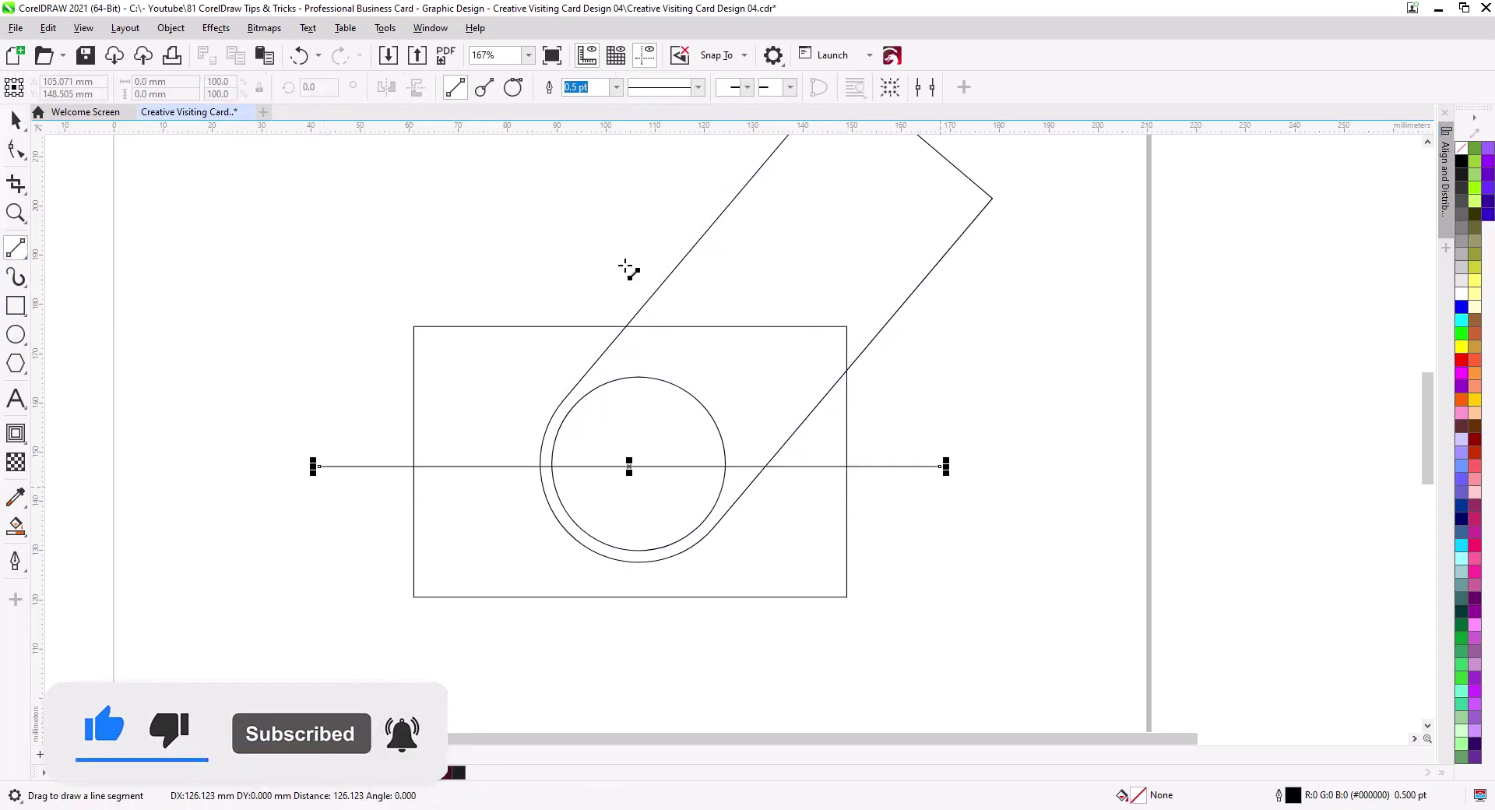
{"action": "left_click_drag", "start_coordinate": [625, 267], "coordinate": [644, 659]}
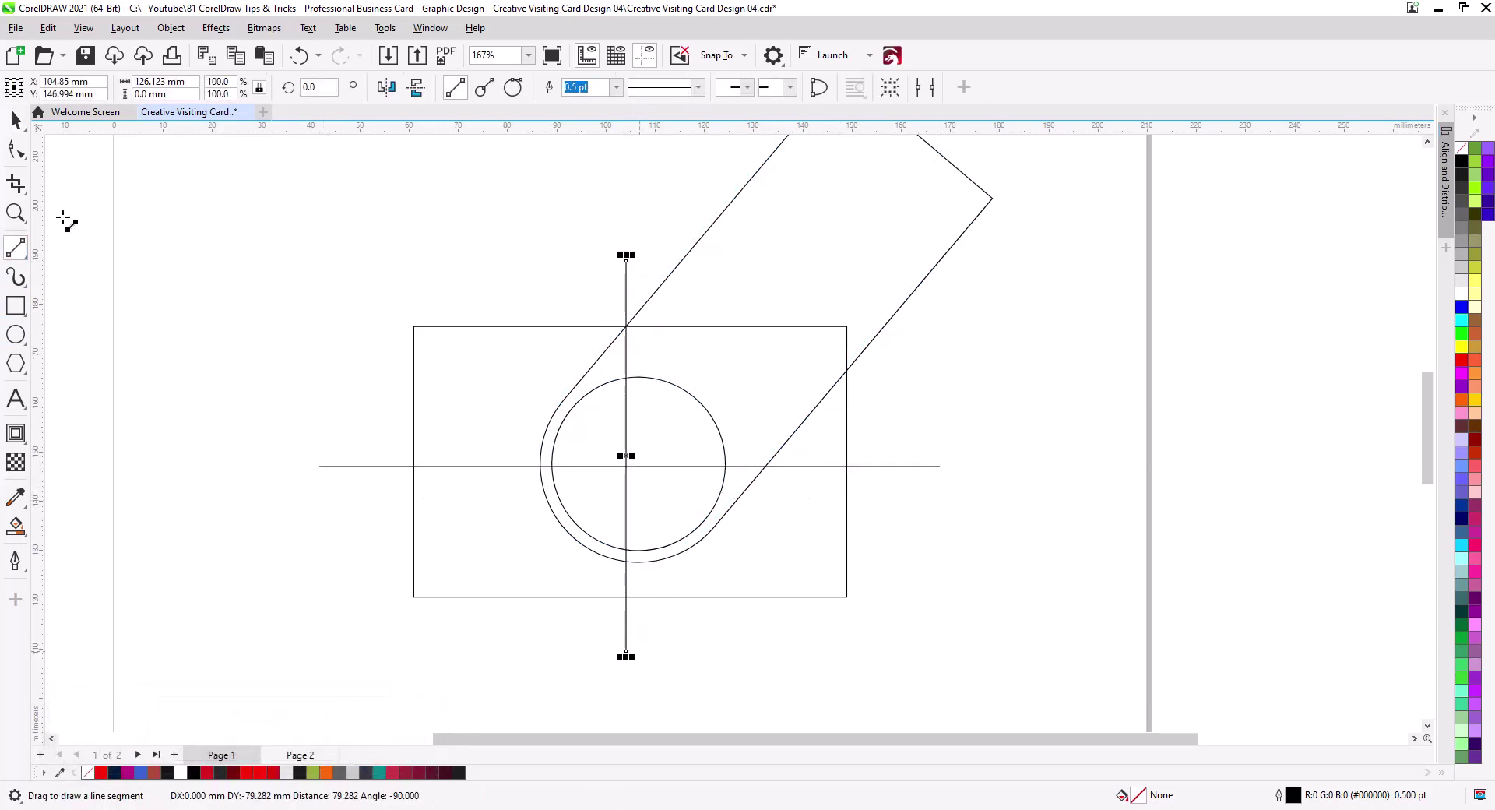
{"action": "key", "text": "space"}
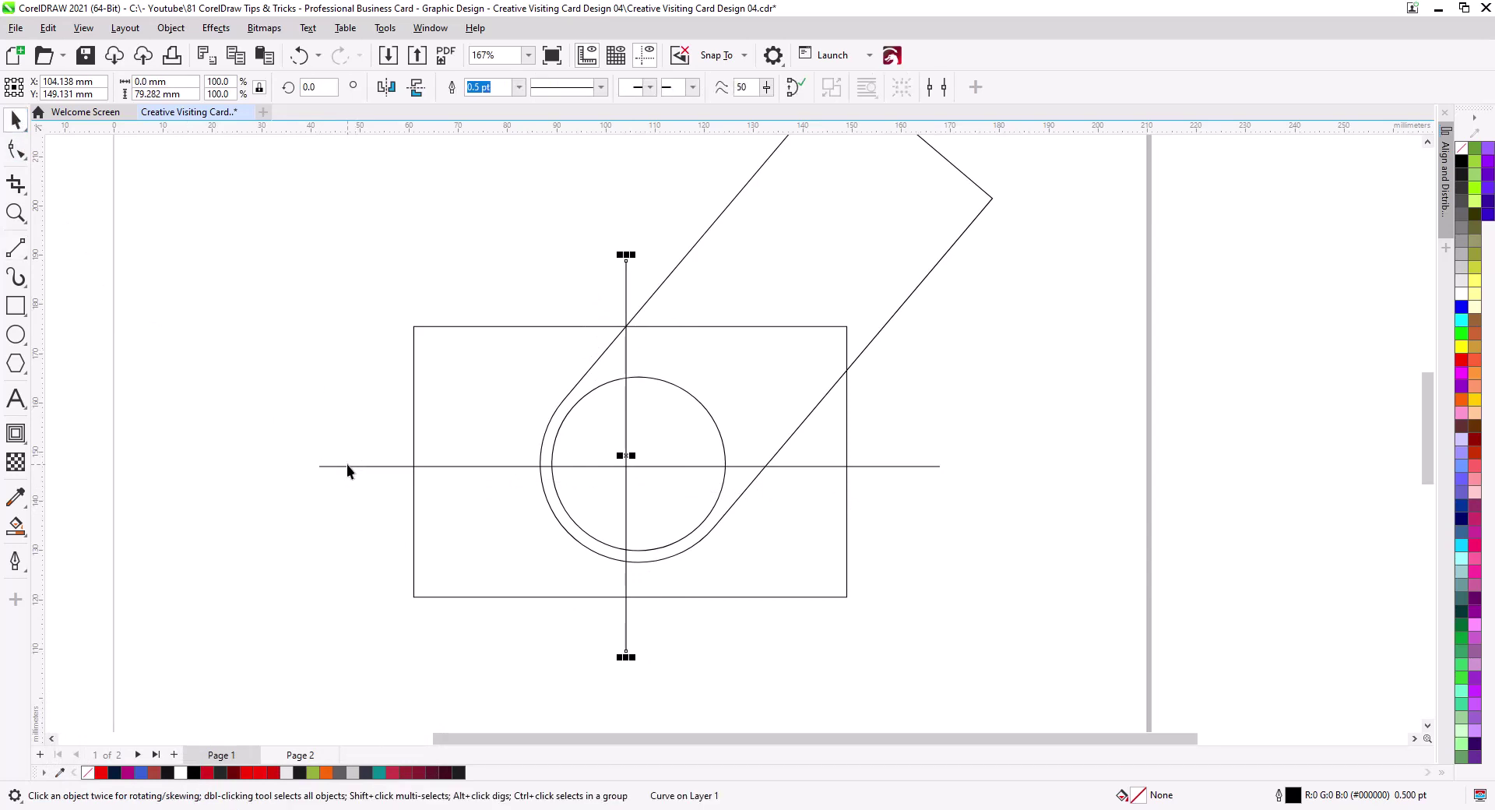
{"action": "left_click", "coordinate": [343, 465], "text": "shift"}
{"action": "left_click", "coordinate": [445, 402], "text": "shift"}
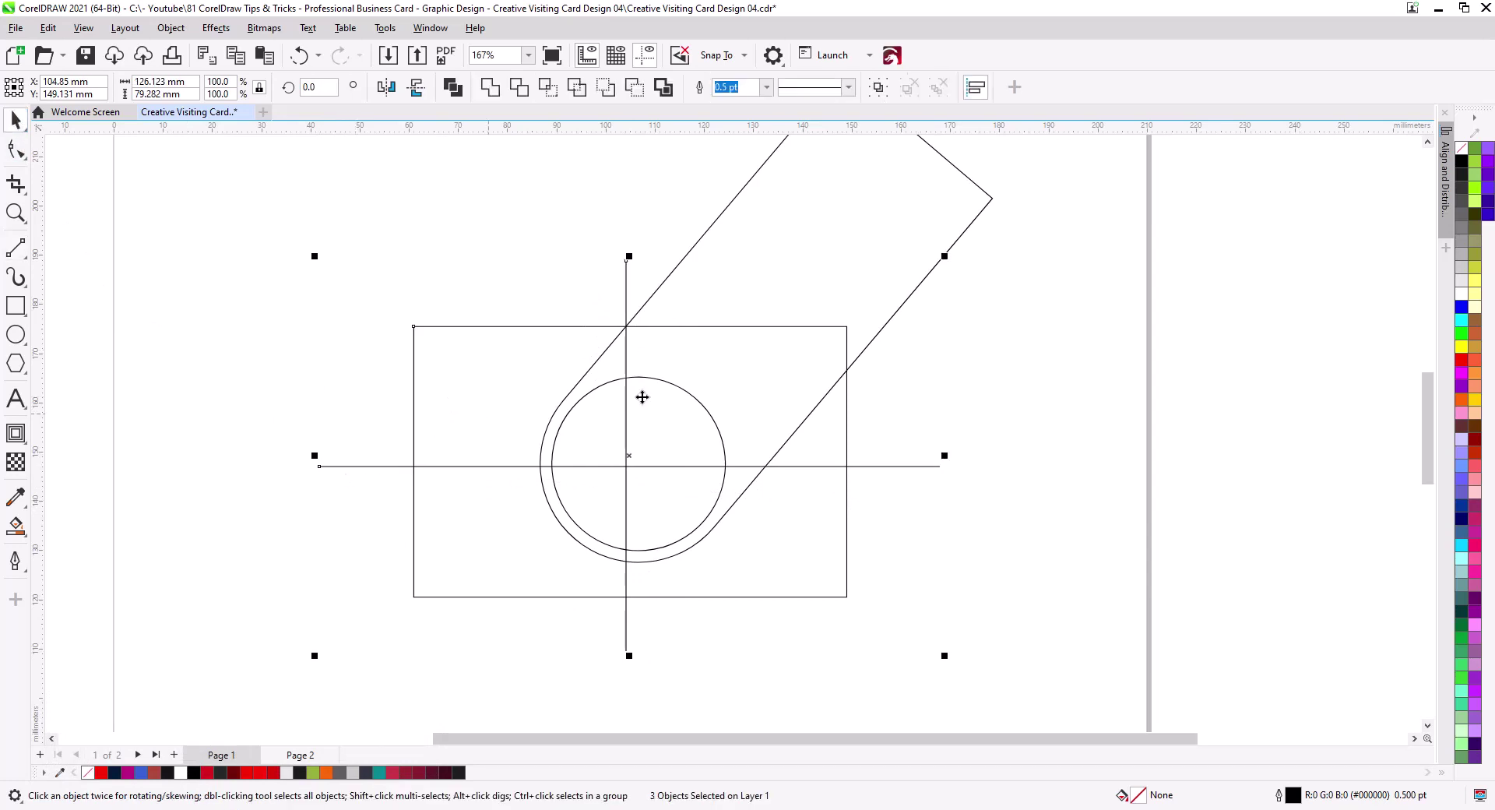
{"action": "left_click", "coordinate": [1447, 187]}
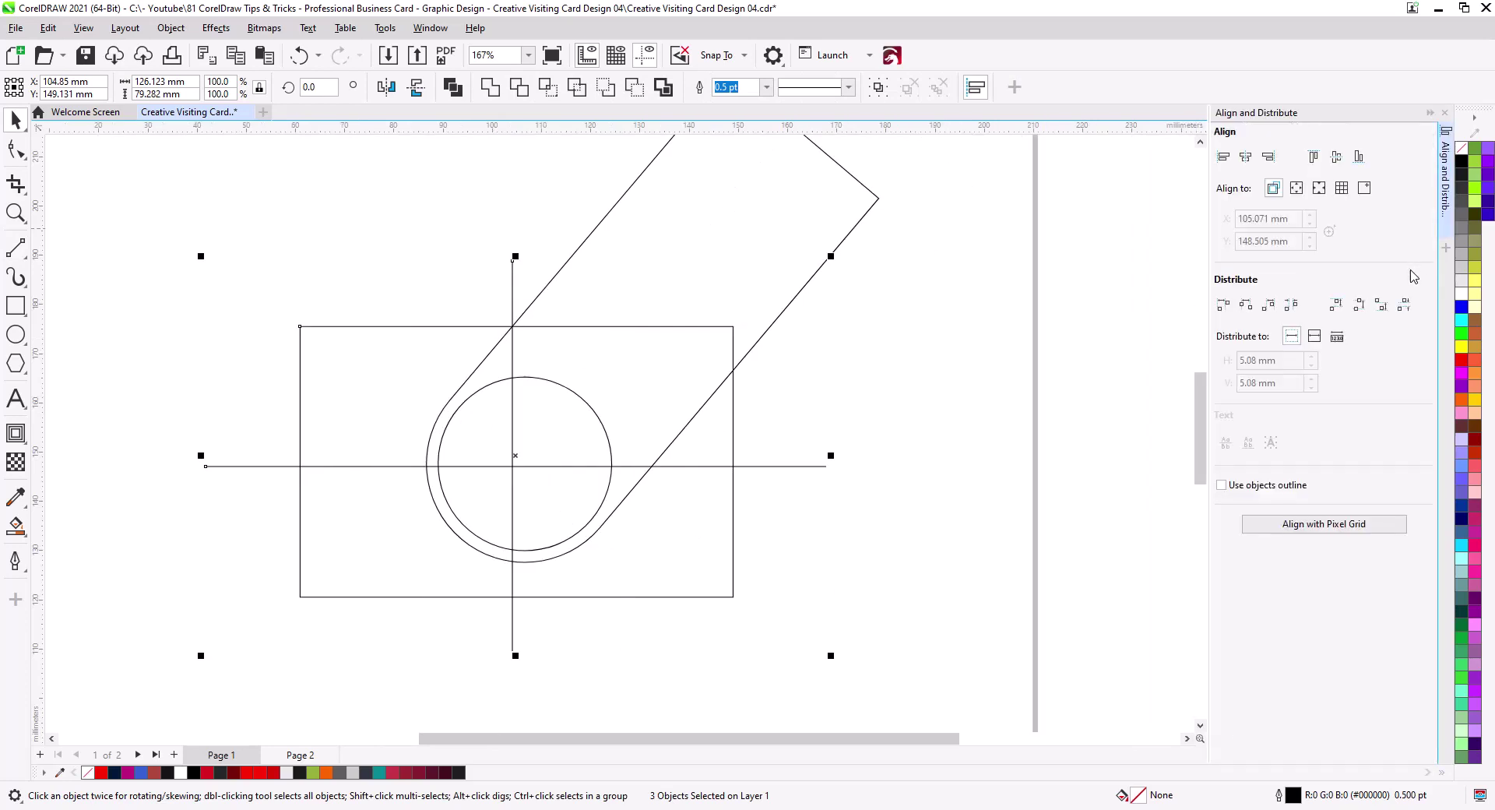
{"action": "left_click", "coordinate": [1337, 158]}
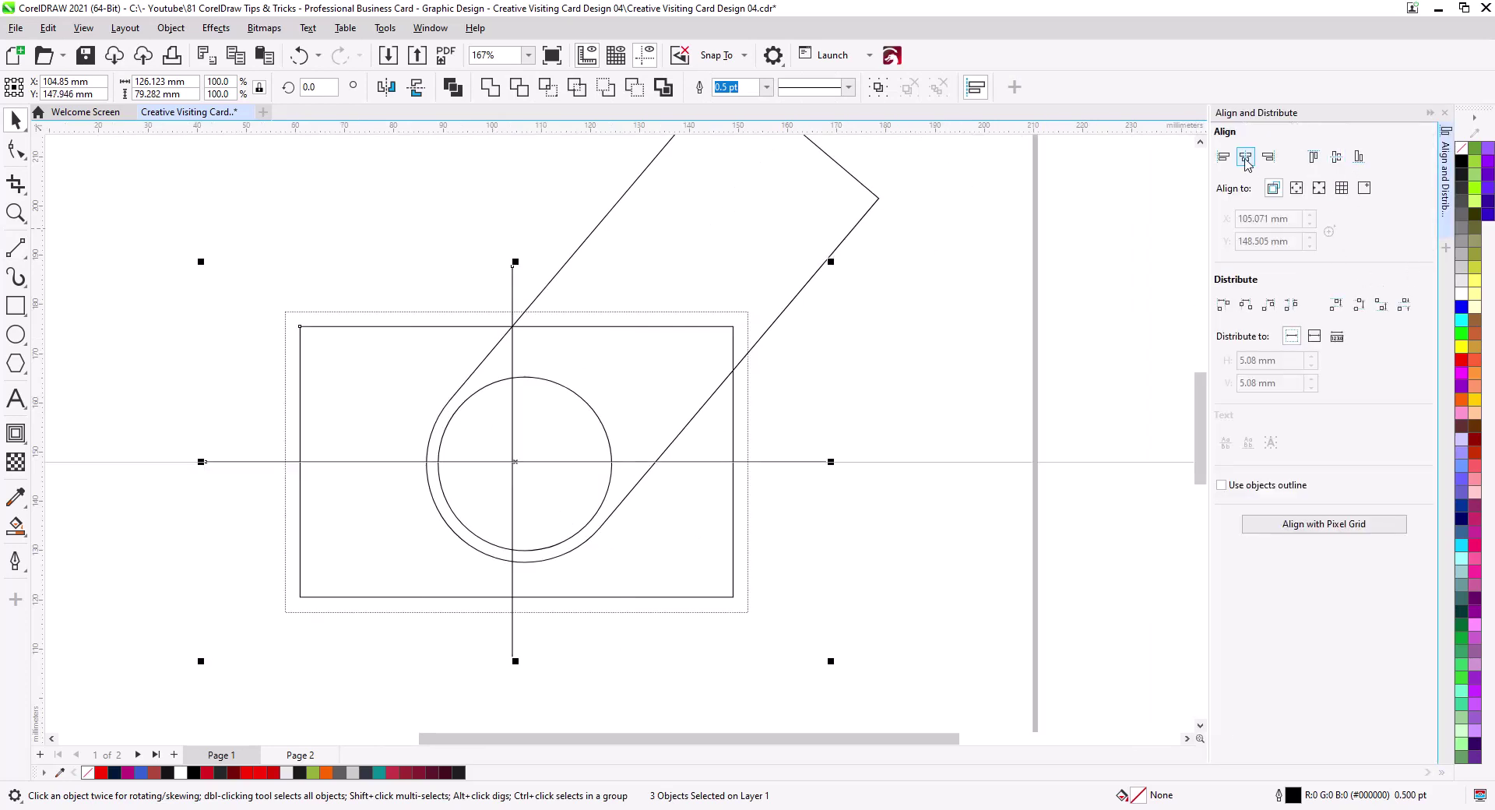
Move the inner circle and band so the circle's centre sits on the lines' crossing.
{"action": "left_click", "coordinate": [965, 521]}
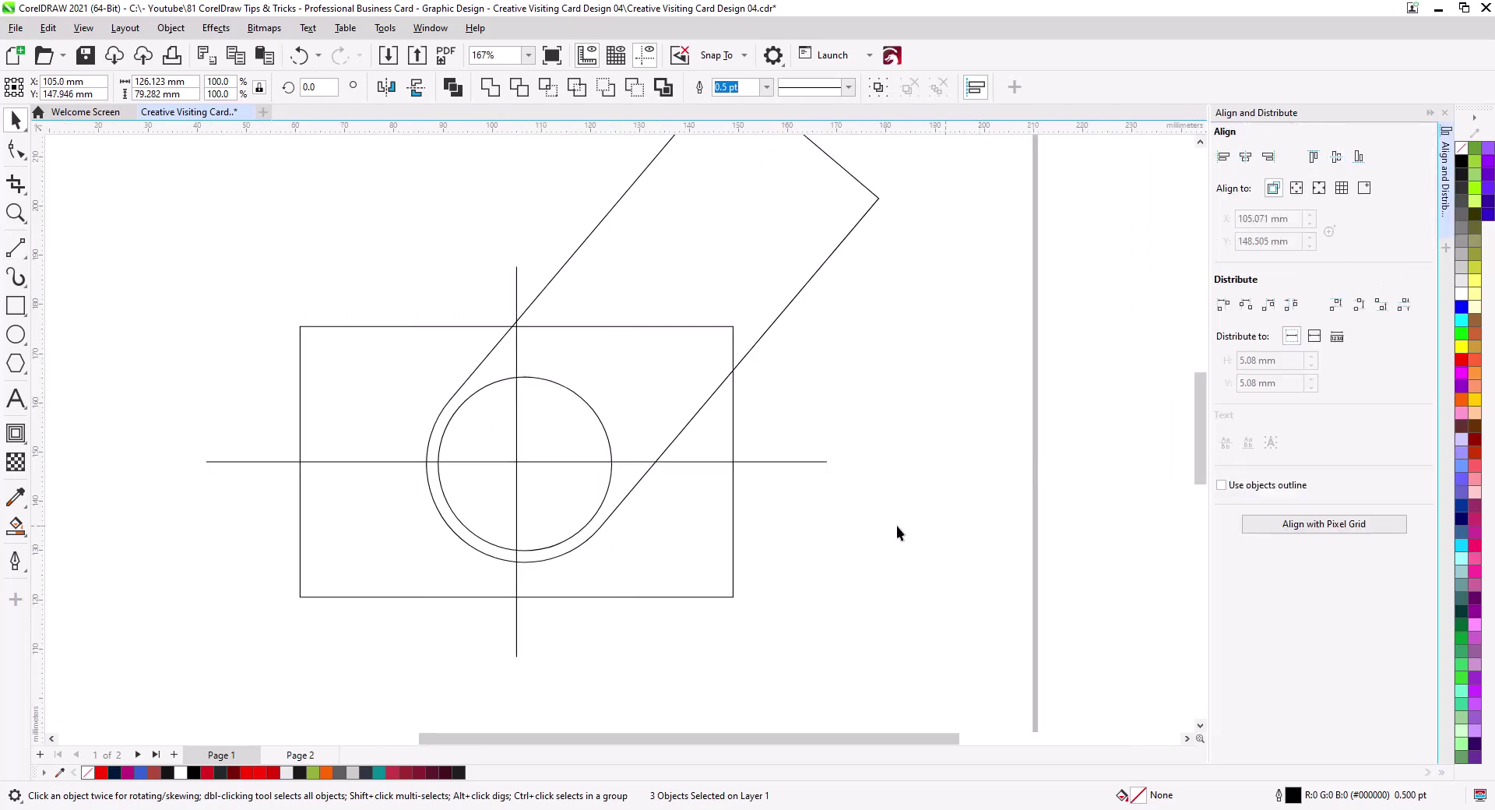
{"action": "left_click", "coordinate": [599, 425]}
{"action": "left_click", "coordinate": [767, 314], "text": "shift"}
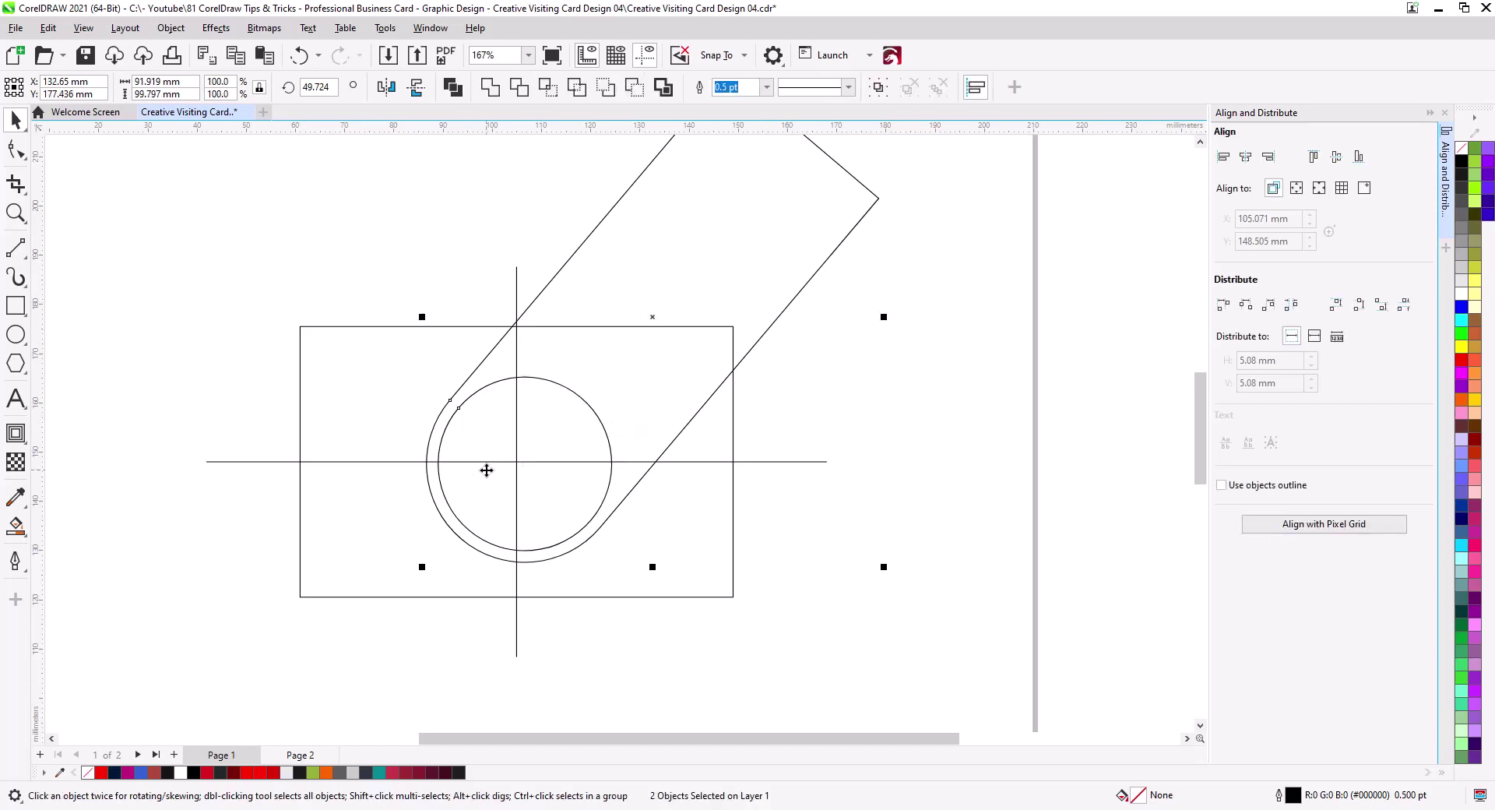
{"action": "left_click_drag", "start_coordinate": [599, 424], "coordinate": [711, 378]}
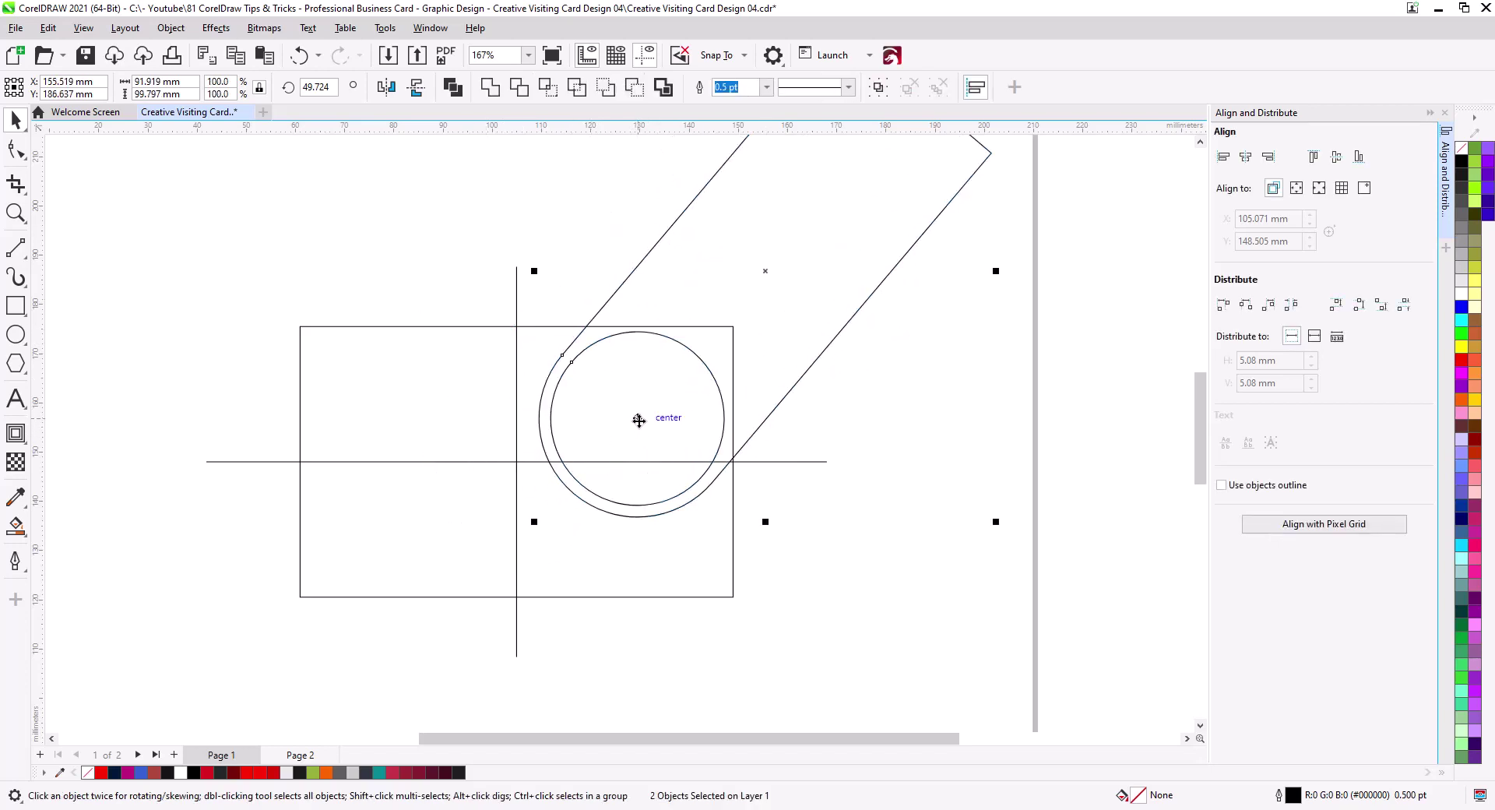
{"action": "left_click_drag", "start_coordinate": [639, 421], "coordinate": [516, 461]}
Delete both temporary crosshair lines.
{"action": "left_click", "coordinate": [811, 562]}
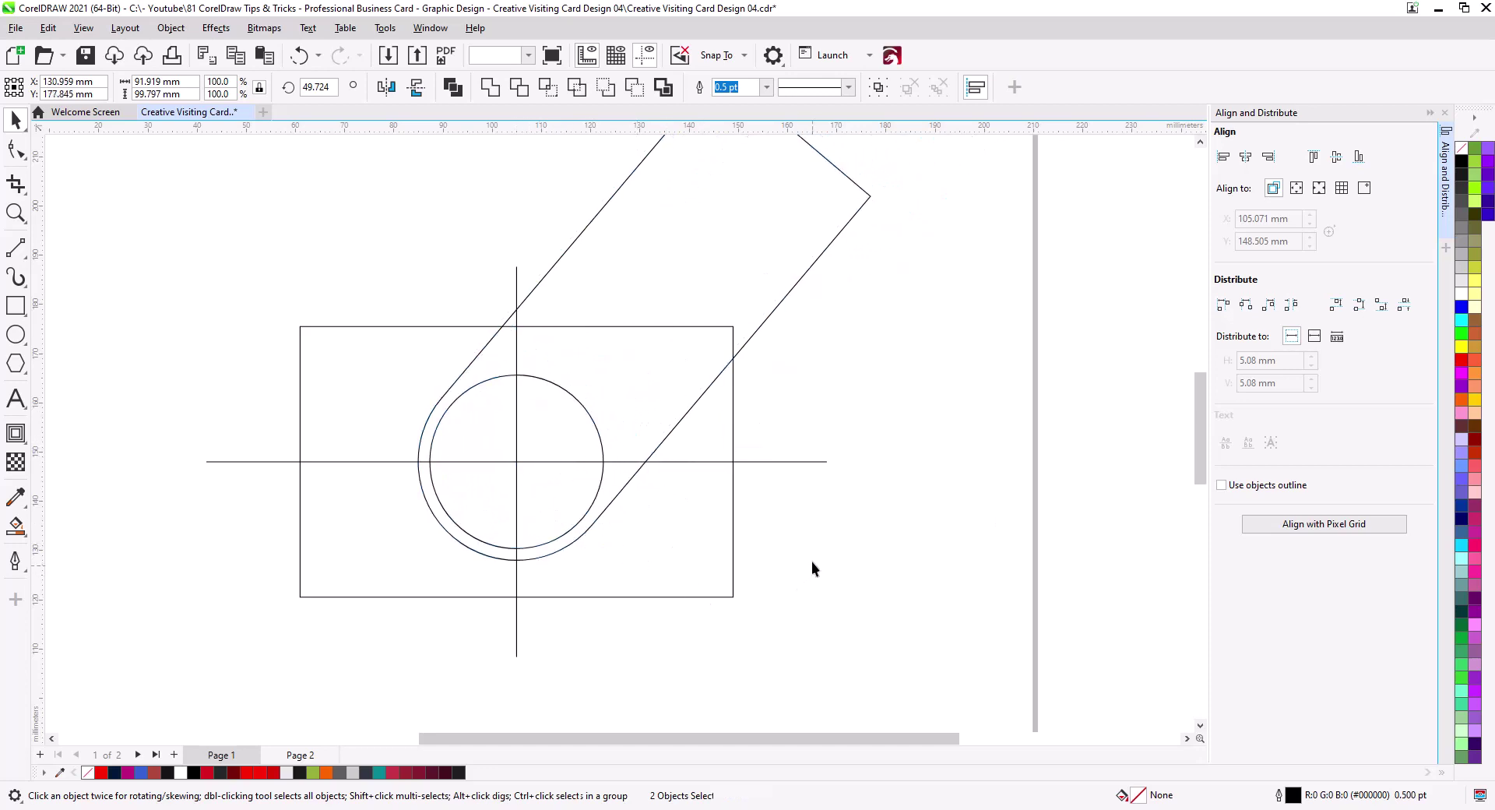
{"action": "left_click", "coordinate": [801, 461]}
{"action": "key", "text": "Delete"}
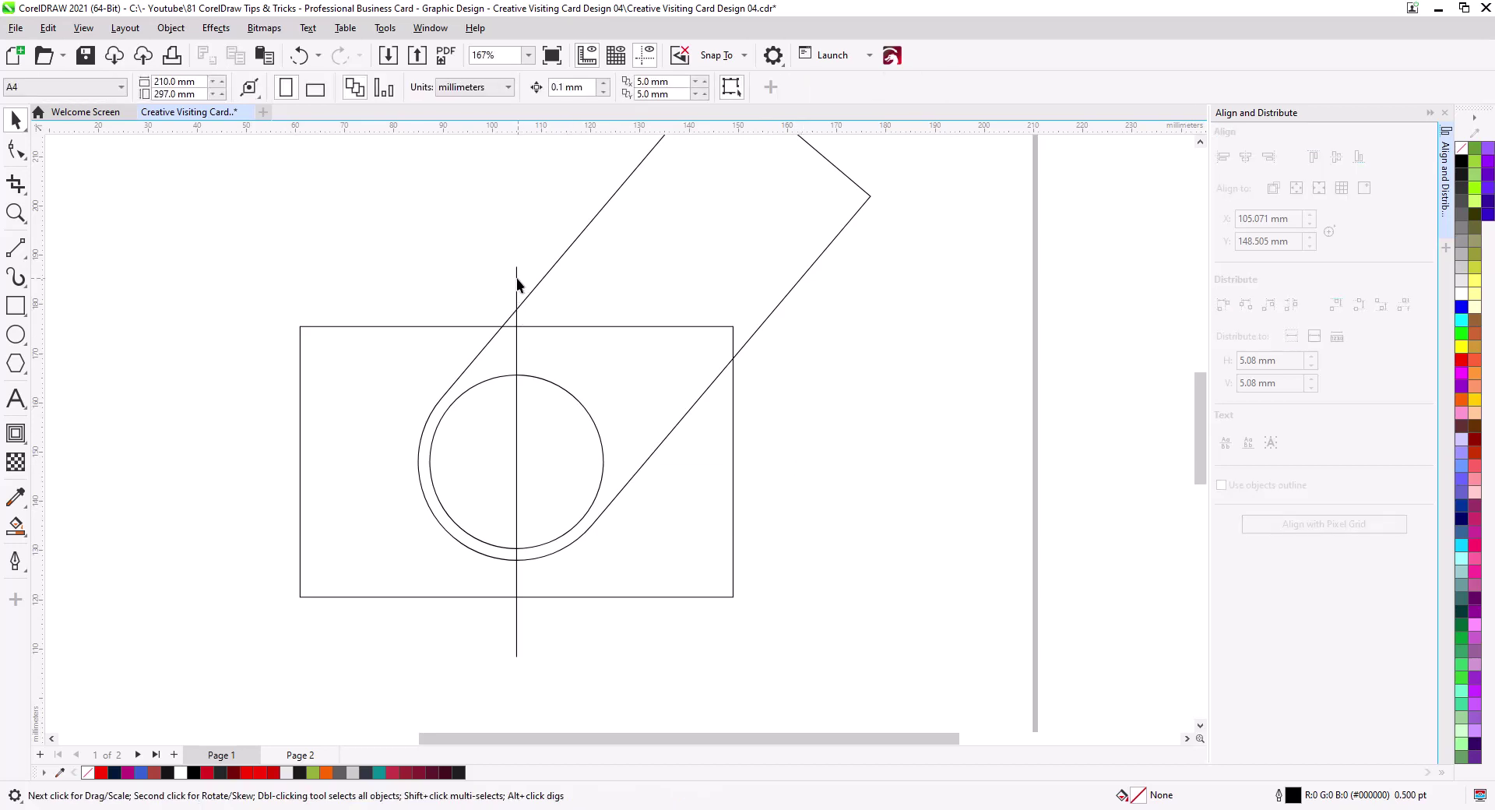
{"action": "left_click", "coordinate": [517, 283]}
{"action": "key", "text": "Delete"}
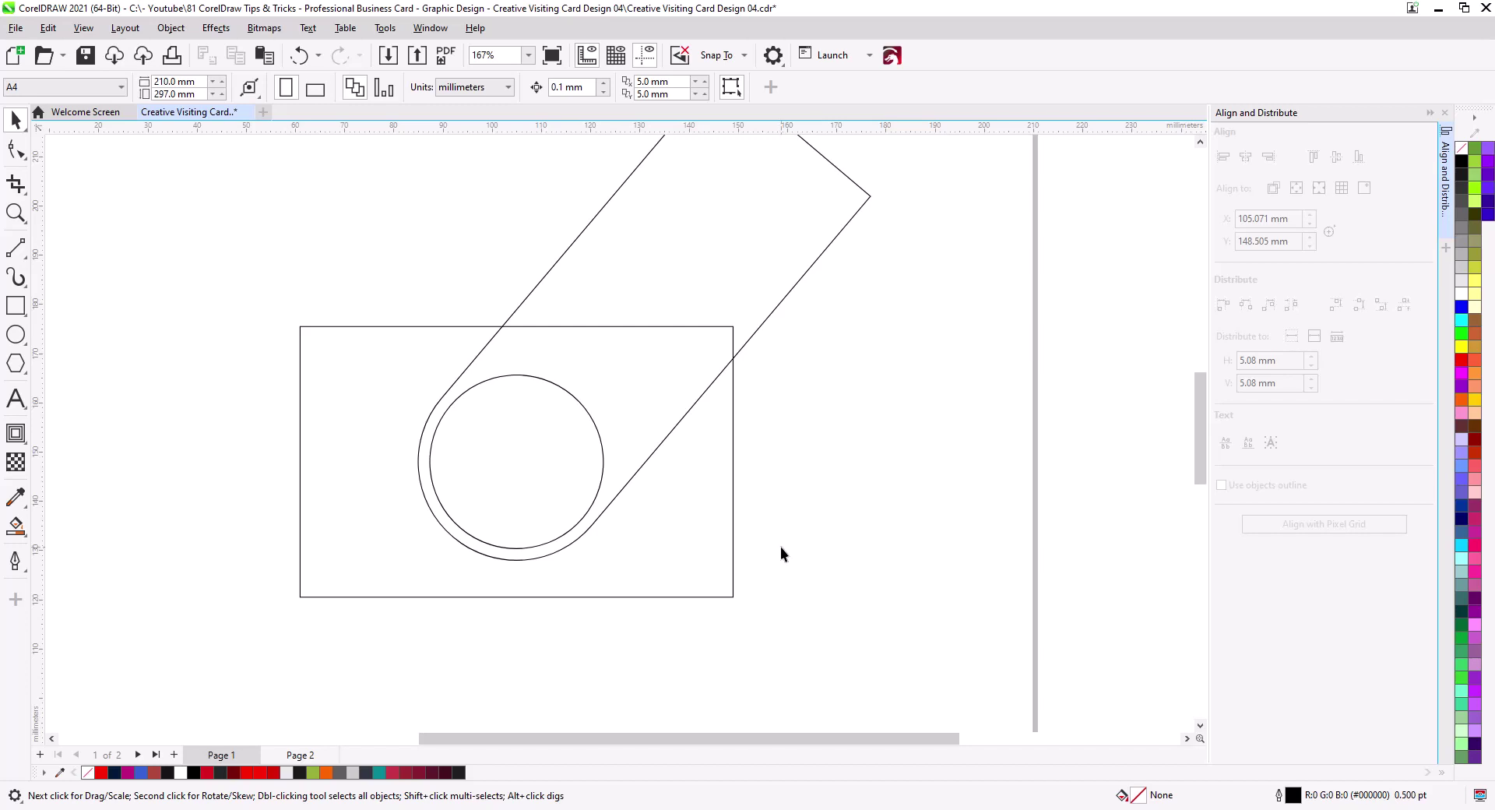
Smart Fill the band region inside the card, creating a new green shape.
{"action": "scroll", "coordinate": [780, 545], "scroll_direction": "down", "scroll_amount": 3}
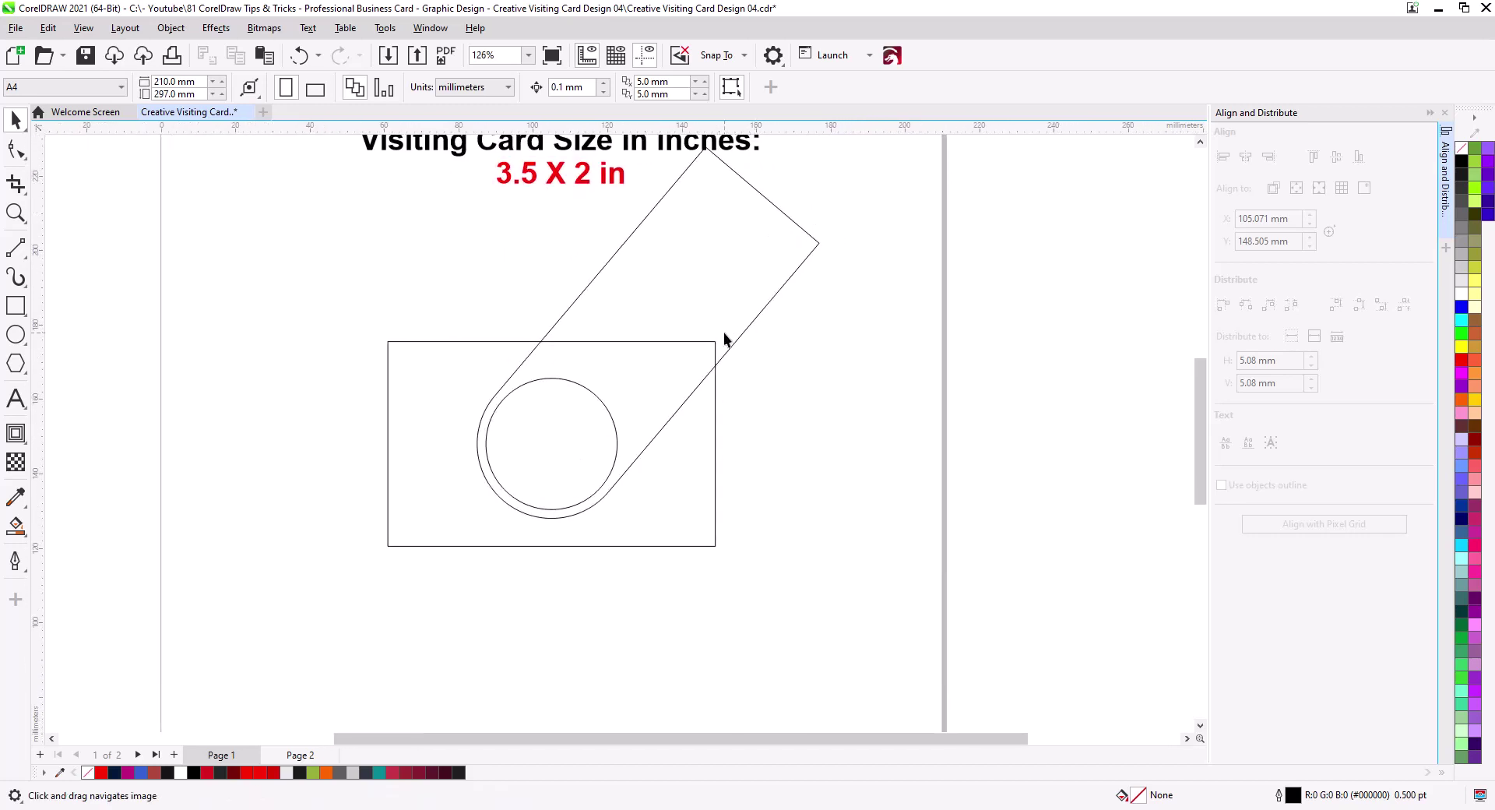
{"action": "left_click", "coordinate": [722, 340]}
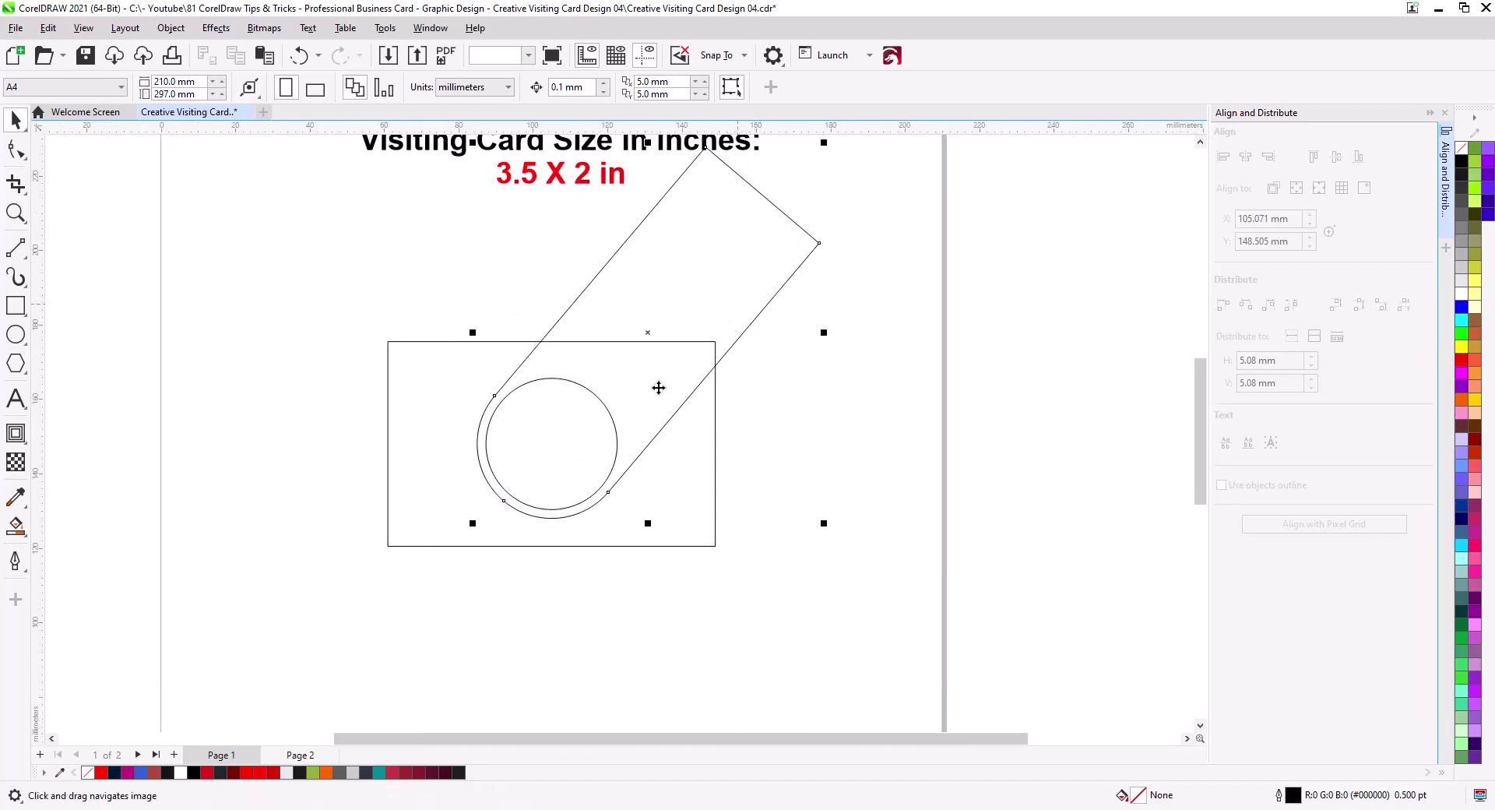
{"action": "left_click", "coordinate": [614, 431], "text": "shift"}
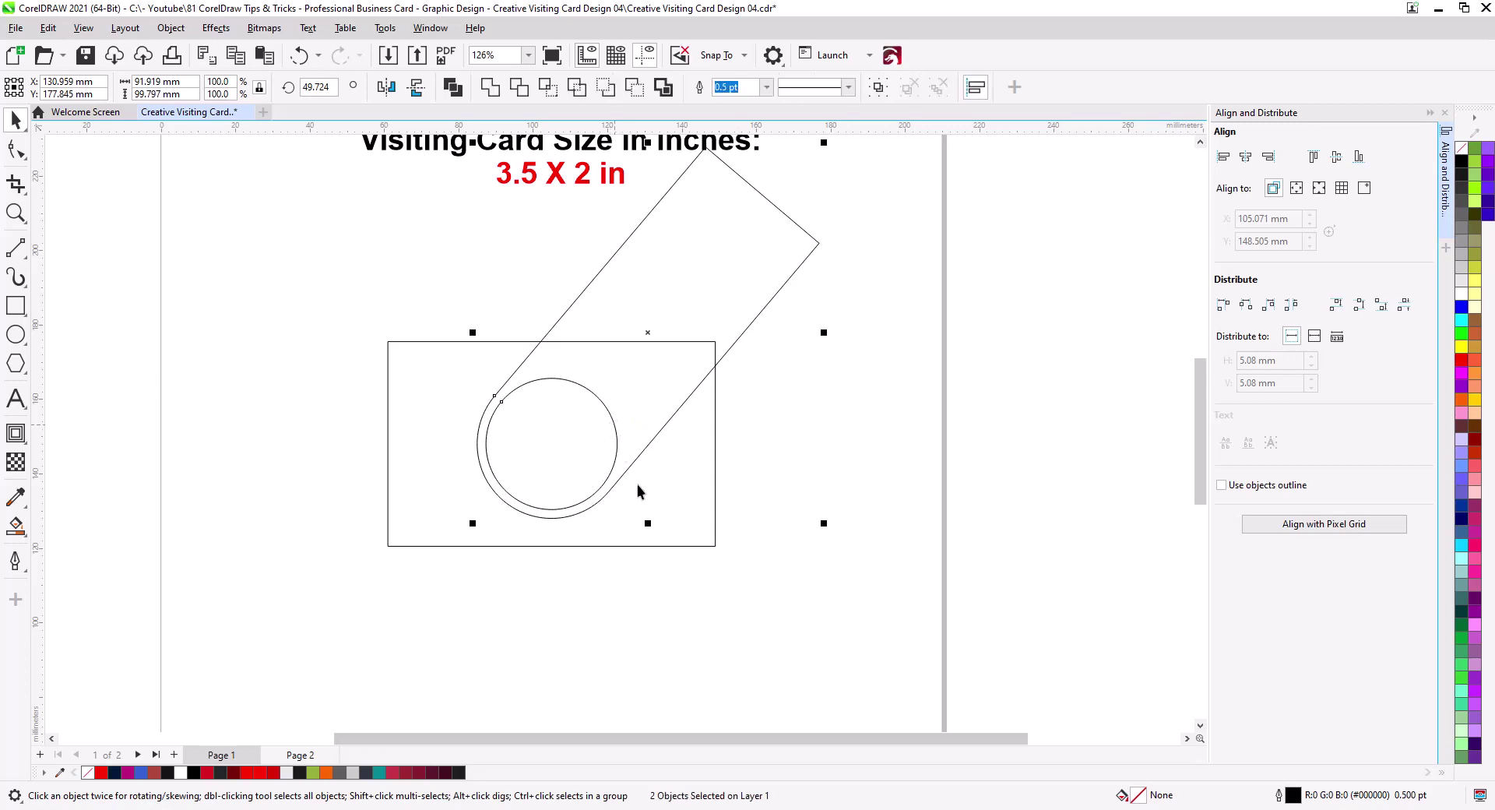
{"action": "left_click", "coordinate": [783, 472]}
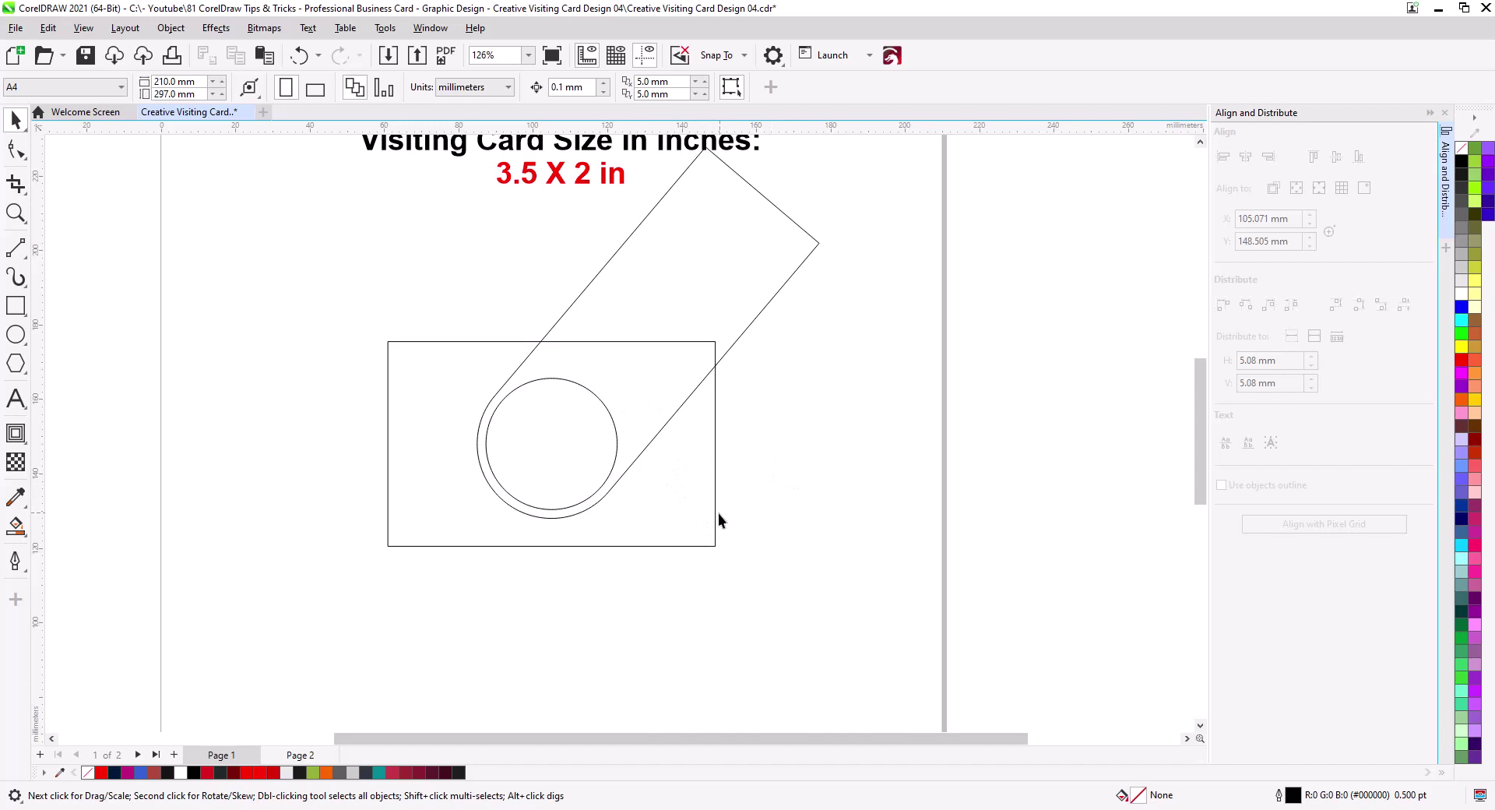
{"action": "left_click", "coordinate": [16, 527]}
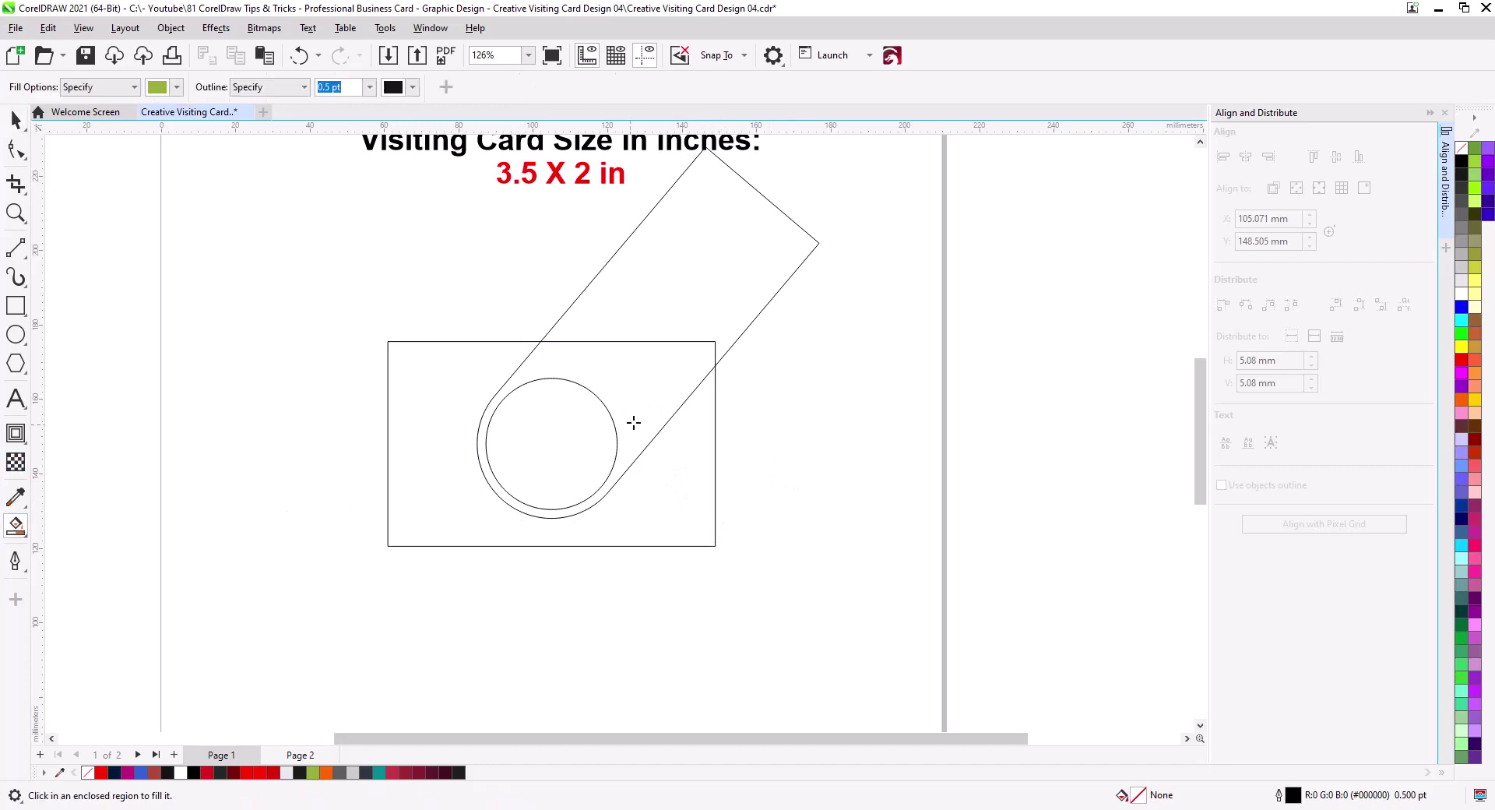
{"action": "left_click", "coordinate": [650, 399]}
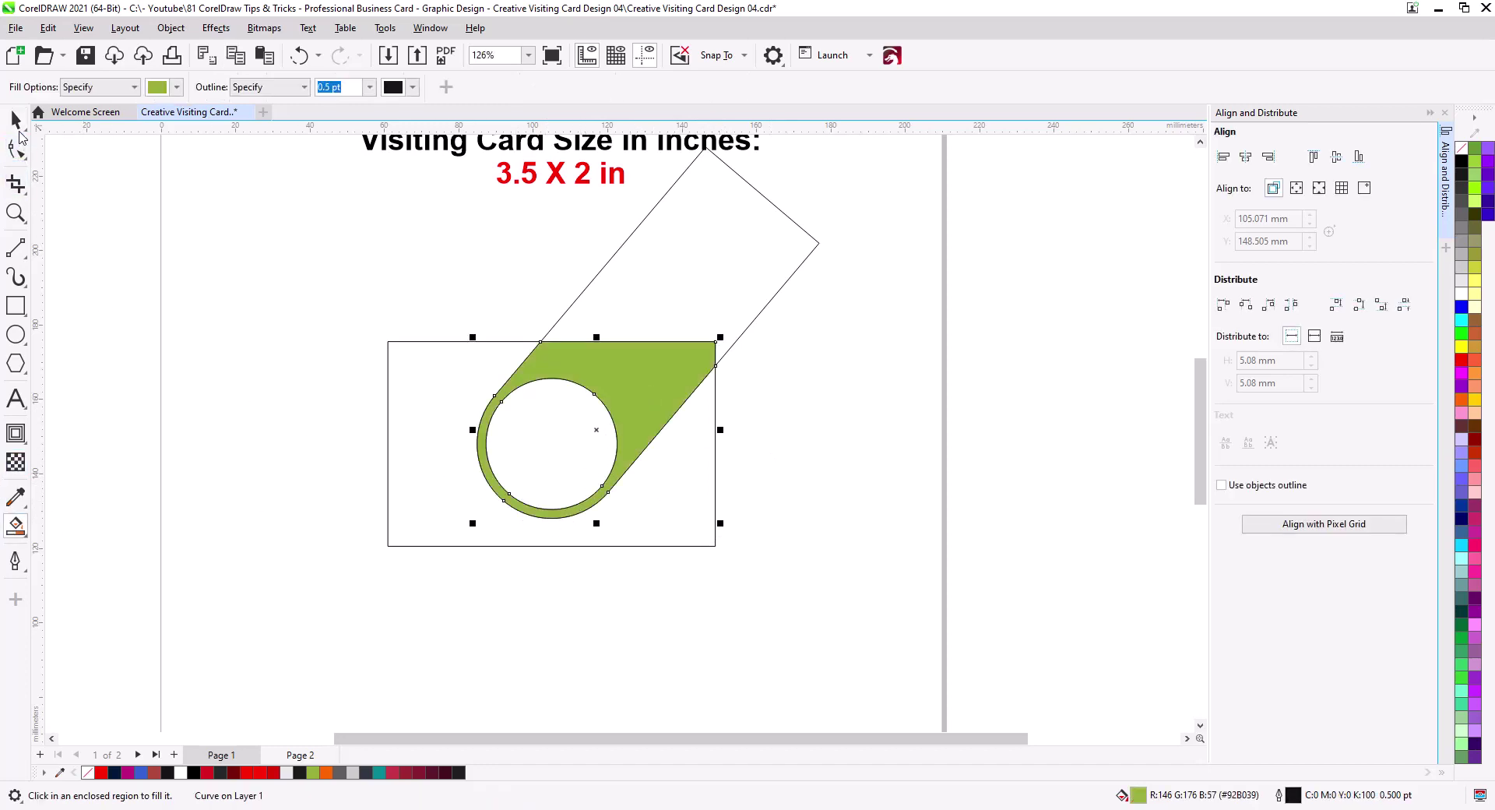
Delete the original rotated band outline.
{"action": "left_click", "coordinate": [20, 124]}
{"action": "left_click", "coordinate": [188, 388]}
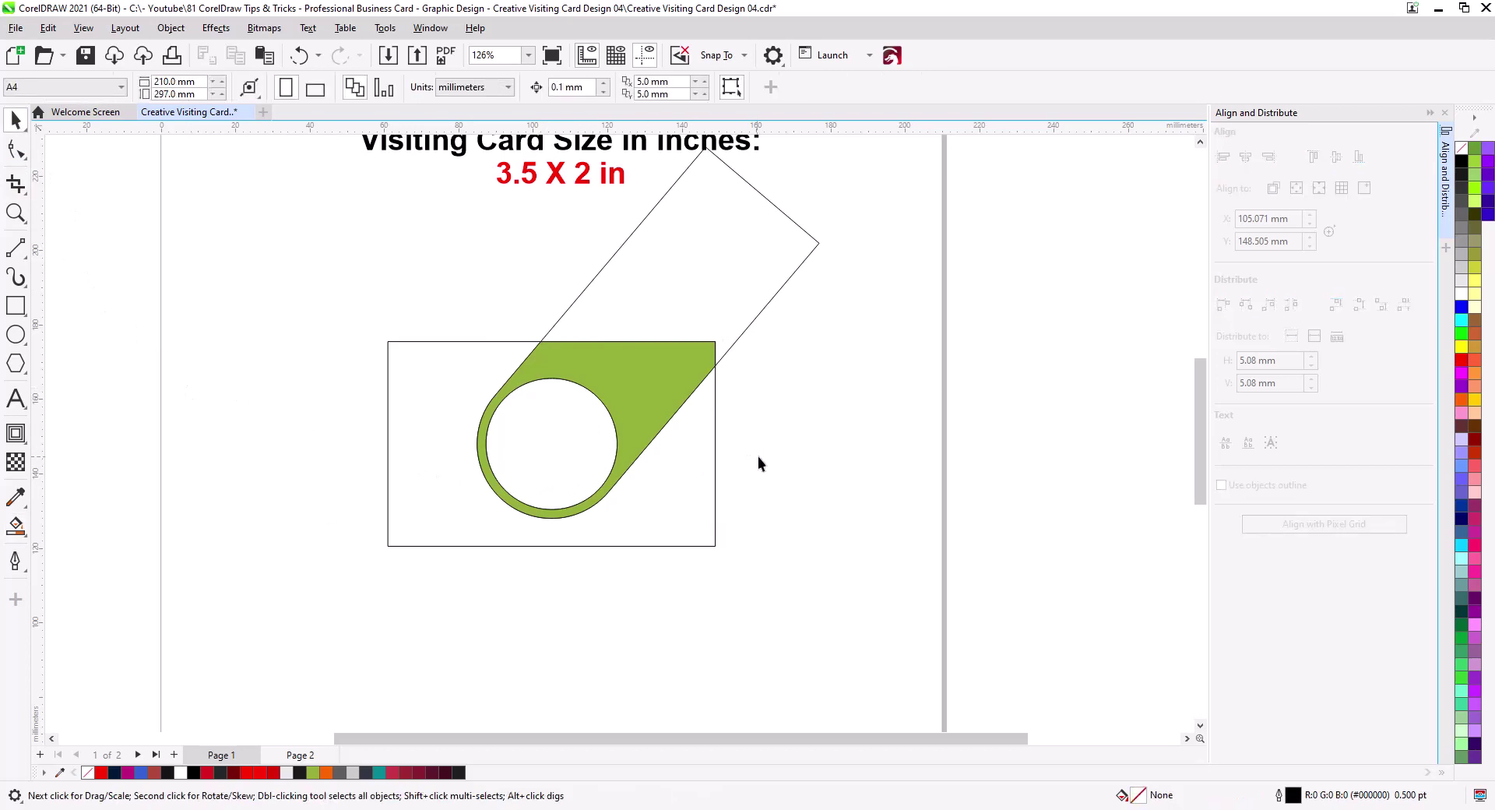
{"action": "left_click", "coordinate": [747, 331]}
{"action": "key", "text": "Delete"}
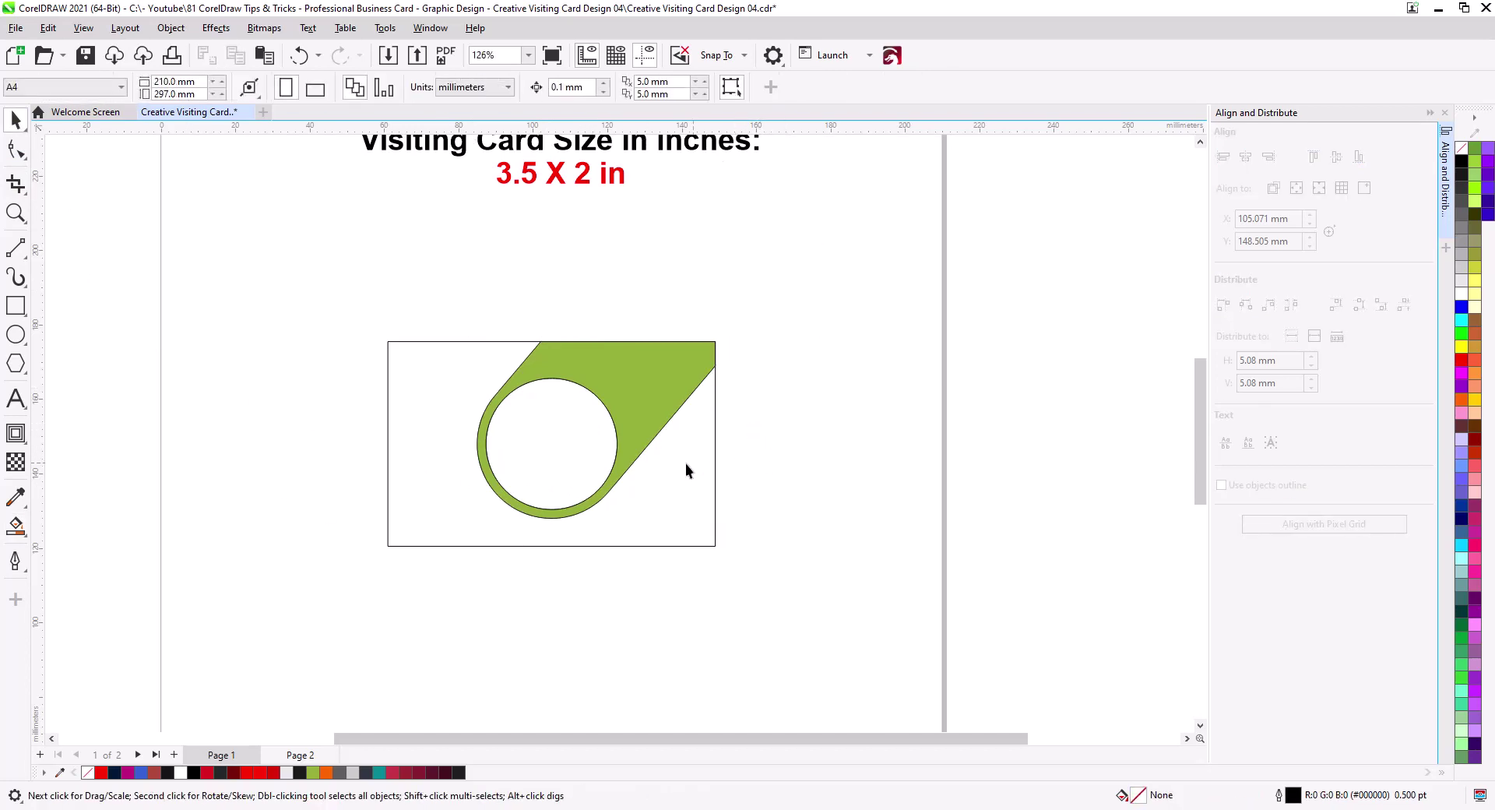
Give the new band shape no fill, leaving only its outline.
{"action": "scroll", "coordinate": [609, 492], "scroll_direction": "up", "scroll_amount": 1}
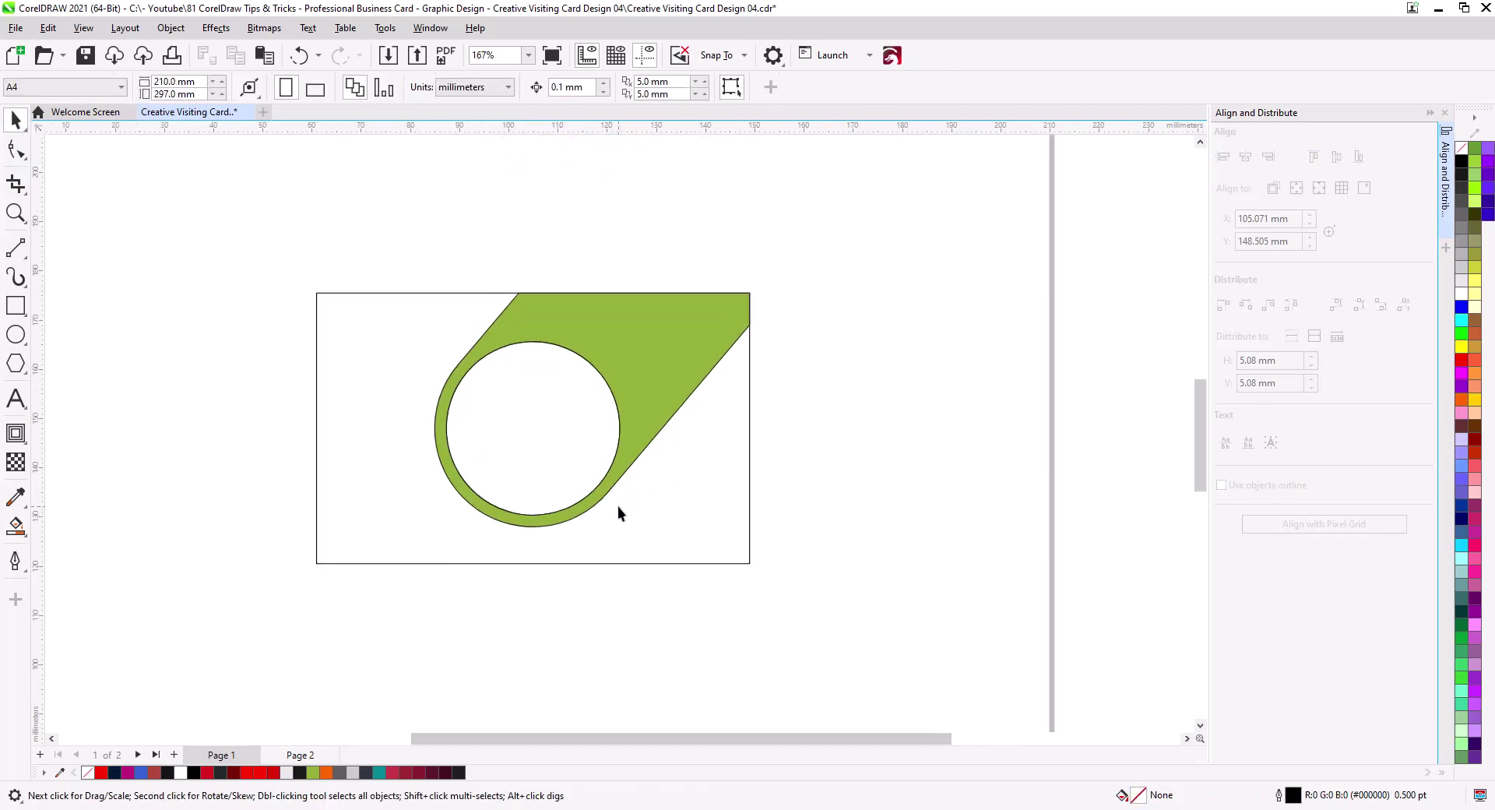
{"action": "left_click", "coordinate": [580, 440]}
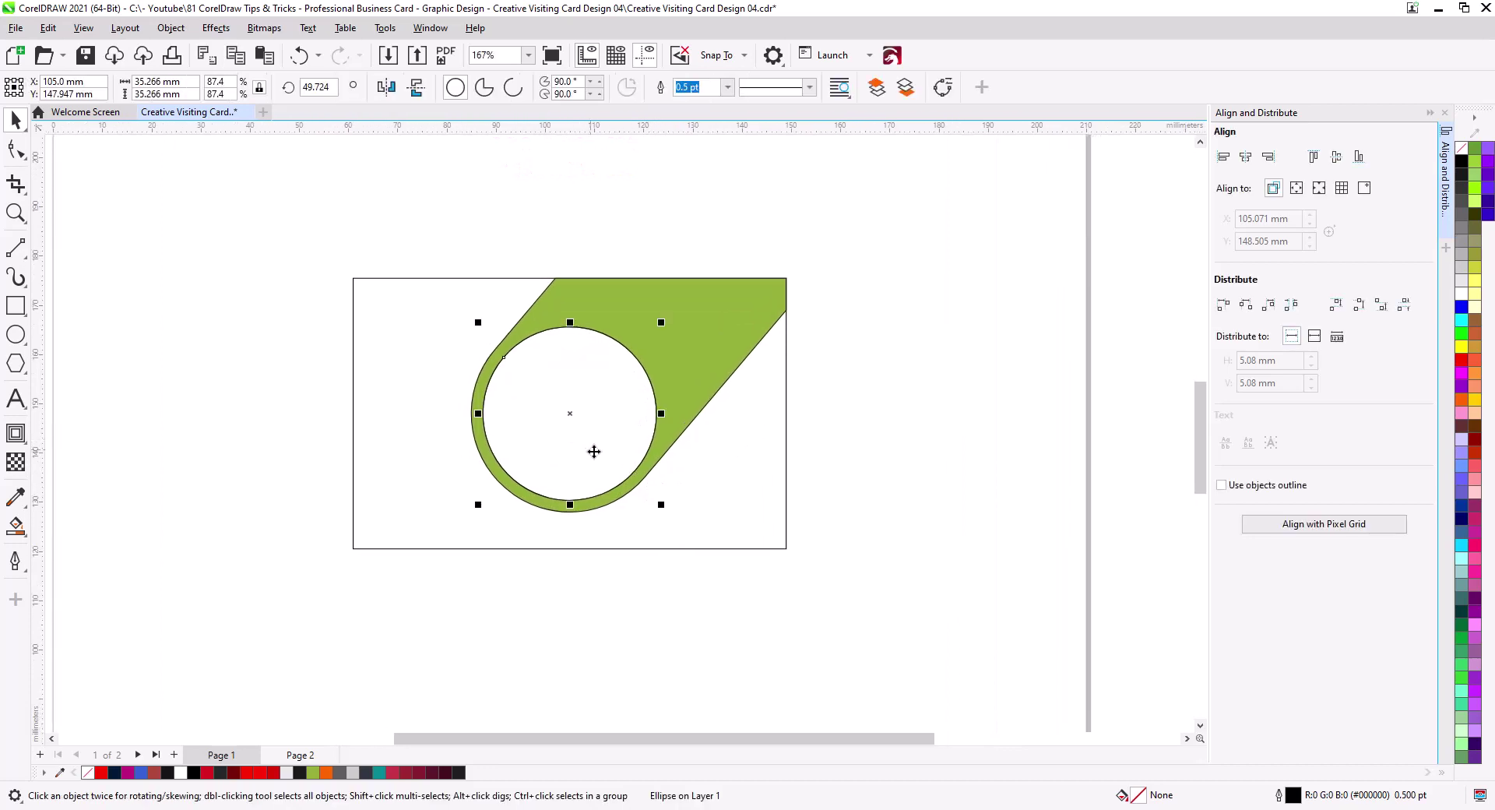
{"action": "left_click", "coordinate": [718, 385]}
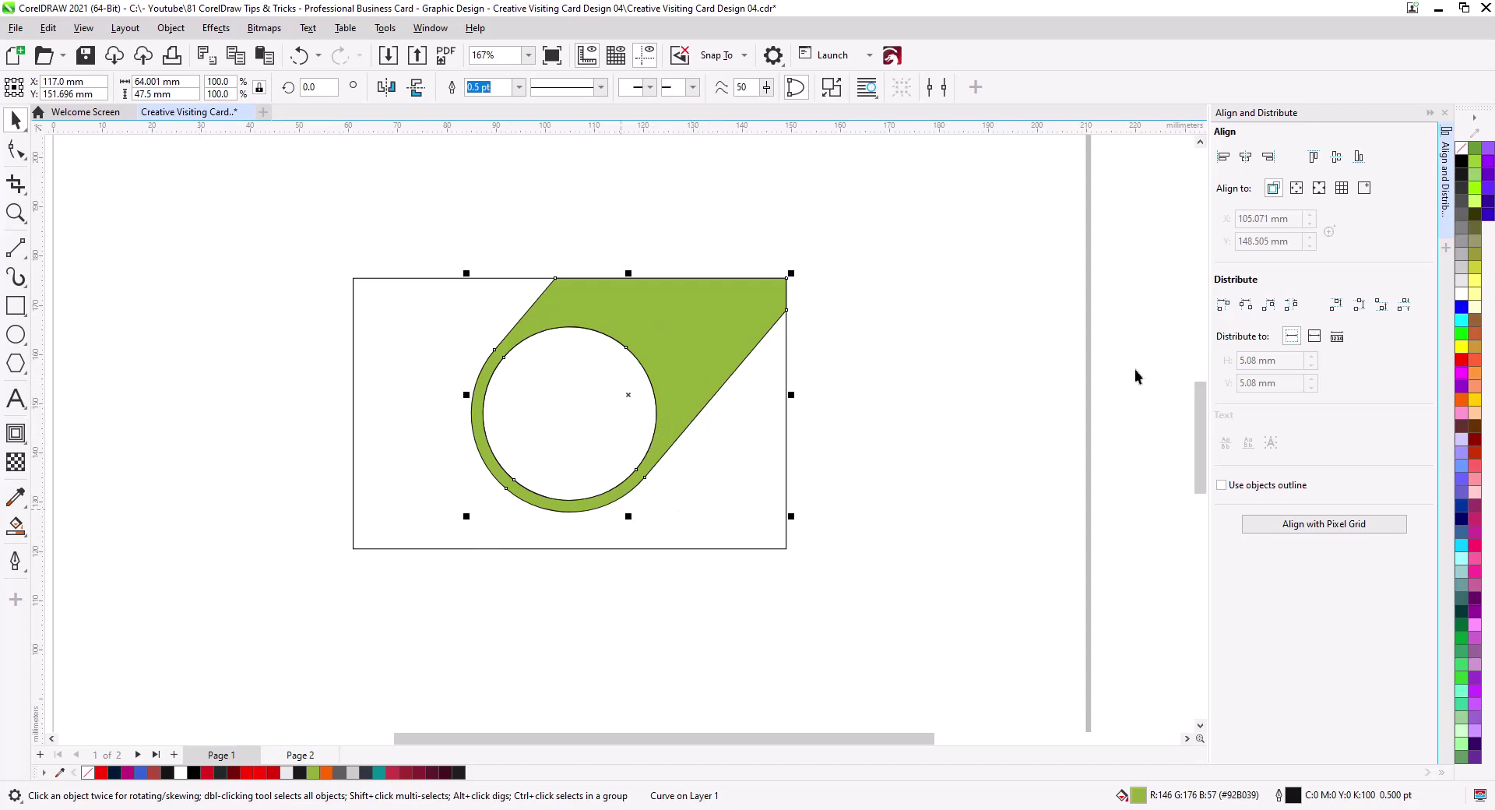
{"action": "left_click", "coordinate": [1464, 149]}
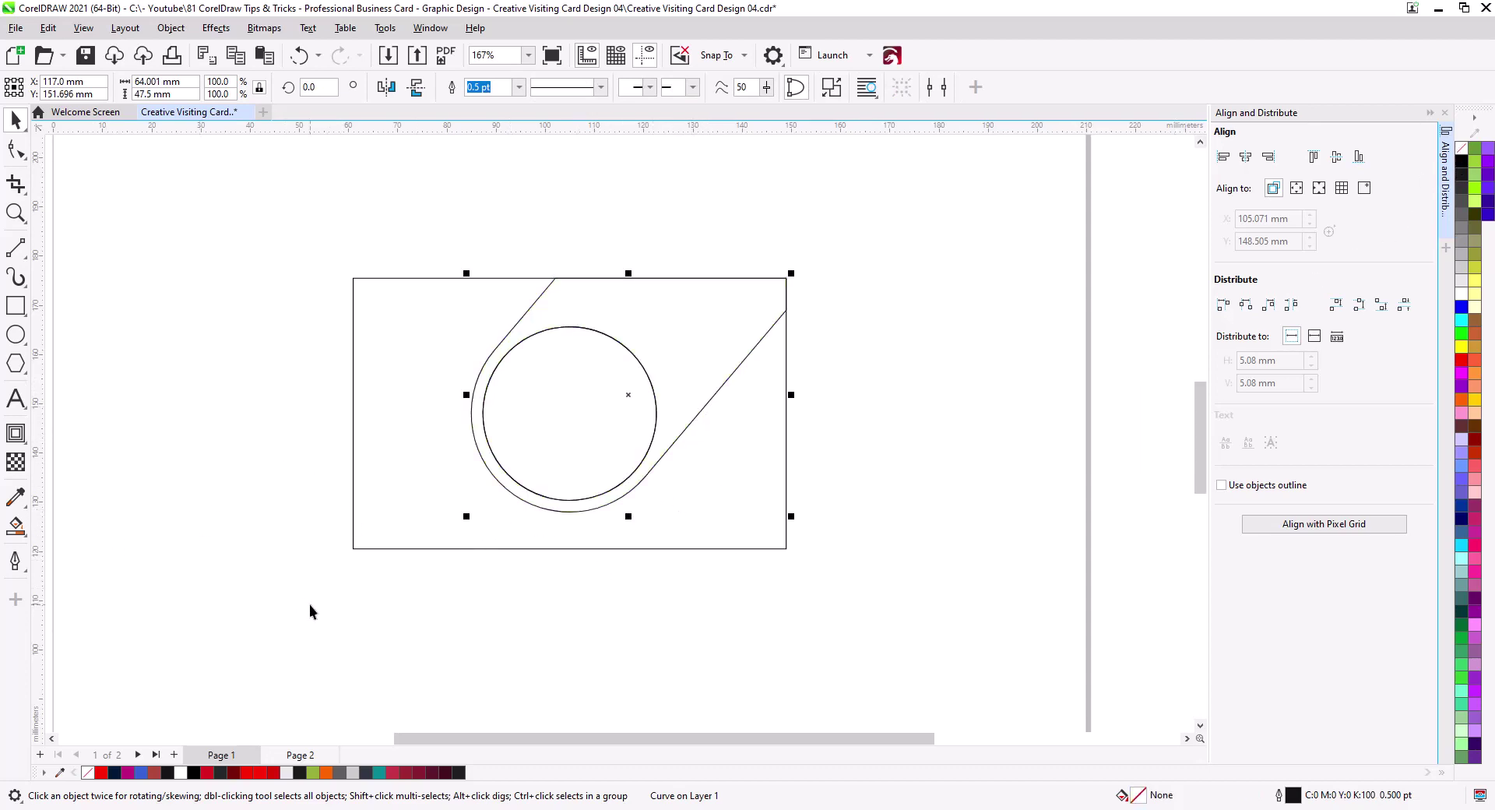
Add an outward contour around the logo shape and break the contour apart.
{"action": "left_click", "coordinate": [16, 433]}
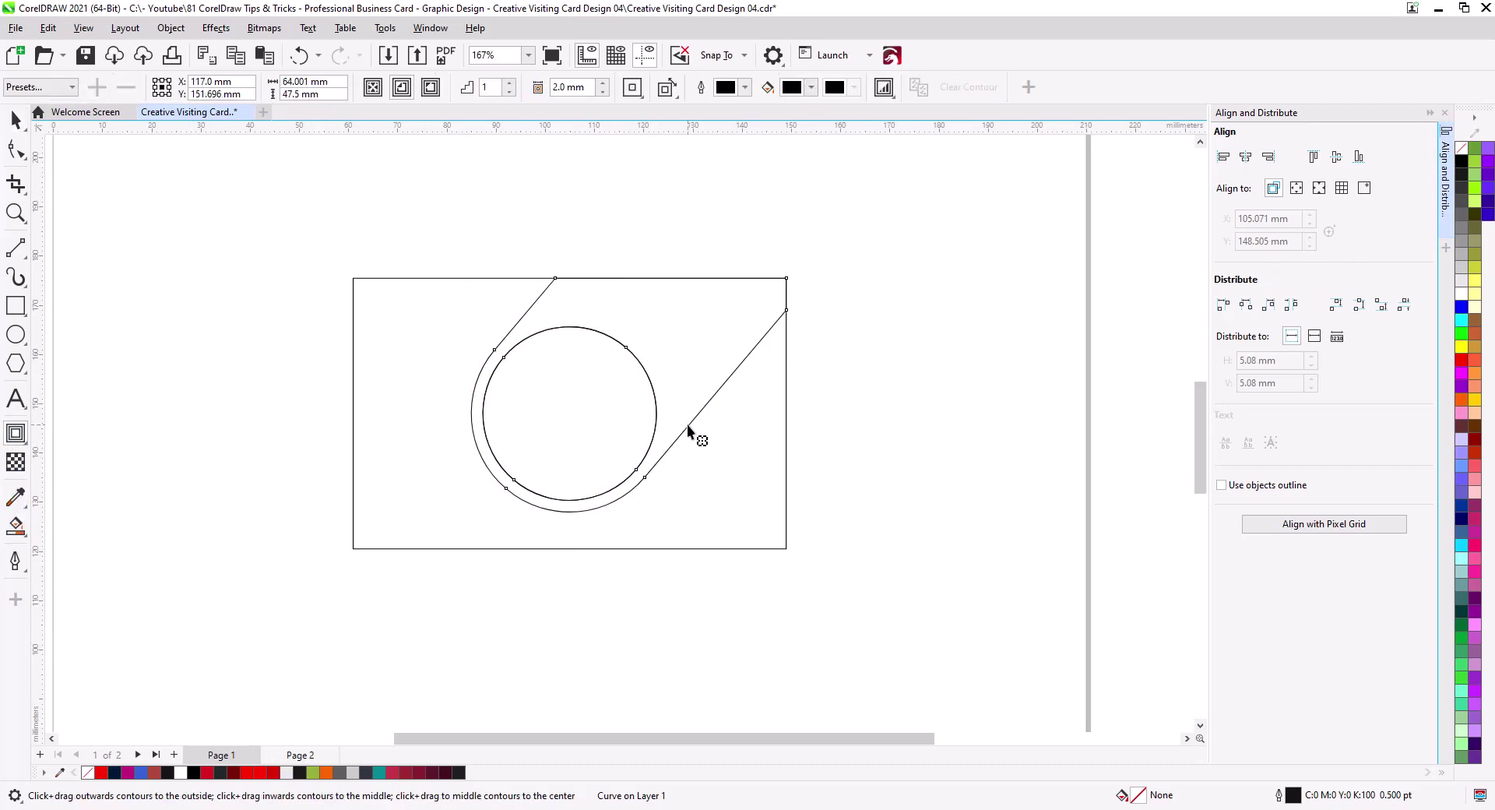
{"action": "left_click_drag", "start_coordinate": [689, 427], "coordinate": [740, 565]}
{"action": "right_click", "coordinate": [720, 468]}
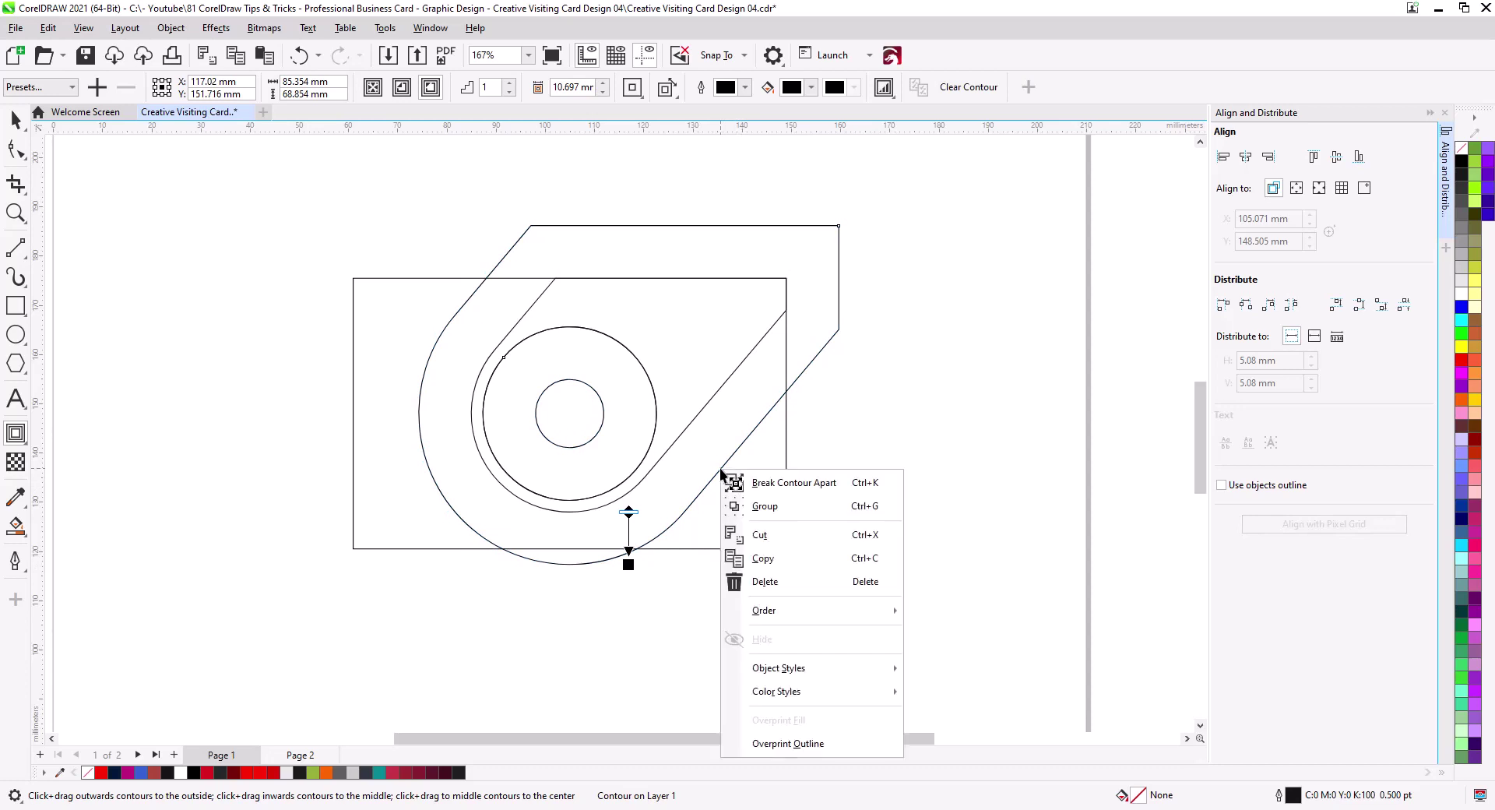
{"action": "left_click", "coordinate": [757, 481]}
Convert the inner circle to curves and break the combined contour curve apart.
{"action": "left_click", "coordinate": [16, 120]}
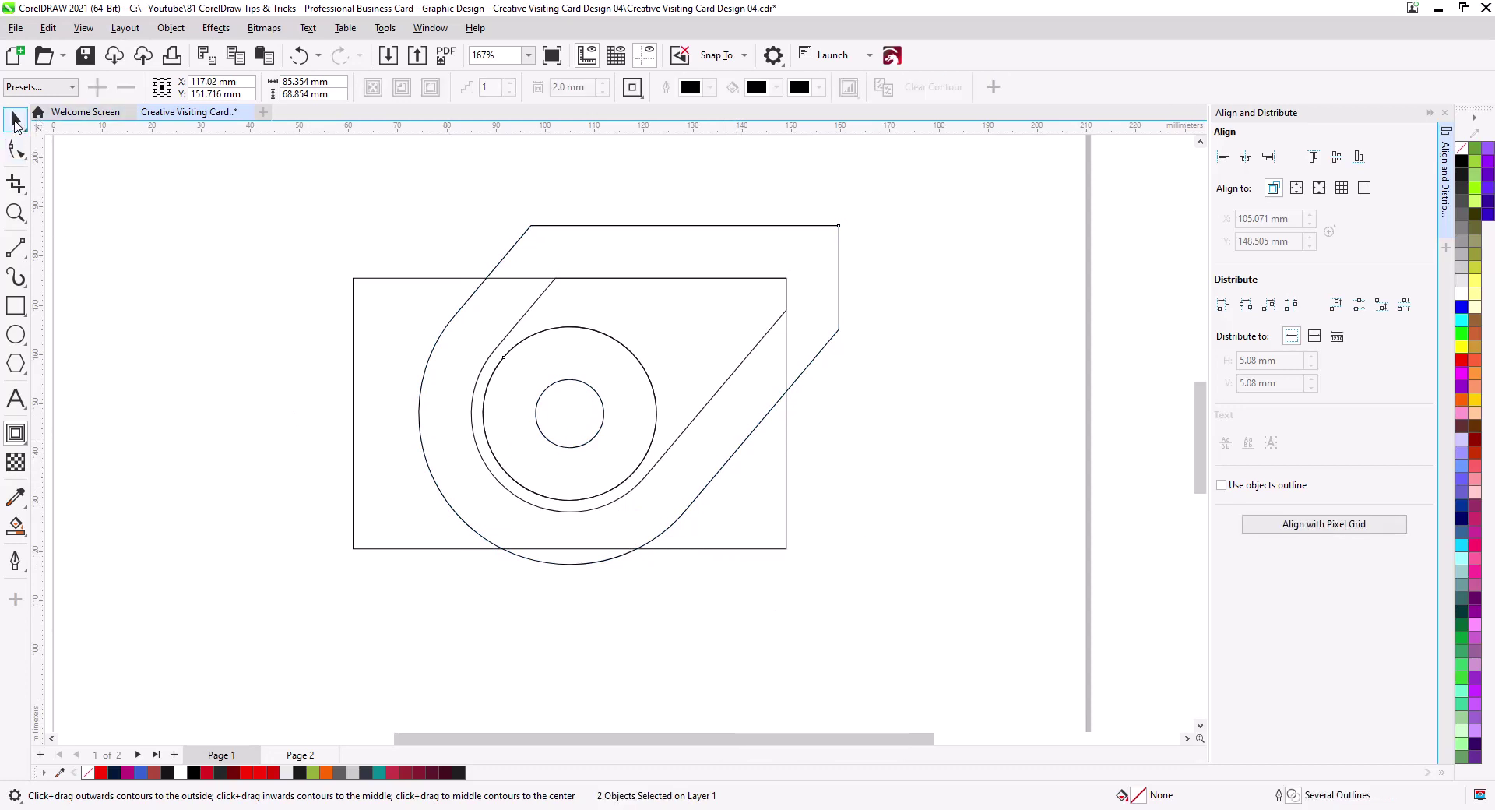
{"action": "left_click", "coordinate": [503, 413]}
{"action": "left_click", "coordinate": [577, 445]}
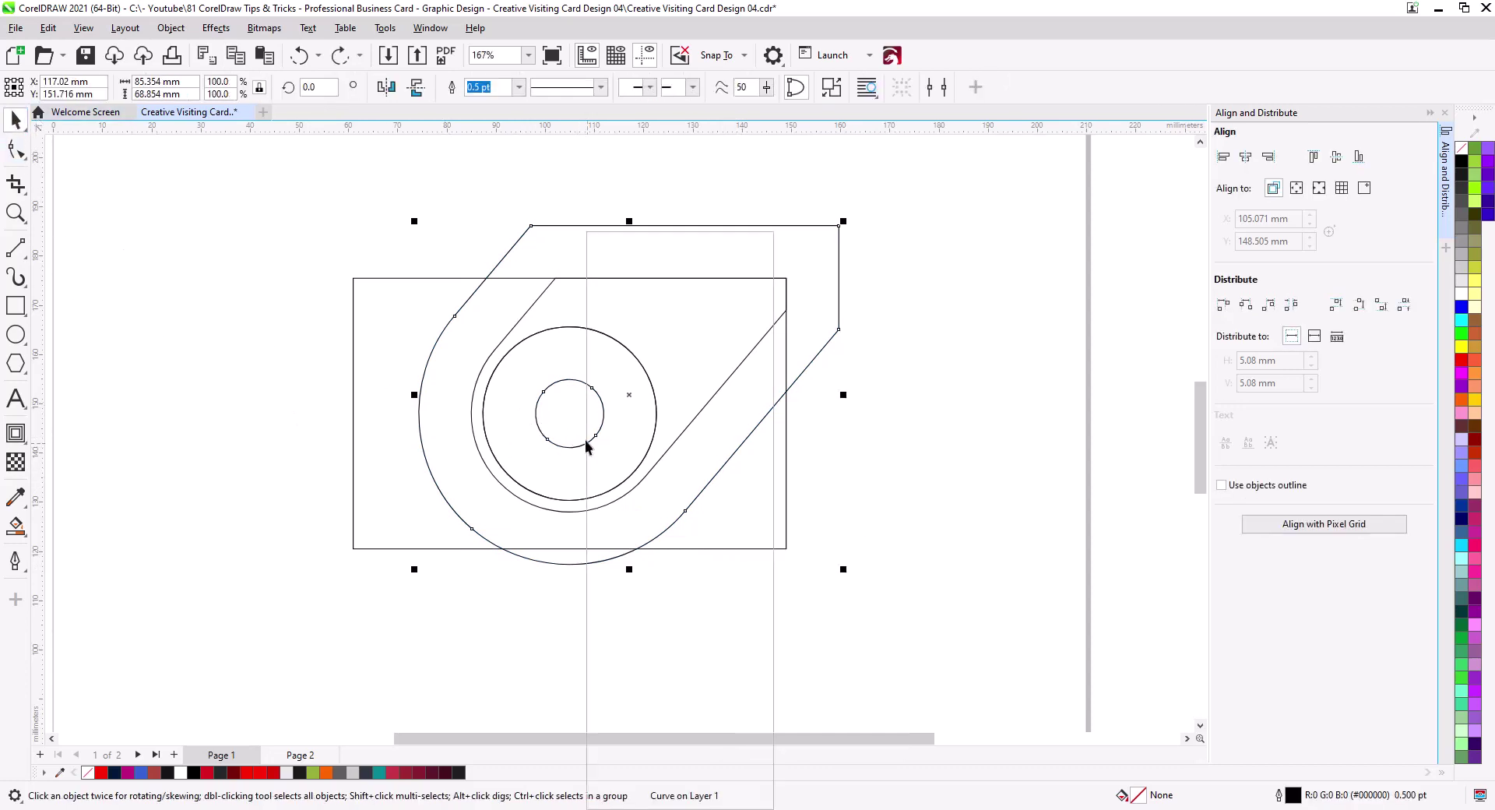
{"action": "right_click", "coordinate": [584, 444]}
{"action": "left_click", "coordinate": [636, 244]}
{"action": "left_click", "coordinate": [558, 442]}
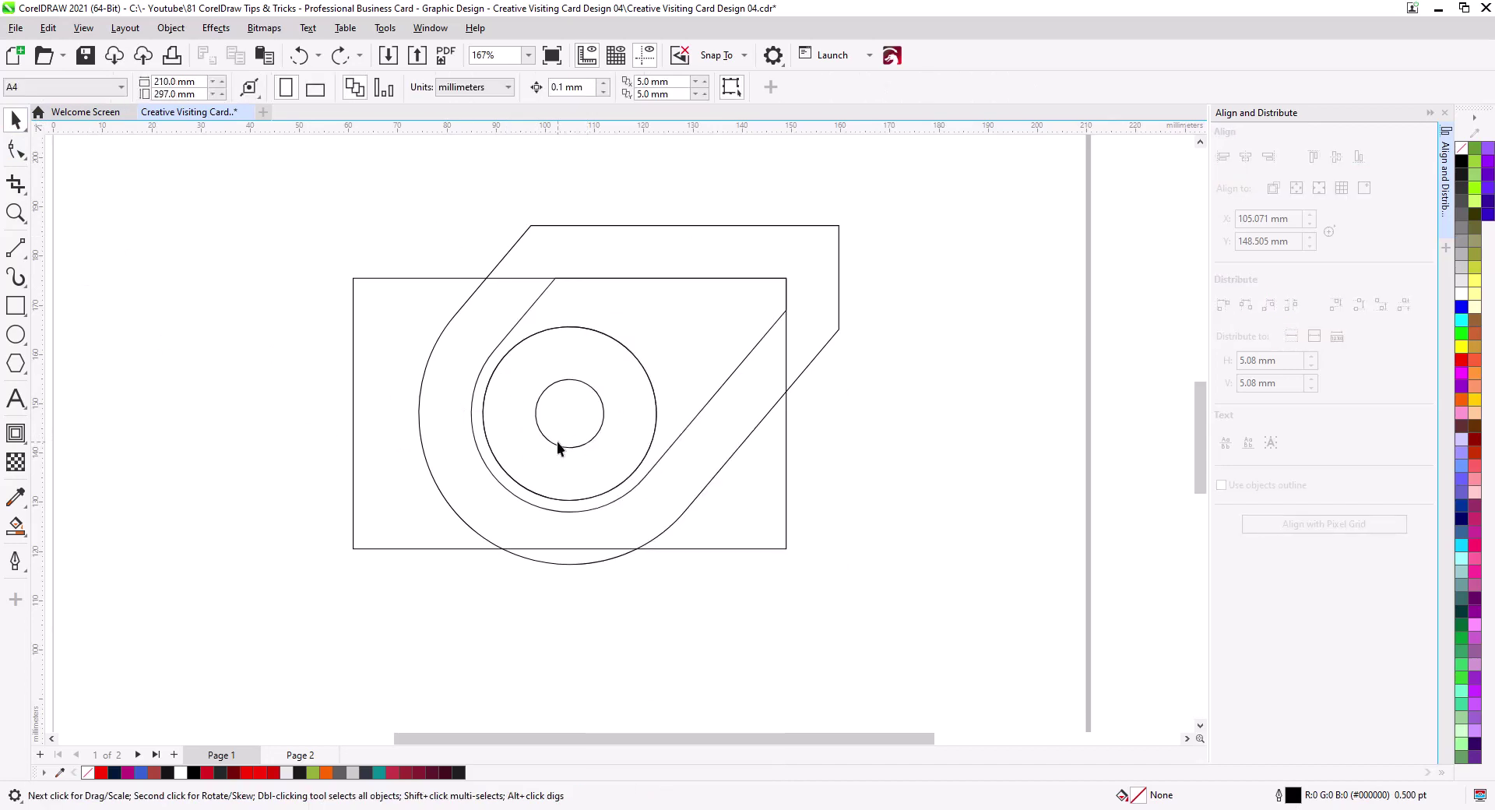
{"action": "left_click", "coordinate": [551, 443]}
{"action": "right_click", "coordinate": [551, 442]}
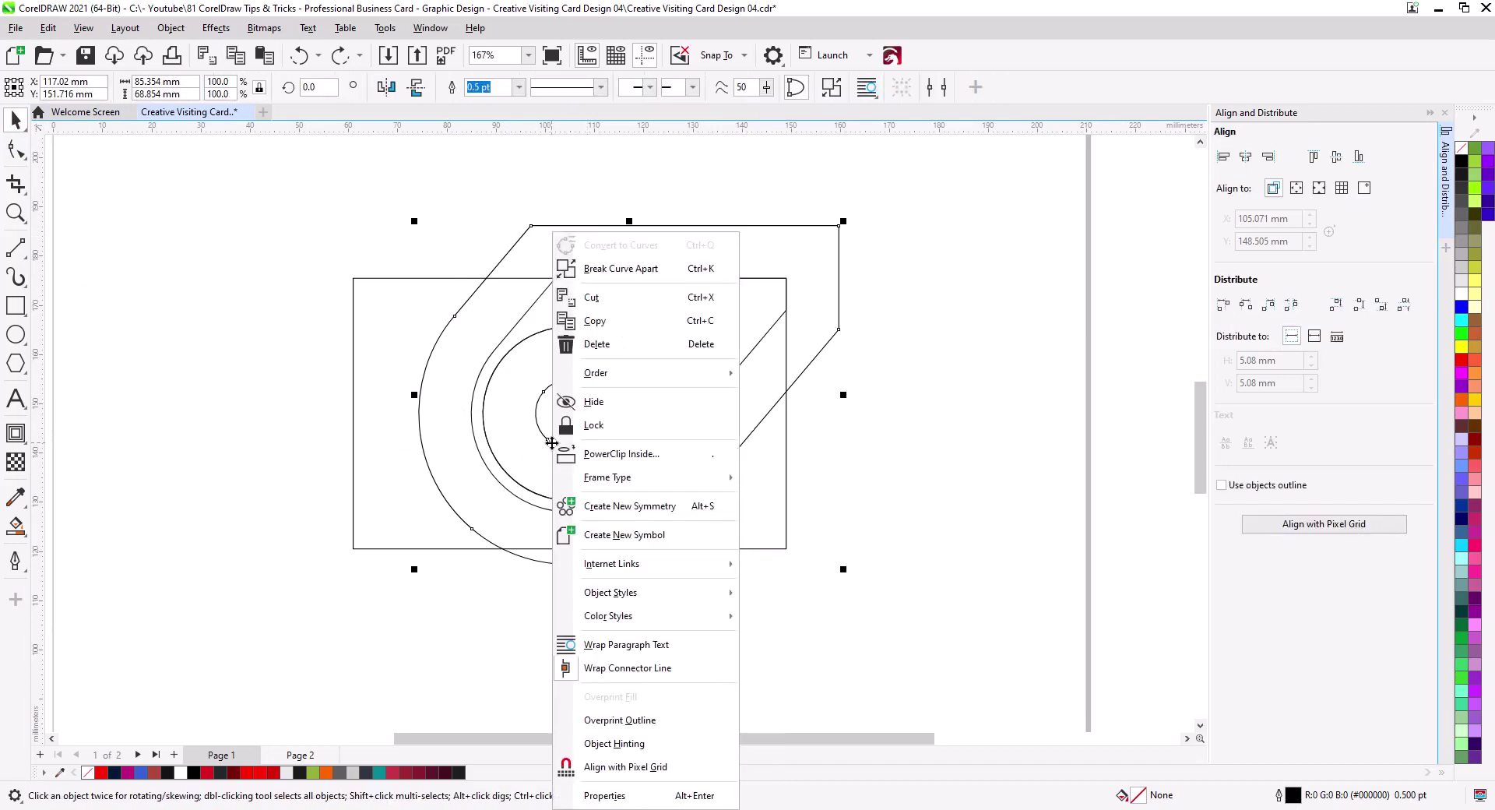
{"action": "left_click", "coordinate": [621, 268]}
Delete the small innermost circle.
{"action": "left_click", "coordinate": [853, 463]}
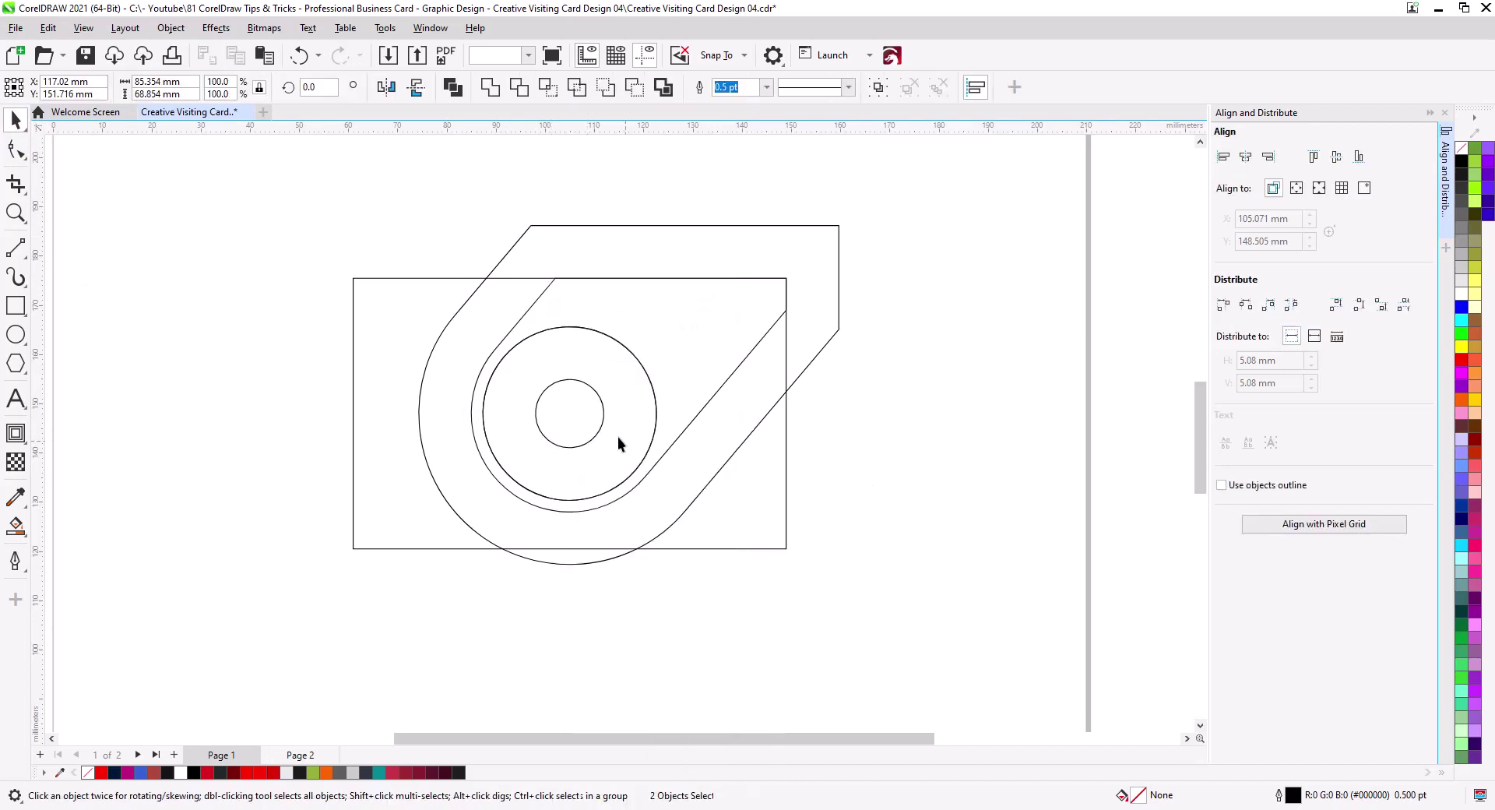
{"action": "left_click", "coordinate": [594, 434]}
{"action": "left_click", "coordinate": [592, 434]}
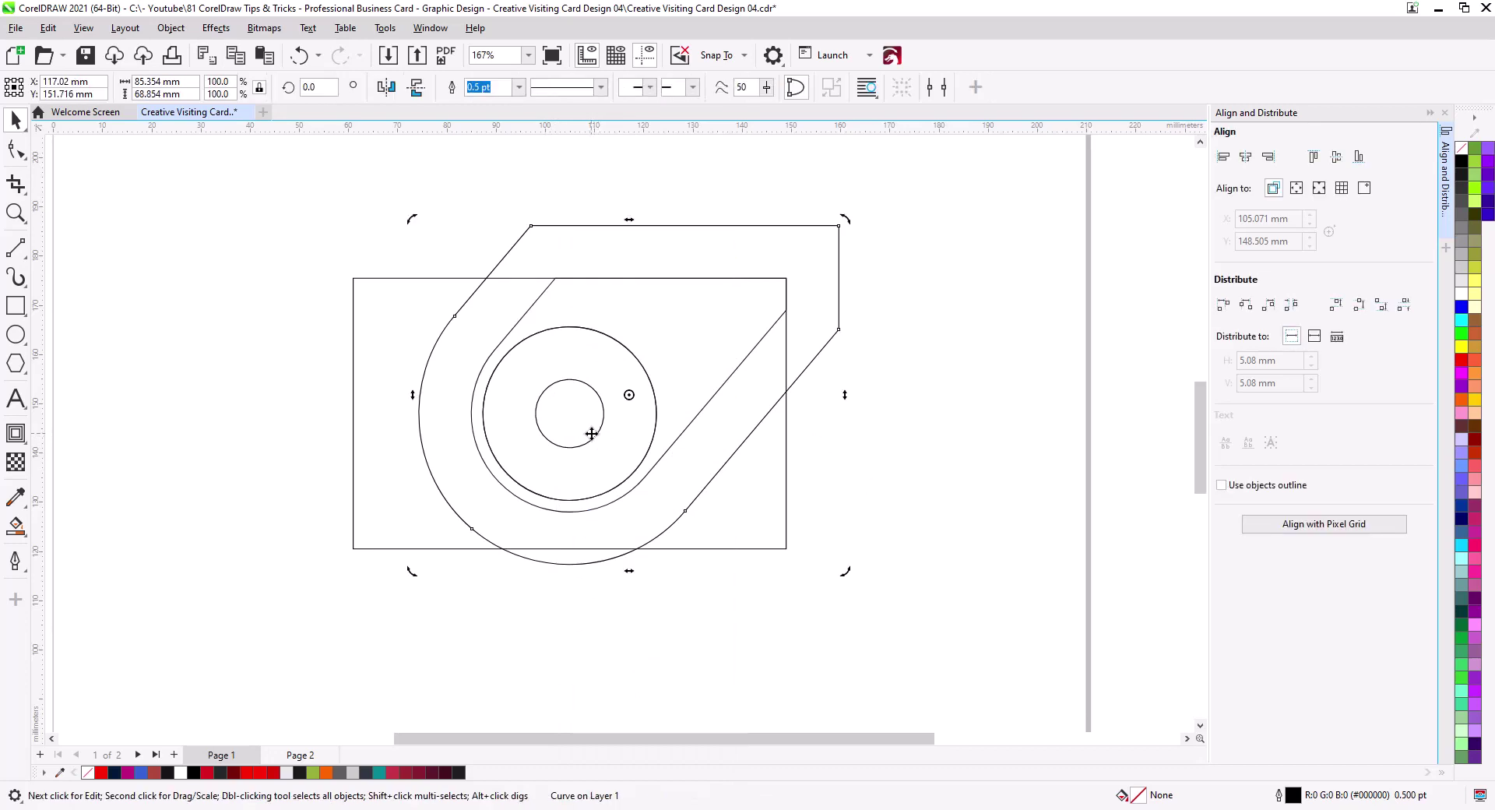
{"action": "left_click_drag", "start_coordinate": [670, 592], "coordinate": [529, 364]}
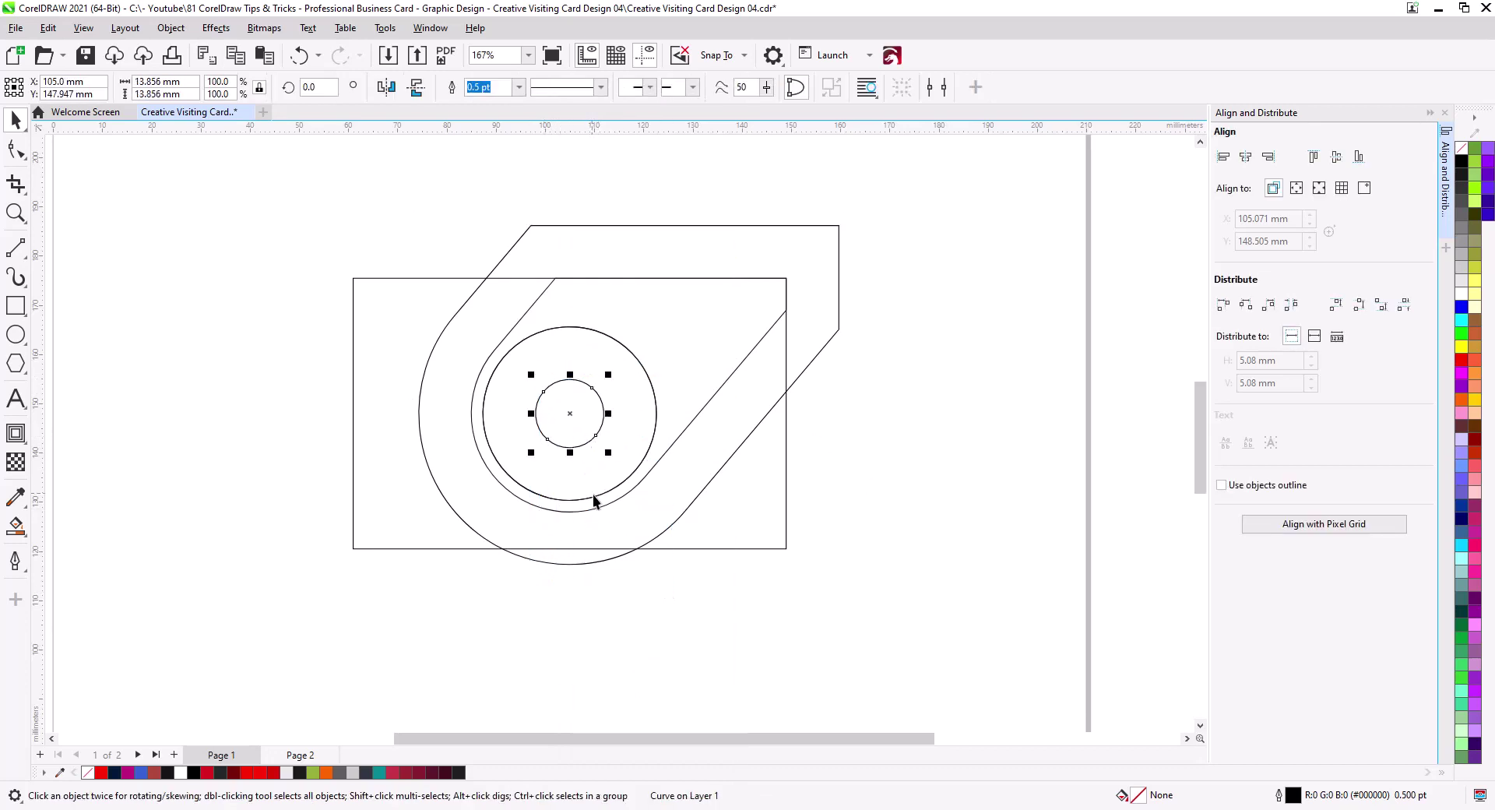
{"action": "key", "text": "Delete"}
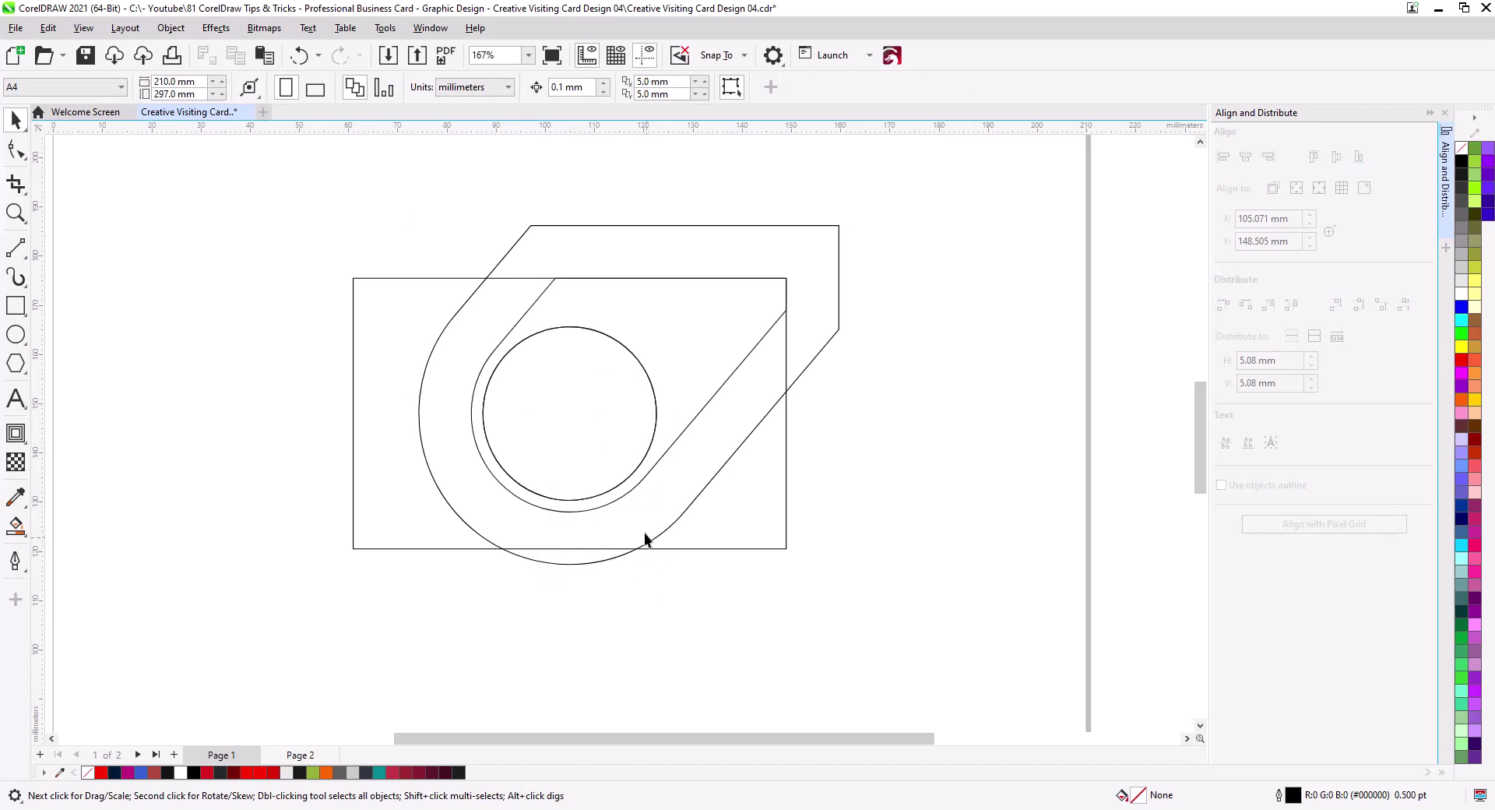
Break the inner ring curve into separate pieces.
{"action": "left_click", "coordinate": [642, 461]}
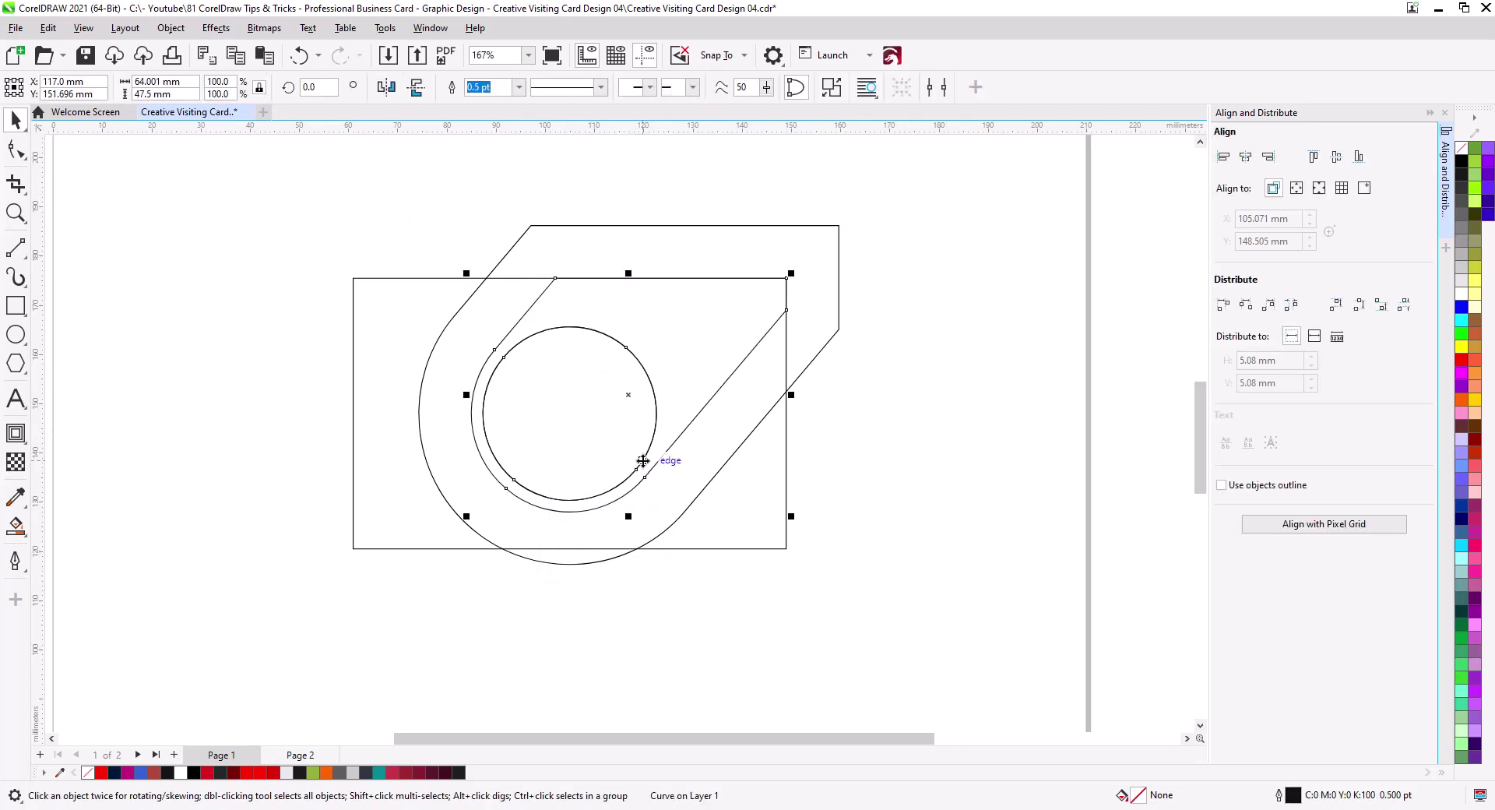
{"action": "right_click", "coordinate": [648, 456]}
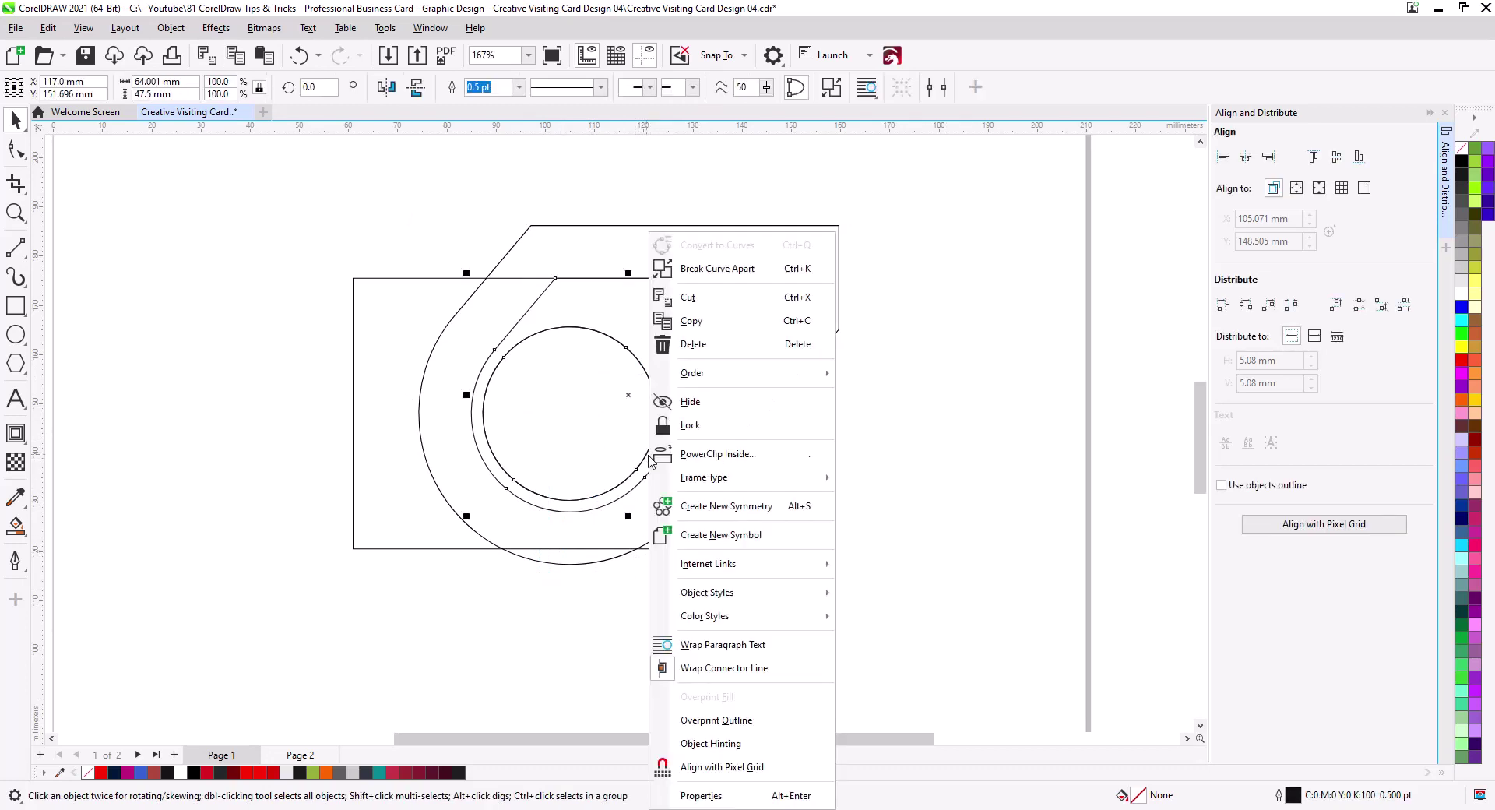
{"action": "left_click", "coordinate": [721, 276]}
{"action": "left_click", "coordinate": [937, 484]}
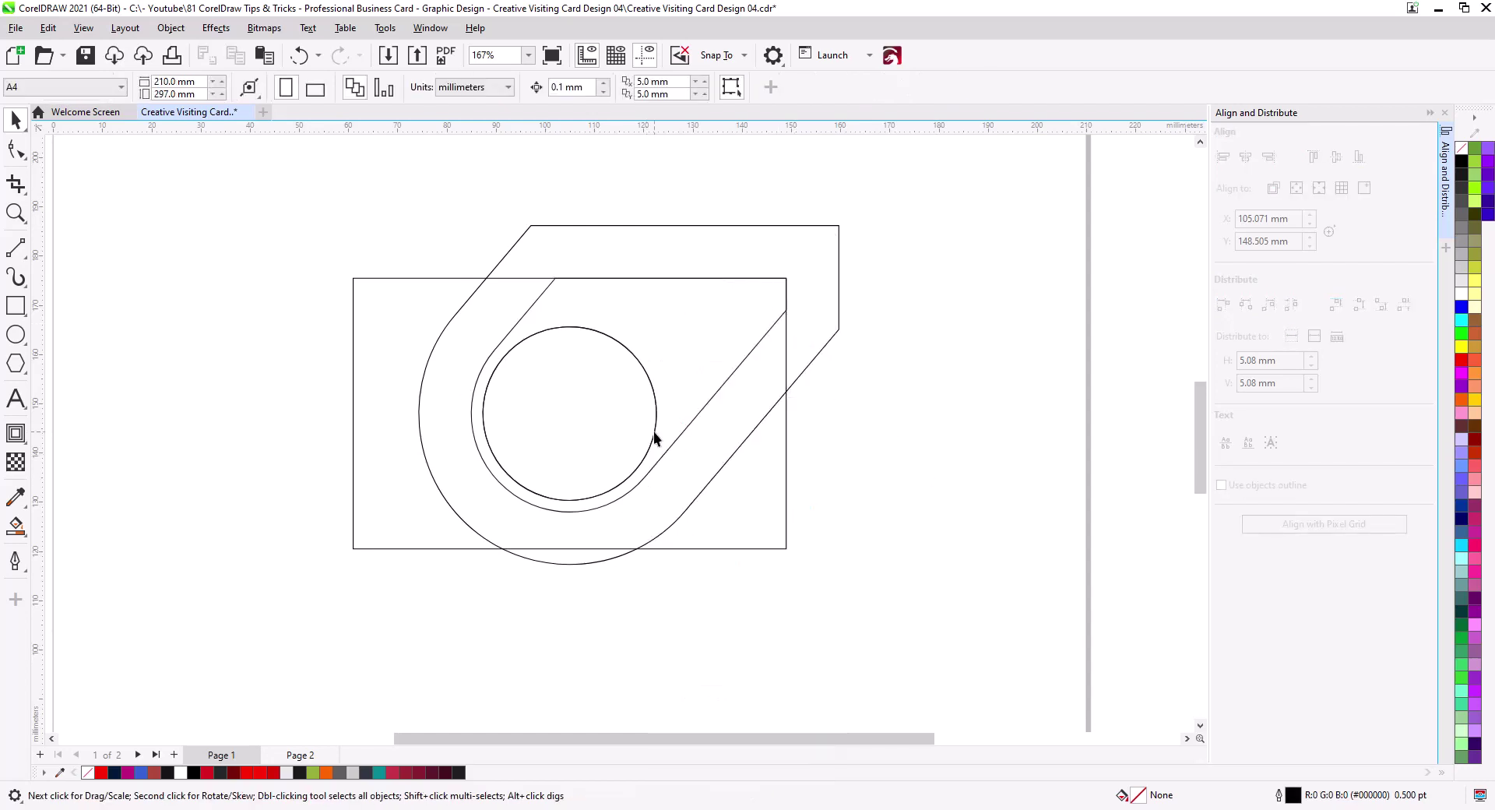
{"action": "left_click", "coordinate": [653, 432]}
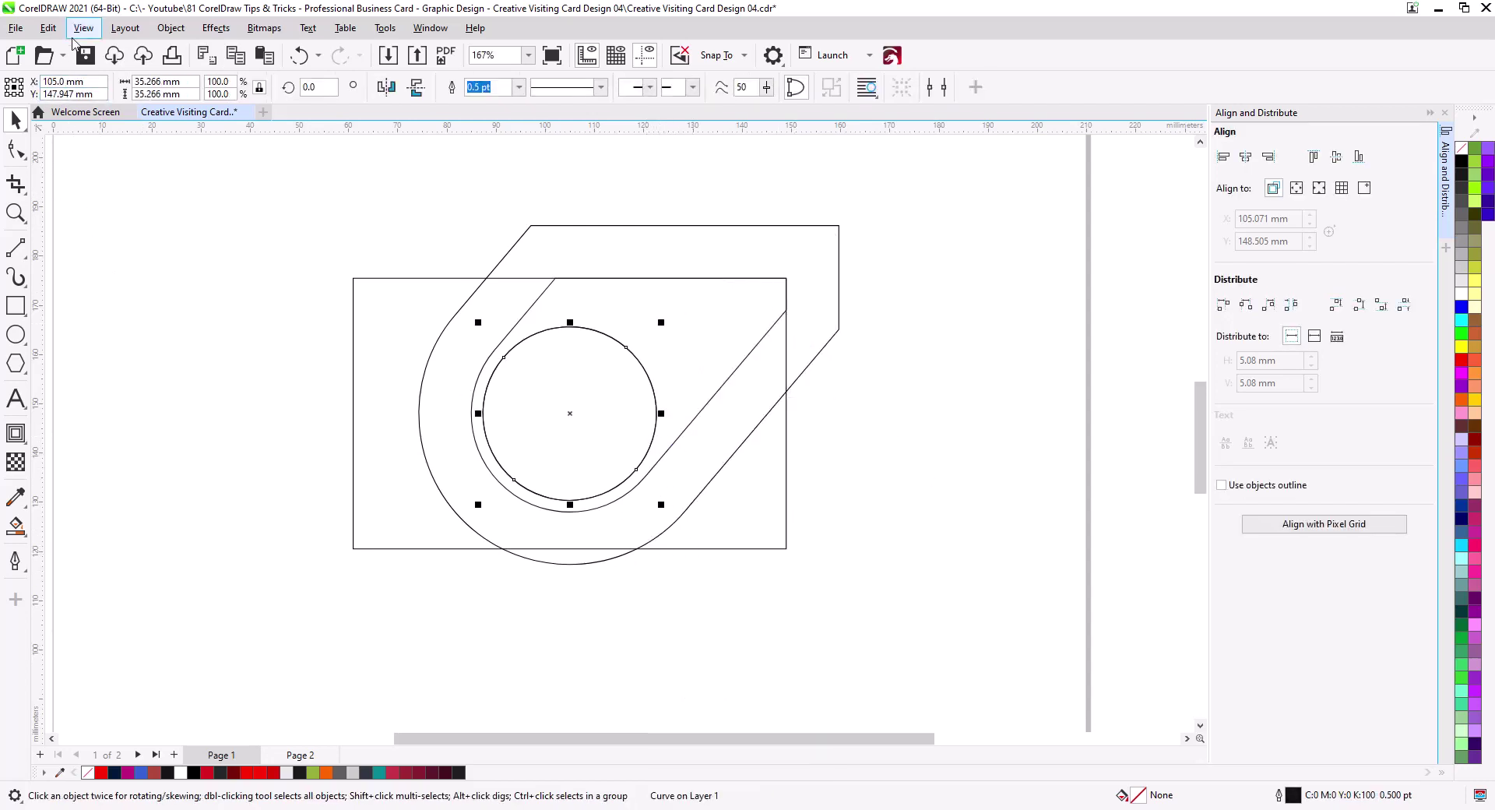
Duplicate the central circle, scale the copy to 320.4% (about 113 mm) and shift it up-right.
{"action": "left_click", "coordinate": [48, 27]}
{"action": "left_click", "coordinate": [86, 153]}
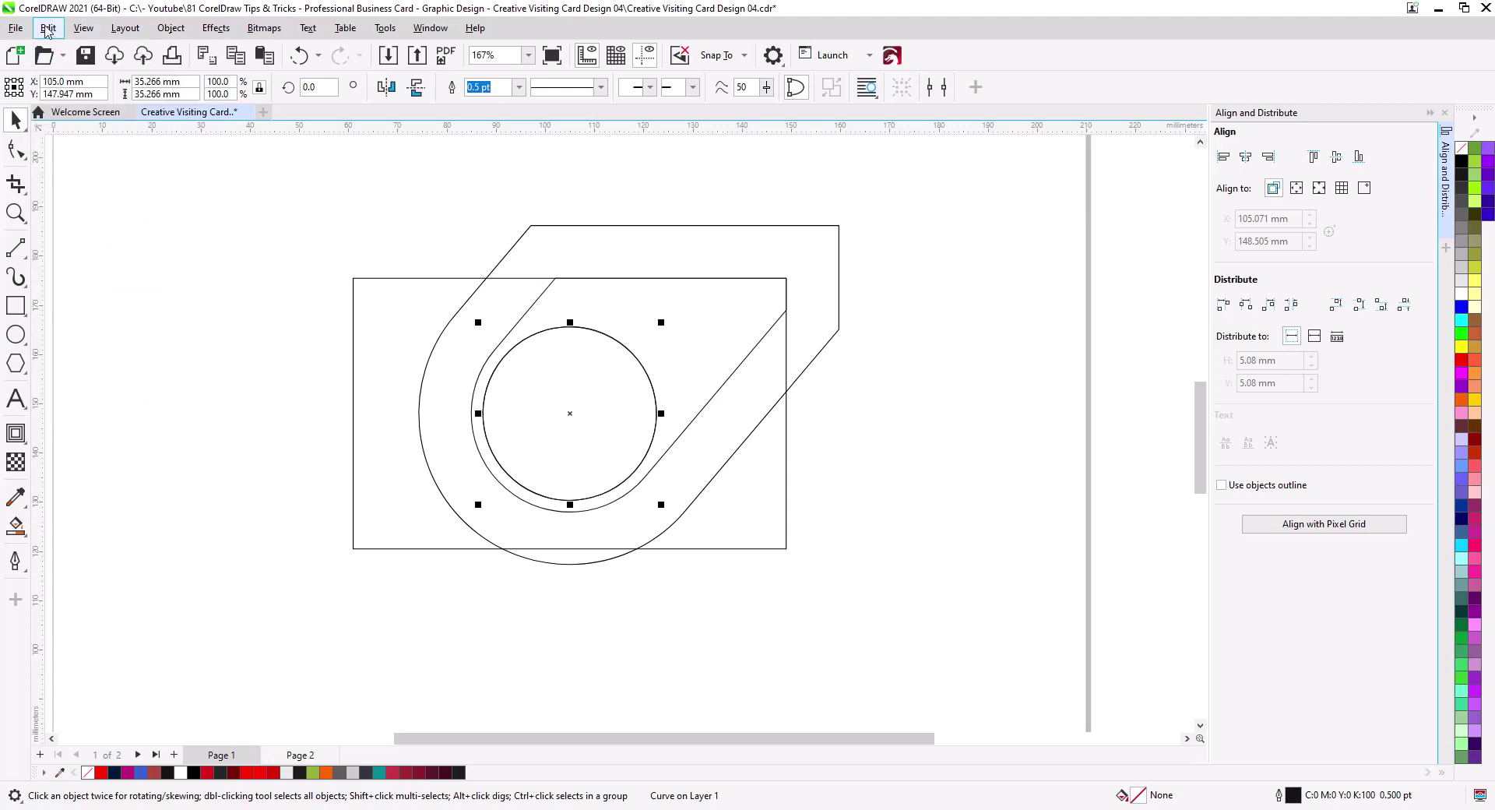
{"action": "left_click", "coordinate": [47, 28]}
{"action": "left_click", "coordinate": [75, 200]}
{"action": "left_click_drag", "start_coordinate": [662, 506], "coordinate": [853, 695]}
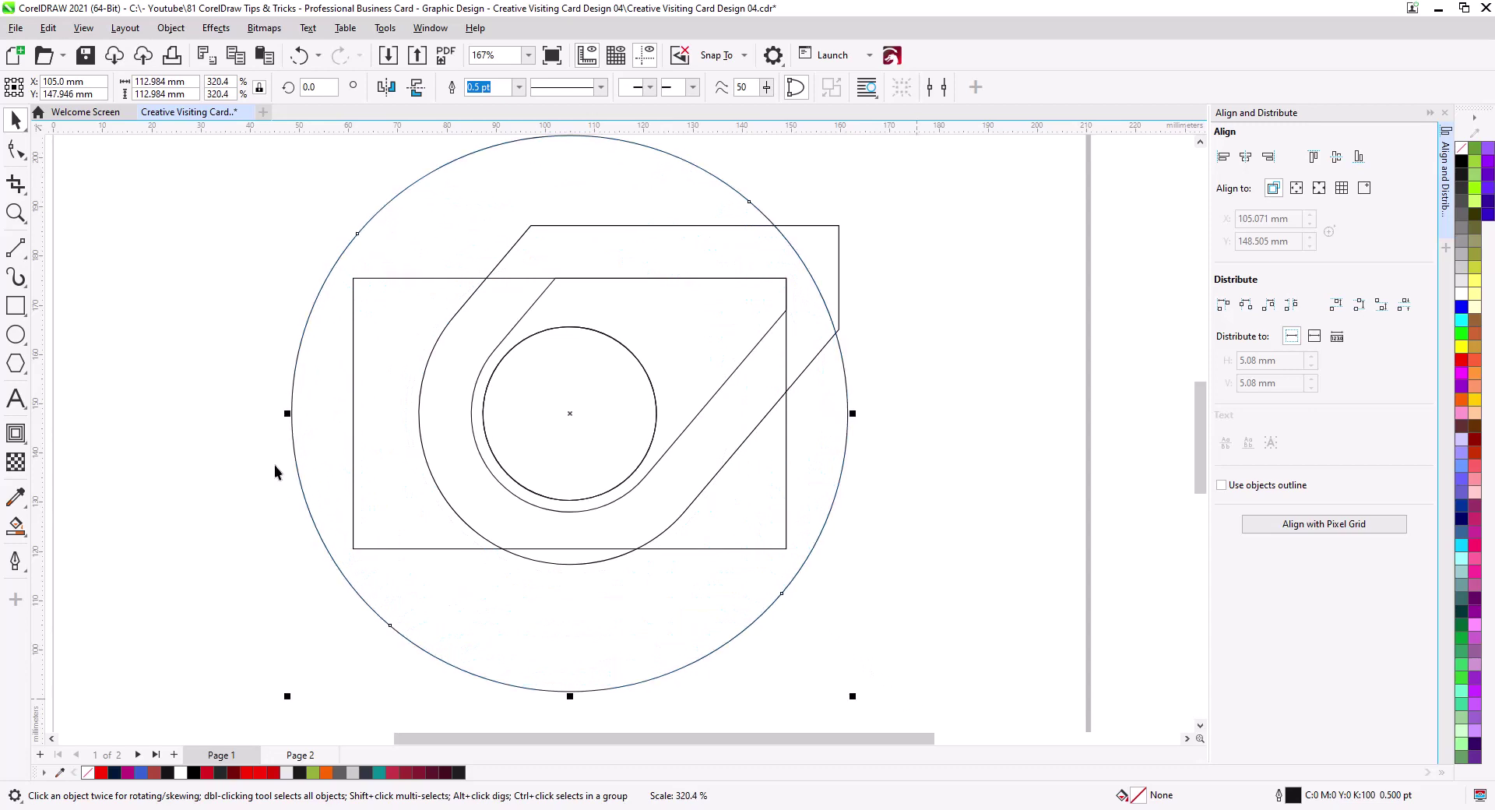
{"action": "left_click_drag", "start_coordinate": [294, 426], "coordinate": [353, 307]}
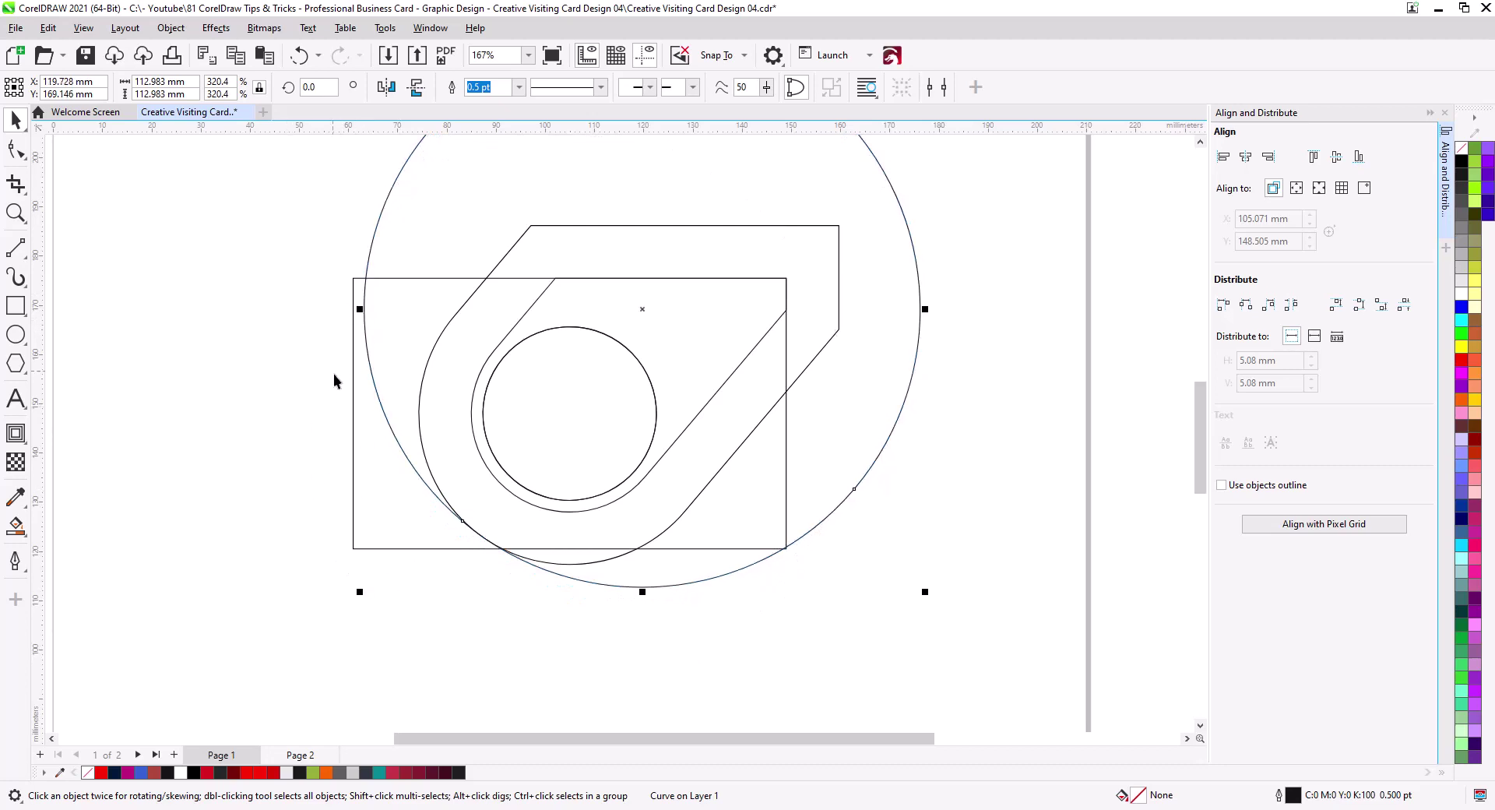
Place the big circle across the card's left side and Smart Fill the region left of it green.
{"action": "scroll", "coordinate": [333, 374], "scroll_direction": "down", "scroll_amount": 2}
{"action": "left_click_drag", "start_coordinate": [333, 374], "coordinate": [352, 570]}
{"action": "left_click_drag", "start_coordinate": [370, 306], "coordinate": [367, 302]}
{"action": "scroll", "coordinate": [436, 597], "scroll_direction": "up", "scroll_amount": 3}
{"action": "left_click_drag", "start_coordinate": [436, 597], "coordinate": [447, 466]}
{"action": "left_click_drag", "start_coordinate": [581, 658], "coordinate": [521, 632]}
{"action": "left_click", "coordinate": [395, 640]}
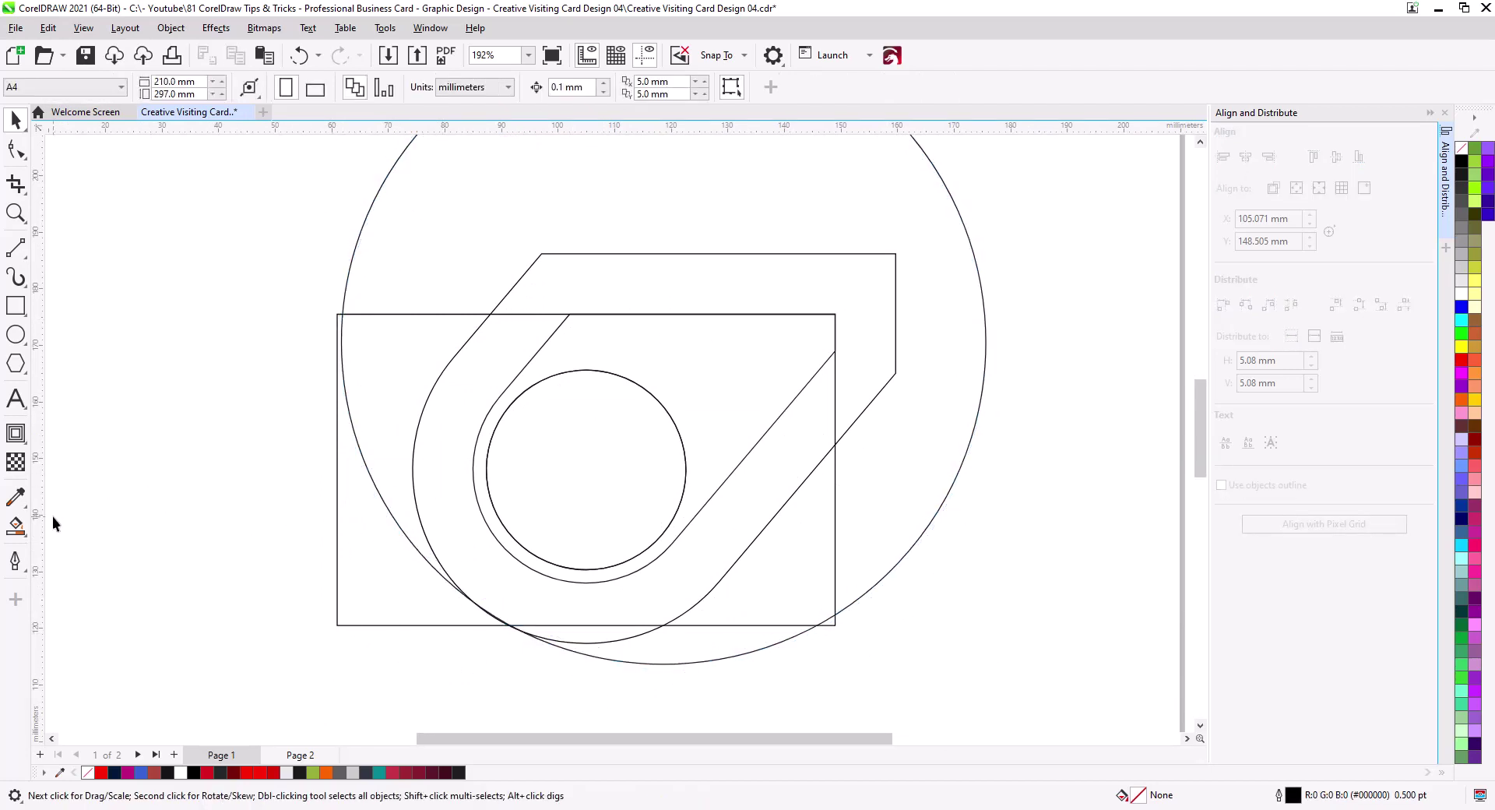
{"action": "left_click", "coordinate": [16, 526]}
{"action": "left_click", "coordinate": [402, 592]}
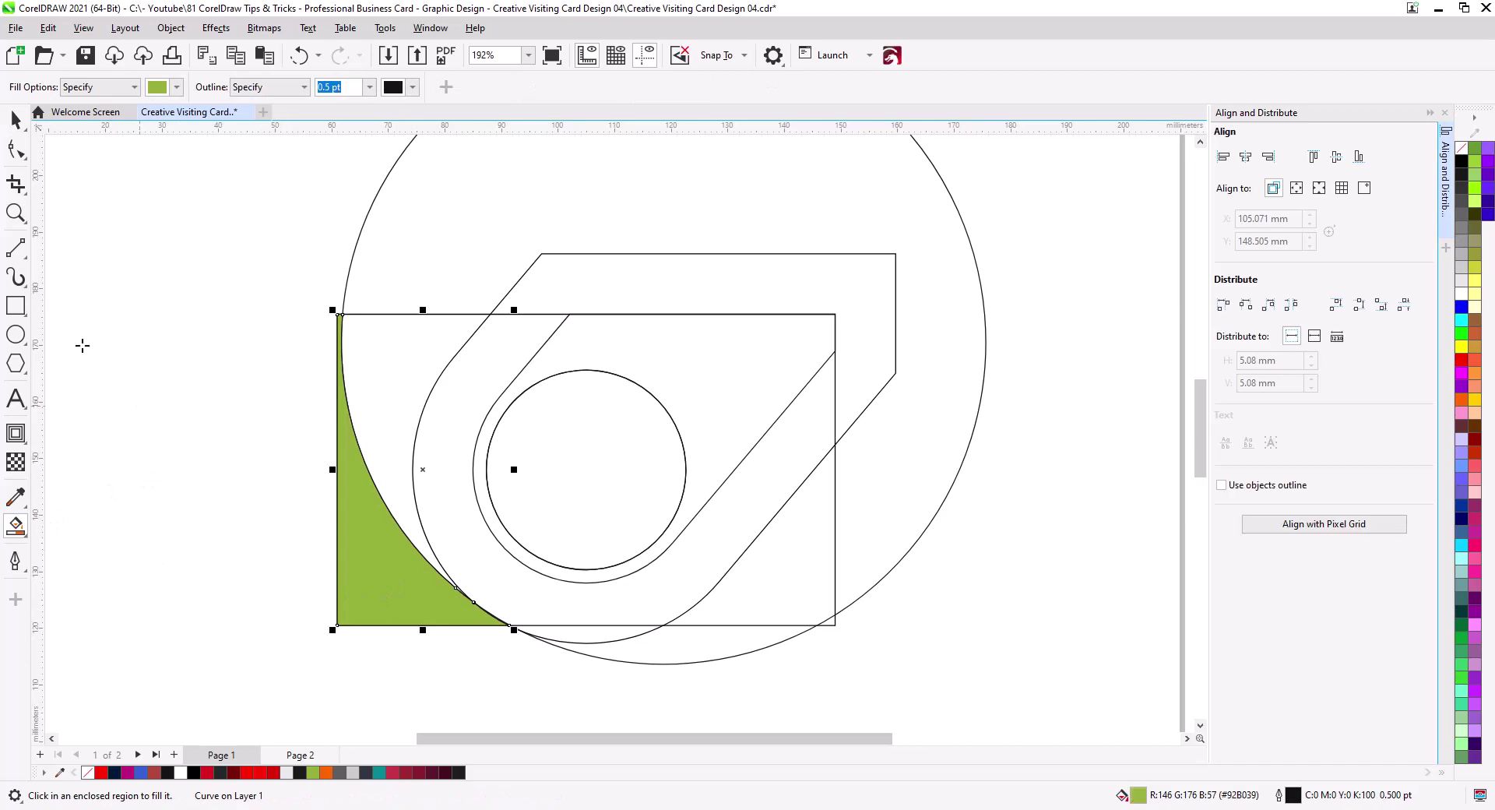
Nudge the big circle into place and fill the narrow crescent it cuts green.
{"action": "left_click", "coordinate": [15, 122]}
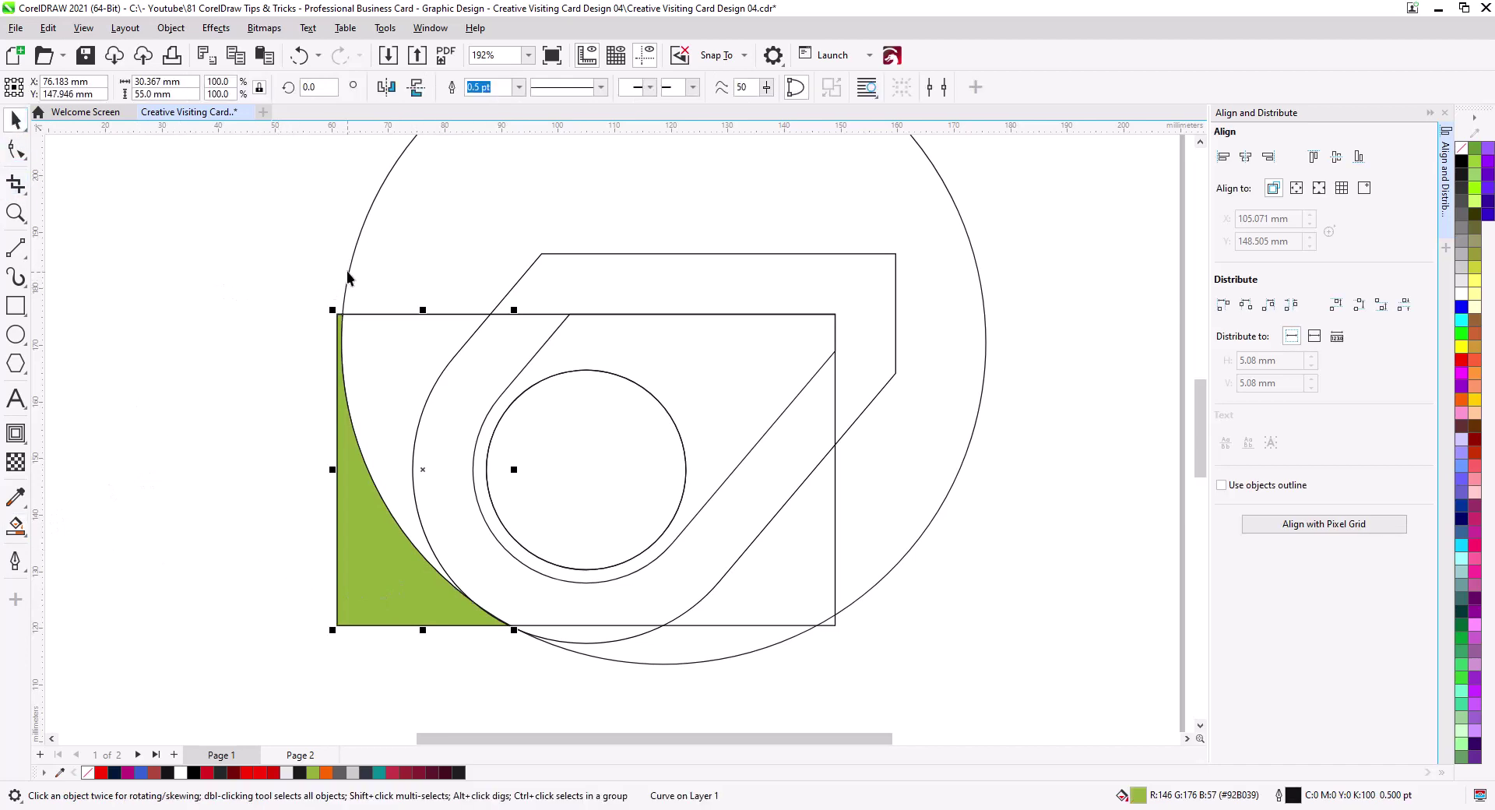
{"action": "left_click_drag", "start_coordinate": [348, 277], "coordinate": [373, 297]}
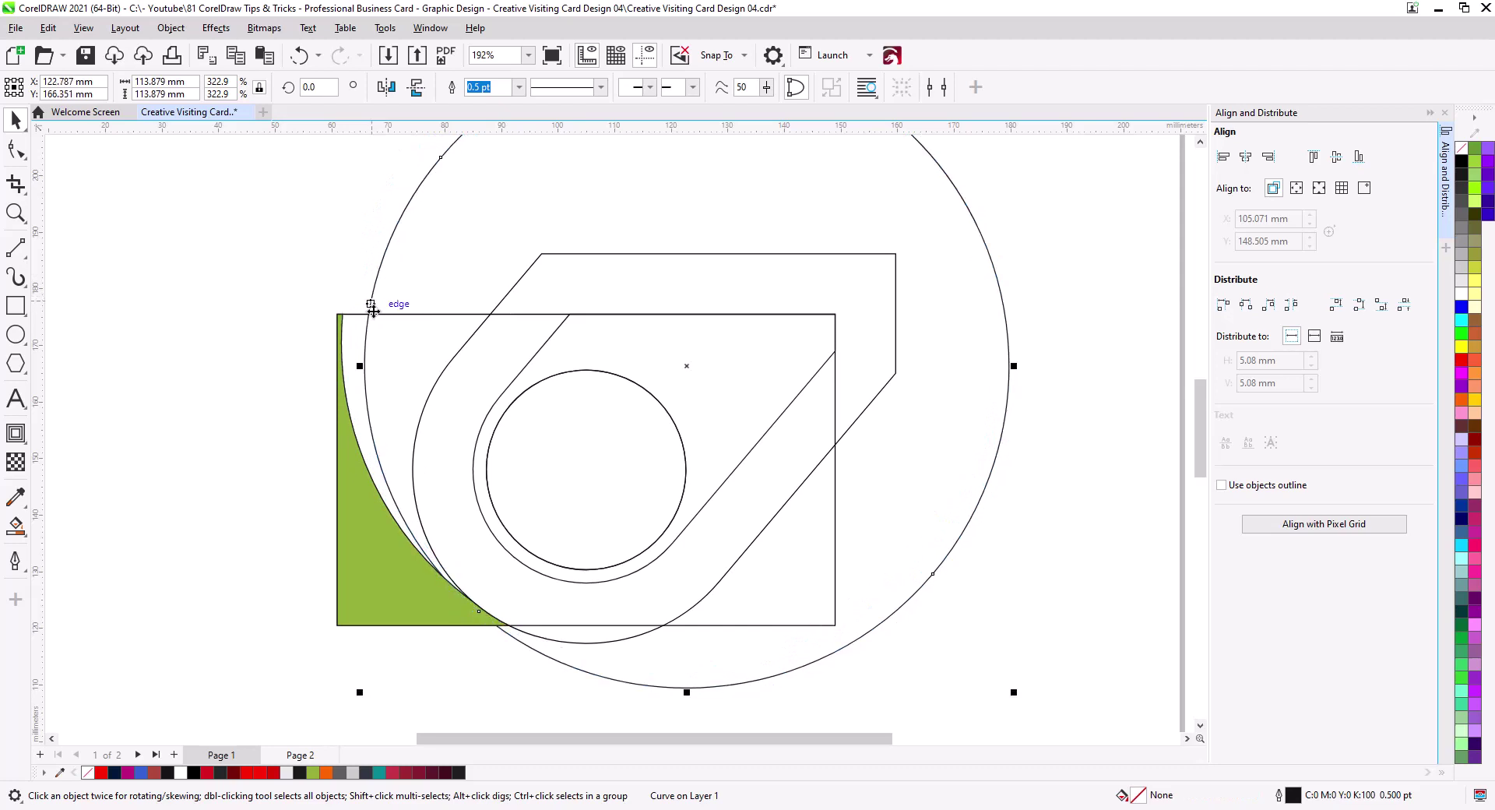
{"action": "left_click", "coordinate": [486, 413]}
{"action": "left_click_drag", "start_coordinate": [490, 414], "coordinate": [483, 574]}
{"action": "left_click_drag", "start_coordinate": [680, 198], "coordinate": [652, 199]}
{"action": "left_click_drag", "start_coordinate": [403, 377], "coordinate": [414, 387]}
{"action": "left_click_drag", "start_coordinate": [436, 439], "coordinate": [395, 300]}
{"action": "left_click_drag", "start_coordinate": [372, 262], "coordinate": [374, 282]}
{"action": "left_click", "coordinate": [17, 526]}
{"action": "left_click", "coordinate": [301, 365]}
{"action": "left_click", "coordinate": [16, 119]}
Fill second, third and fourth crescents green, shifting the circle between fills.
{"action": "left_click", "coordinate": [14, 533]}
{"action": "left_click", "coordinate": [325, 365]}
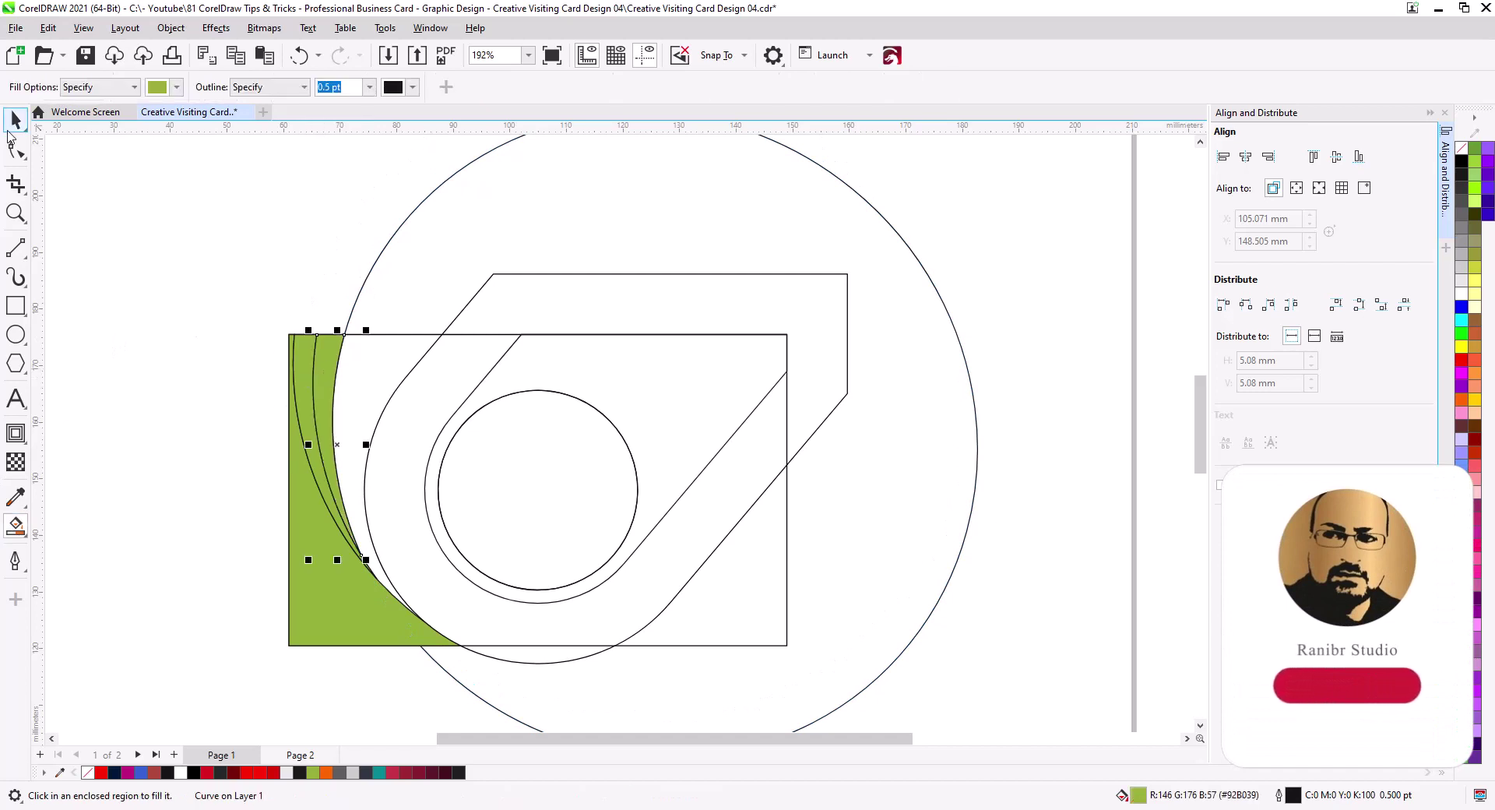
{"action": "left_click", "coordinate": [16, 119]}
{"action": "left_click_drag", "start_coordinate": [401, 226], "coordinate": [416, 327]}
{"action": "left_click", "coordinate": [16, 529]}
{"action": "left_click", "coordinate": [349, 363]}
{"action": "left_click", "coordinate": [16, 119]}
{"action": "left_click", "coordinate": [370, 363]}
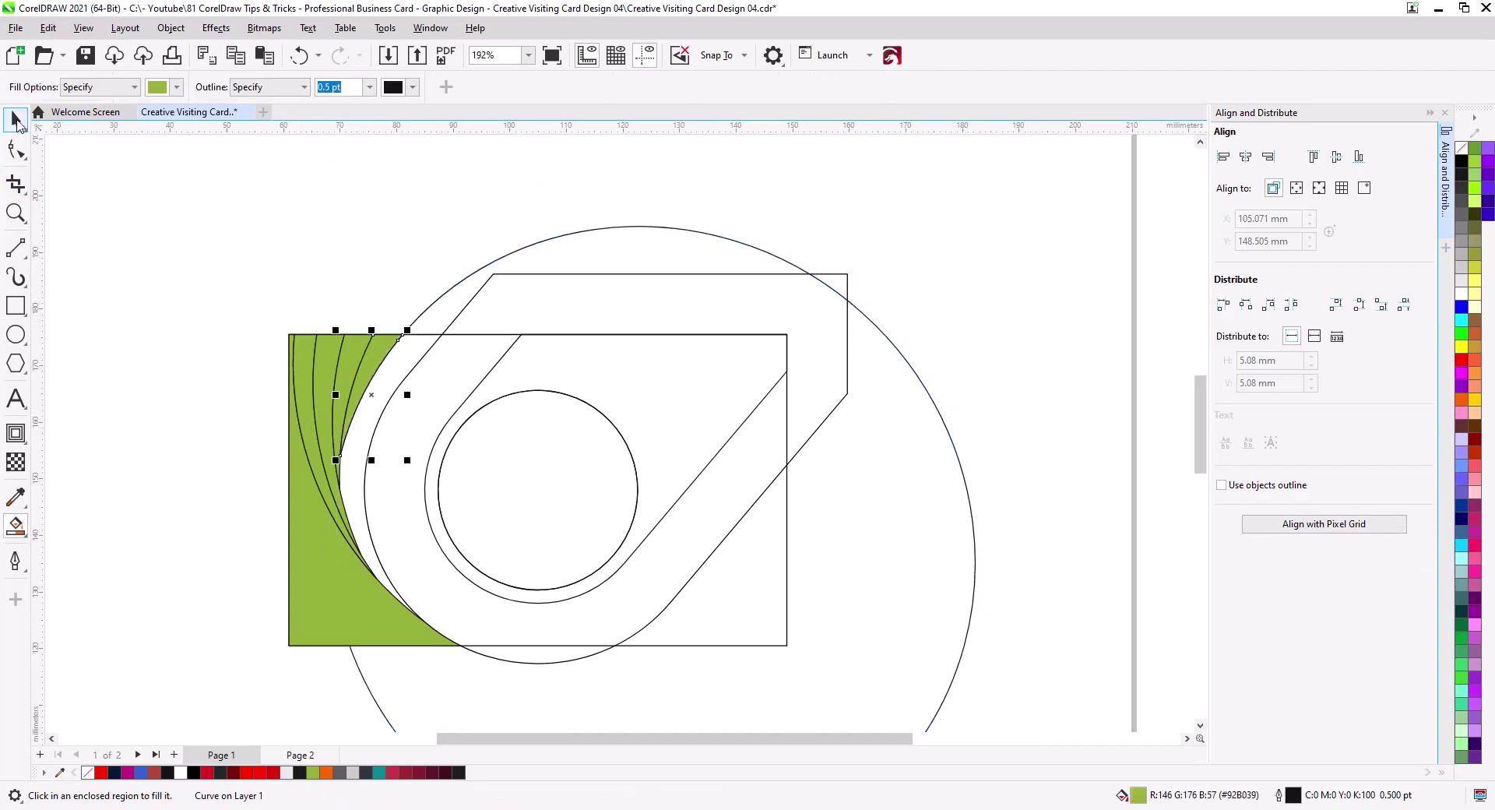
{"action": "left_click", "coordinate": [16, 120]}
Delete the big guide circle.
{"action": "left_click", "coordinate": [287, 206]}
{"action": "left_click", "coordinate": [445, 293]}
{"action": "key", "text": "Delete"}
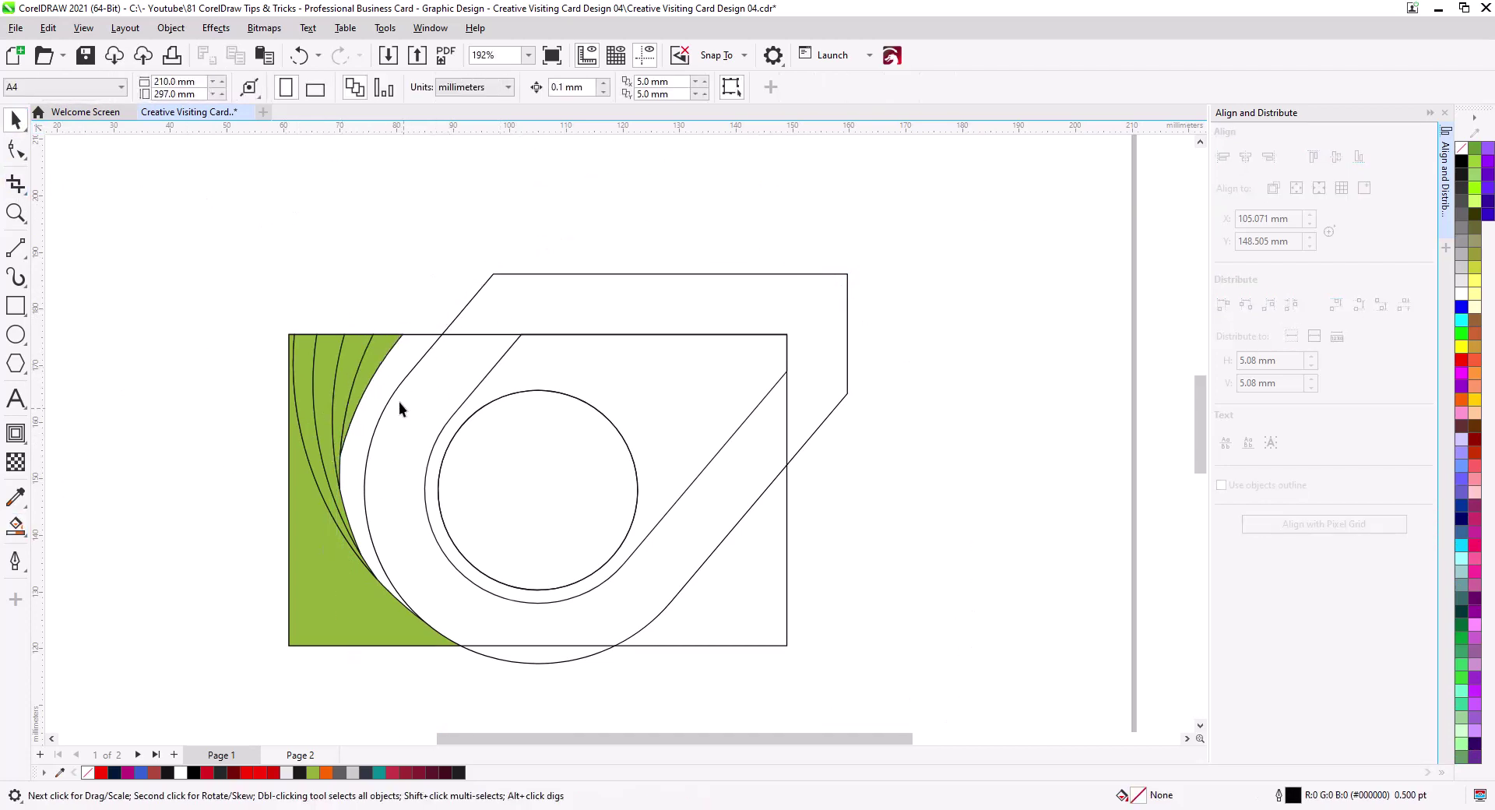
Delete the outer angled shape and bring the six colour swatches beside the card.
{"action": "left_click", "coordinate": [487, 283]}
{"action": "key", "text": "Delete"}
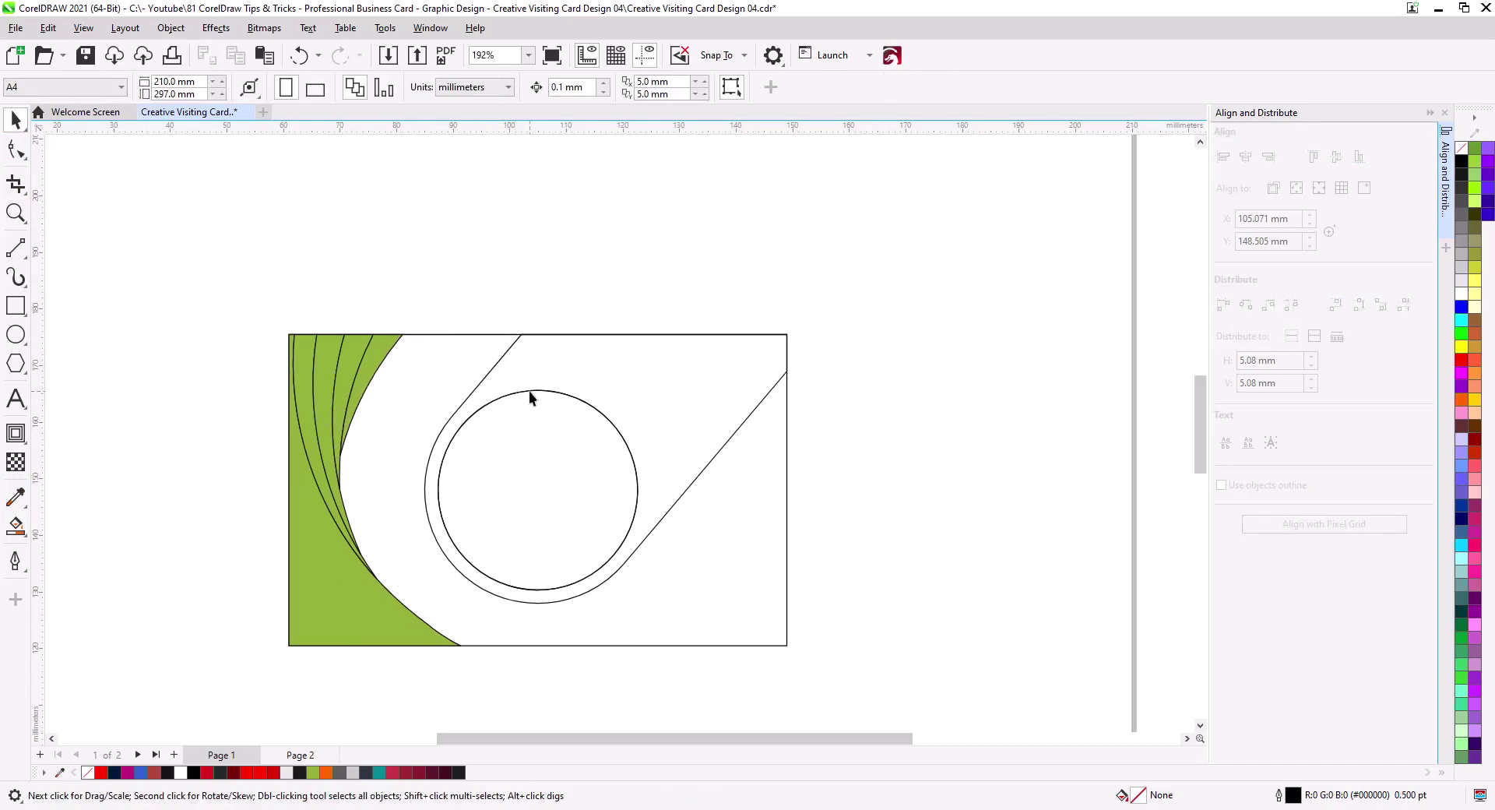
{"action": "left_click", "coordinate": [337, 587]}
{"action": "left_click_drag", "start_coordinate": [184, 491], "coordinate": [424, 401]}
{"action": "scroll", "coordinate": [372, 445], "scroll_direction": "down", "scroll_amount": 2}
{"action": "left_click_drag", "start_coordinate": [372, 445], "coordinate": [462, 501]}
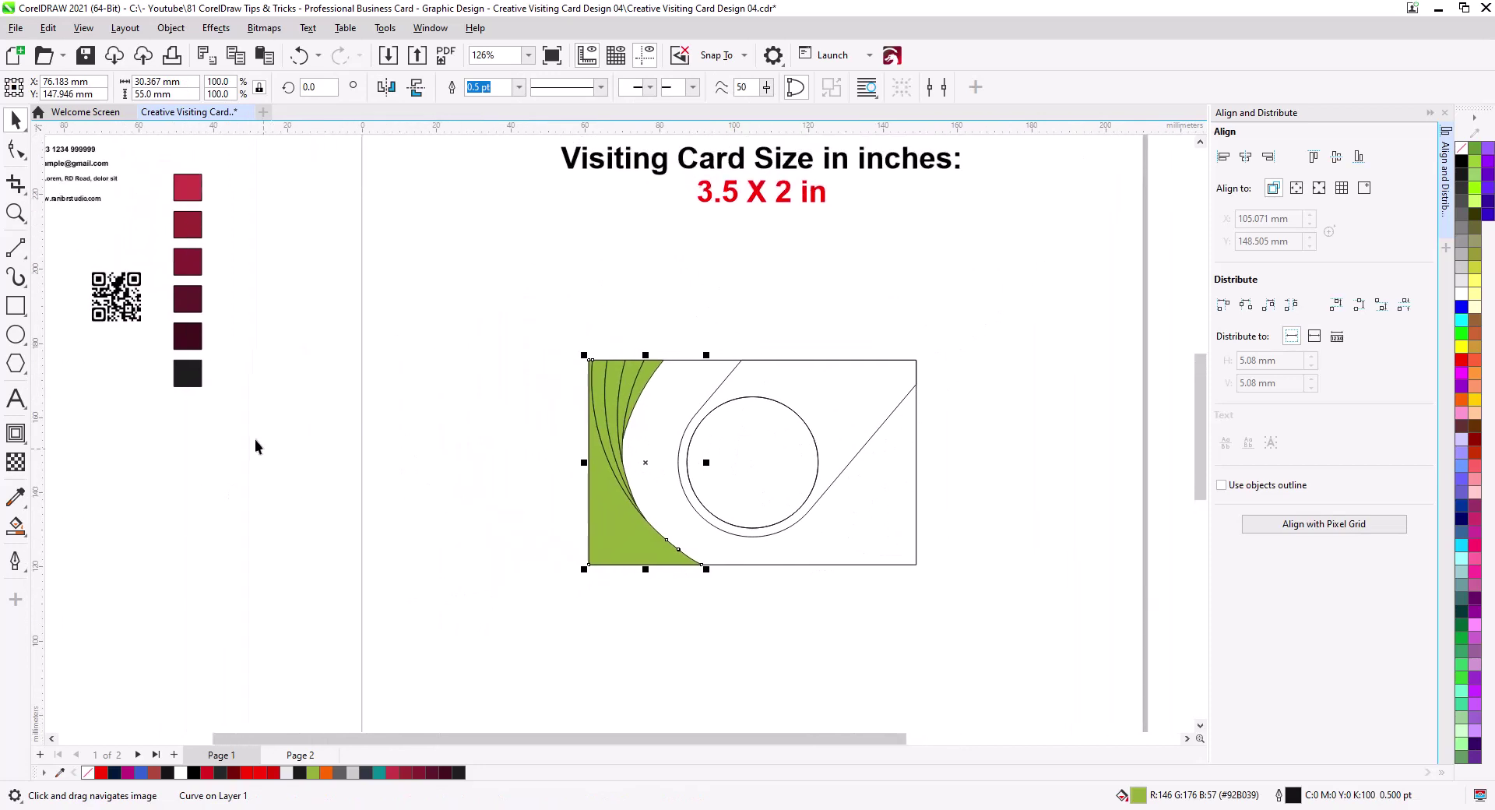
{"action": "key", "text": "space"}
{"action": "left_click_drag", "start_coordinate": [255, 439], "coordinate": [541, 374]}
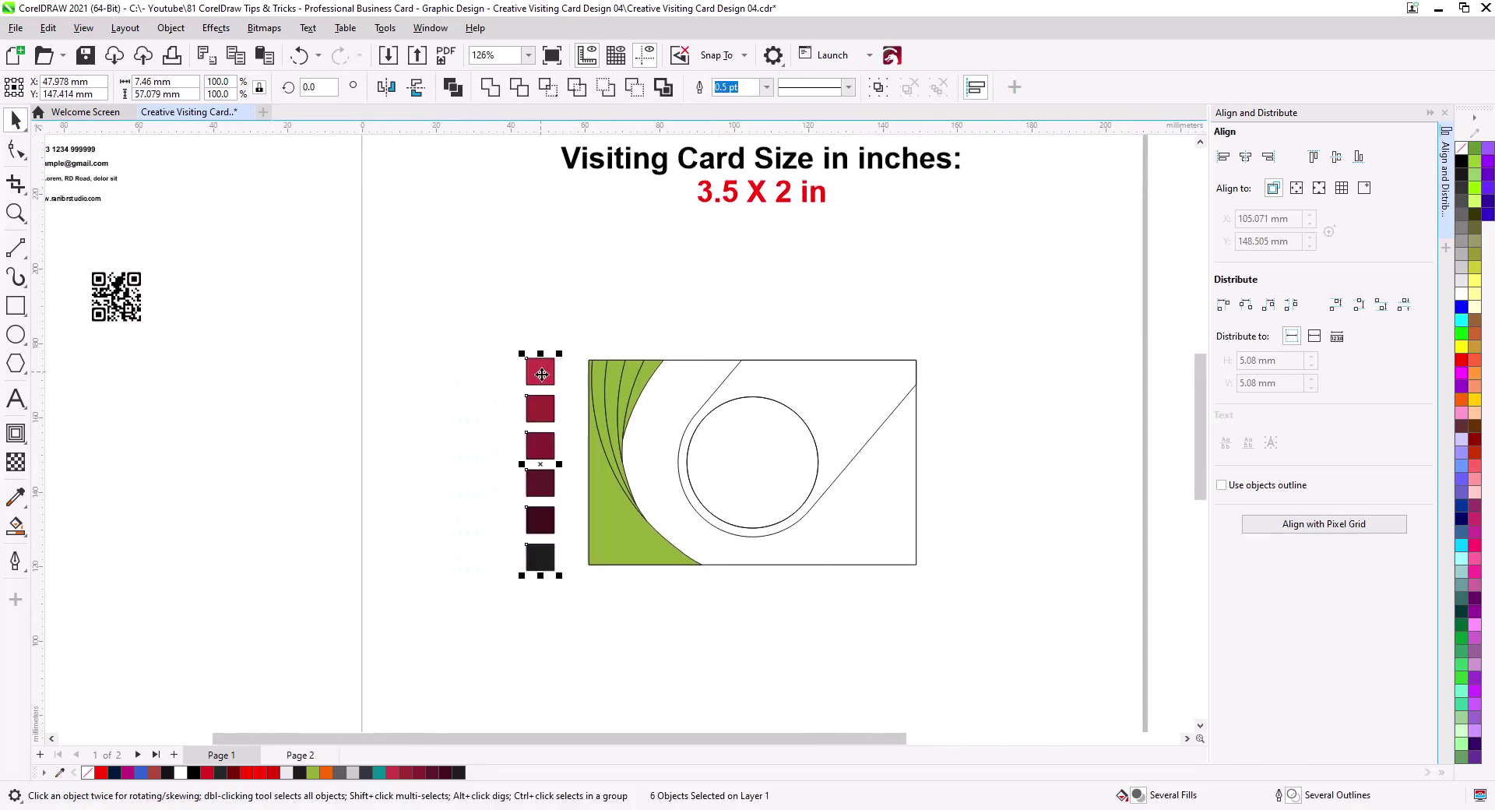
{"action": "left_click_drag", "start_coordinate": [797, 463], "coordinate": [608, 465]}
{"action": "scroll", "coordinate": [549, 465], "scroll_direction": "up", "scroll_amount": 2}
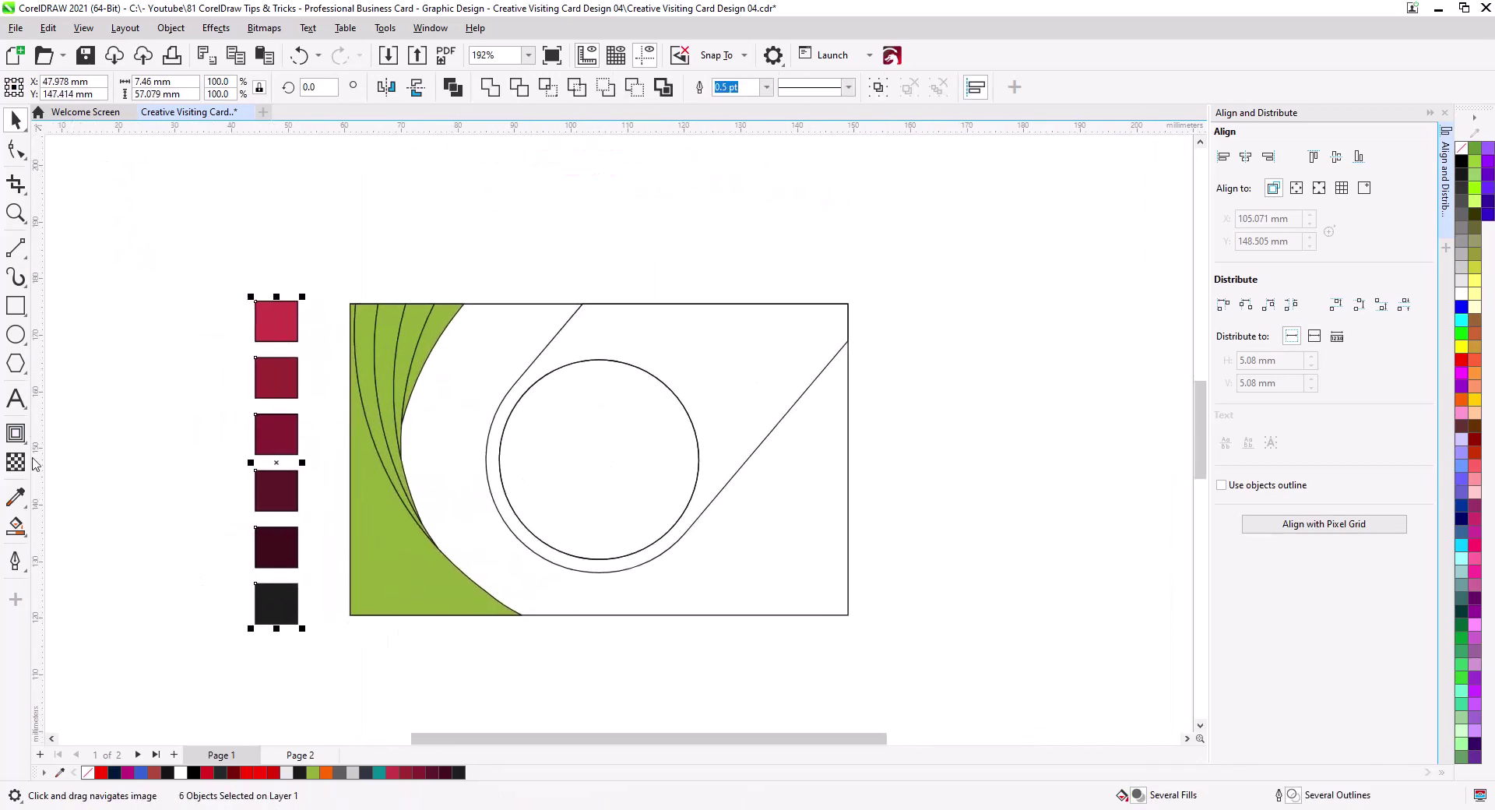
Eyedrop crimson swatches onto the corner shape, the circle's band and the leftmost strip.
{"action": "left_click", "coordinate": [15, 496]}
{"action": "left_click", "coordinate": [277, 321]}
{"action": "left_click", "coordinate": [487, 555]}
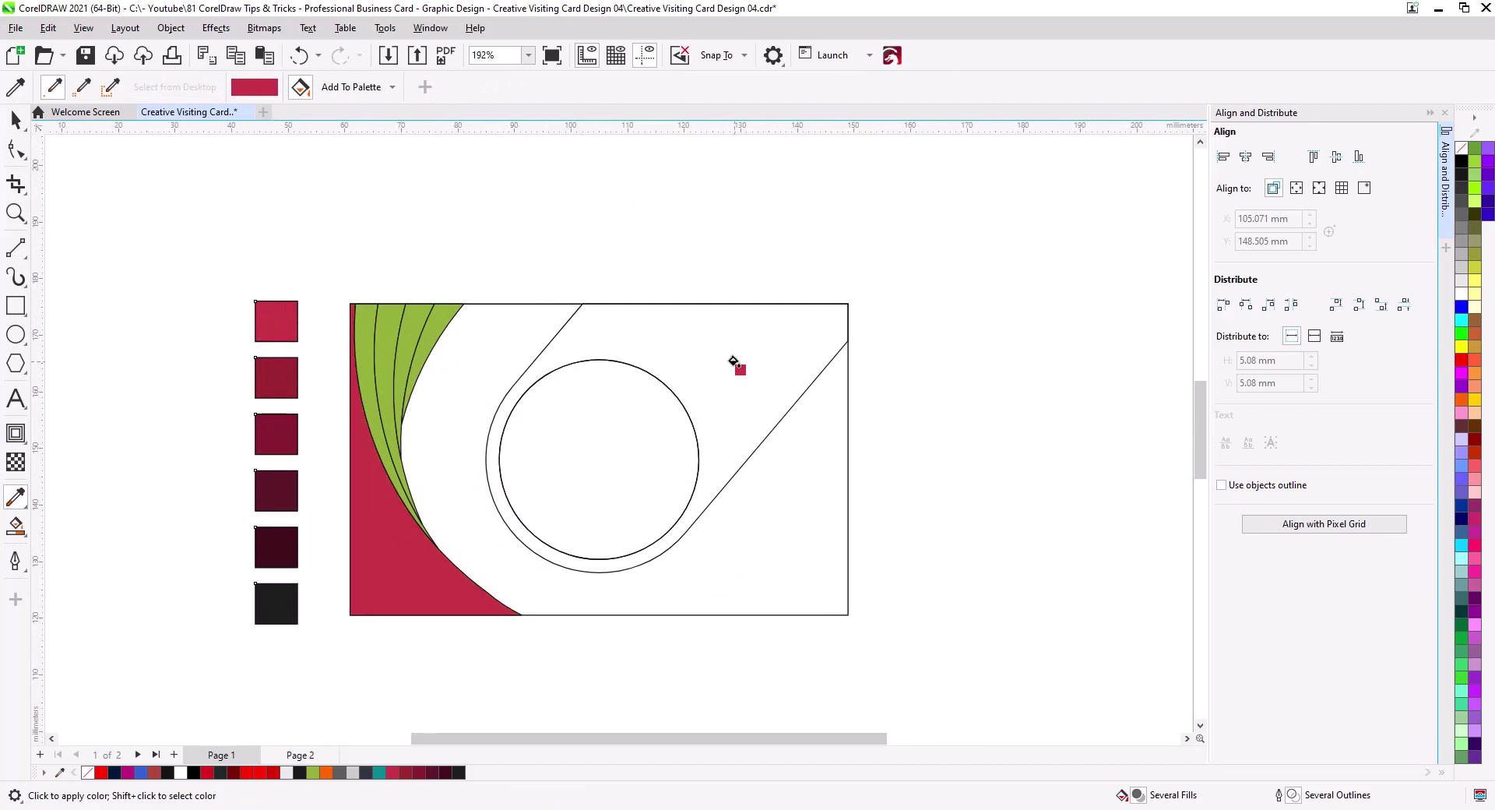
{"action": "left_click", "coordinate": [732, 362]}
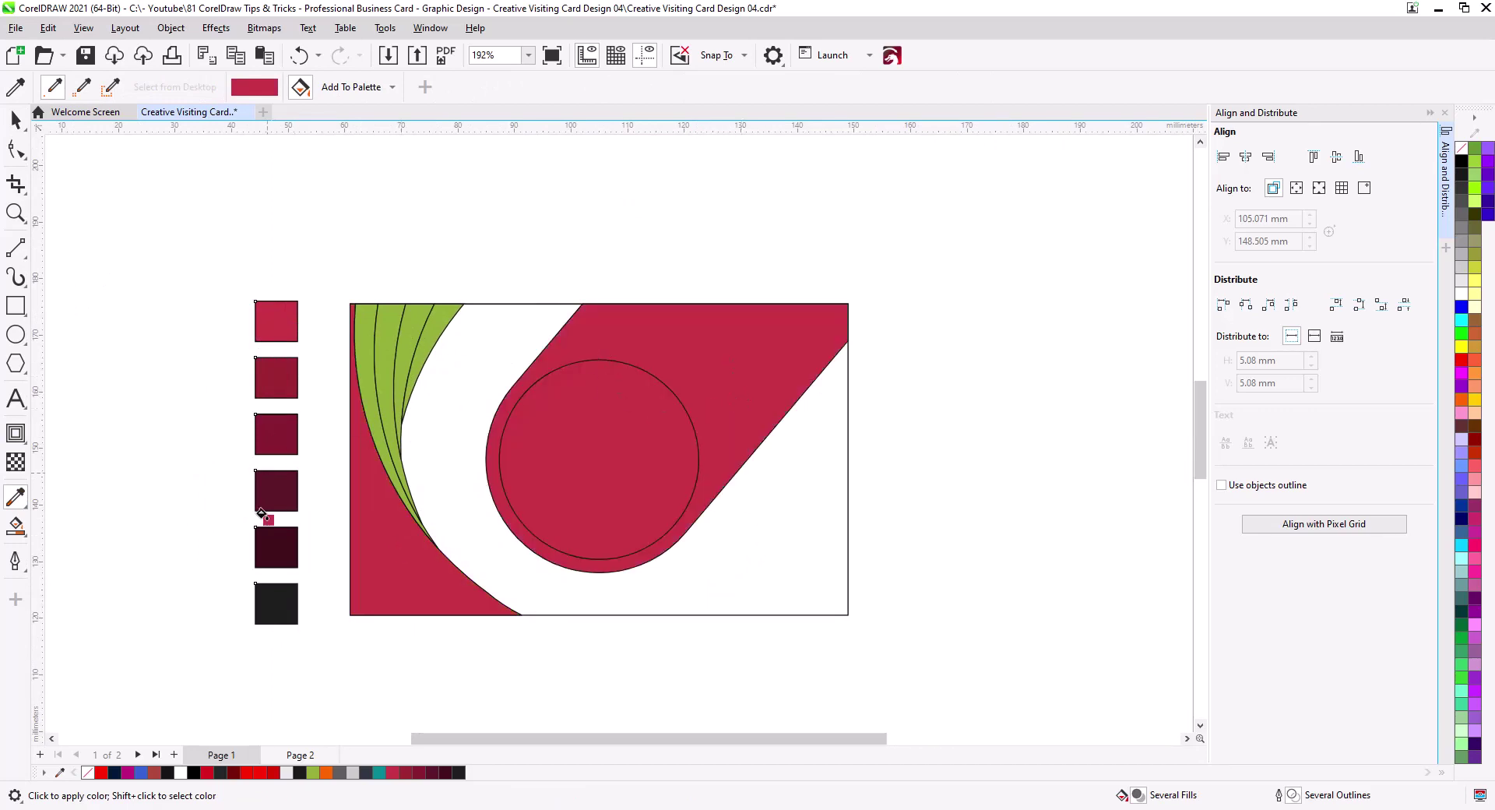
{"action": "left_click", "coordinate": [279, 379]}
{"action": "left_click", "coordinate": [361, 341]}
{"action": "scroll", "coordinate": [337, 380], "scroll_direction": "up", "scroll_amount": 2}
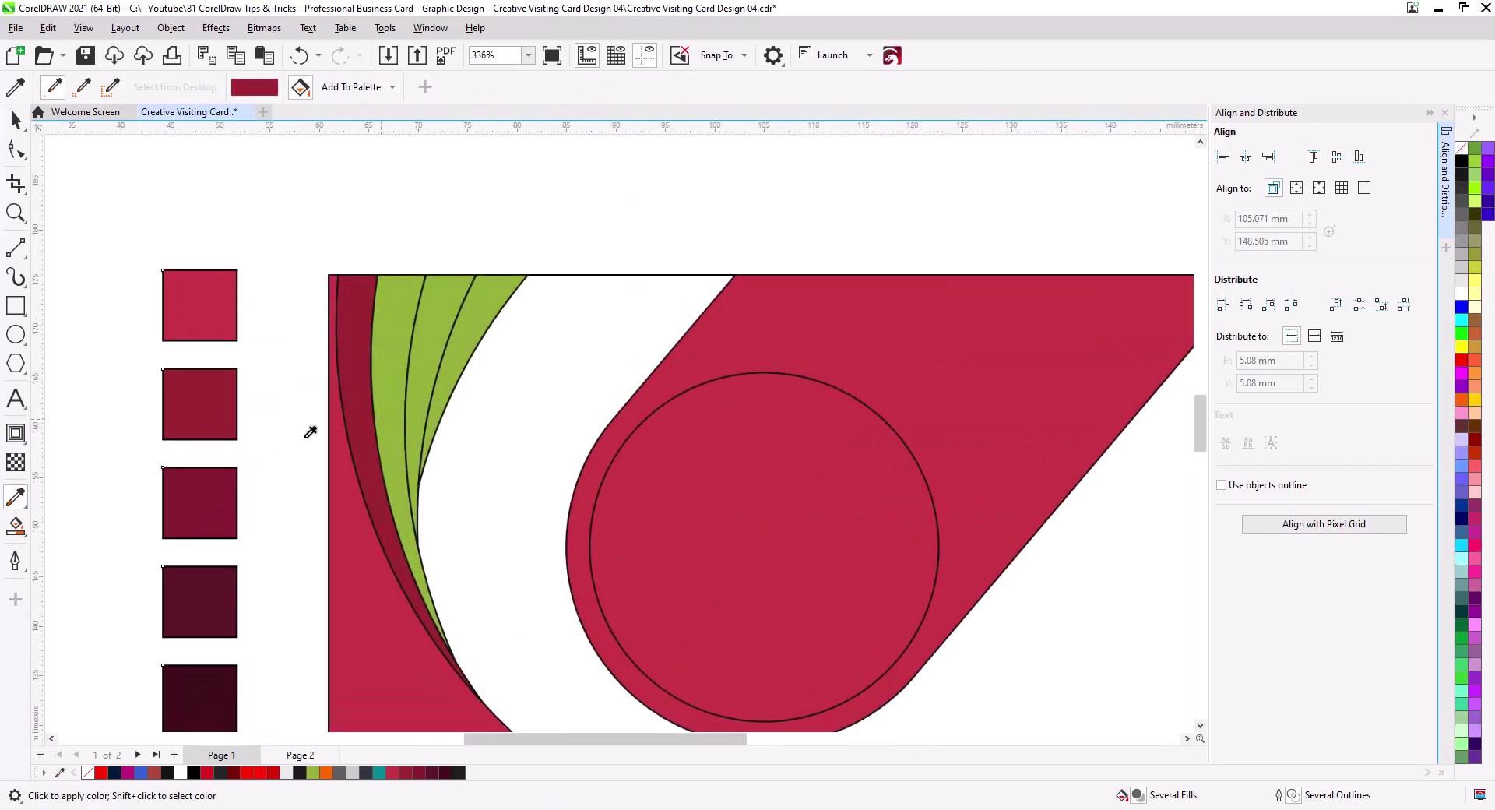
Apply progressively darker crimson shades to the remaining strips and the inner circle.
{"action": "left_click", "coordinate": [205, 375]}
{"action": "left_click", "coordinate": [393, 331]}
{"action": "left_click", "coordinate": [221, 465]}
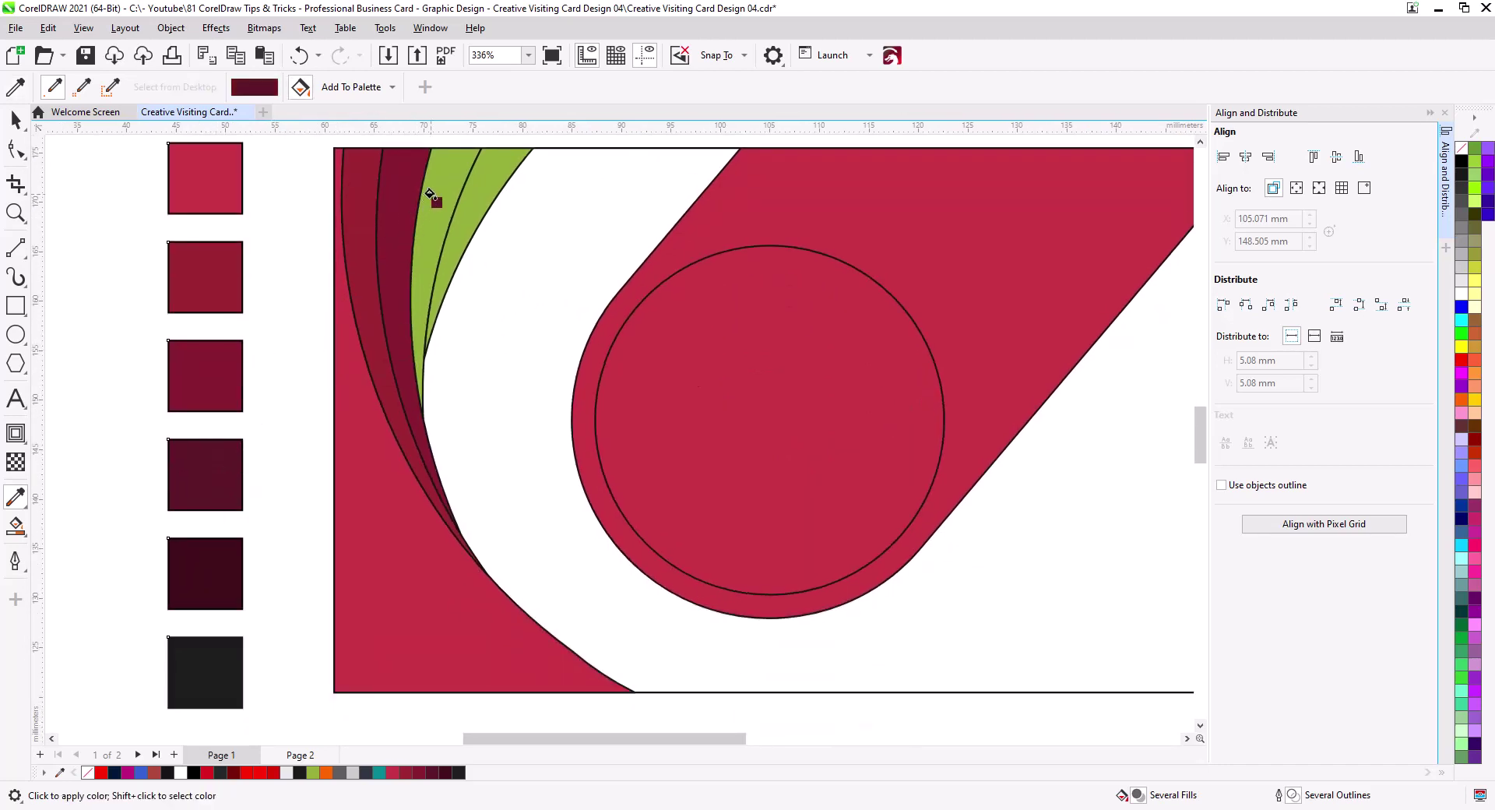
{"action": "left_click", "coordinate": [431, 194]}
{"action": "left_click", "coordinate": [218, 567]}
{"action": "left_click", "coordinate": [474, 190]}
{"action": "scroll", "coordinate": [457, 341], "scroll_direction": "down", "scroll_amount": 1}
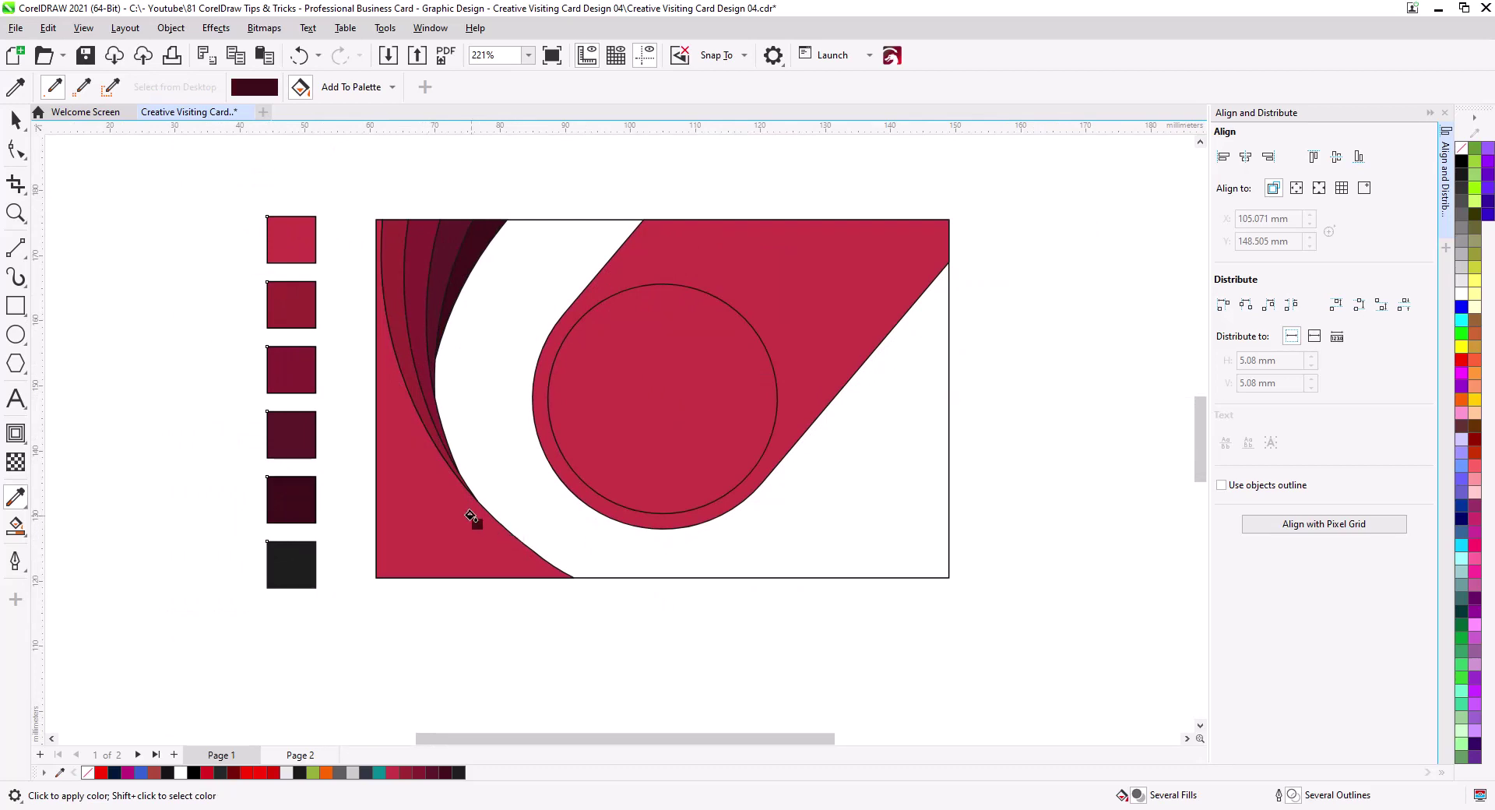
{"action": "left_click", "coordinate": [664, 379]}
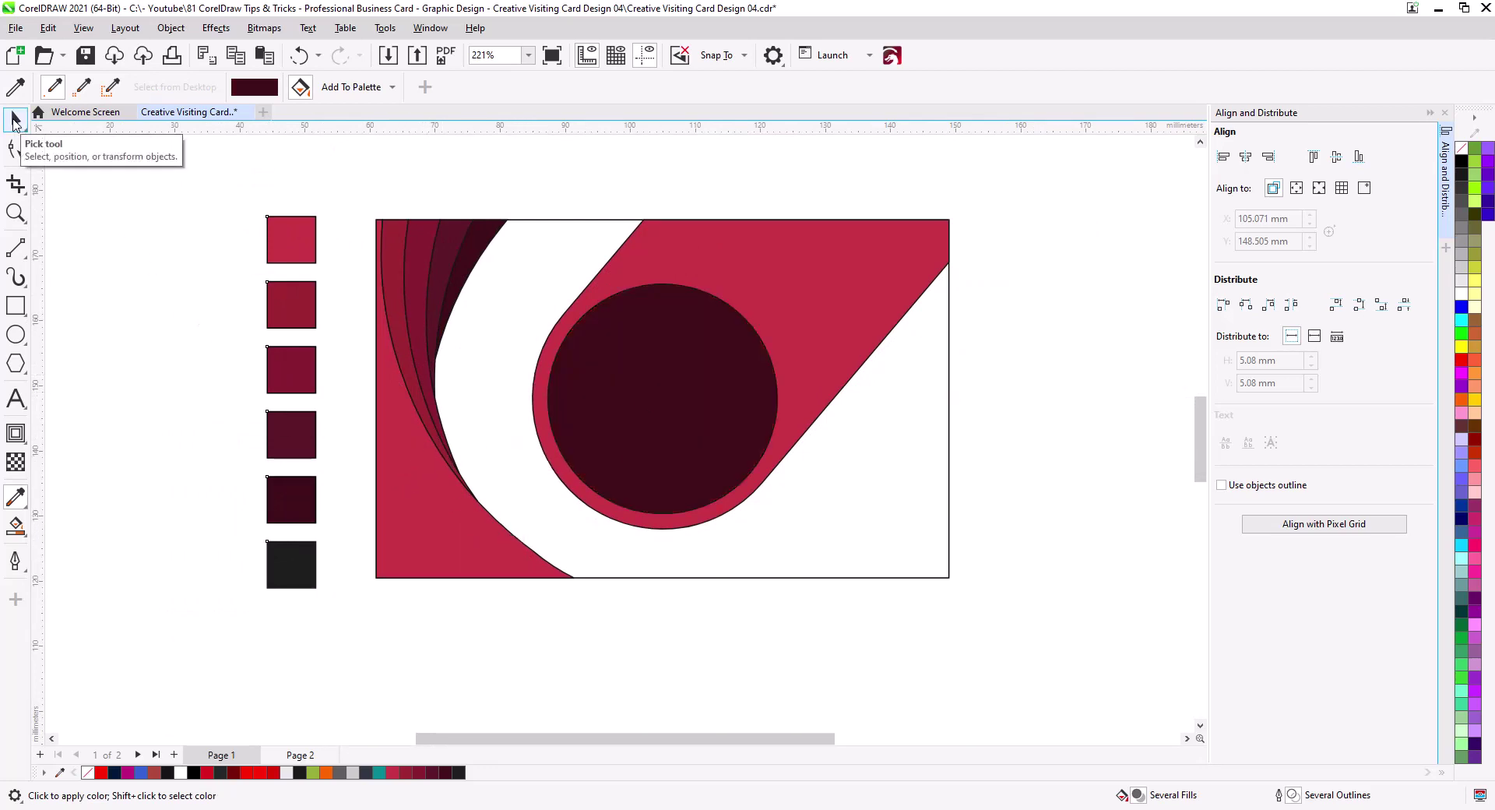
Smart Fill the white card area between the shapes and colour it black.
{"action": "left_click", "coordinate": [15, 119]}
{"action": "left_click", "coordinate": [186, 385]}
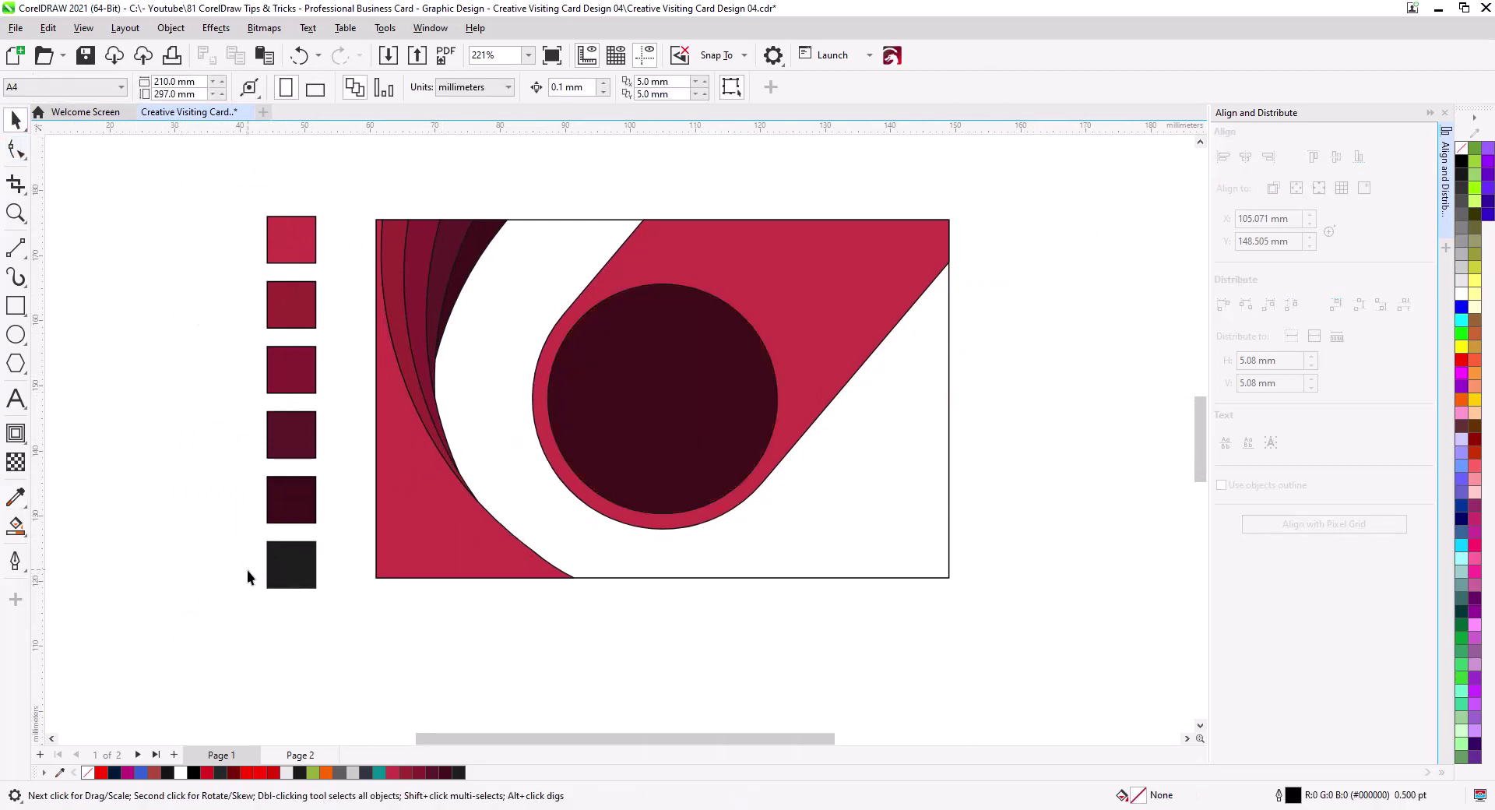
{"action": "left_click", "coordinate": [15, 525]}
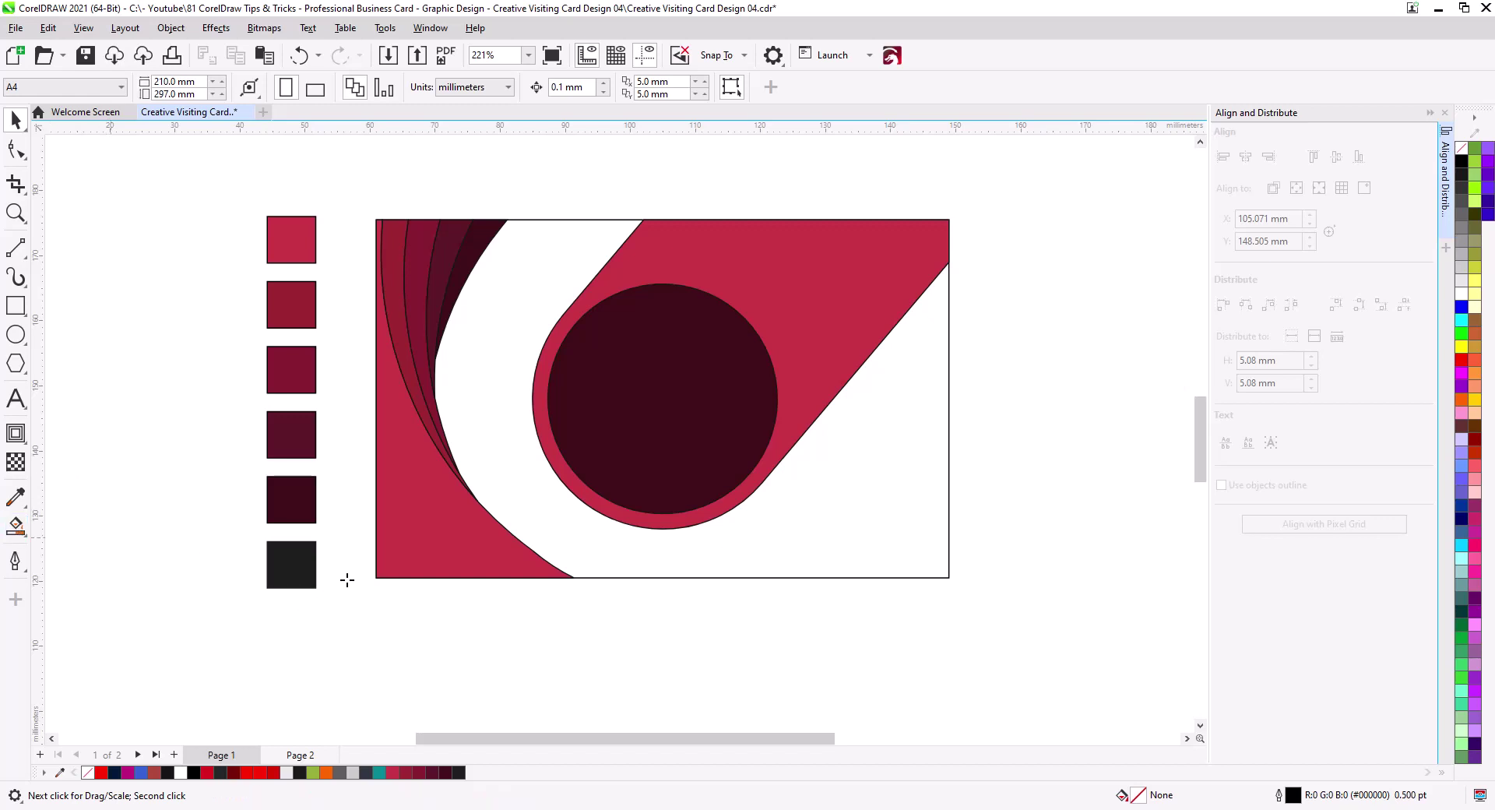
{"action": "left_click", "coordinate": [615, 558]}
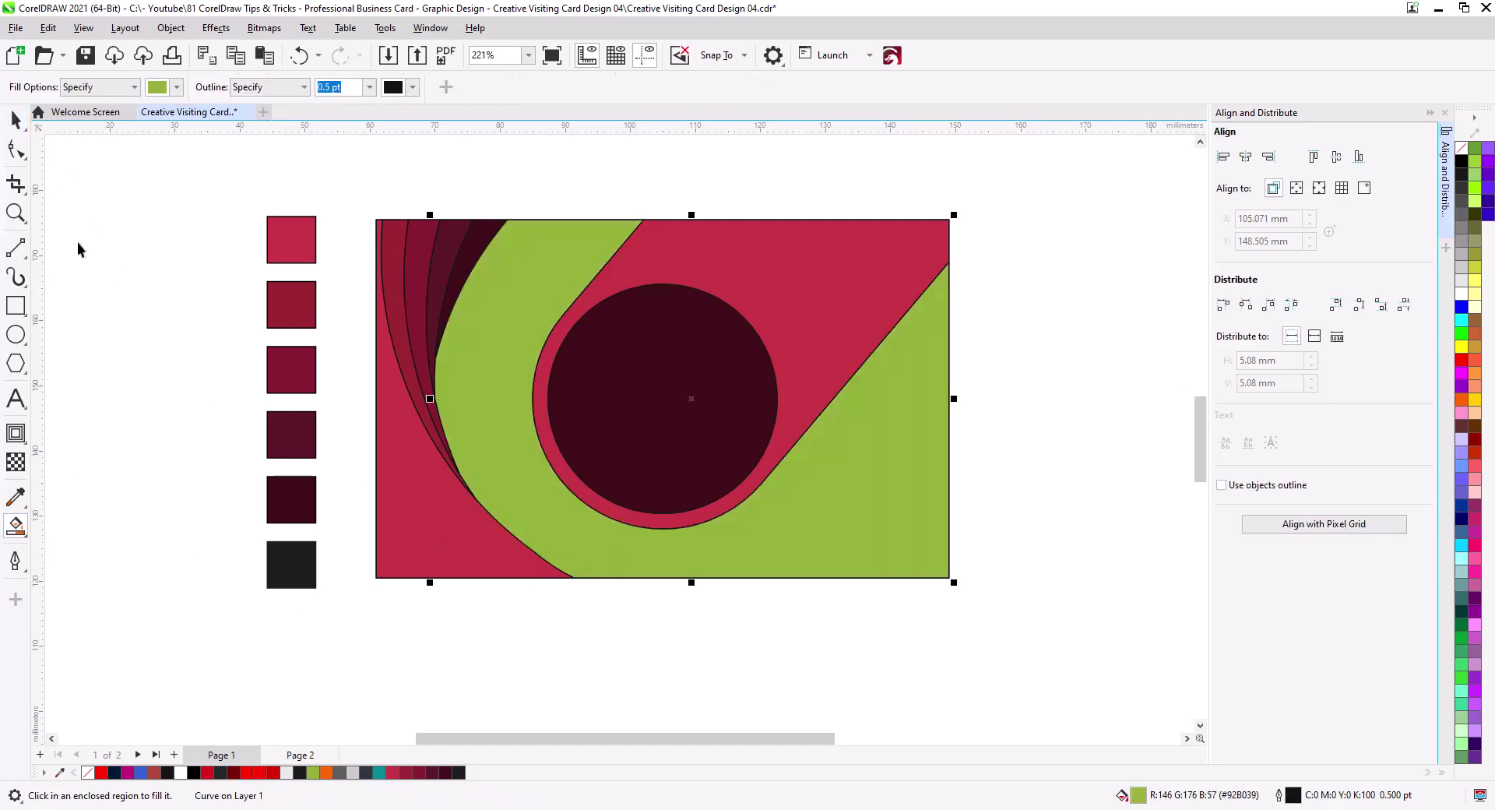
{"action": "key", "text": "space"}
{"action": "key", "text": "i"}
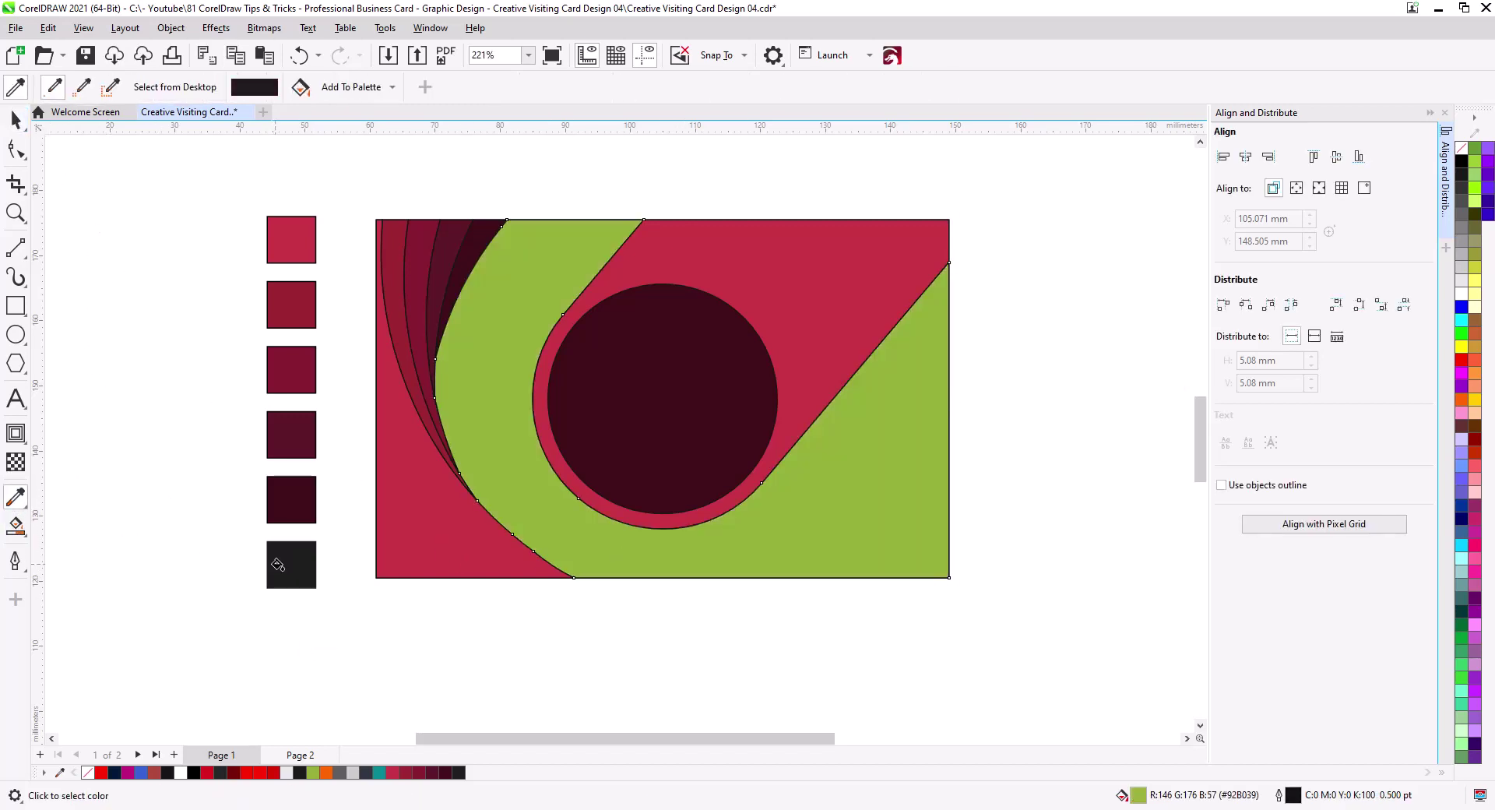
{"action": "left_click", "coordinate": [296, 568]}
{"action": "left_click", "coordinate": [506, 461]}
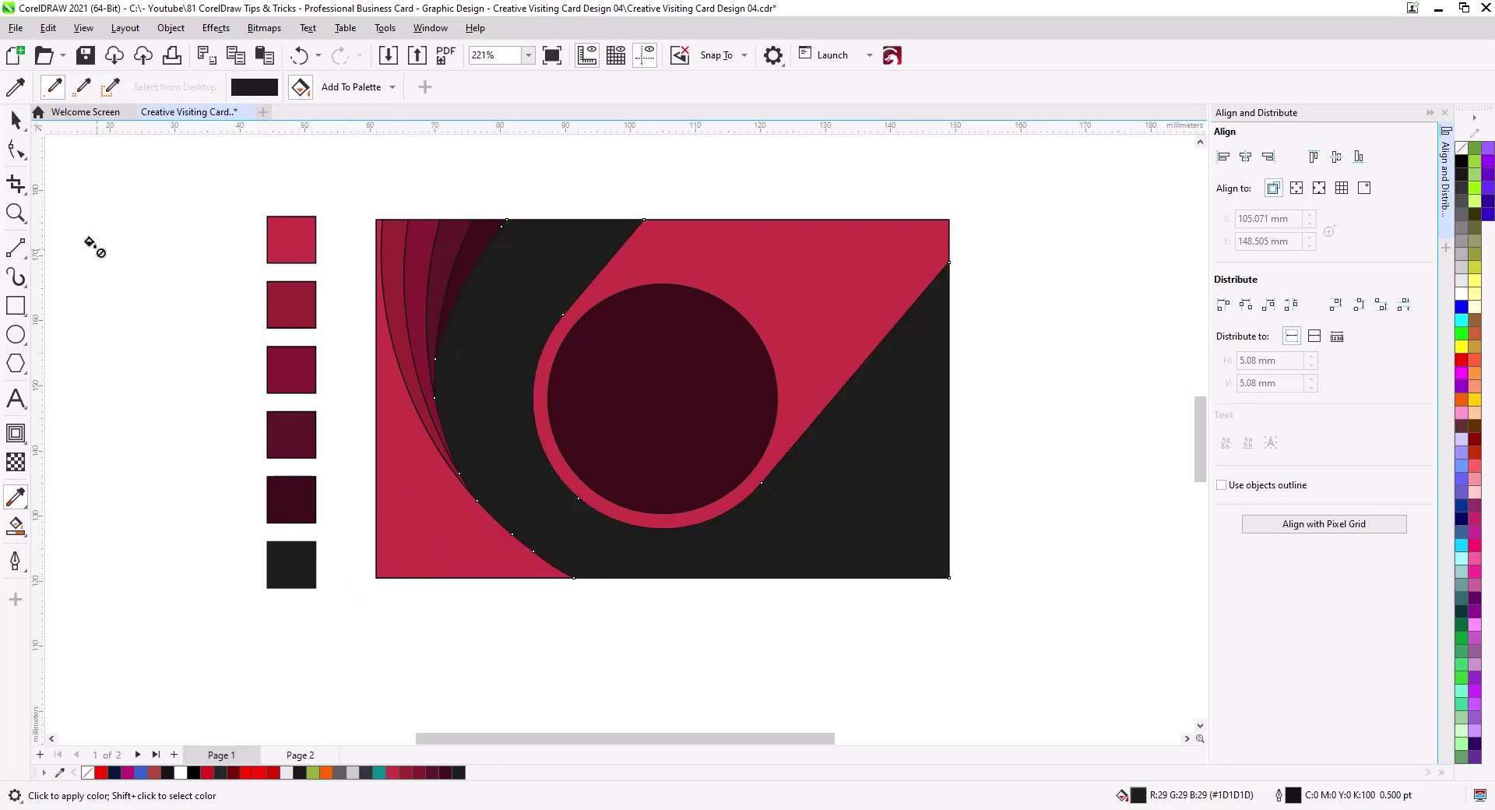
{"action": "left_click", "coordinate": [16, 116]}
{"action": "left_click", "coordinate": [128, 352]}
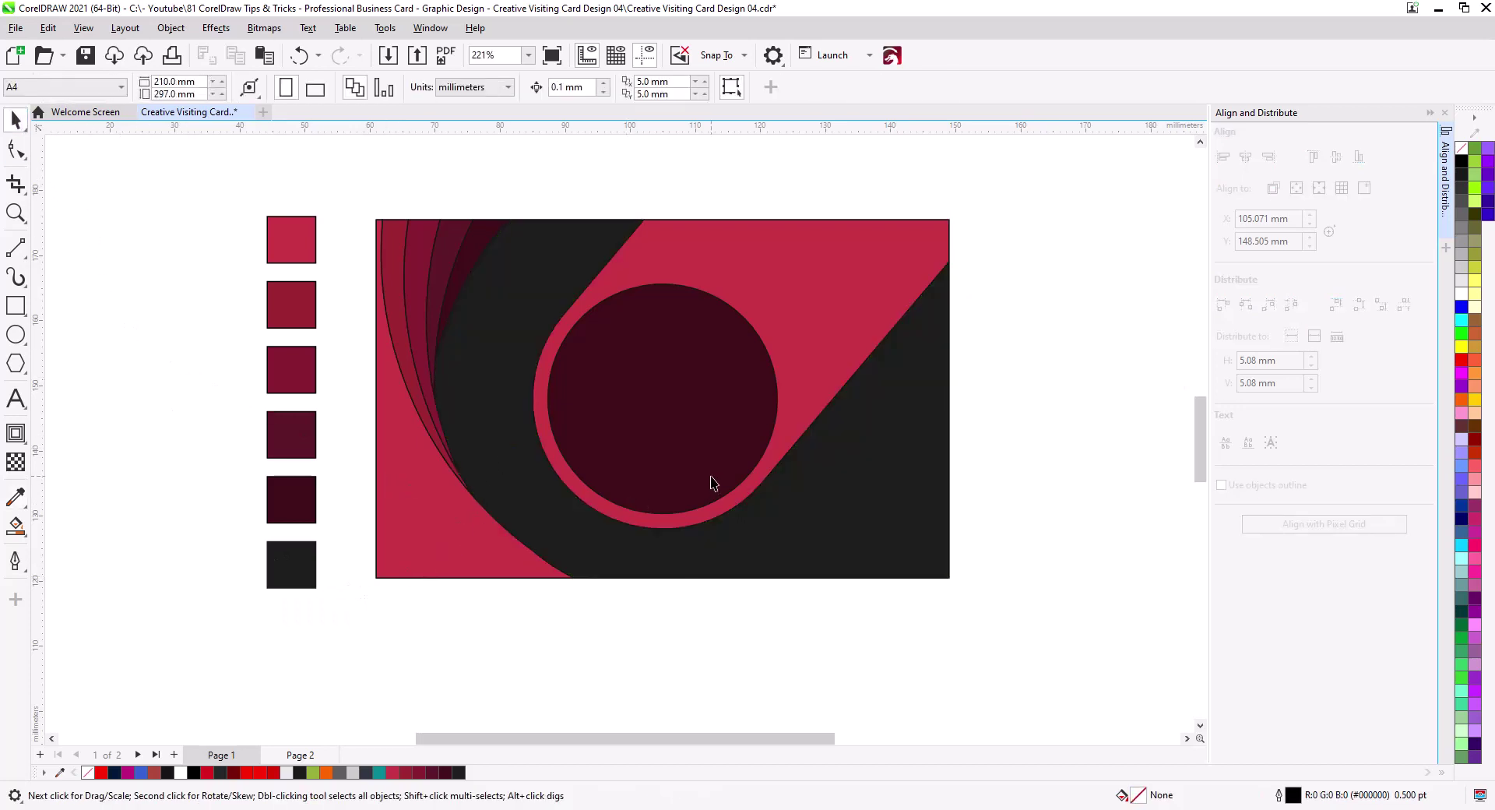
Enlarge the red diagonal shape and circle to 115%, bring them to the front, and nudge them up-right.
{"action": "scroll", "coordinate": [714, 483], "scroll_direction": "up", "scroll_amount": 2}
{"action": "left_click", "coordinate": [743, 549]}
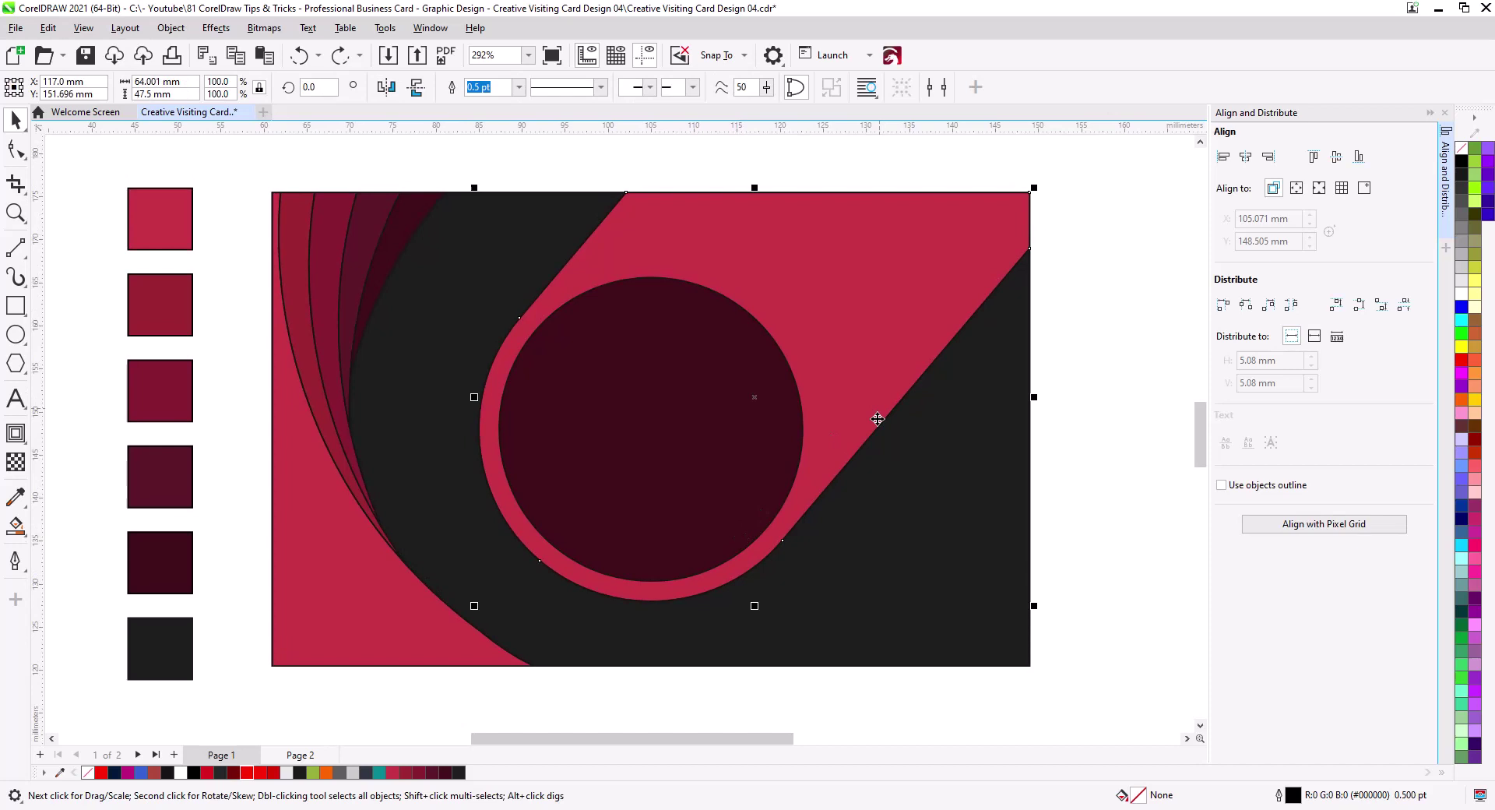
{"action": "left_click", "coordinate": [798, 460], "text": "shift"}
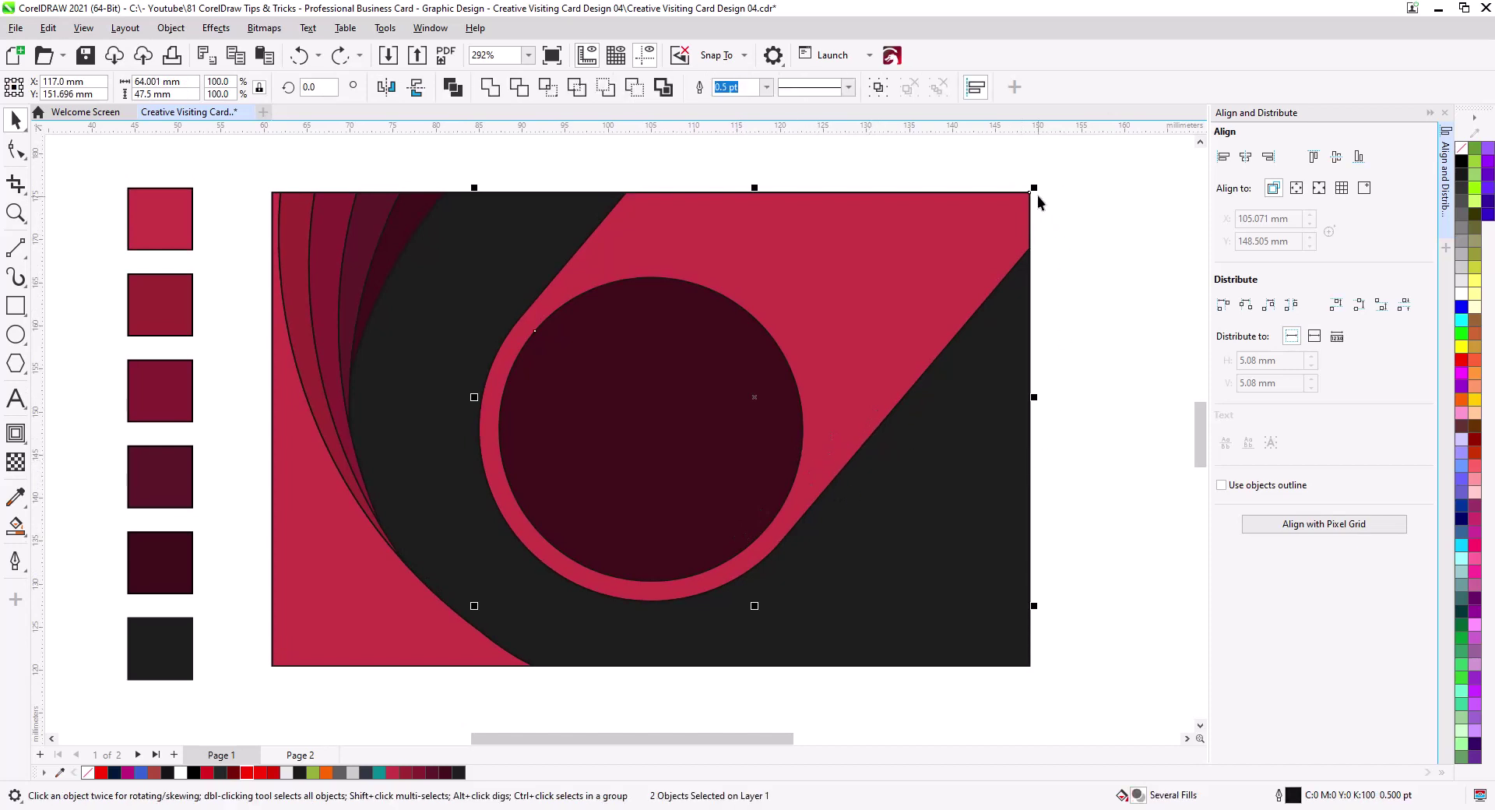
{"action": "left_click_drag", "start_coordinate": [1035, 188], "coordinate": [1102, 215]}
{"action": "key", "text": "shift+Page_Up"}
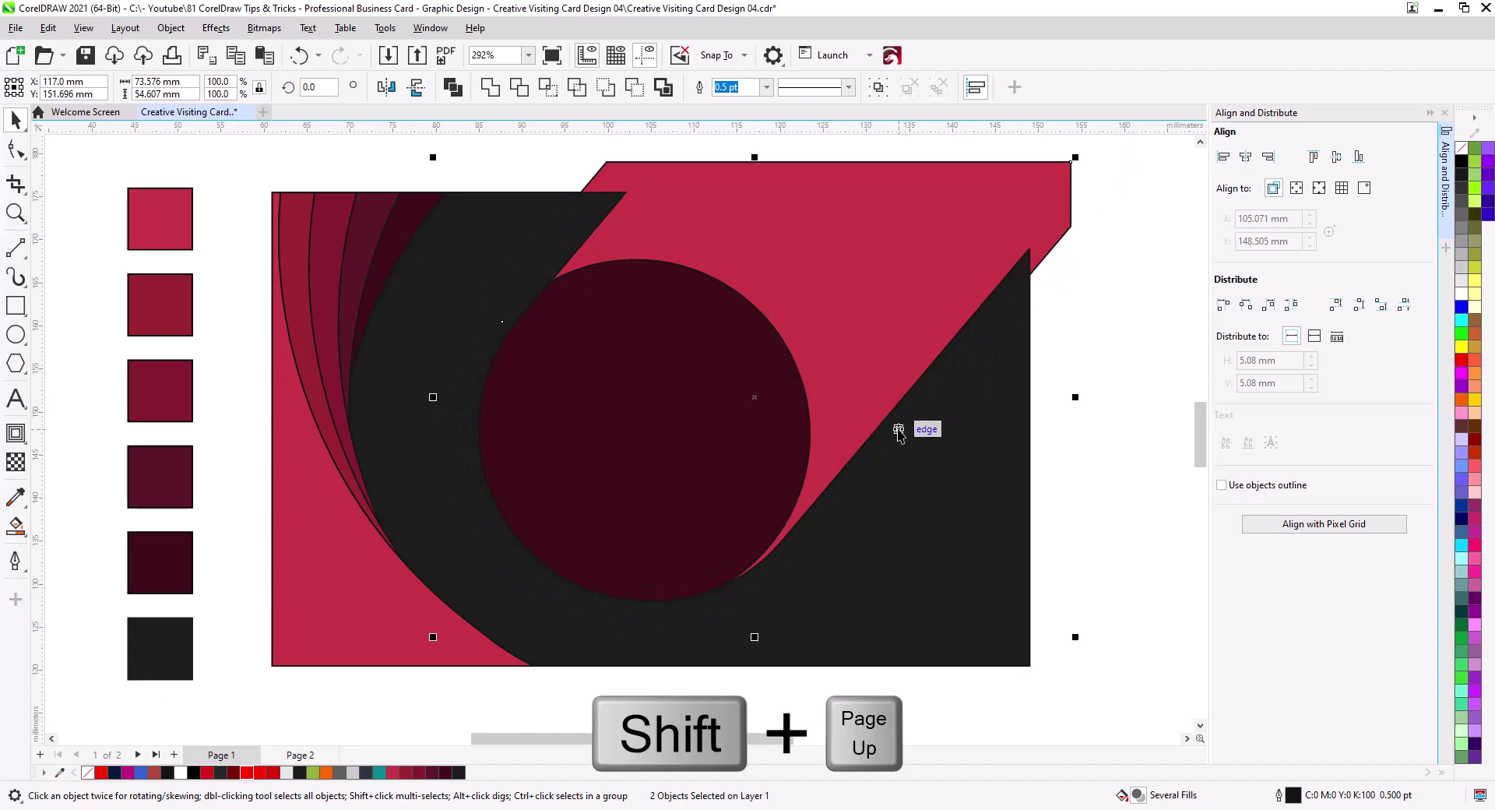
{"action": "left_click_drag", "start_coordinate": [802, 499], "coordinate": [780, 516]}
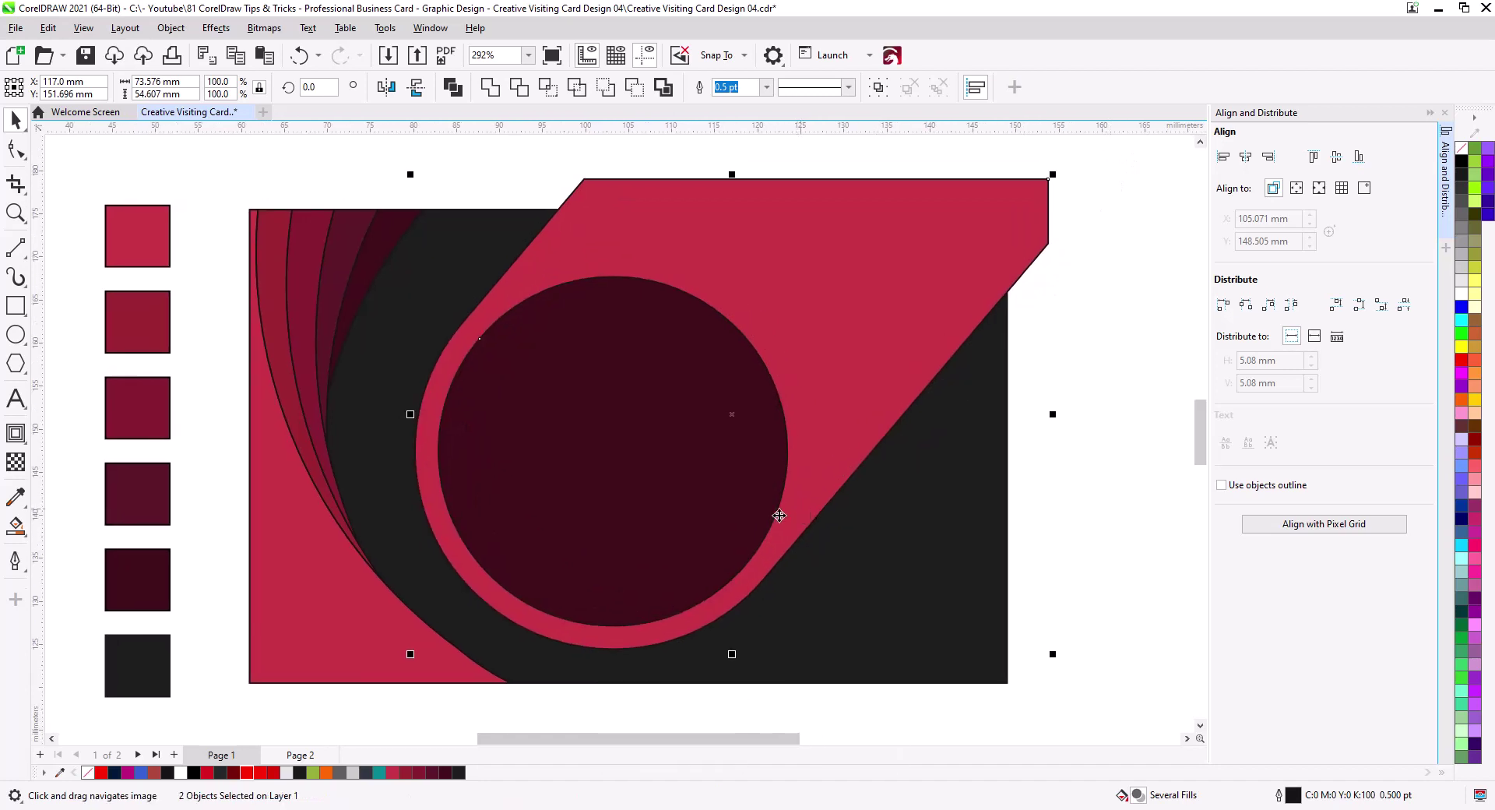
{"action": "left_click_drag", "start_coordinate": [672, 513], "coordinate": [681, 502]}
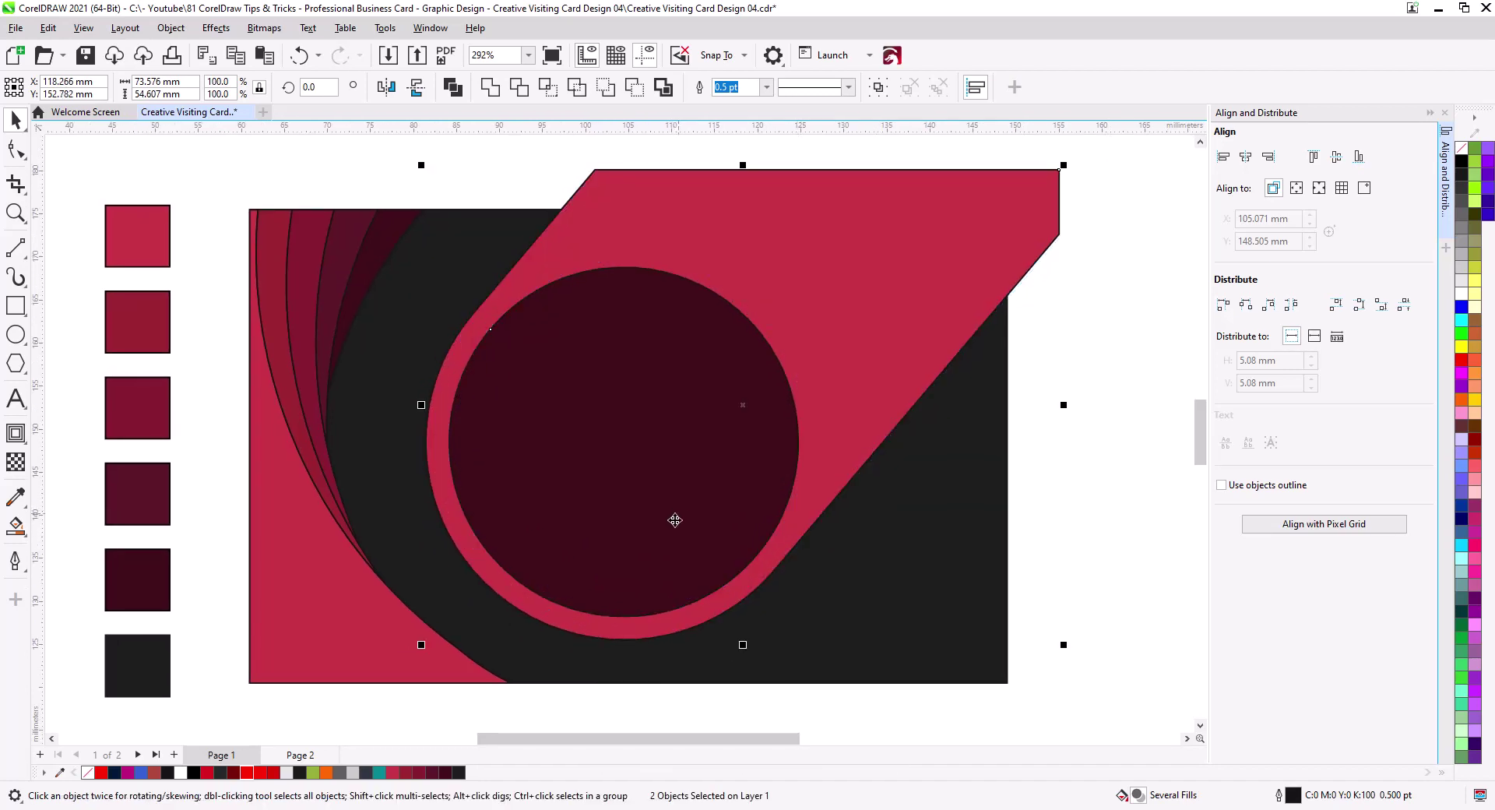
Delete the black background shape and remove the red diagonal shape's fill, leaving only its outline.
{"action": "left_click", "coordinate": [875, 591]}
{"action": "key", "text": "Delete"}
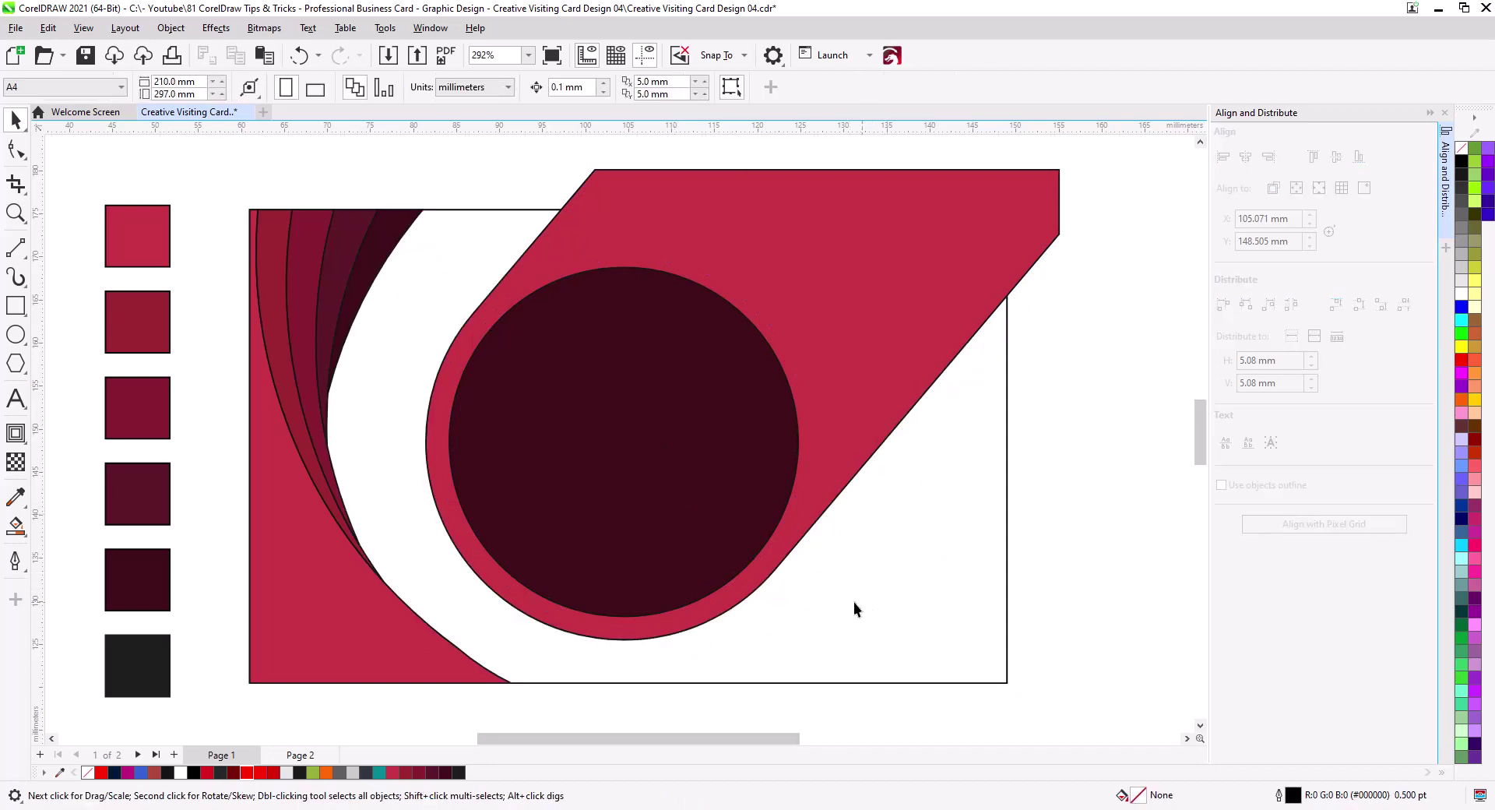
{"action": "scroll", "coordinate": [821, 542], "scroll_direction": "down", "scroll_amount": 2}
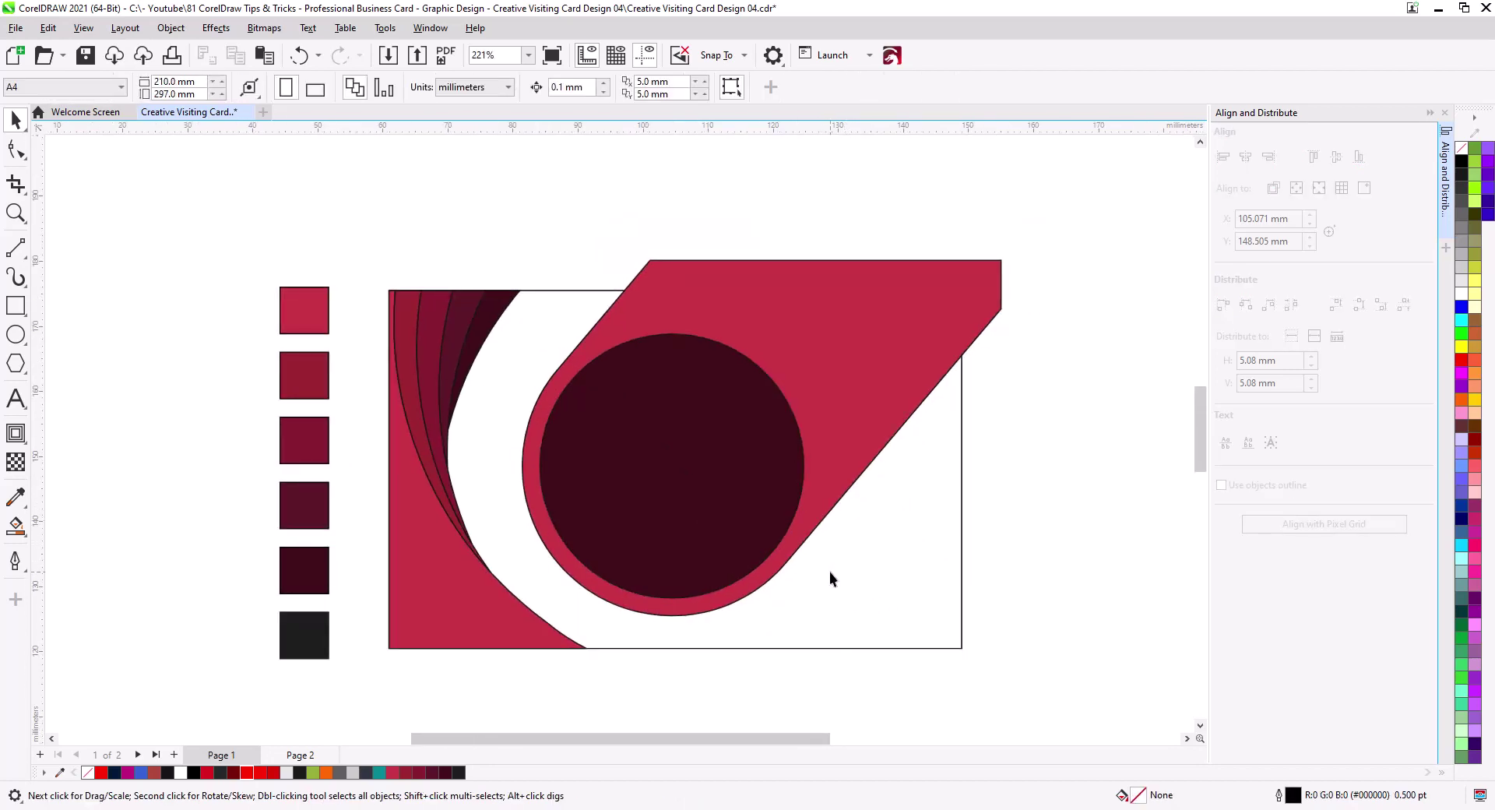
{"action": "left_click", "coordinate": [992, 291]}
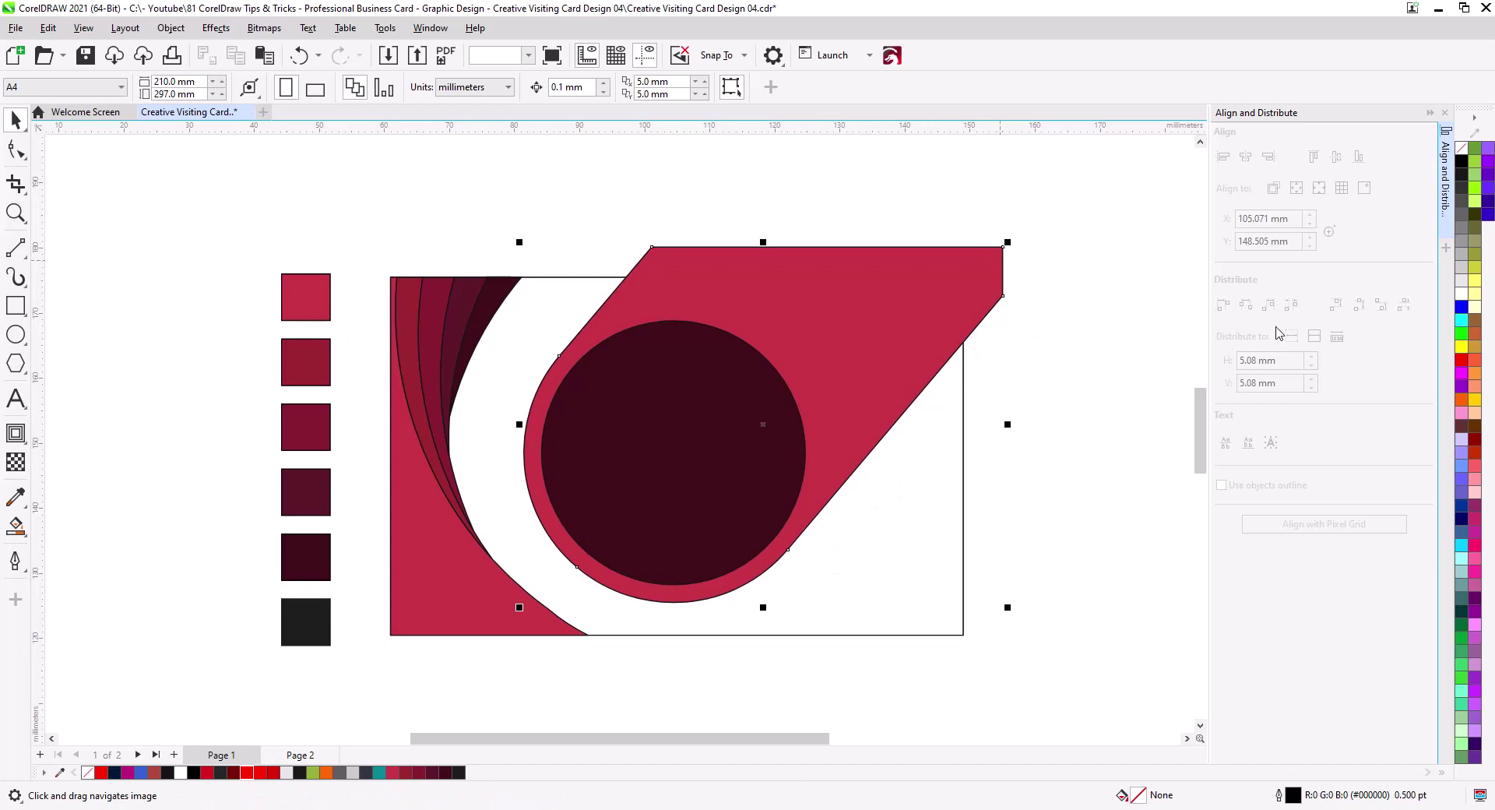
{"action": "left_click", "coordinate": [1461, 147]}
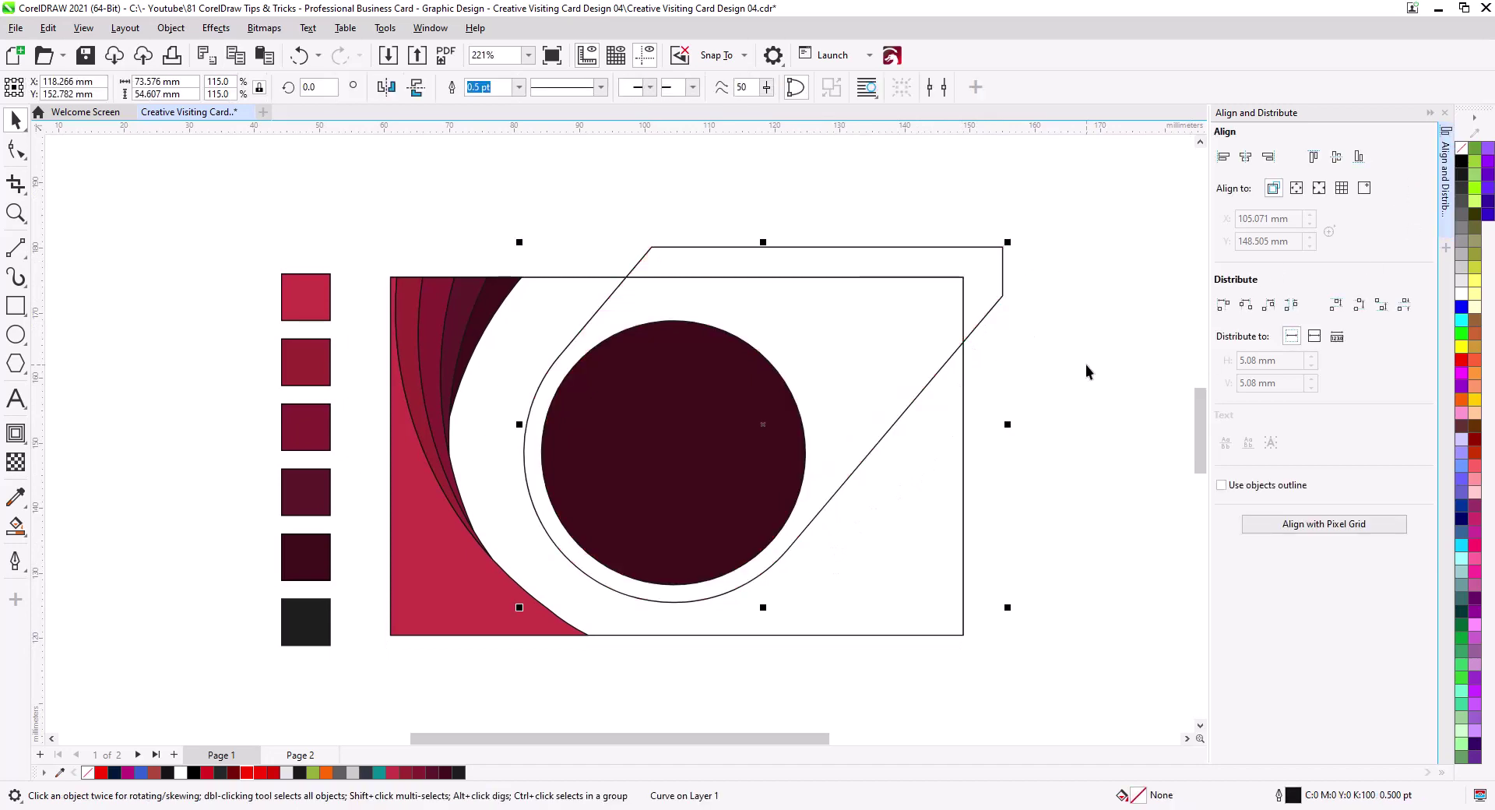
{"action": "left_click", "coordinate": [1061, 425]}
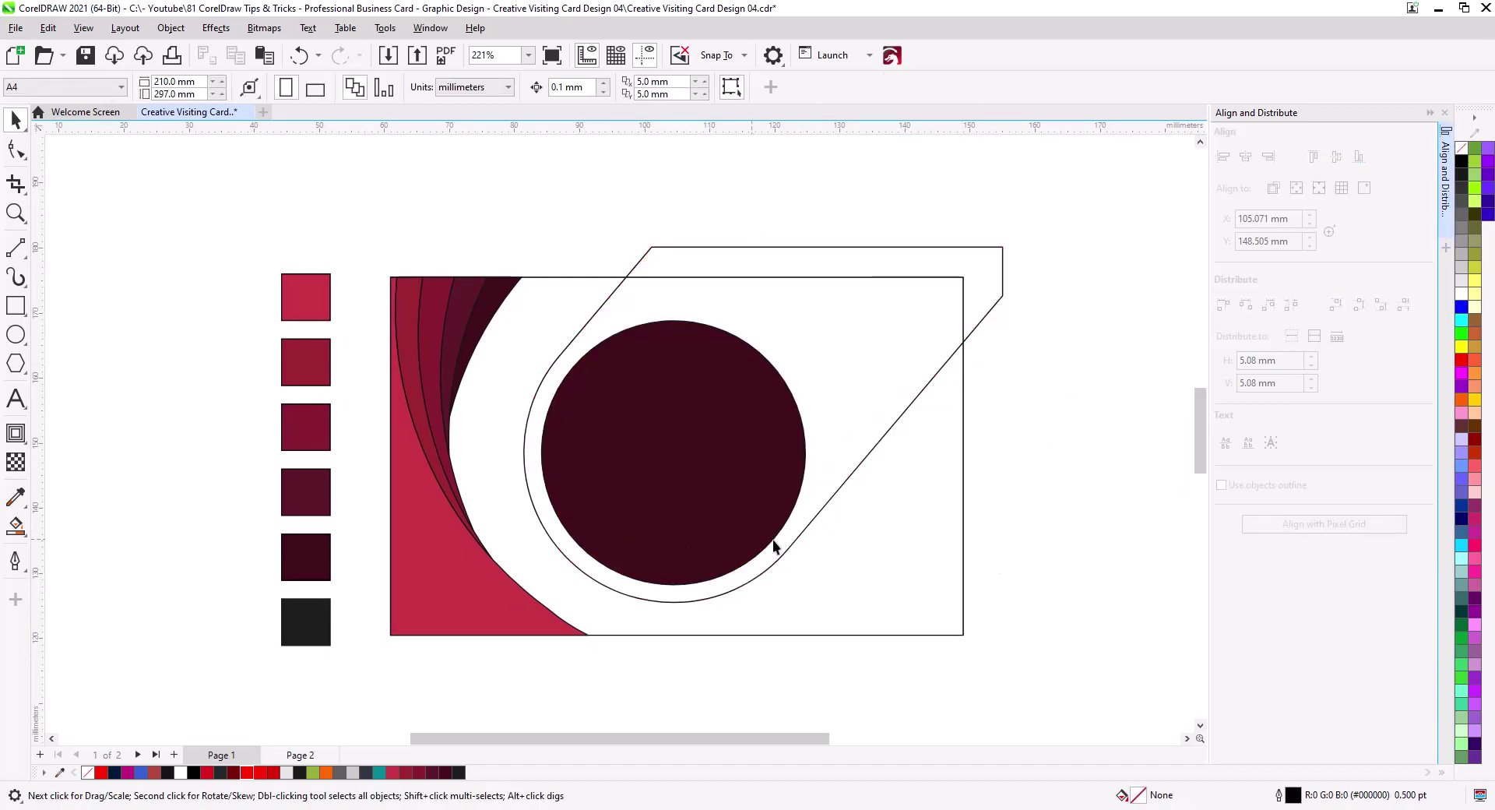
{"action": "left_click_drag", "start_coordinate": [1065, 609], "coordinate": [514, 238]}
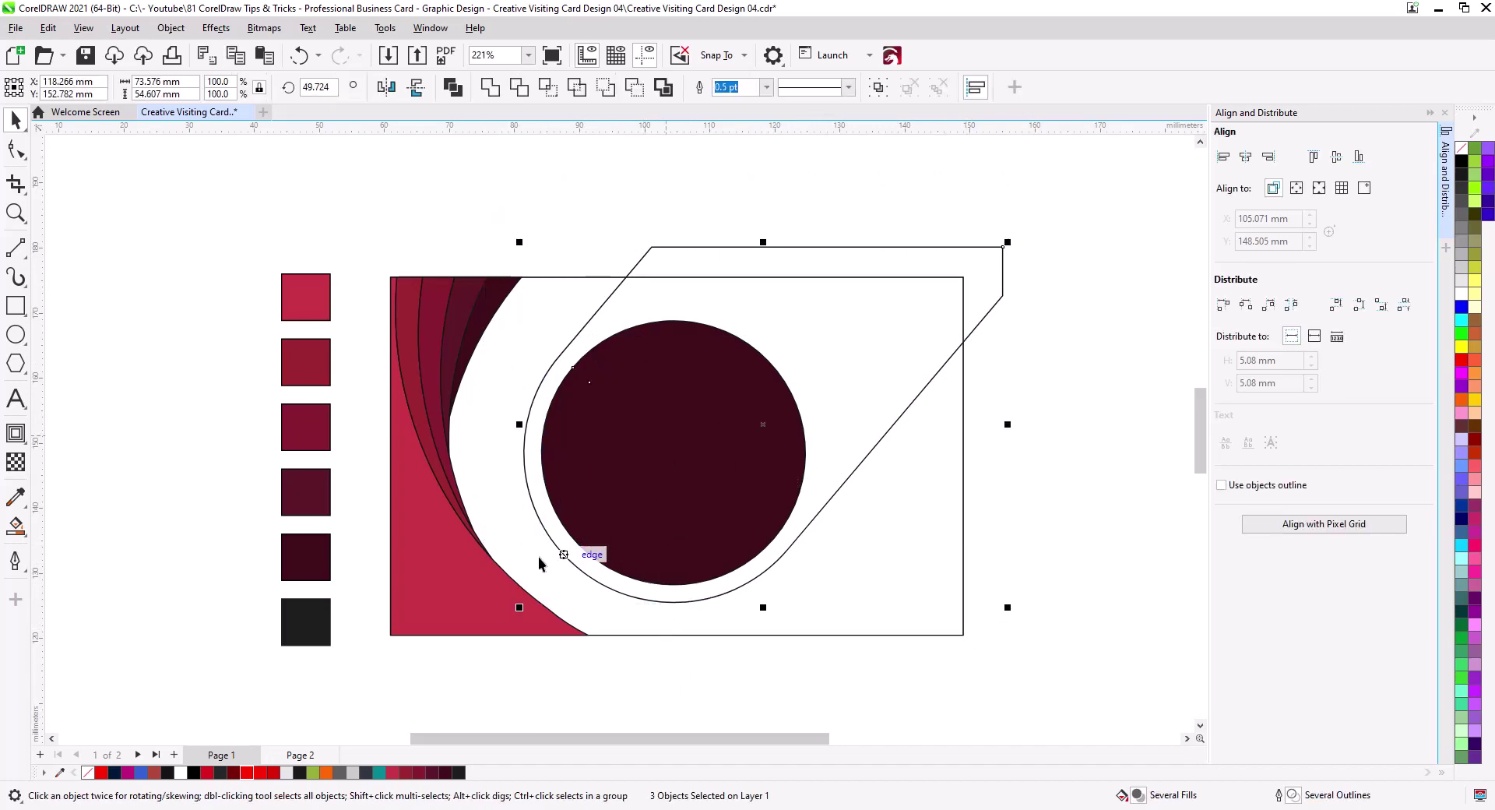
Smart Fill the band between the circle and card edges, then delete the overhanging outline shape.
{"action": "left_click", "coordinate": [15, 528]}
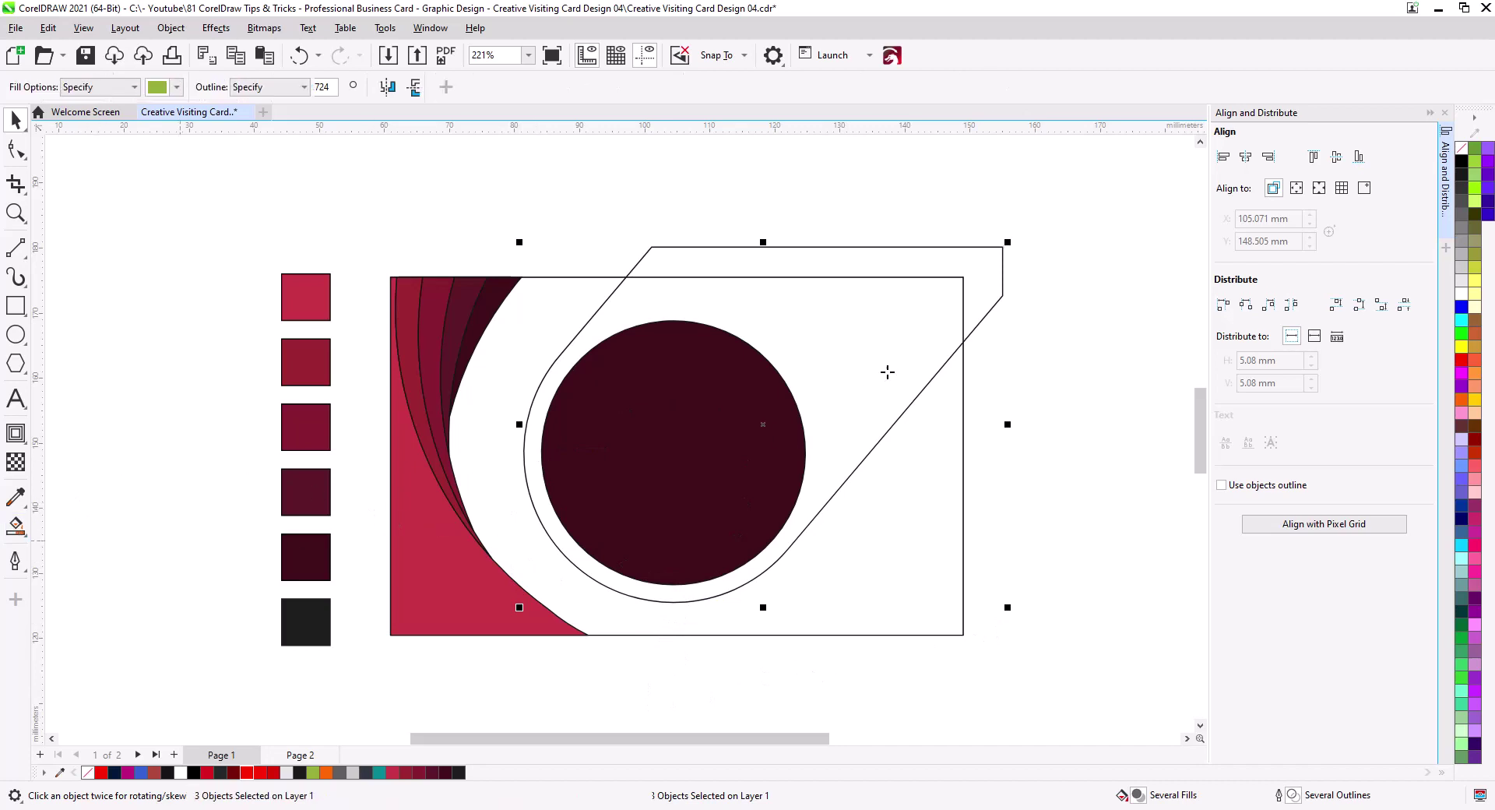
{"action": "left_click", "coordinate": [864, 502]}
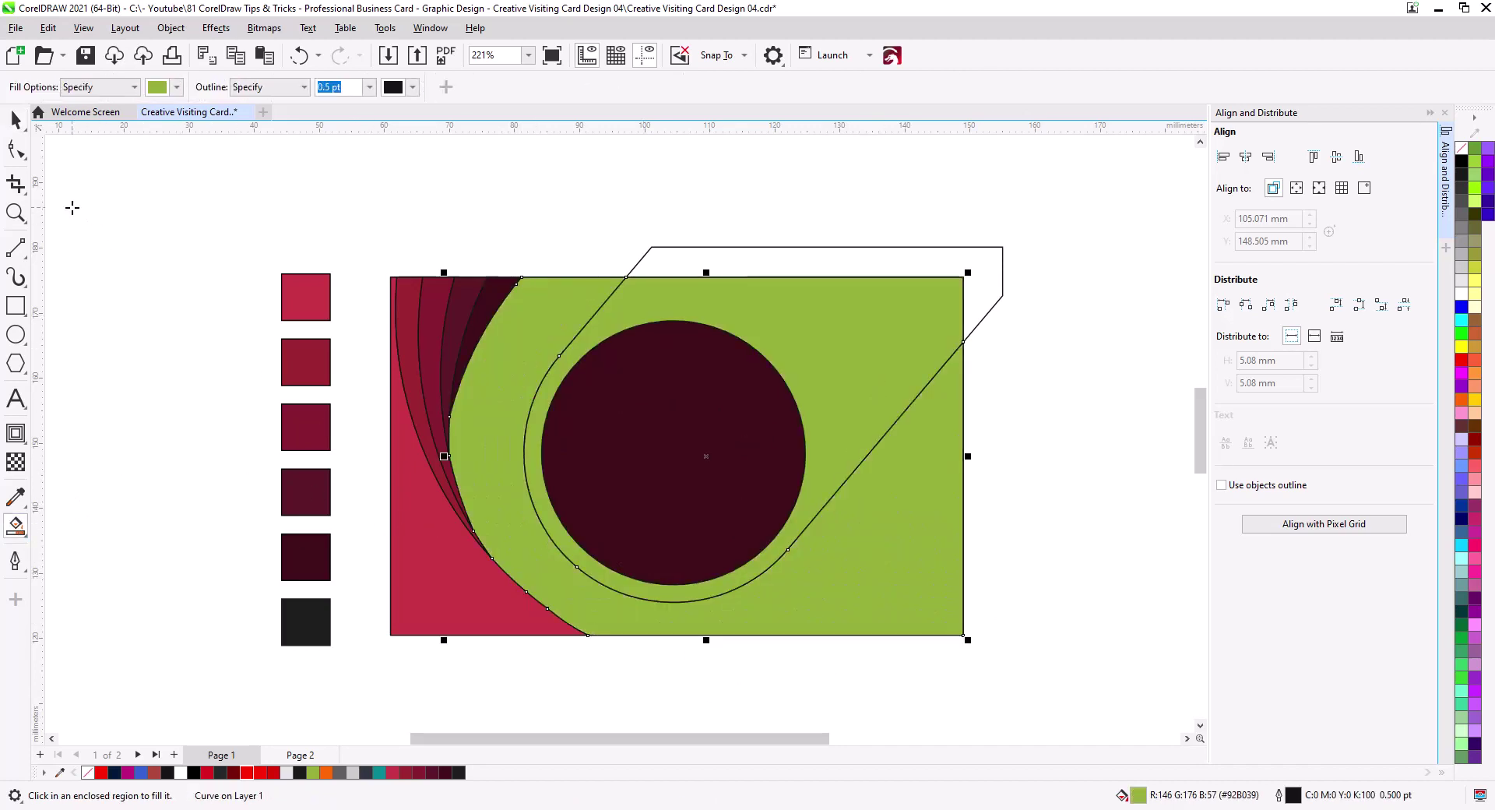
{"action": "key", "text": "ctrl+z"}
{"action": "left_click", "coordinate": [17, 121]}
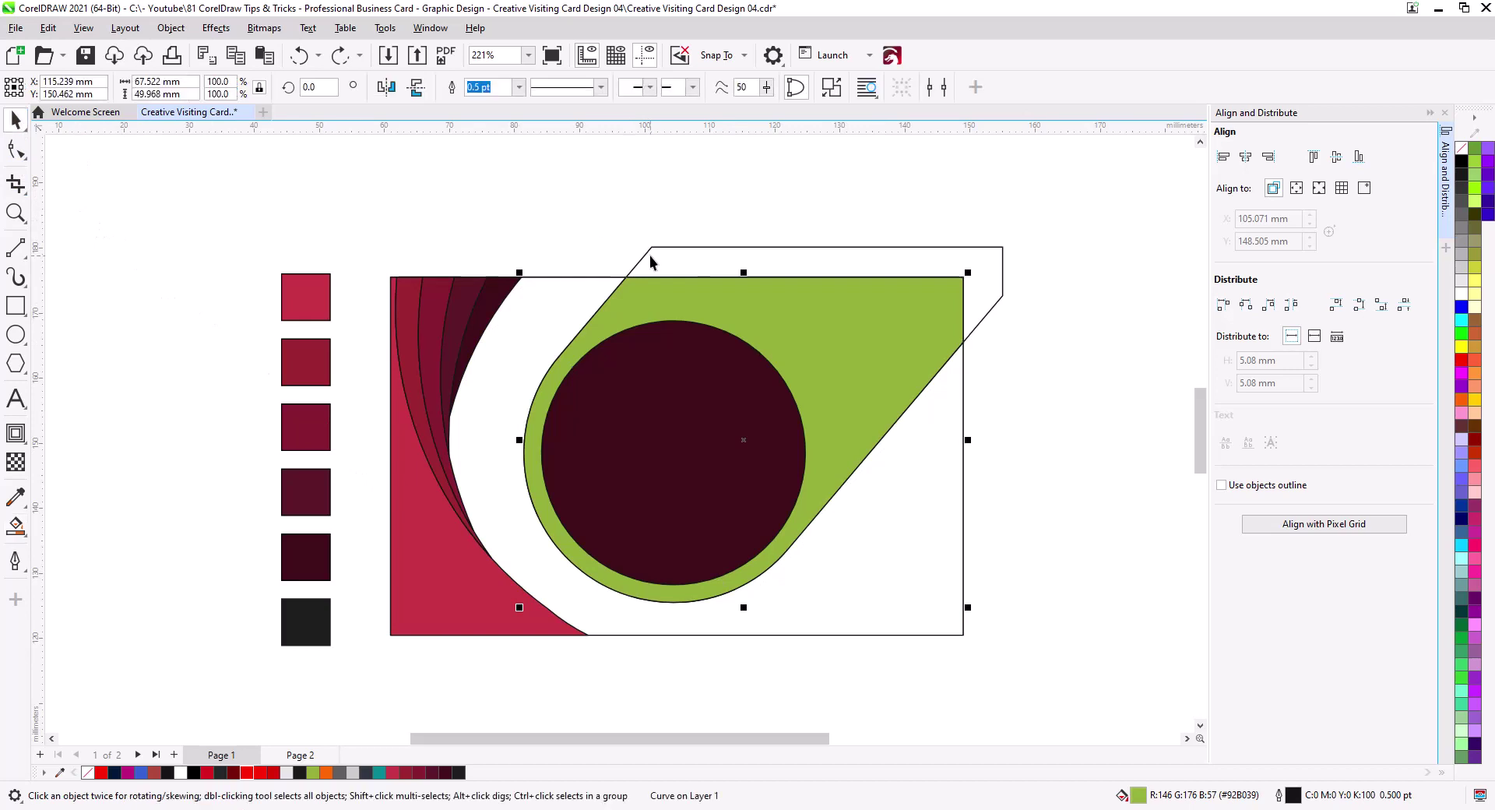
{"action": "left_click", "coordinate": [657, 255]}
{"action": "key", "text": "Delete"}
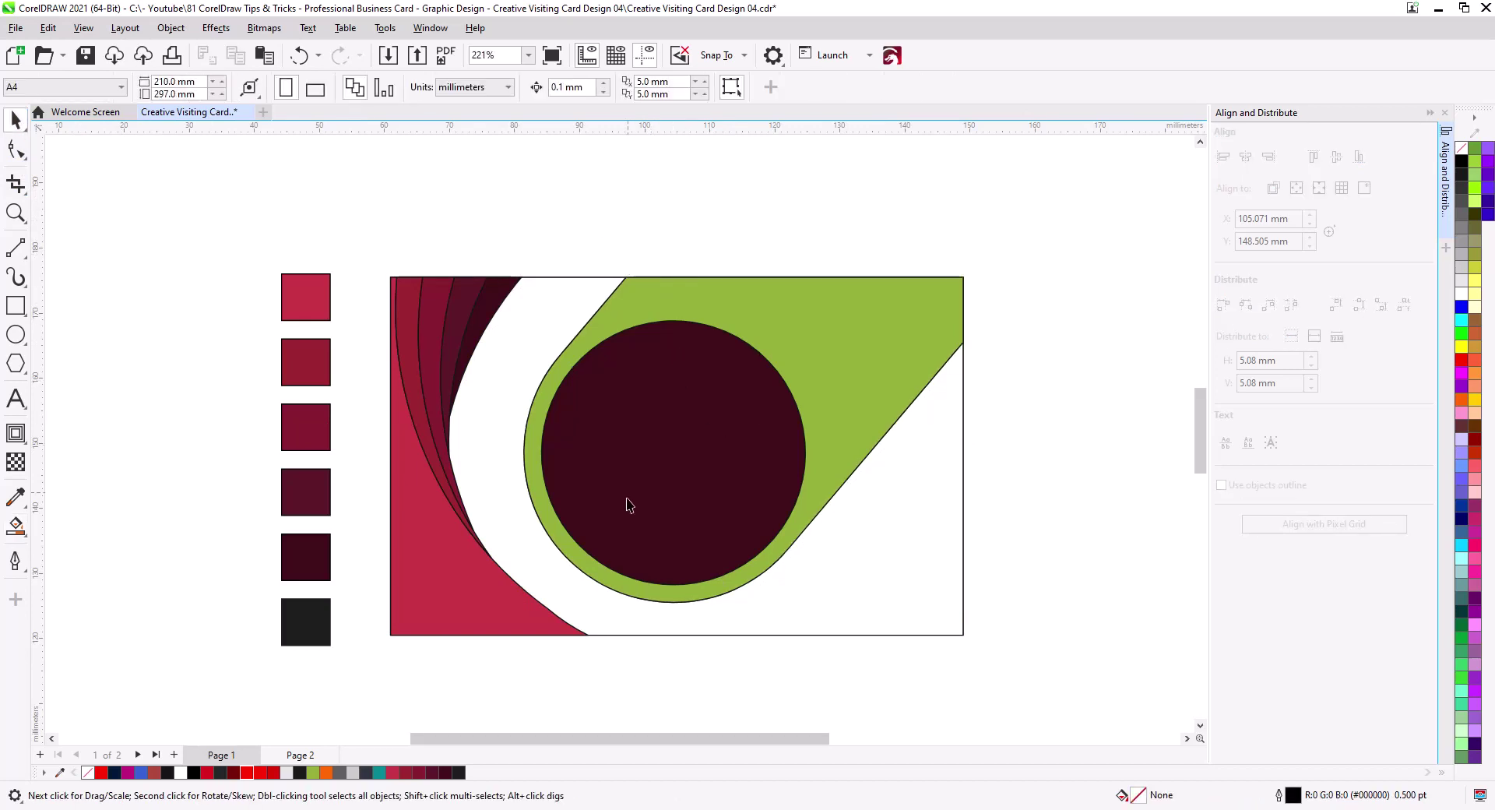
Widen the five crimson strips along the card's left side to about 40.6 mm.
{"action": "left_click_drag", "start_coordinate": [628, 507], "coordinate": [595, 475]}
{"action": "left_click_drag", "start_coordinate": [394, 343], "coordinate": [614, 660]}
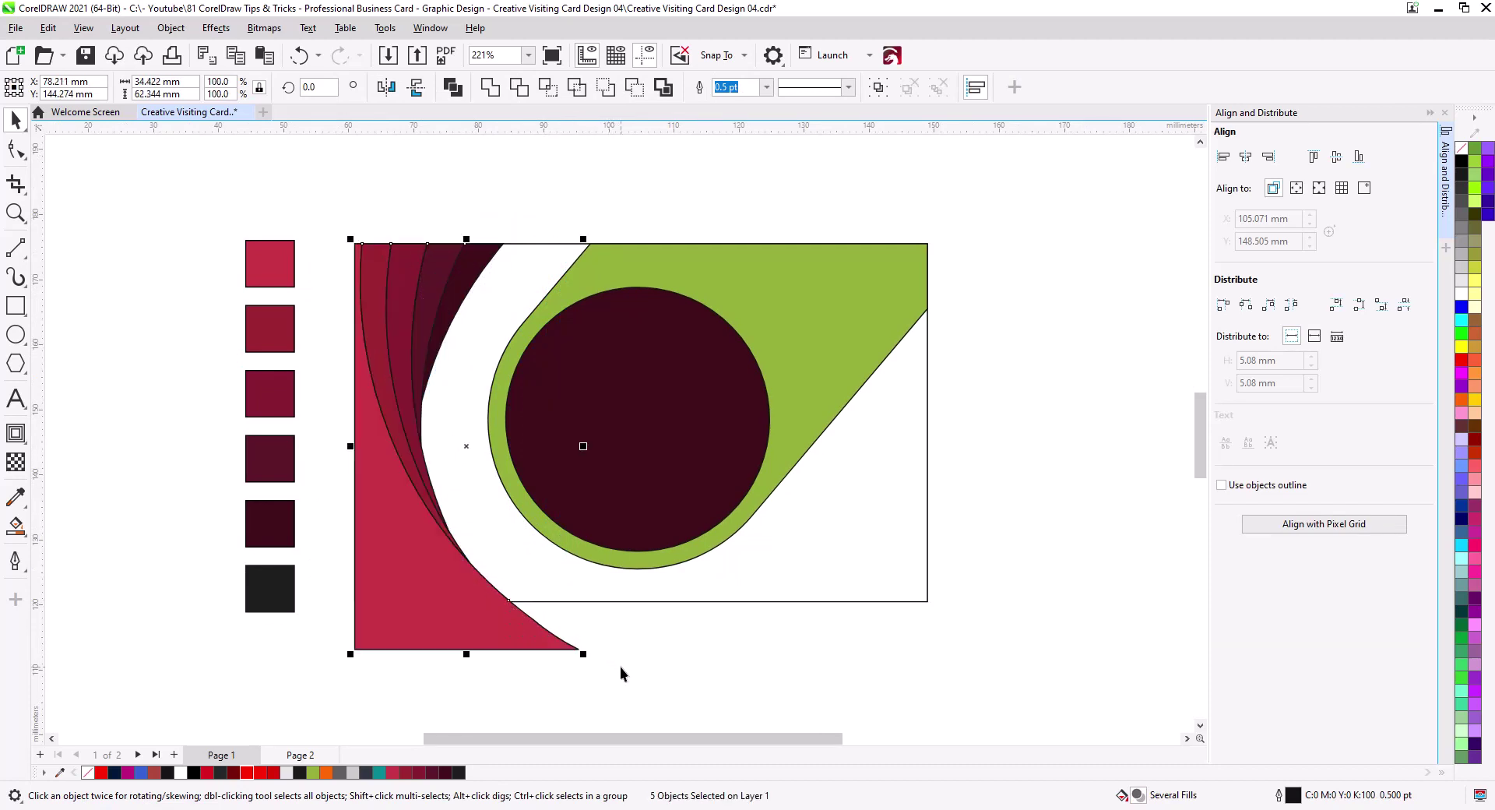
{"action": "left_click_drag", "start_coordinate": [585, 447], "coordinate": [623, 448]}
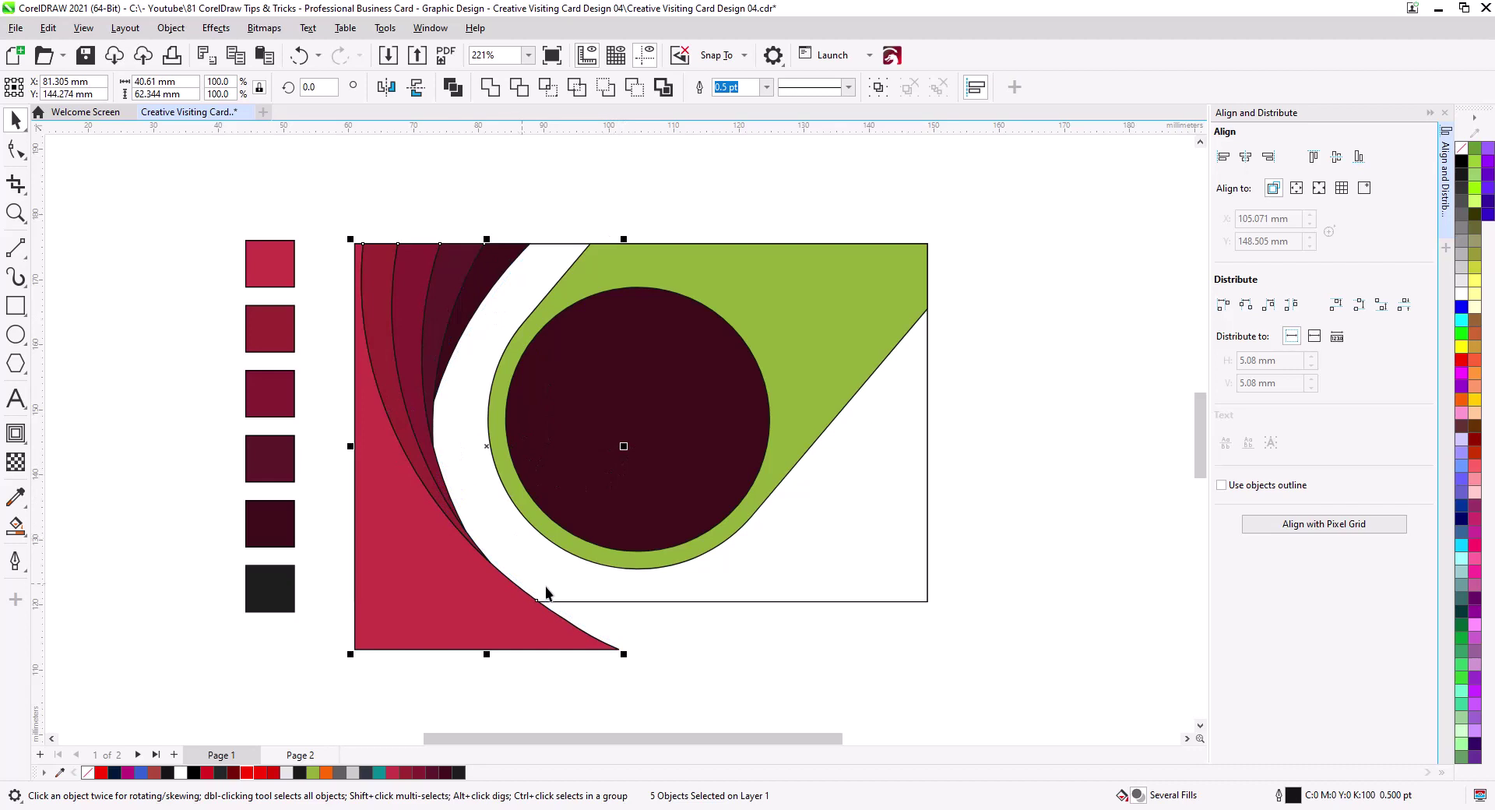
{"action": "left_click", "coordinate": [660, 668]}
{"action": "left_click", "coordinate": [656, 604]}
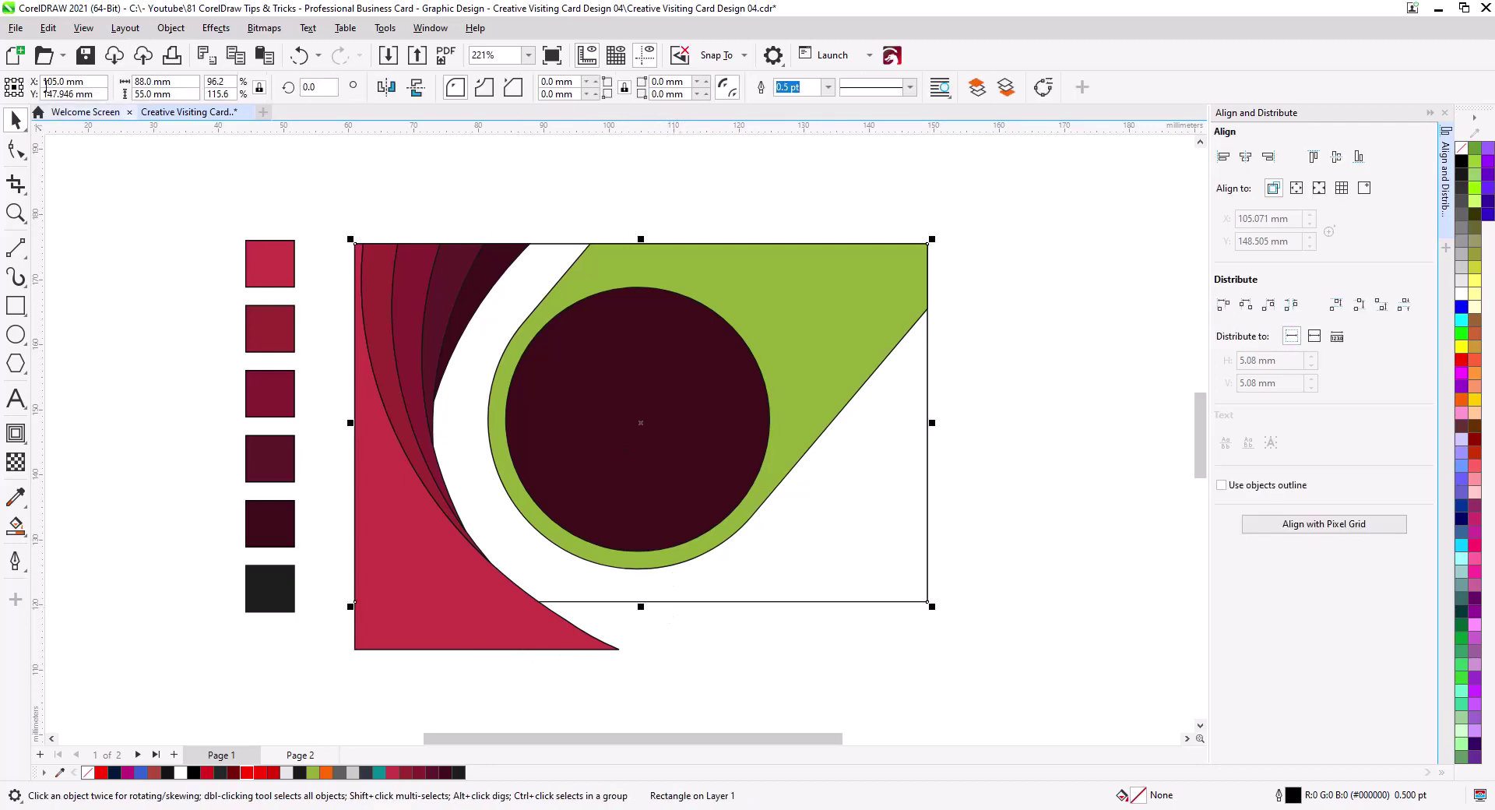
Duplicate the card rectangle and place the copy directly below the card.
{"action": "left_click", "coordinate": [47, 28]}
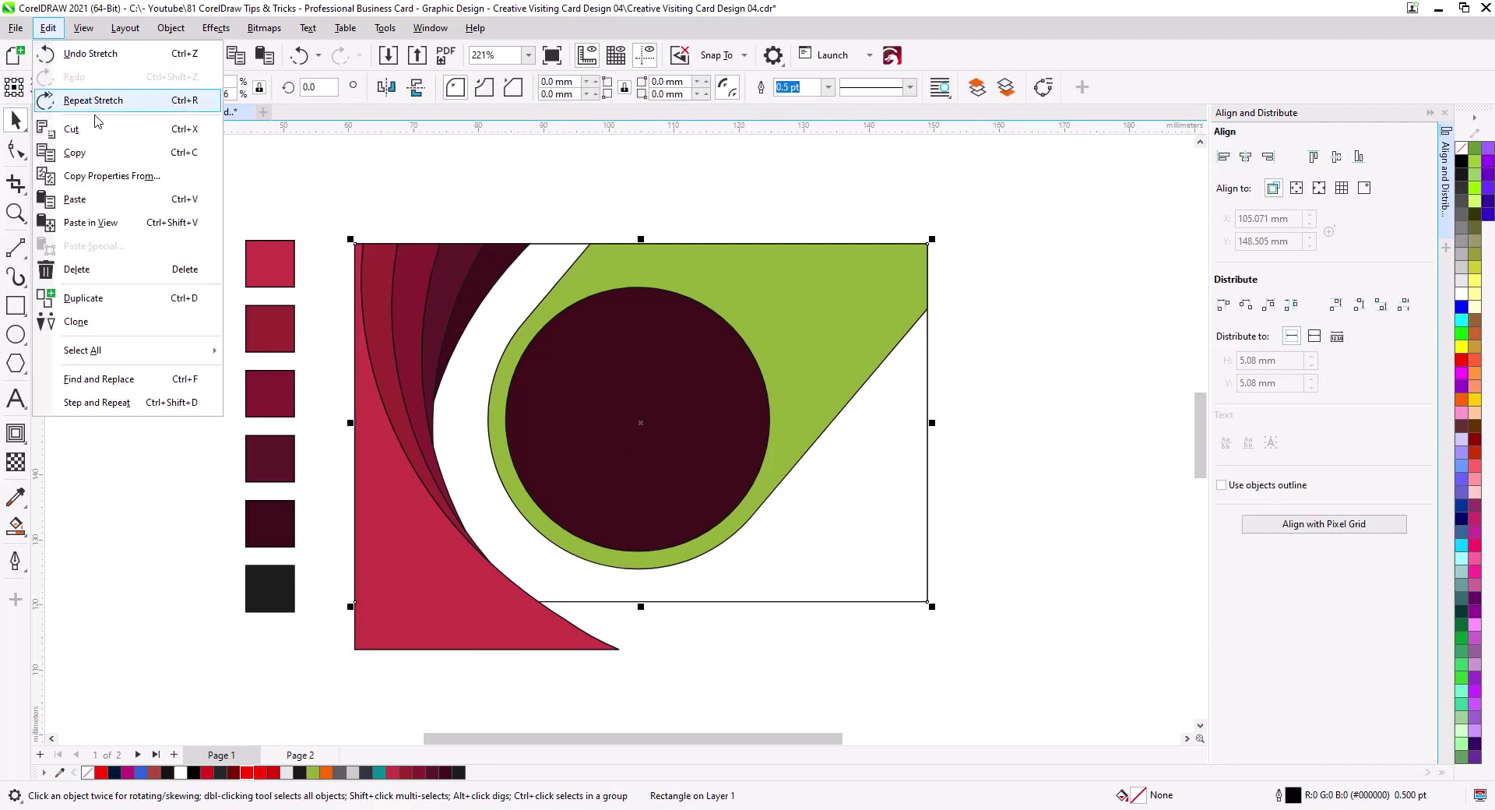
{"action": "left_click", "coordinate": [91, 148]}
{"action": "left_click", "coordinate": [48, 28]}
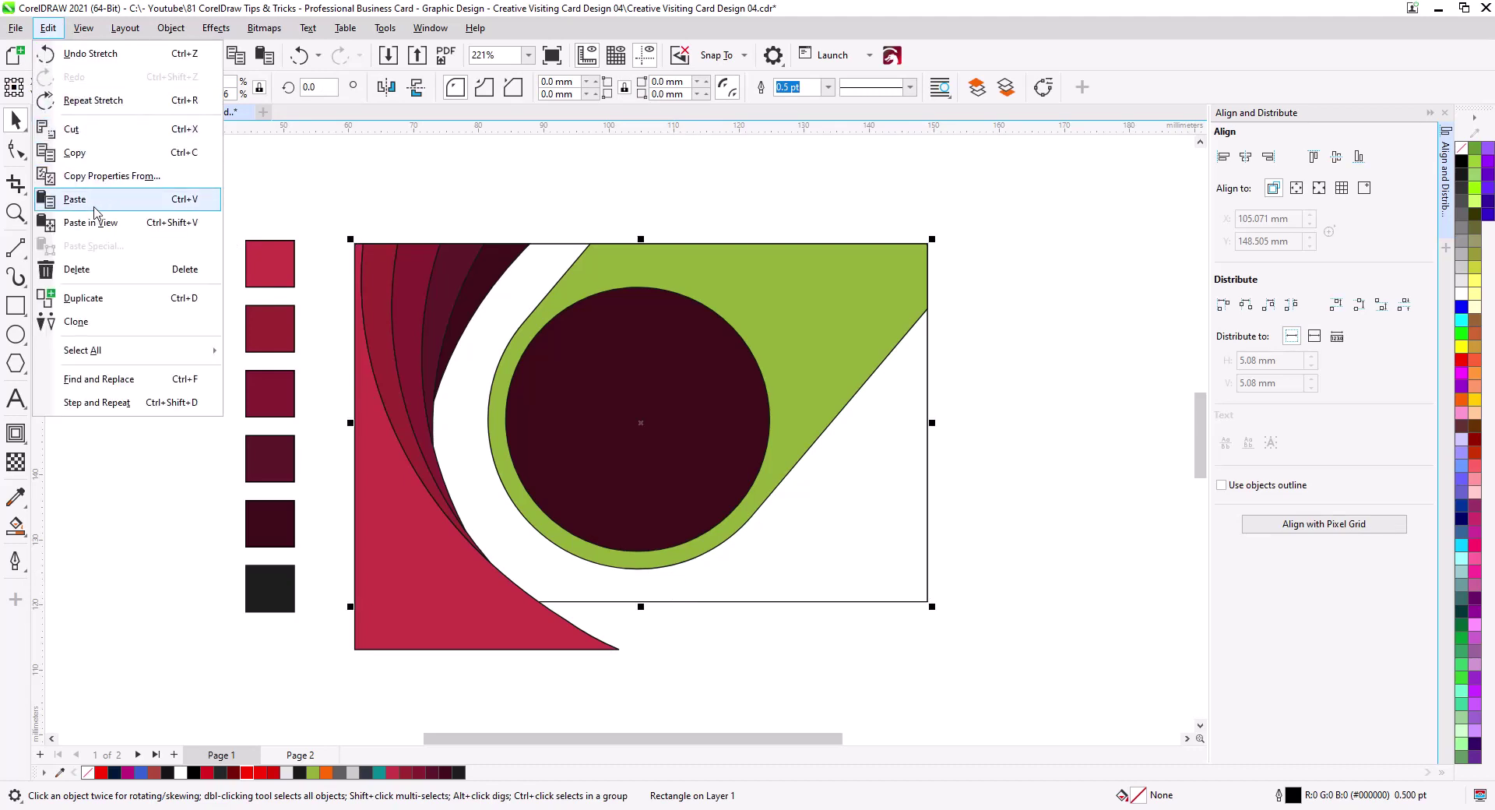
{"action": "left_click", "coordinate": [94, 204]}
{"action": "left_click_drag", "start_coordinate": [642, 243], "coordinate": [533, 681]}
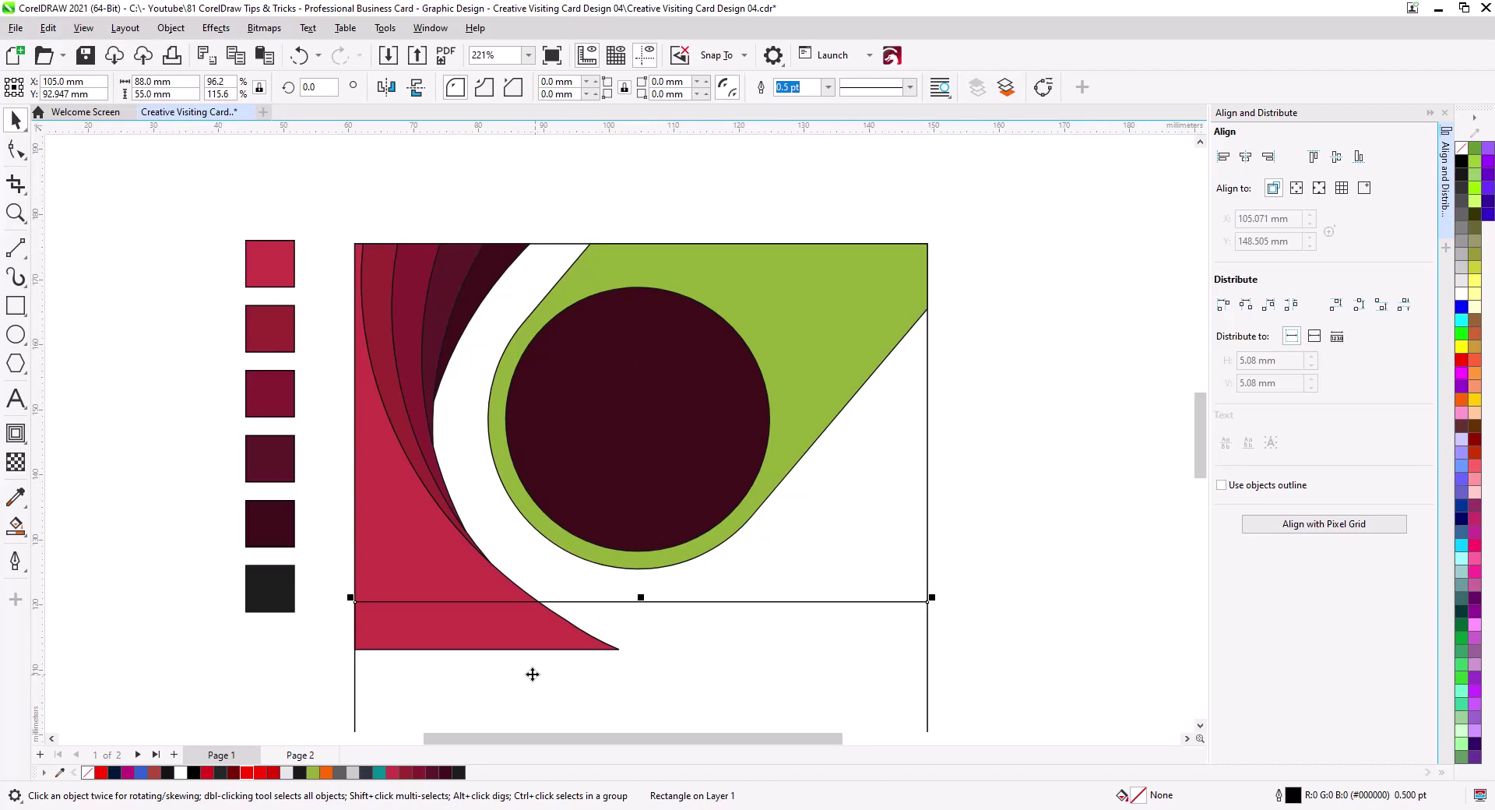
Trim the crimson shape with the overlapping rectangle and delete the empty rectangle below the card.
{"action": "left_click", "coordinate": [615, 647], "text": "shift"}
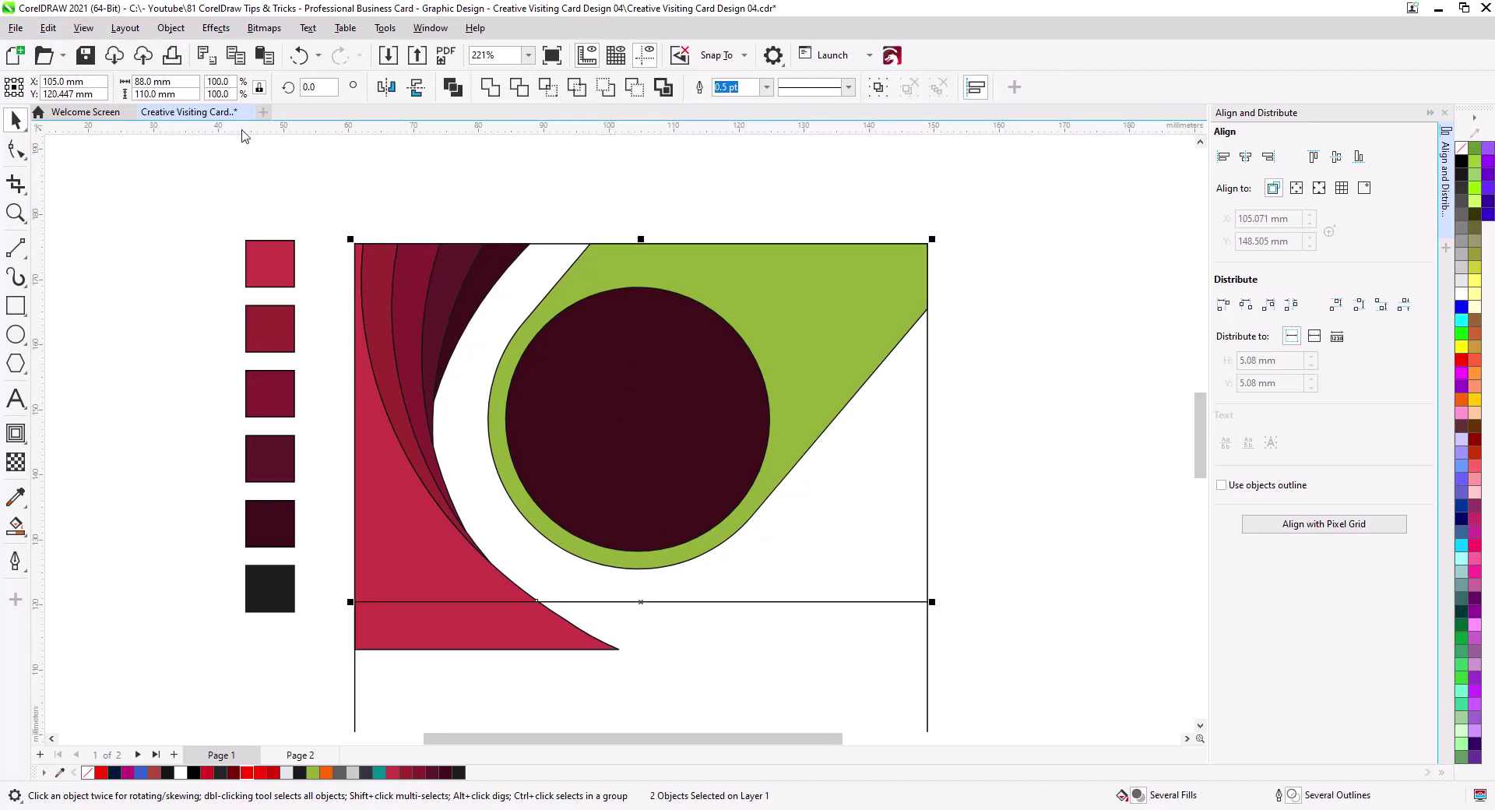
{"action": "left_click", "coordinate": [171, 28]}
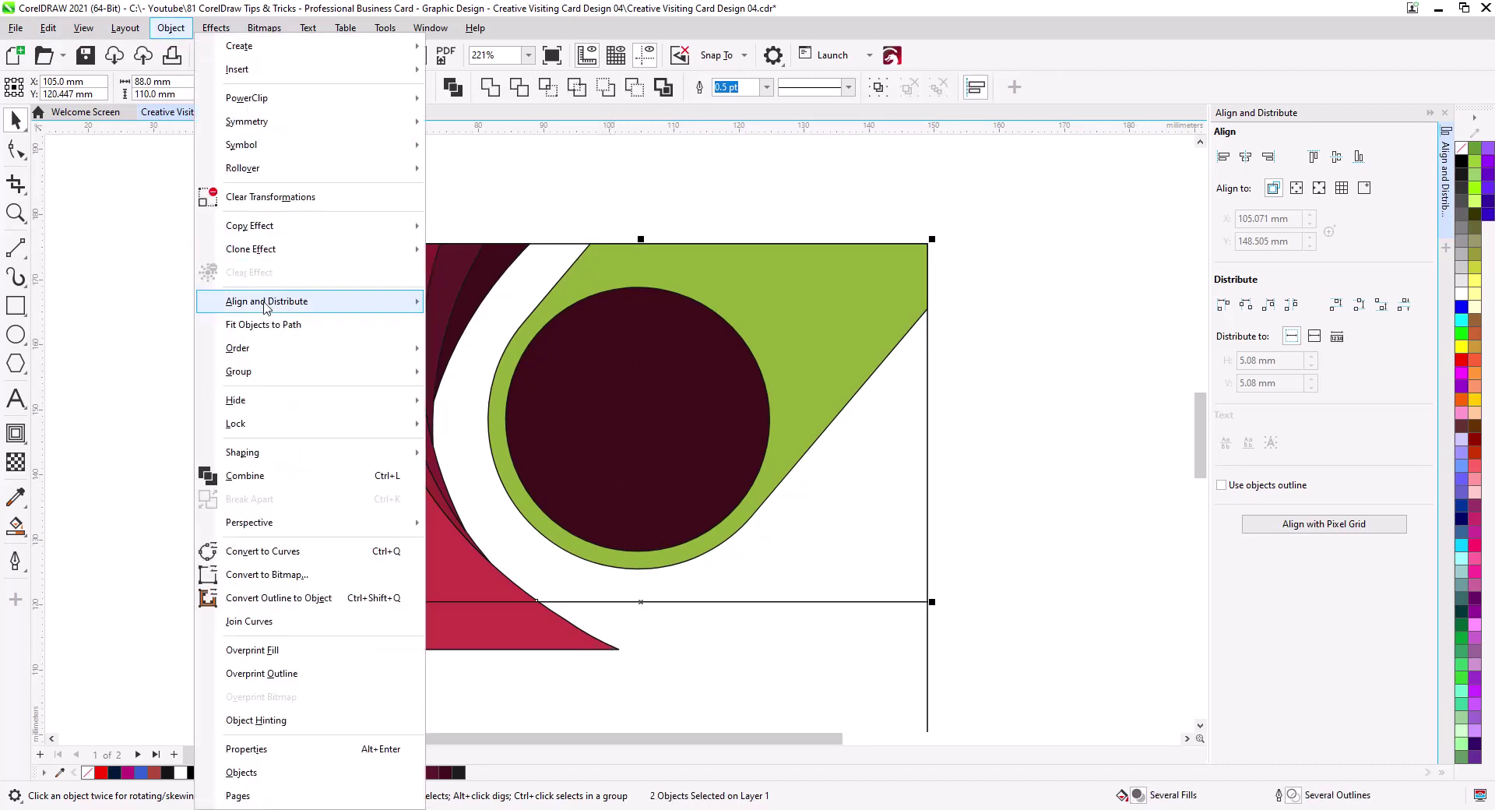
{"action": "mouse_move", "coordinate": [318, 458]}
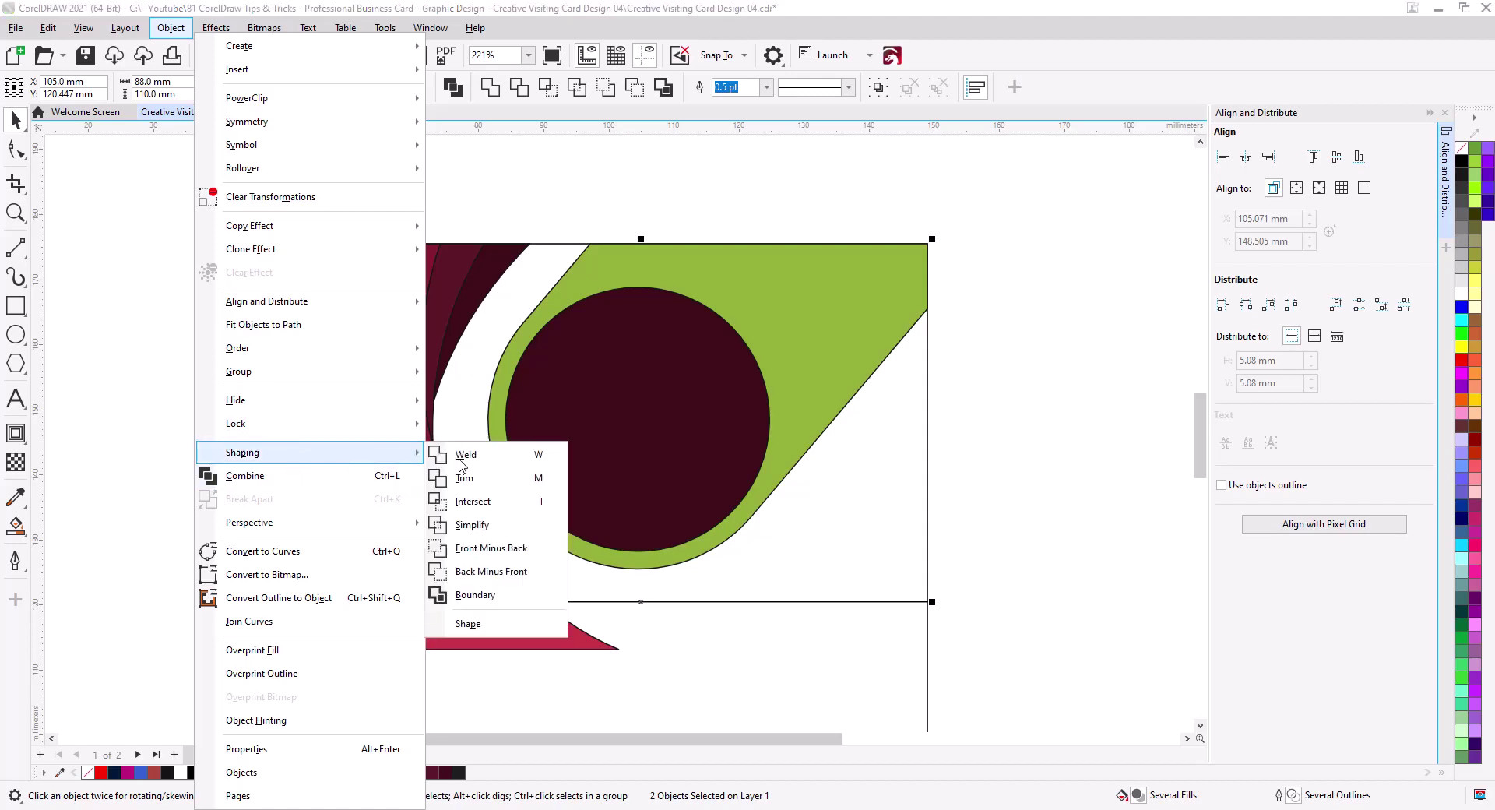
{"action": "left_click", "coordinate": [465, 478]}
{"action": "left_click", "coordinate": [600, 668]}
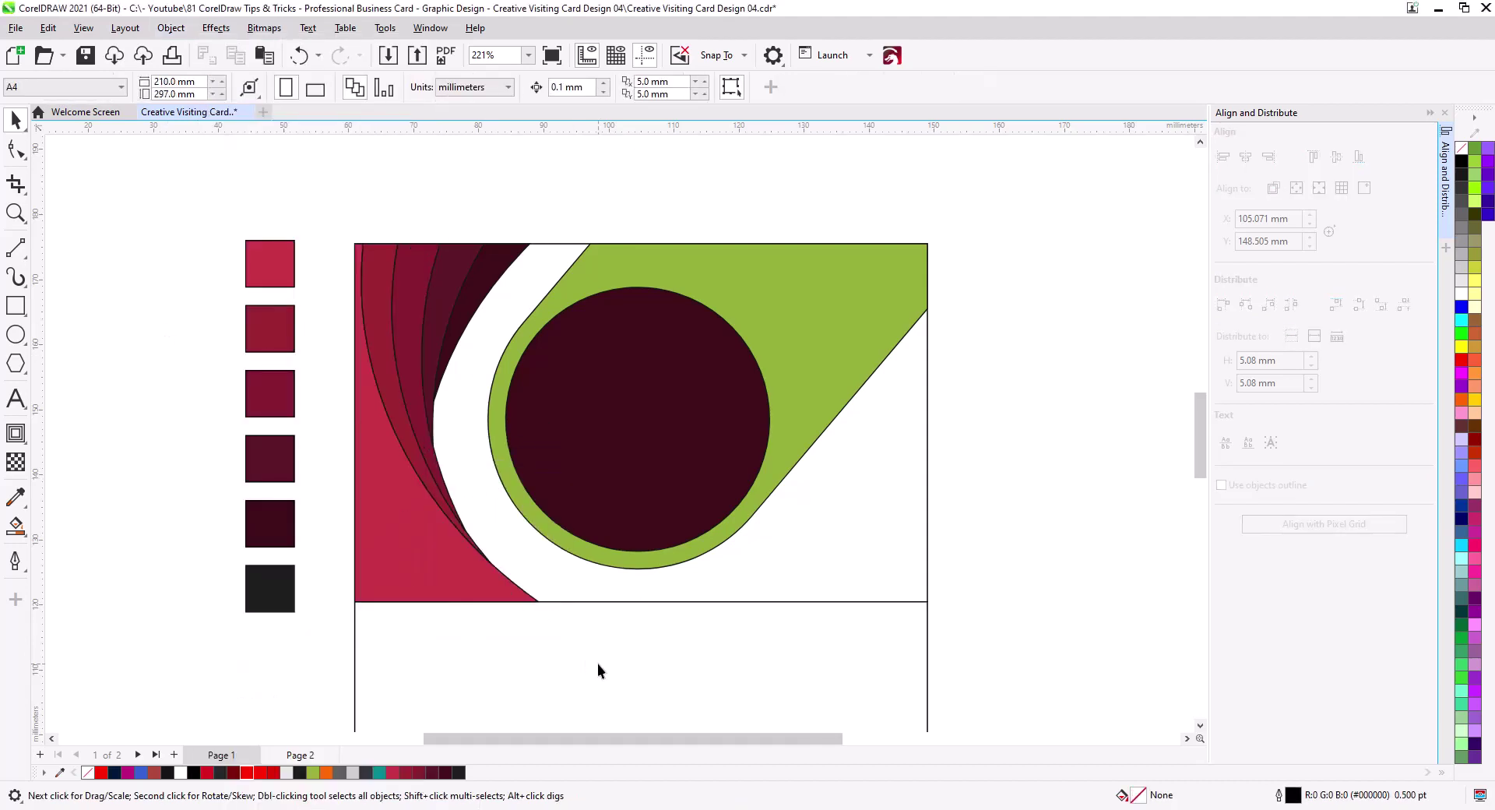
{"action": "key", "text": "Delete"}
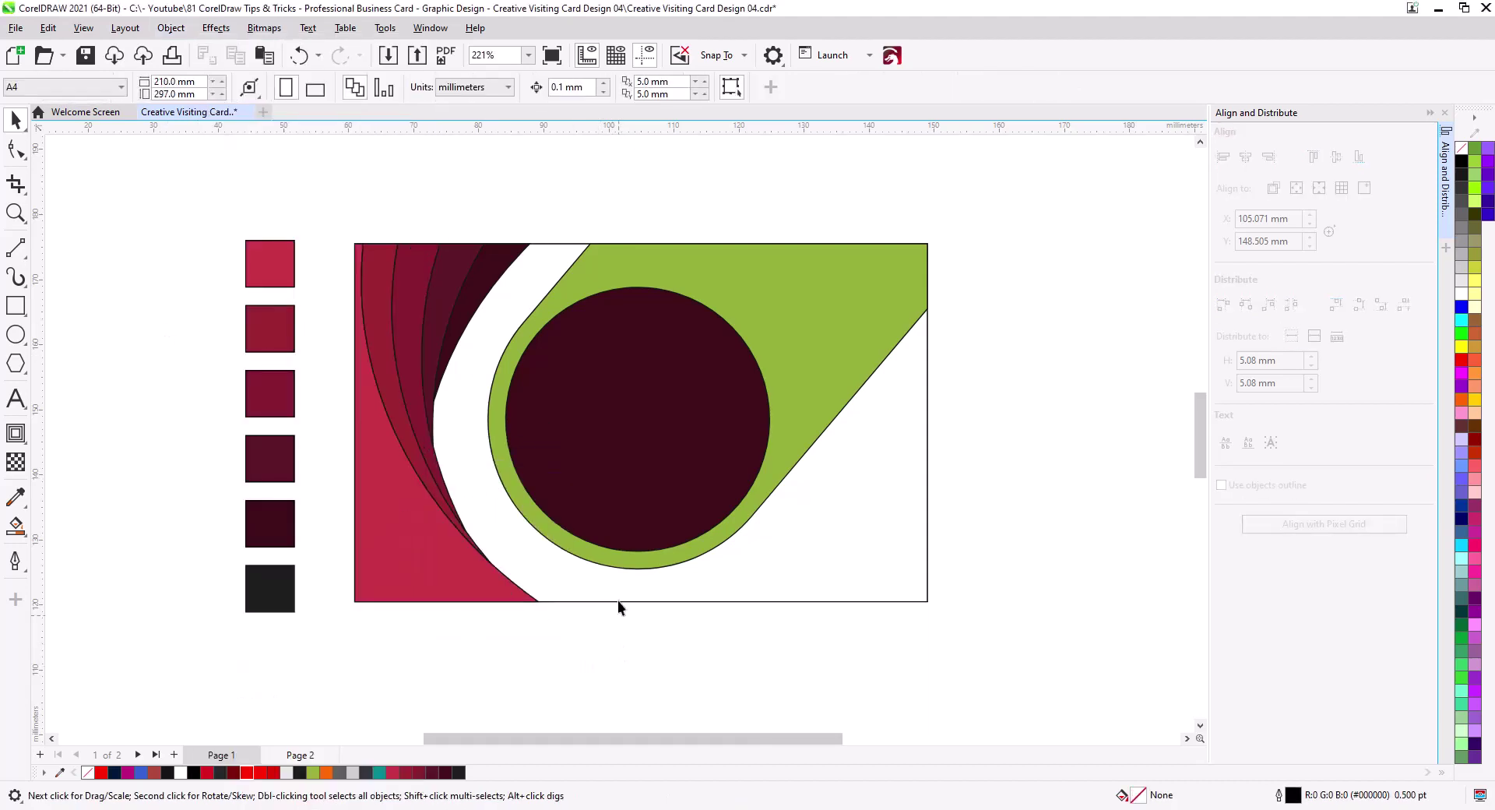
{"action": "left_click", "coordinate": [763, 348]}
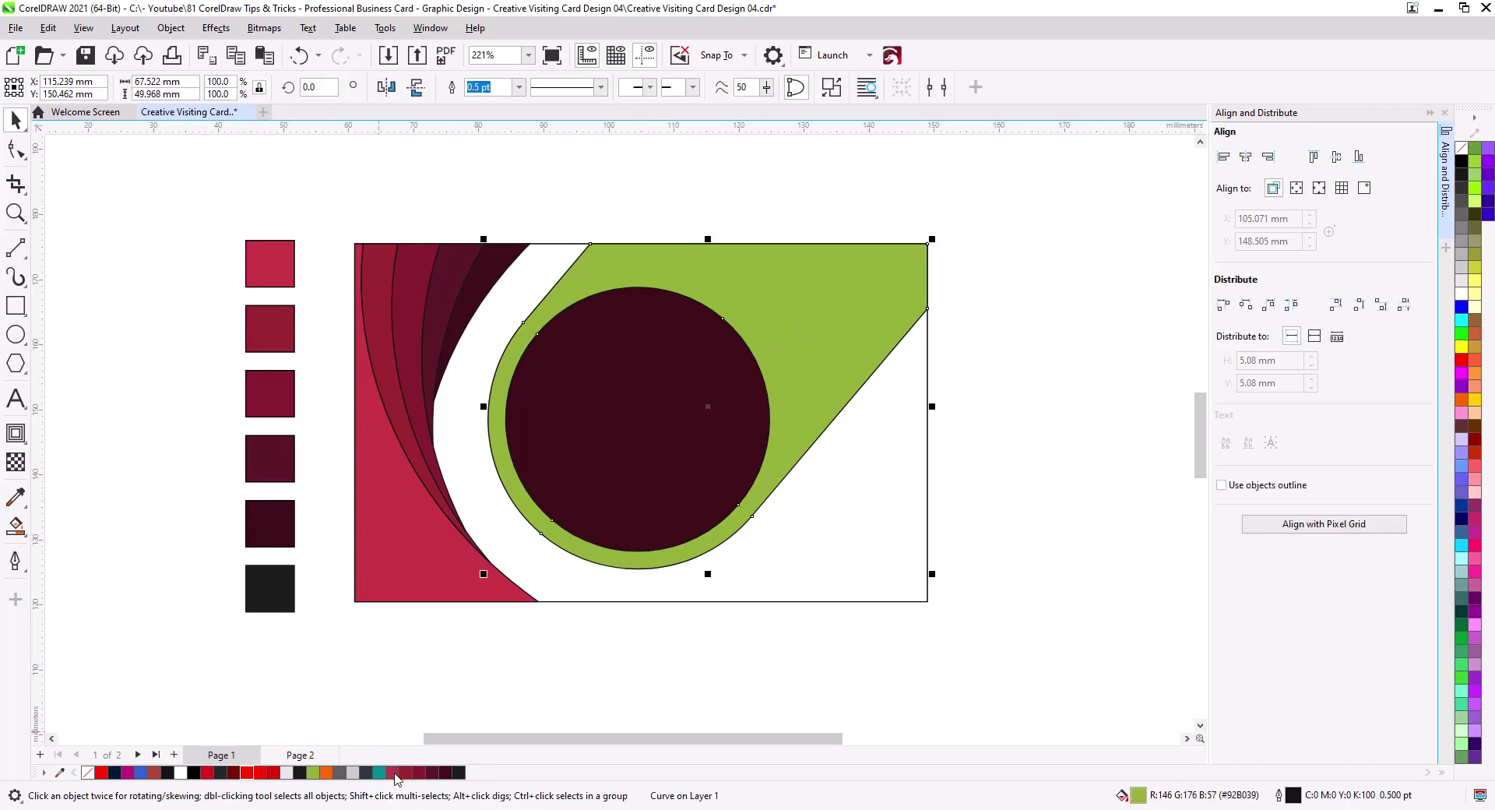
Fill the green band around the circle with crimson.
{"action": "left_click", "coordinate": [393, 773]}
{"action": "left_click", "coordinate": [998, 438]}
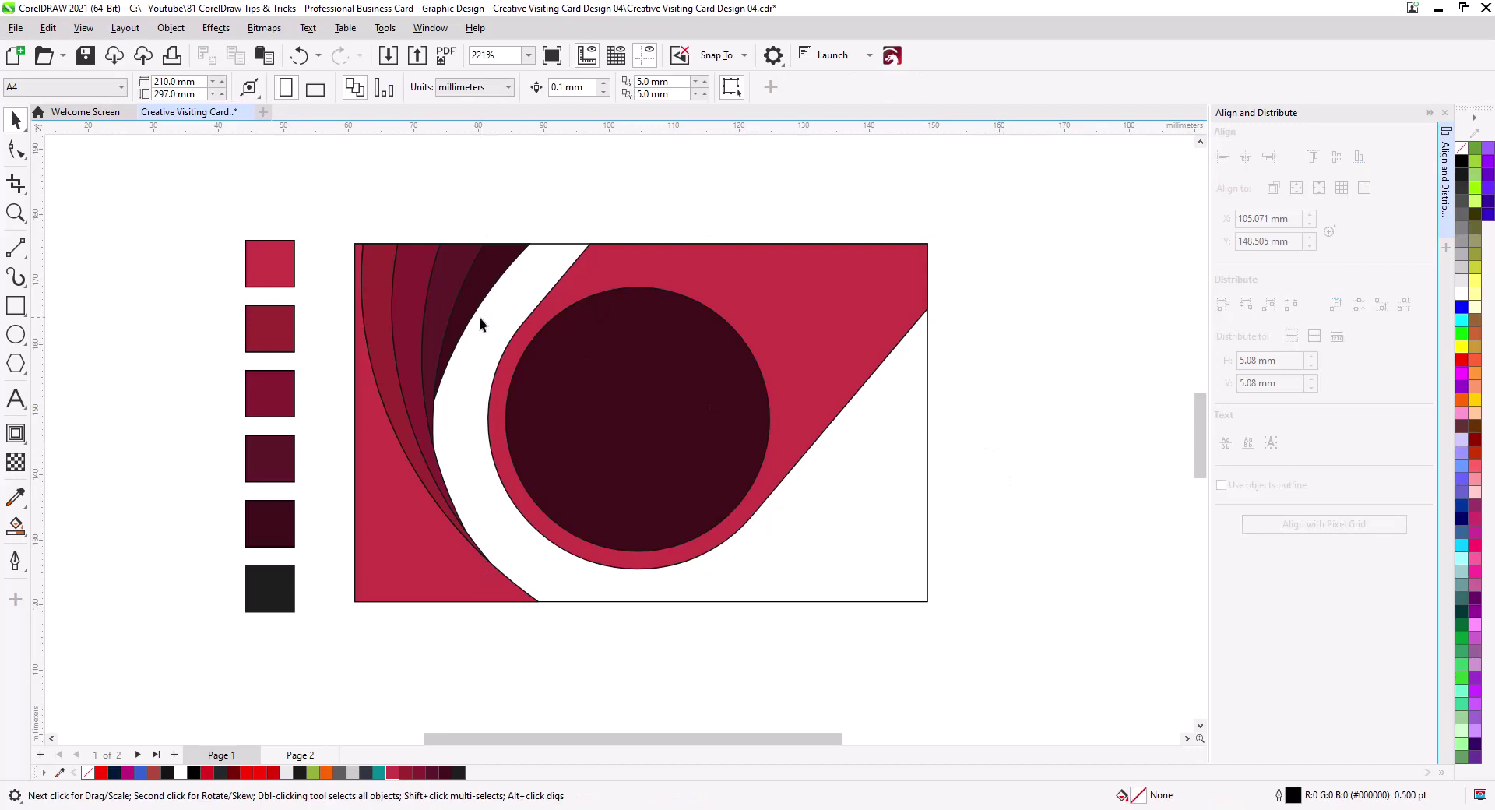
{"action": "scroll", "coordinate": [461, 326], "scroll_direction": "up", "scroll_amount": 2}
{"action": "left_click_drag", "start_coordinate": [434, 381], "coordinate": [554, 372]}
{"action": "scroll", "coordinate": [481, 389], "scroll_direction": "down", "scroll_amount": 2}
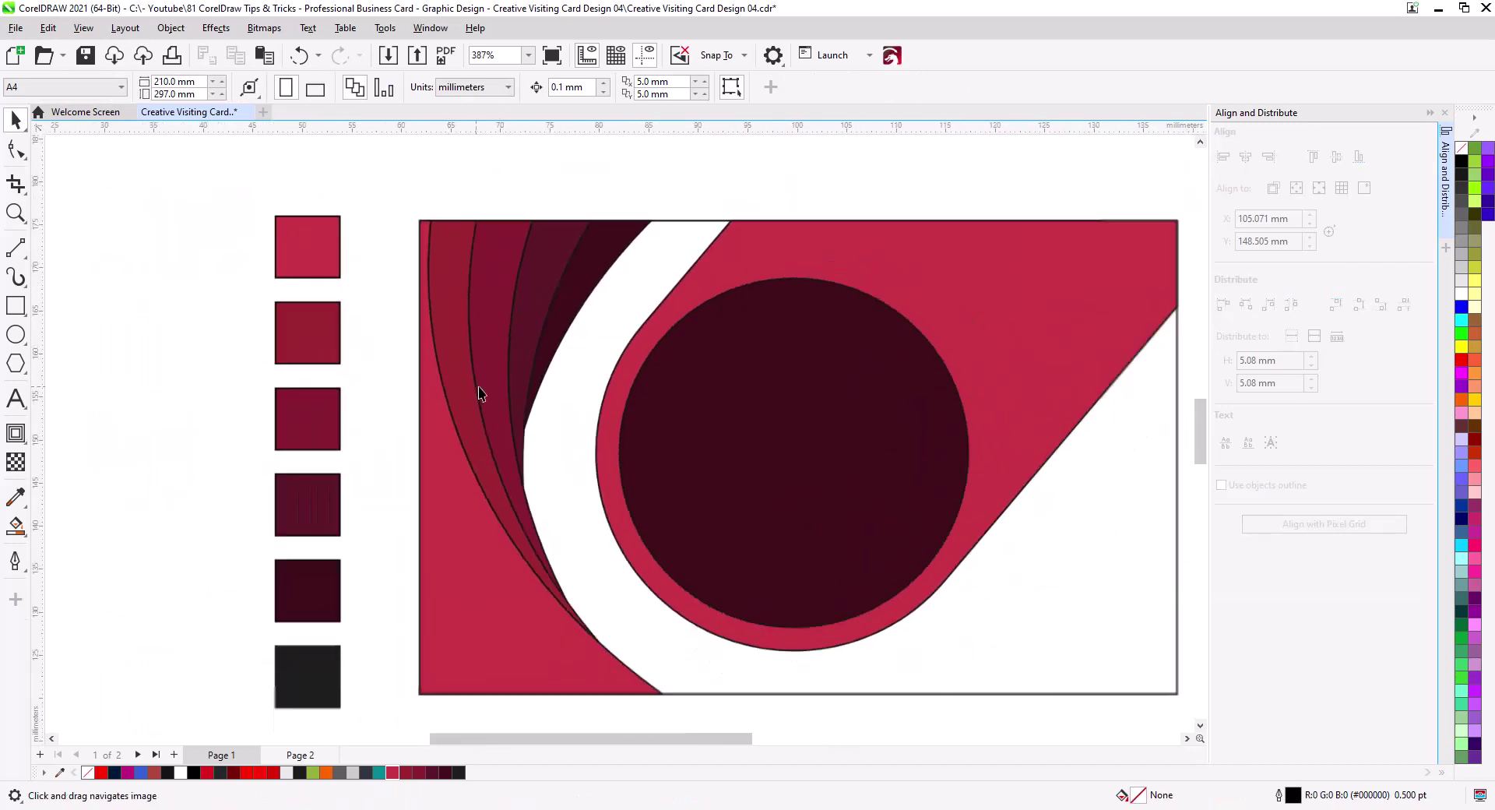
Remove the outlines from the five layered curves on the card's left.
{"action": "left_click_drag", "start_coordinate": [409, 204], "coordinate": [694, 713]}
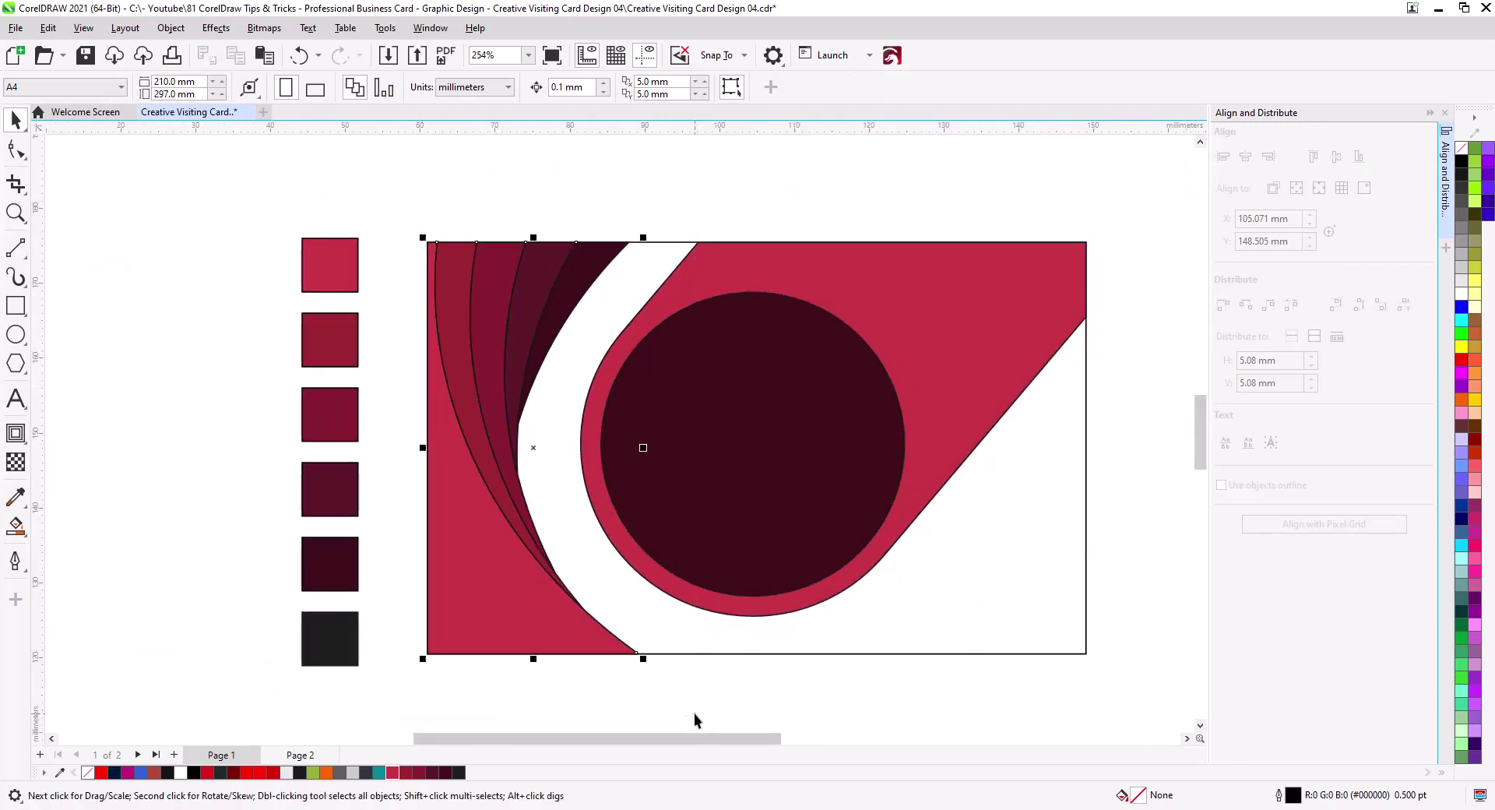
{"action": "right_click", "coordinate": [1461, 148]}
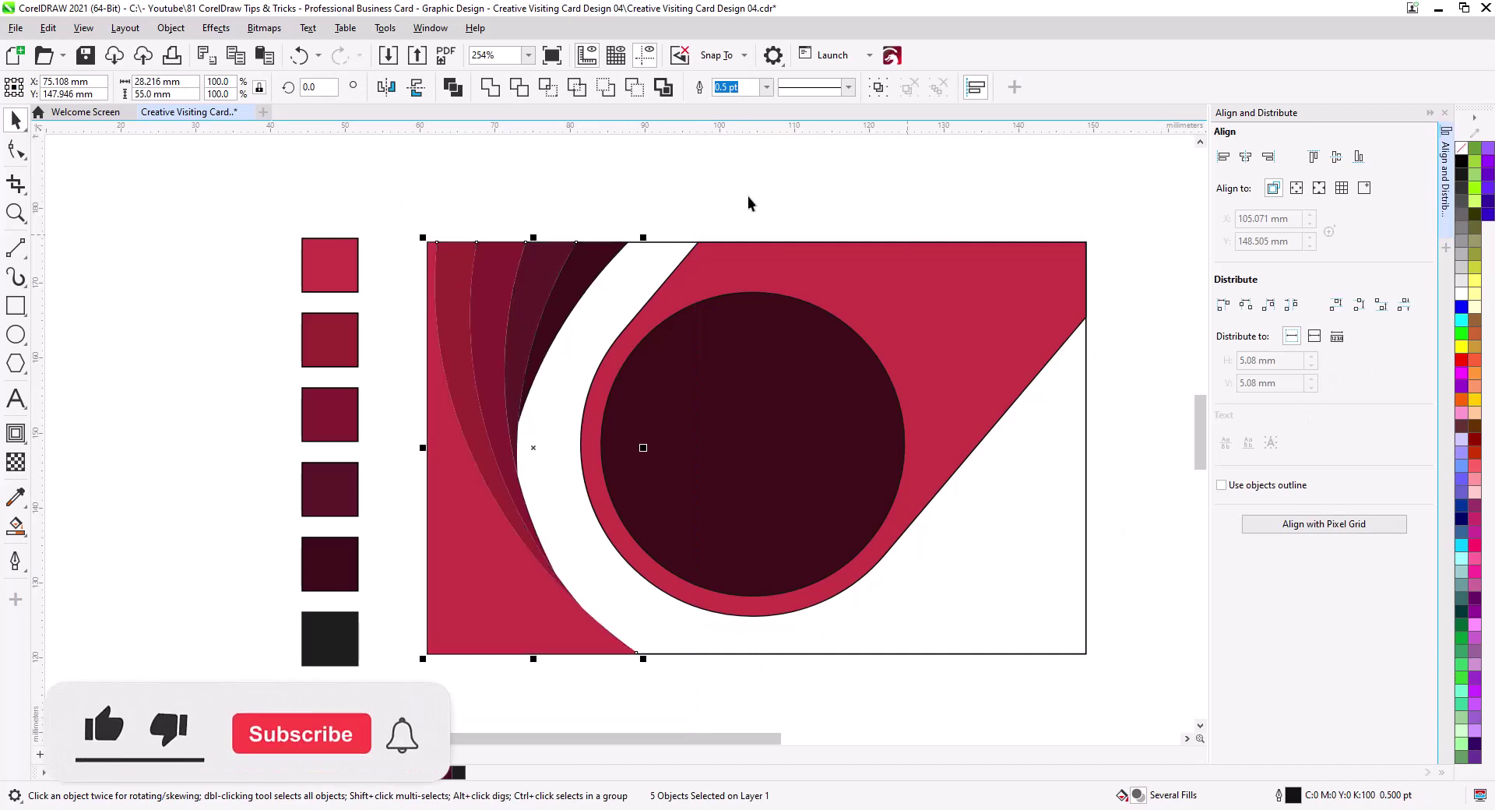
{"action": "left_click", "coordinate": [748, 201]}
{"action": "left_click", "coordinate": [457, 459]}
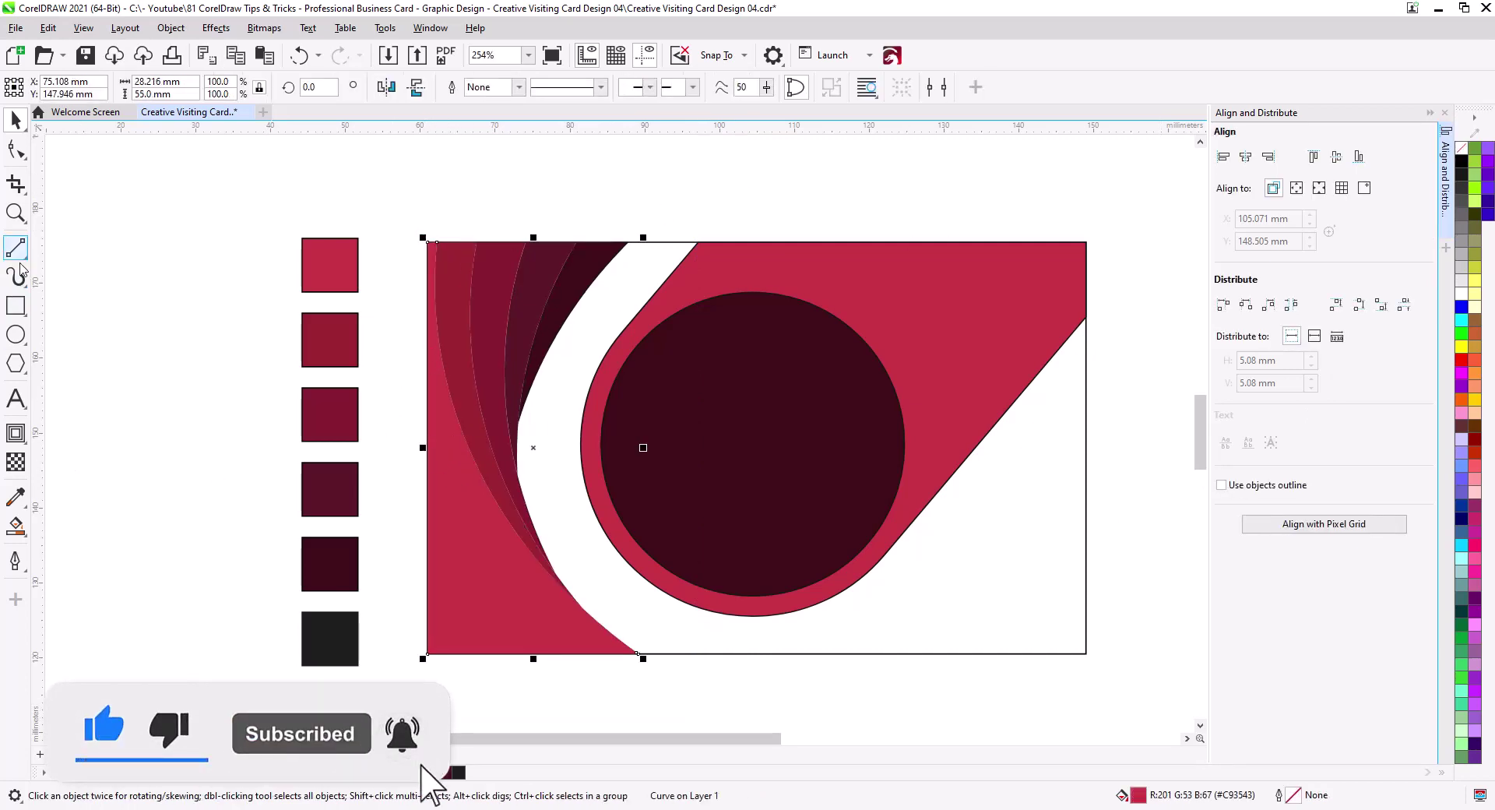
{"action": "left_click", "coordinate": [16, 433]}
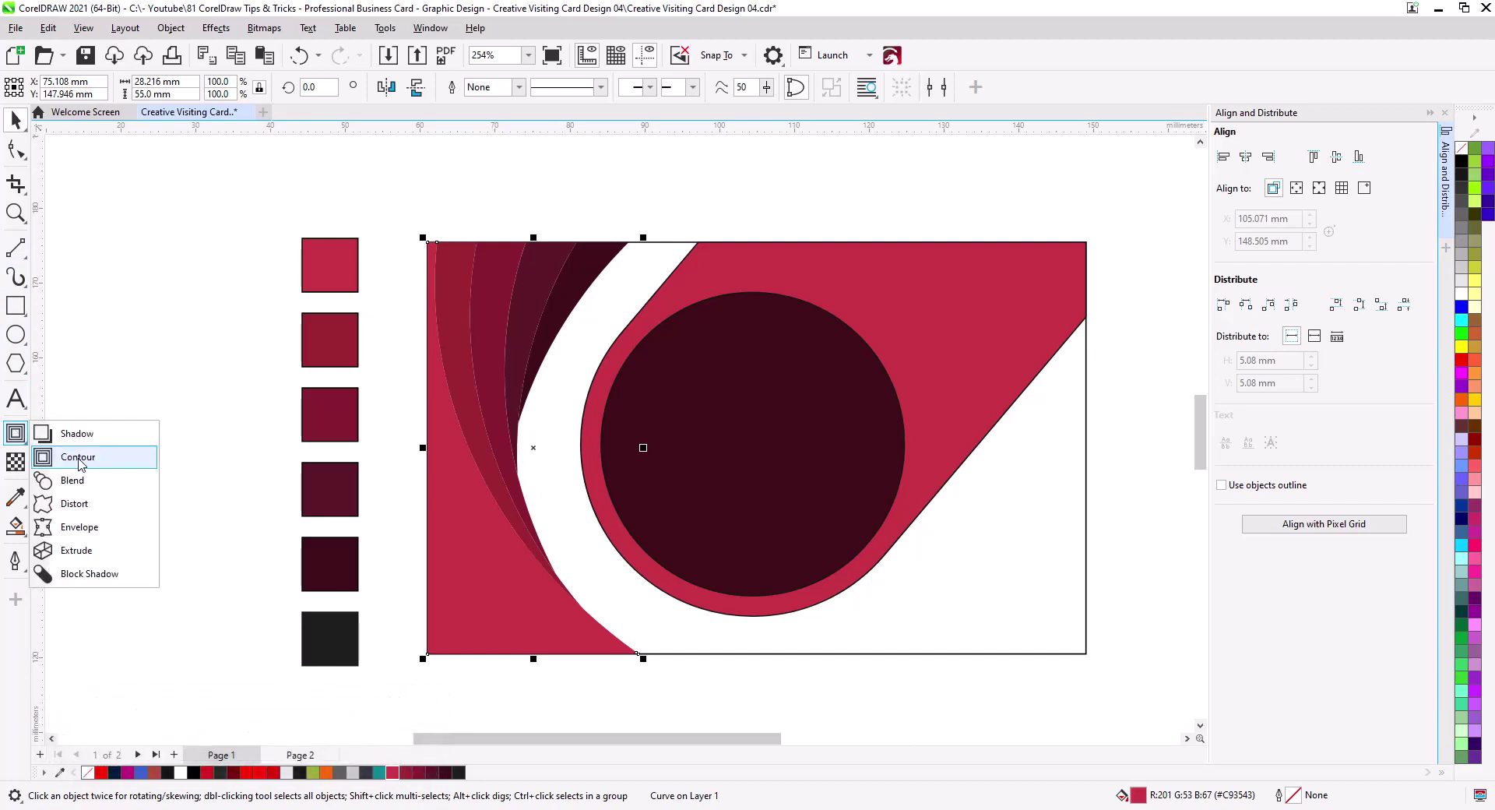
Drag a Multiply drop shadow (100 opacity, 15 feather) from the leftmost crimson curve toward the circle.
{"action": "left_click", "coordinate": [76, 434]}
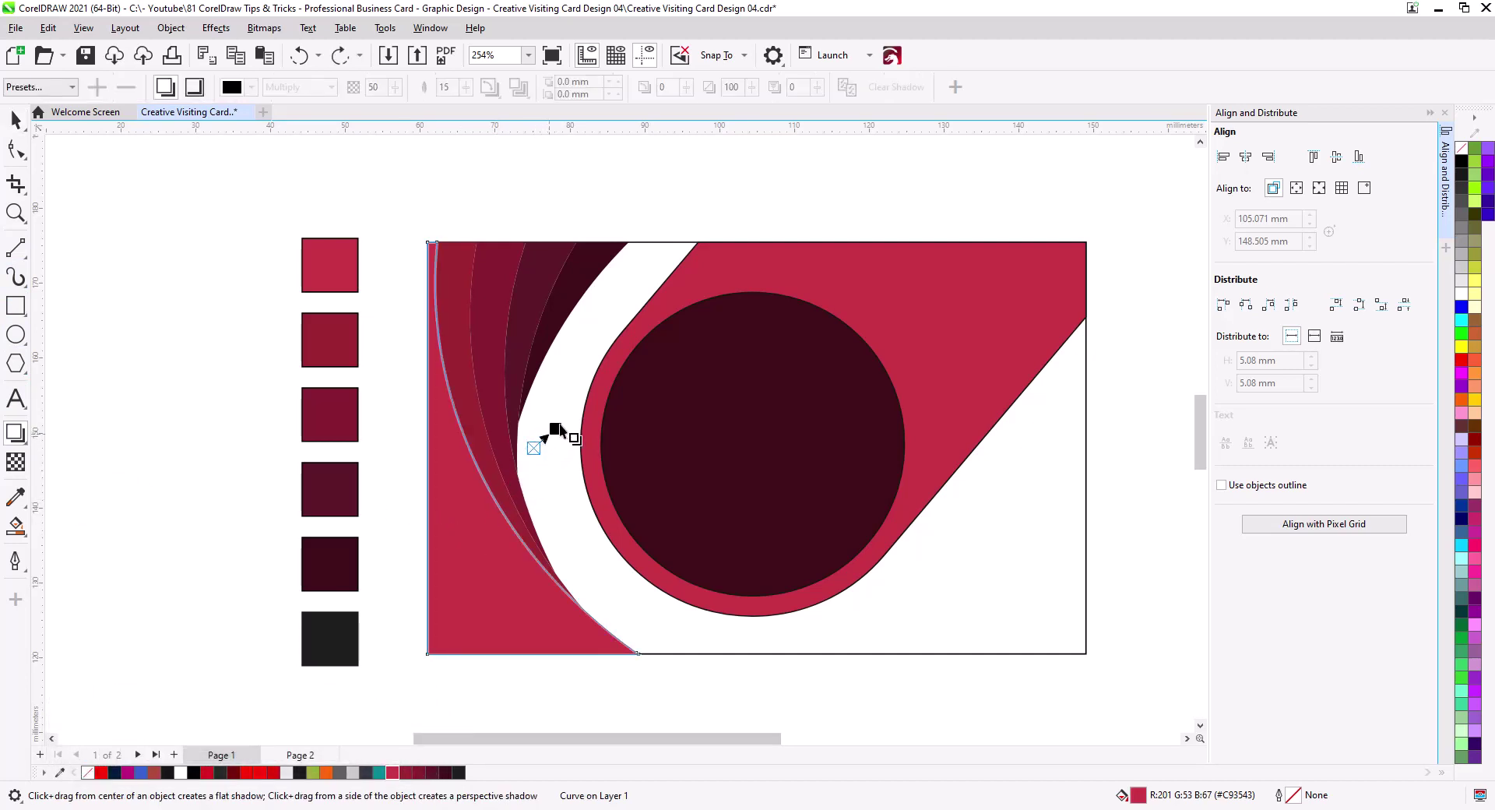
{"action": "left_click_drag", "start_coordinate": [559, 426], "coordinate": [684, 369]}
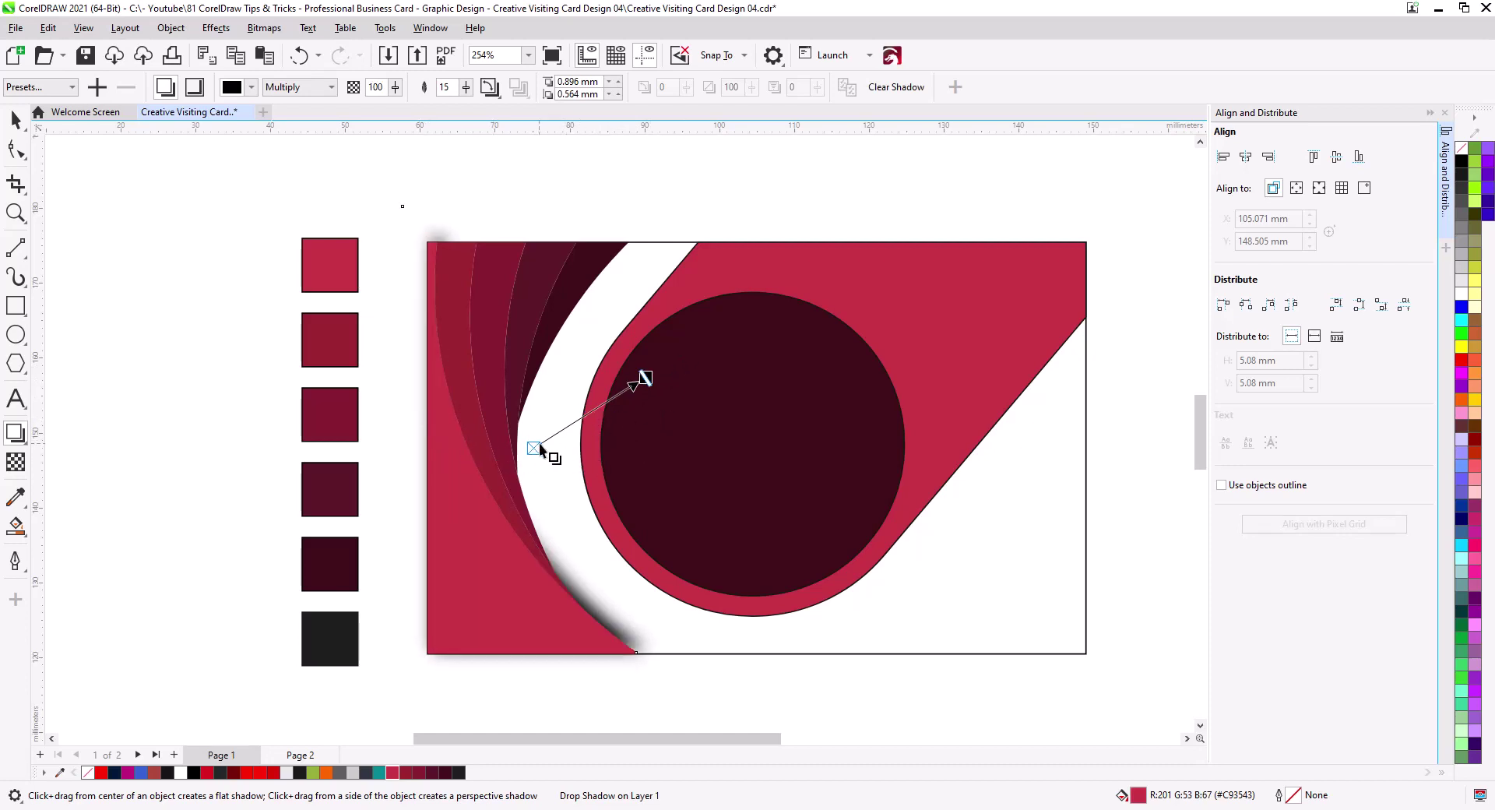
{"action": "left_click", "coordinate": [15, 123]}
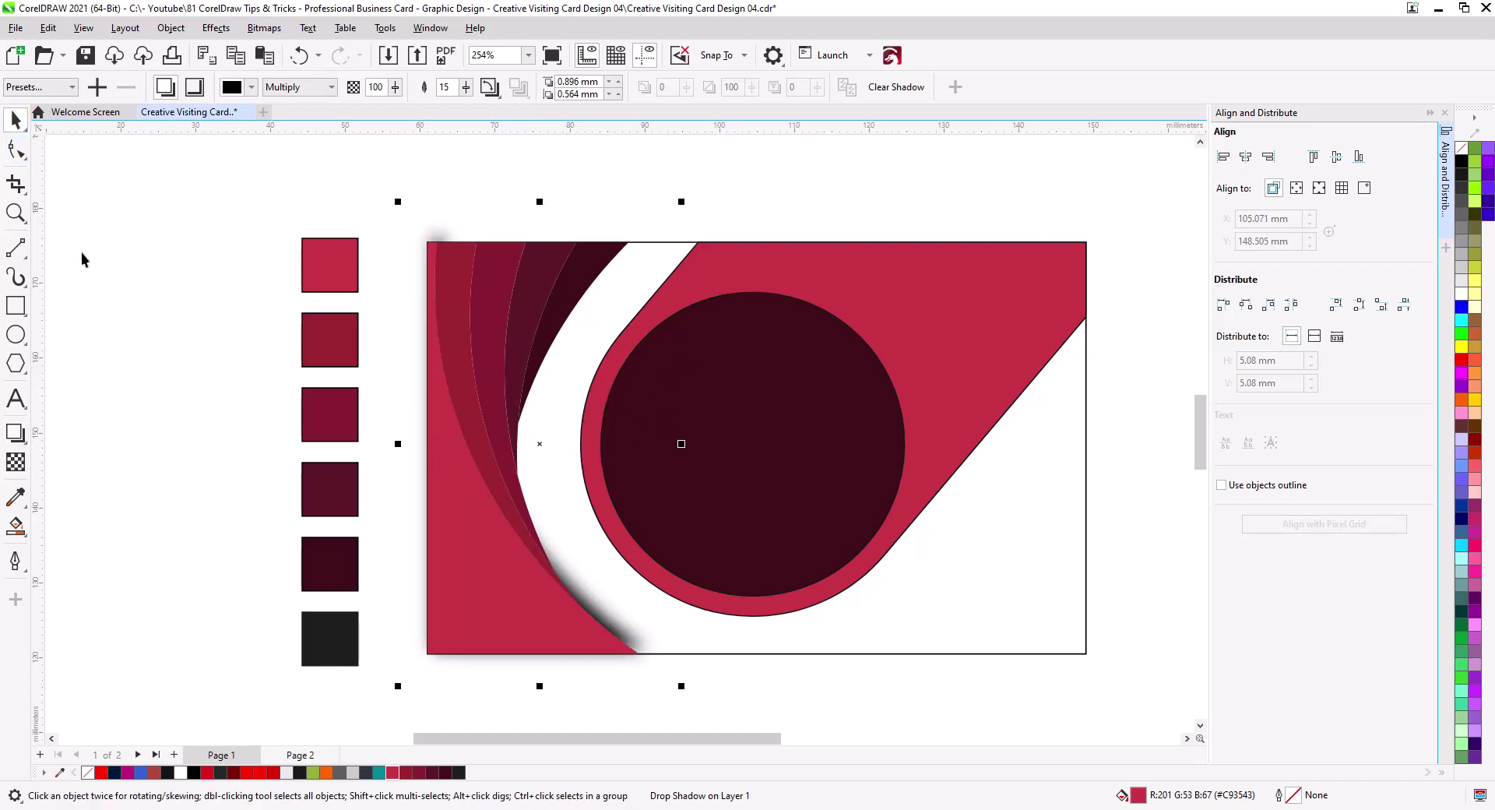
Bring the shadowed curve to the front of the page and lower its shadow's opacity.
{"action": "right_click", "coordinate": [467, 590]}
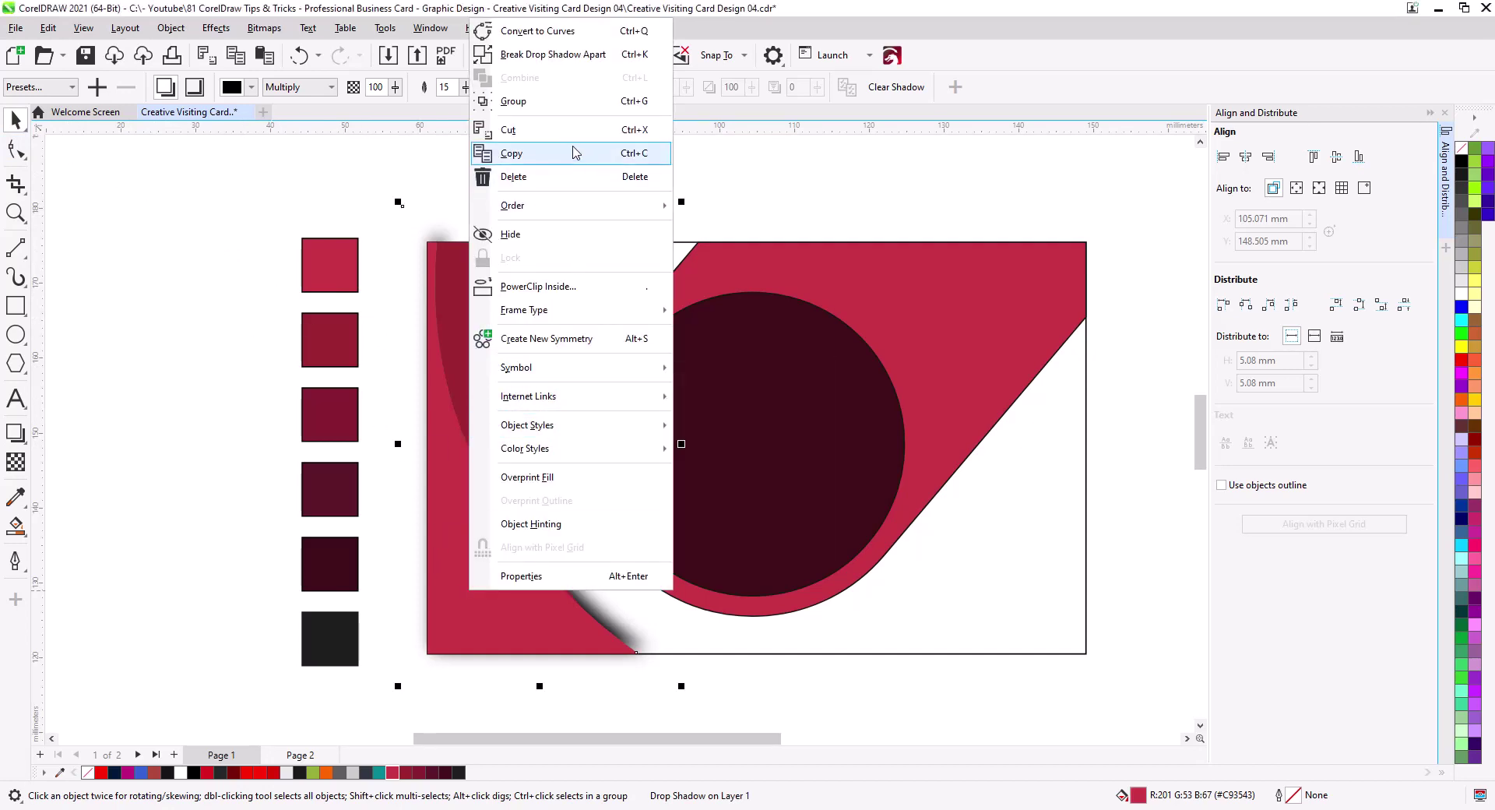
{"action": "mouse_move", "coordinate": [584, 206]}
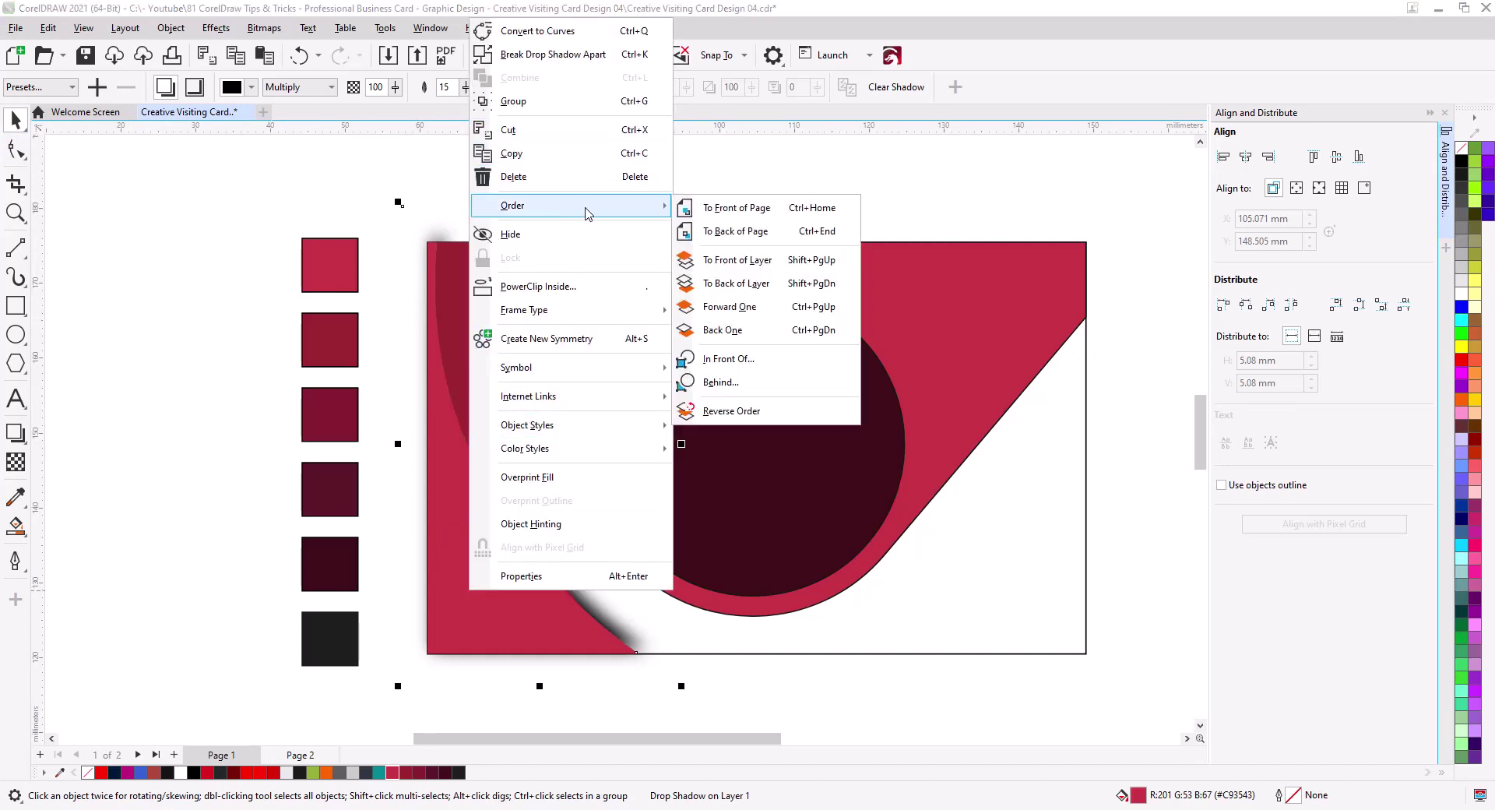
{"action": "left_click", "coordinate": [743, 209]}
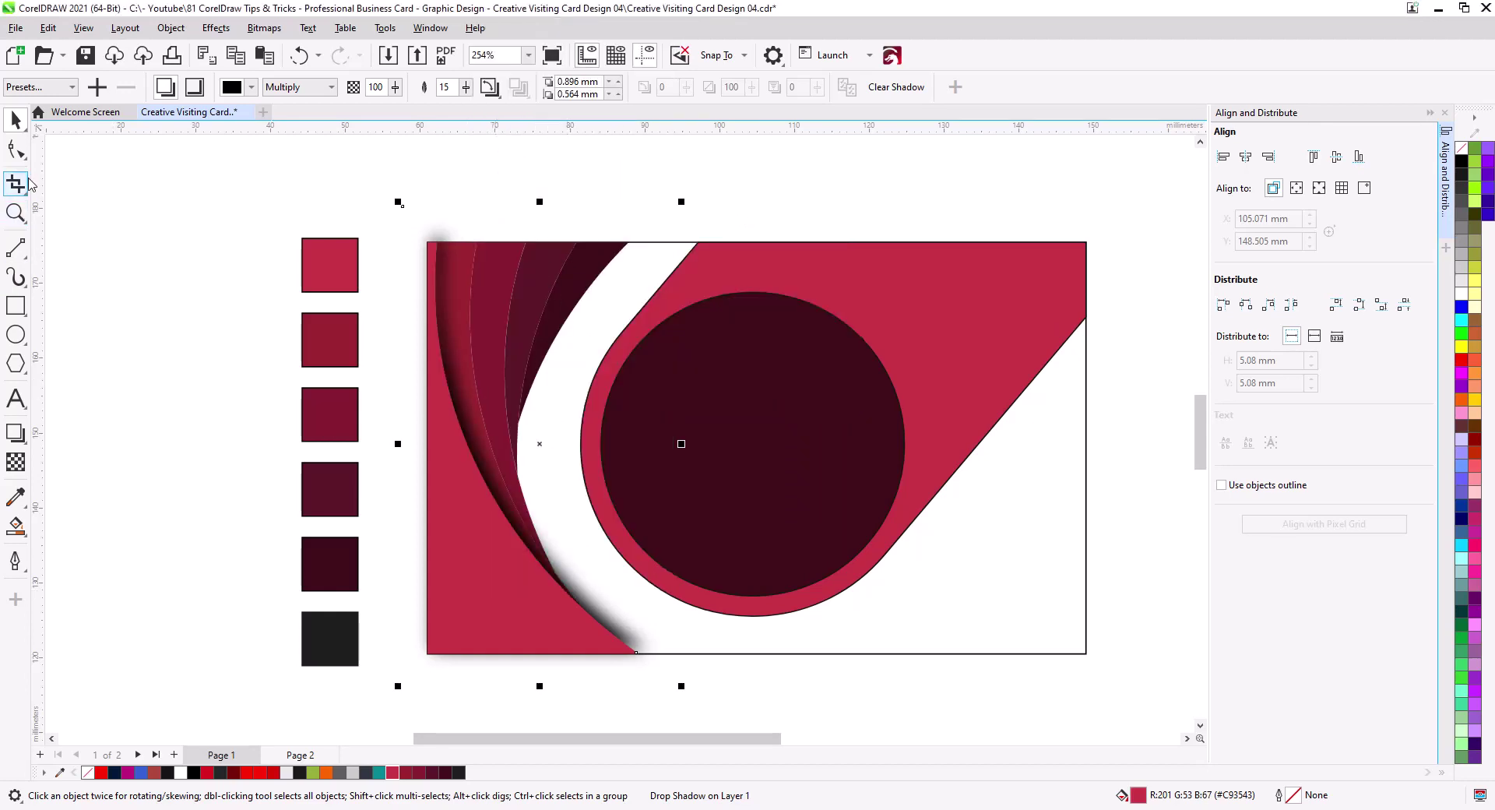
{"action": "left_click", "coordinate": [18, 436]}
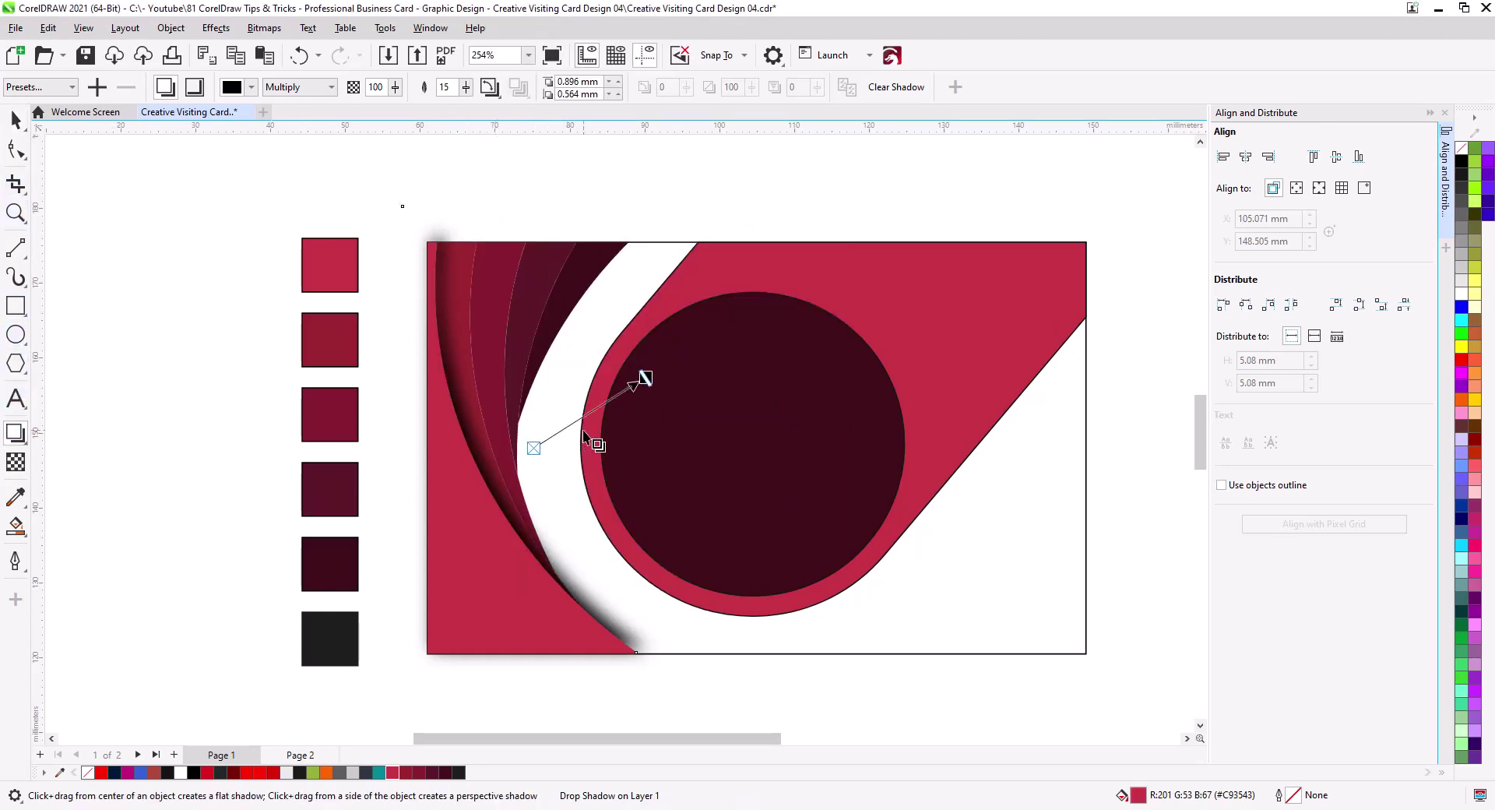
{"action": "scroll", "coordinate": [584, 434], "scroll_direction": "up", "scroll_amount": 2}
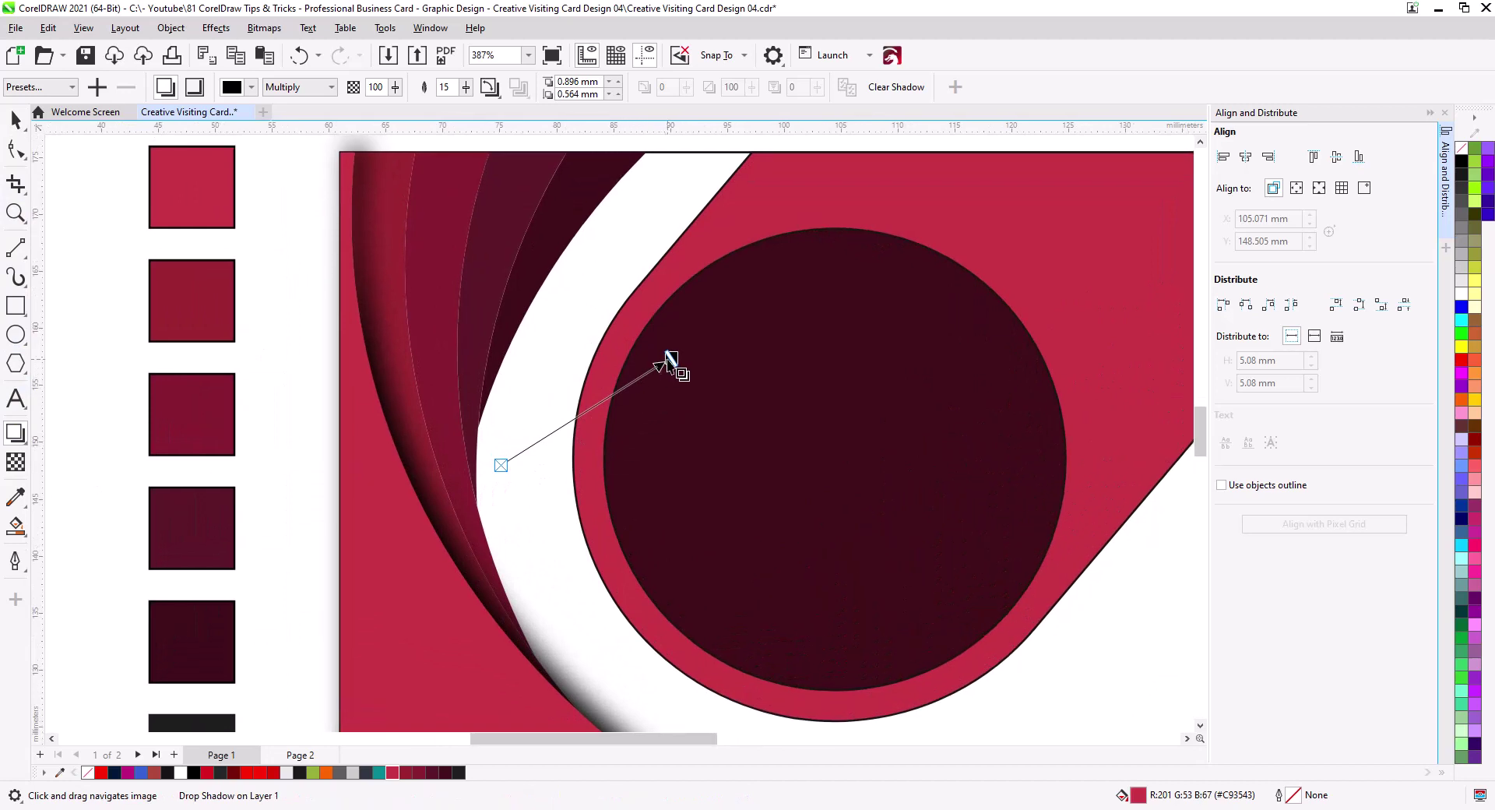
{"action": "mouse_move", "coordinate": [660, 363]}
{"action": "left_mouse_down"}
{"action": "mouse_move", "coordinate": [628, 385]}
{"action": "mouse_move", "coordinate": [666, 368]}
{"action": "mouse_move", "coordinate": [673, 381]}
{"action": "mouse_move", "coordinate": [652, 388]}
{"action": "left_mouse_up"}
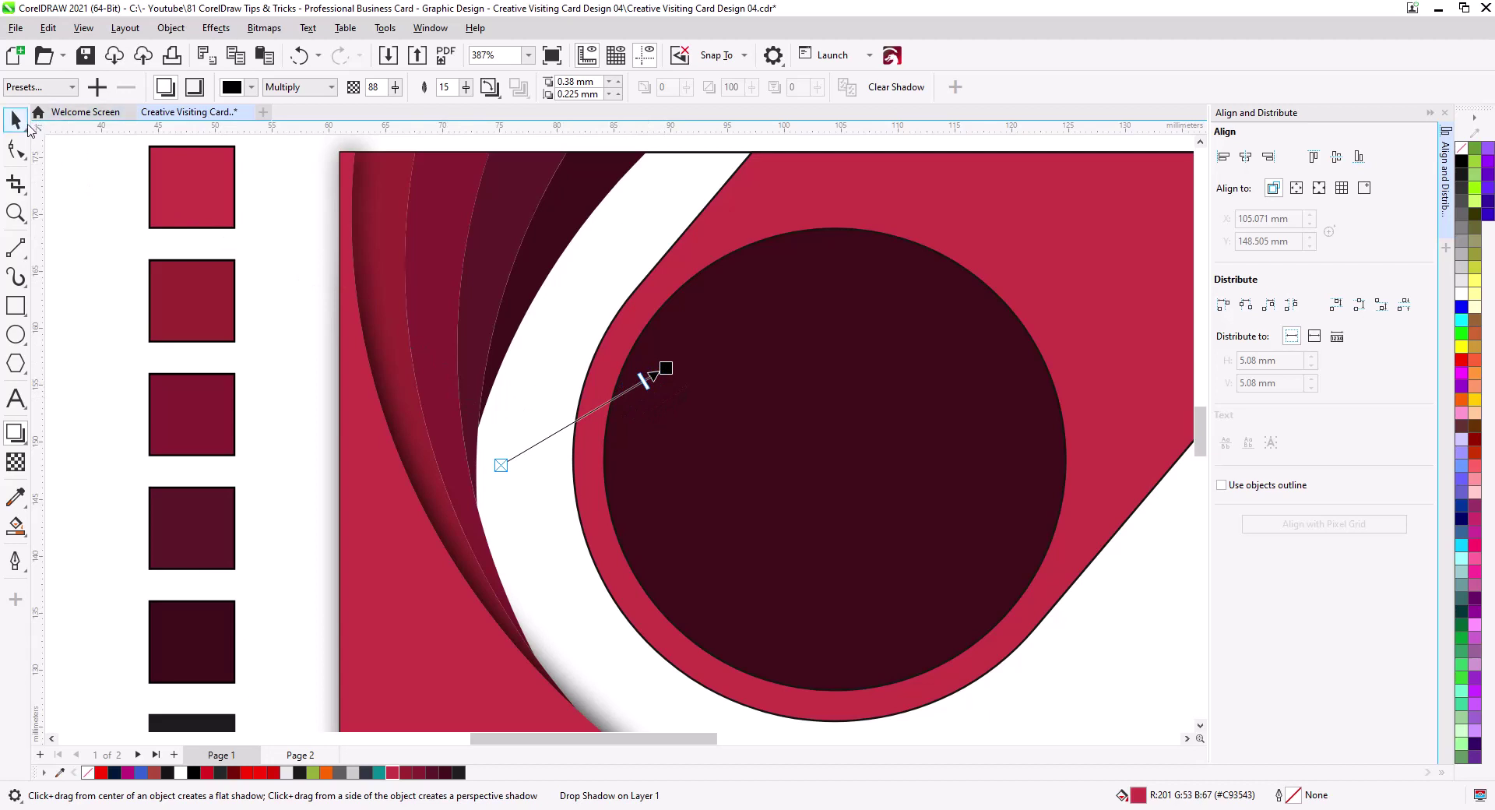
{"action": "left_click", "coordinate": [20, 123]}
Break the drop shadow apart and send the separated shadow to the back of the page.
{"action": "left_click_drag", "start_coordinate": [383, 458], "coordinate": [356, 265]}
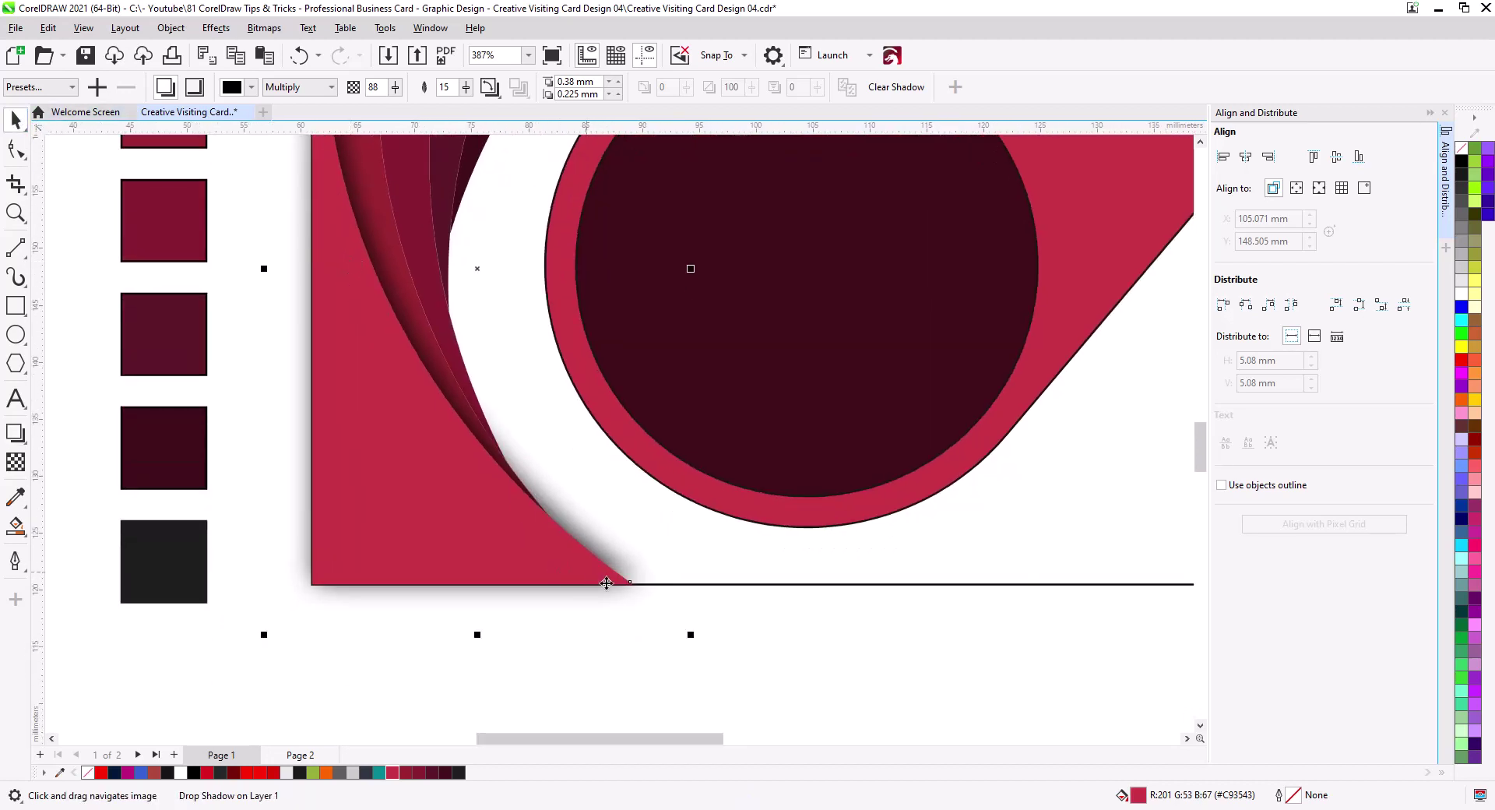
{"action": "right_click", "coordinate": [620, 619]}
{"action": "left_click", "coordinate": [684, 367]}
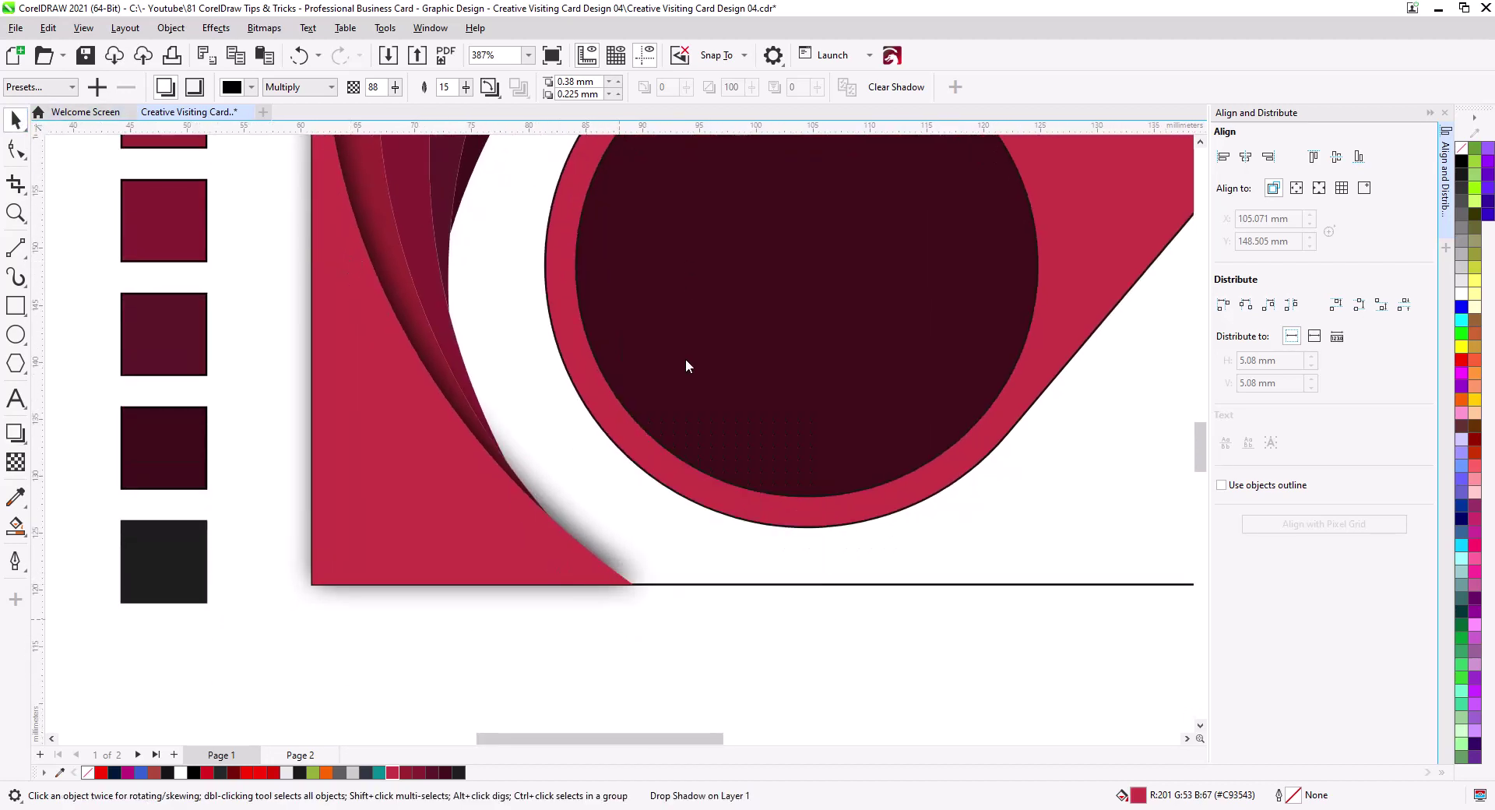
{"action": "left_click", "coordinate": [718, 633]}
{"action": "left_click", "coordinate": [595, 600]}
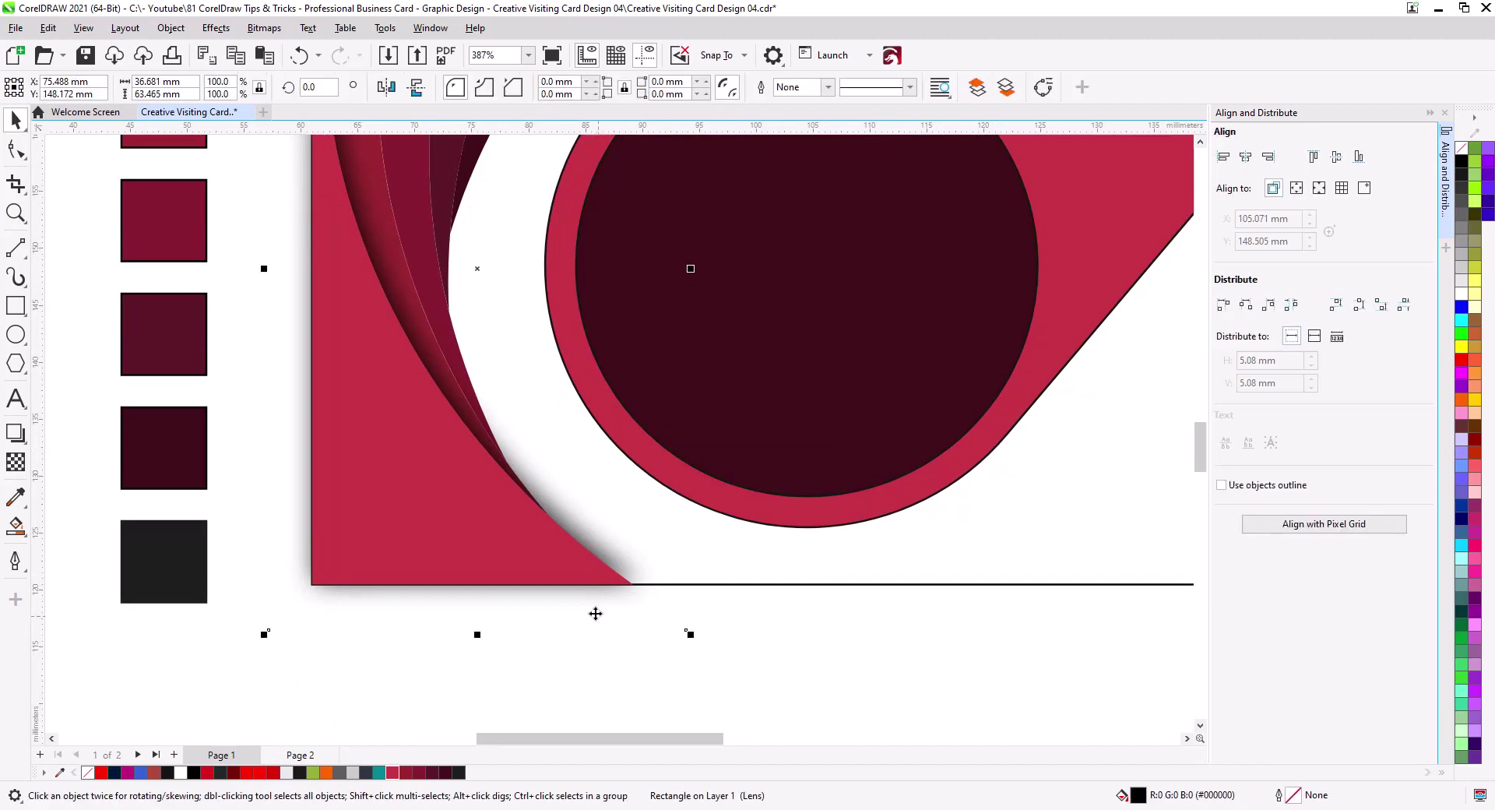
{"action": "left_click_drag", "start_coordinate": [571, 364], "coordinate": [619, 579]}
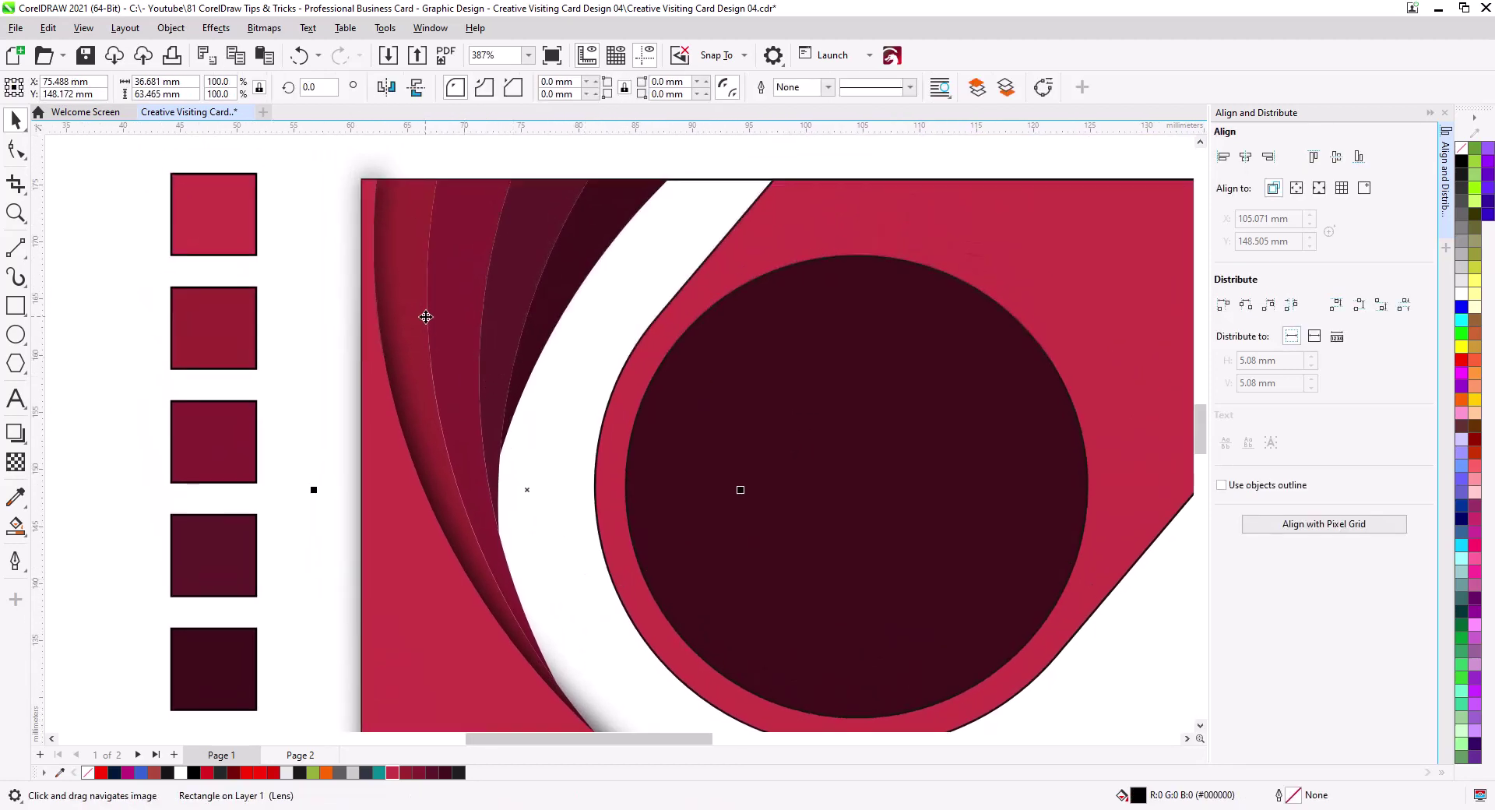
{"action": "right_click", "coordinate": [344, 469]}
{"action": "mouse_move", "coordinate": [427, 376]}
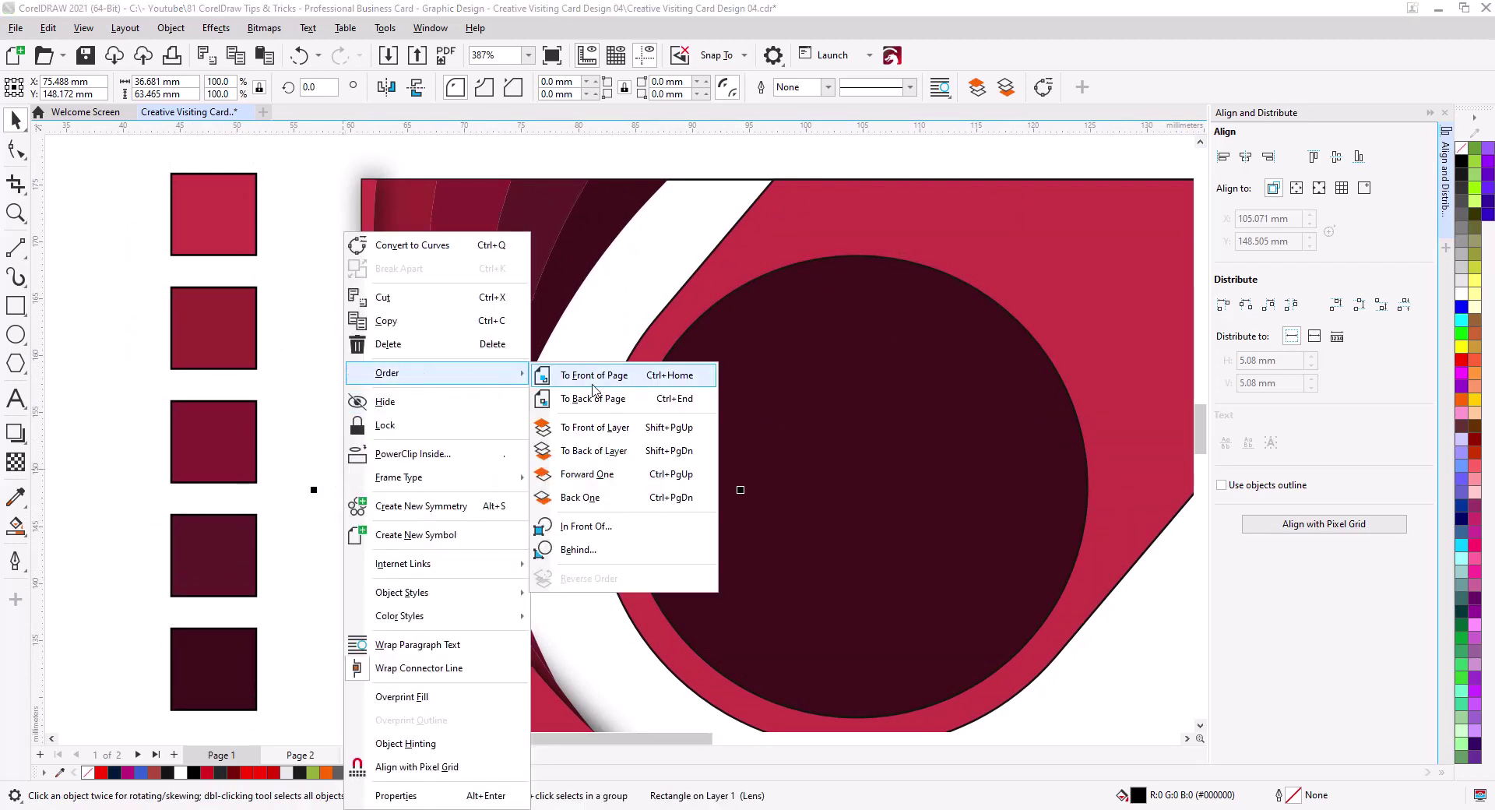
{"action": "left_click", "coordinate": [606, 400]}
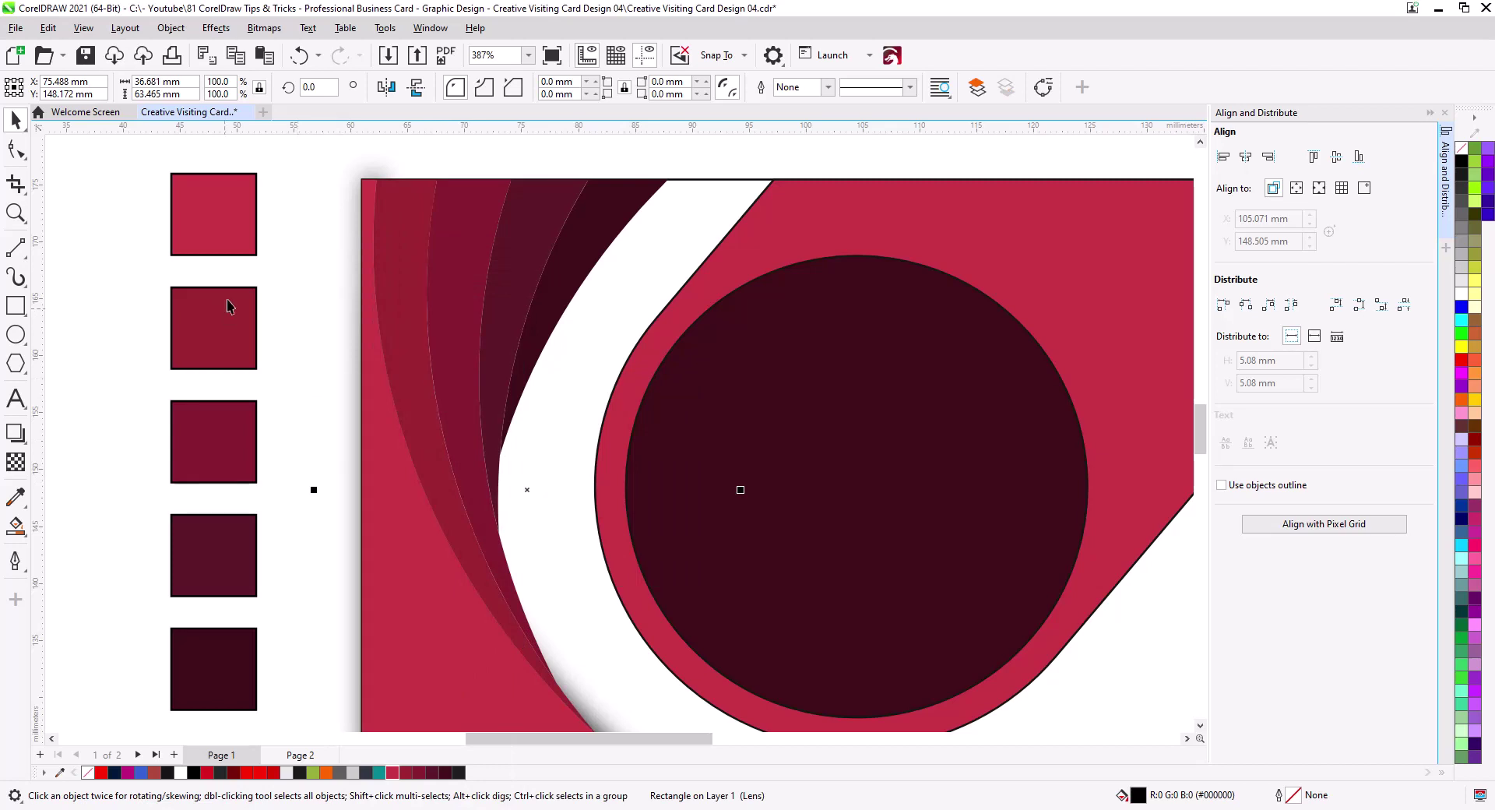
{"action": "left_click", "coordinate": [174, 29]}
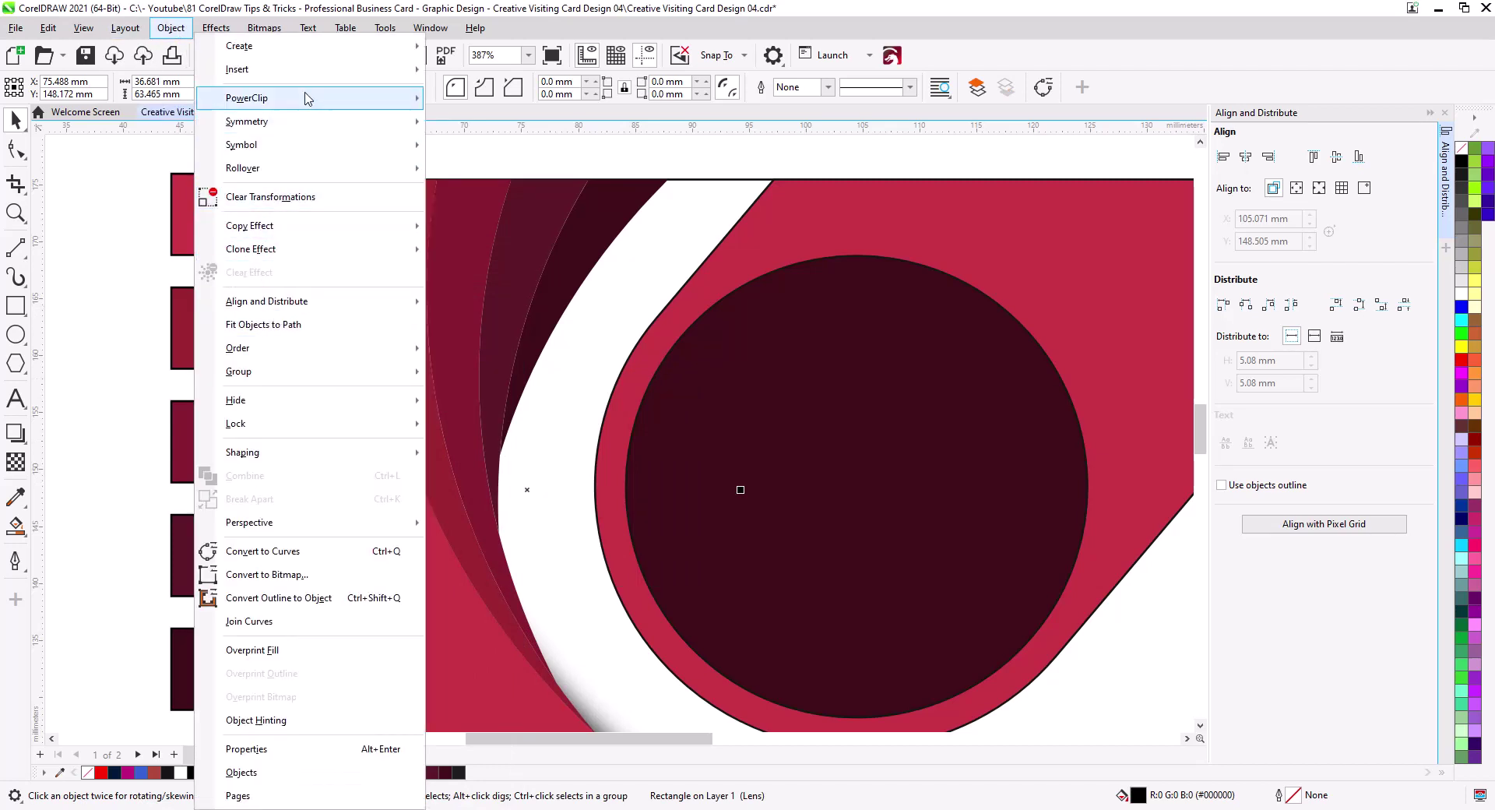
Place the separated shadow inside the leftmost curve as a PowerClip frame.
{"action": "mouse_move", "coordinate": [310, 99]}
{"action": "left_click", "coordinate": [456, 101]}
{"action": "left_click", "coordinate": [389, 308]}
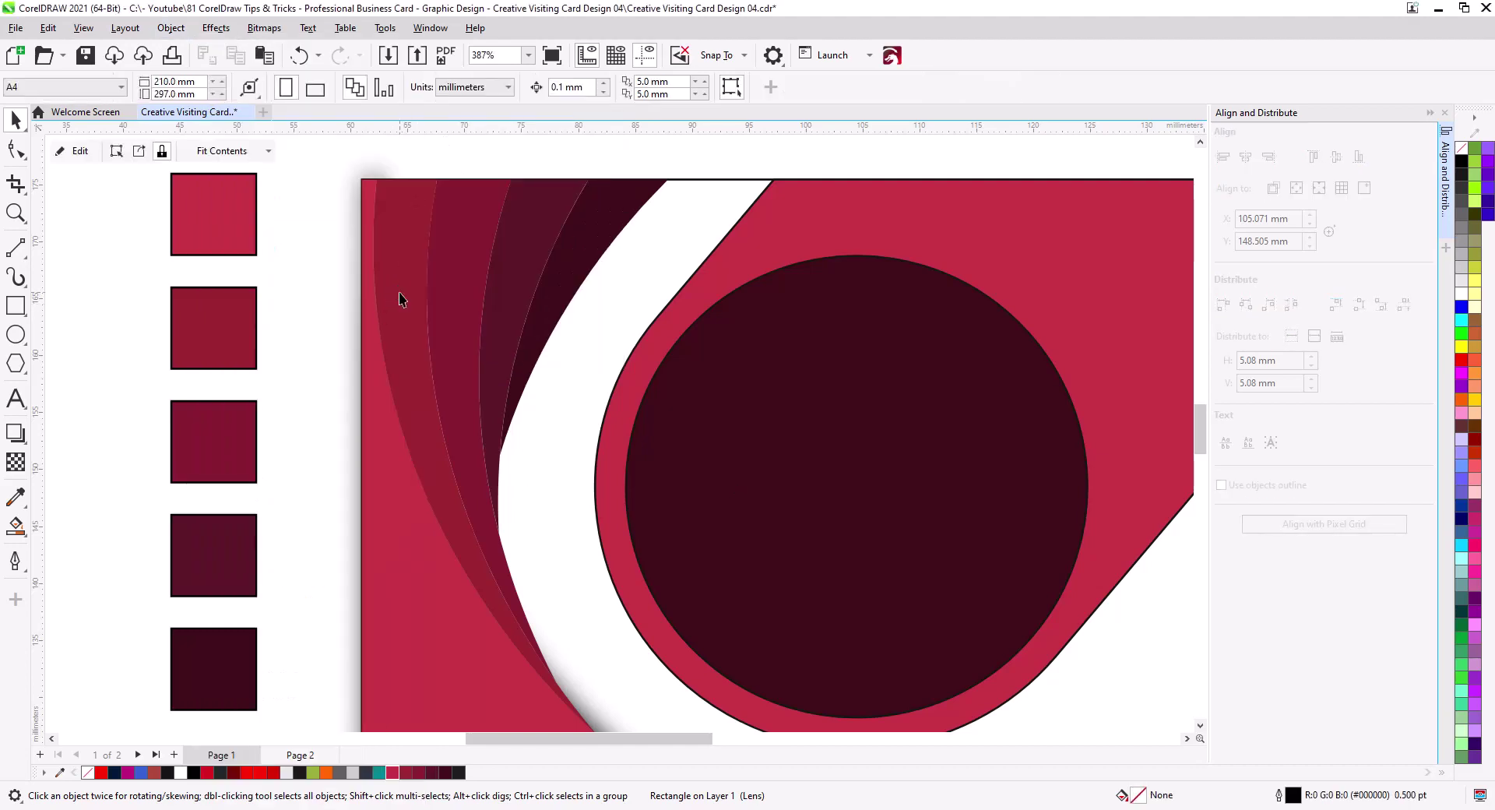
{"action": "left_click_drag", "start_coordinate": [432, 465], "coordinate": [401, 454]}
{"action": "key", "text": "Escape"}
{"action": "left_click", "coordinate": [378, 327]}
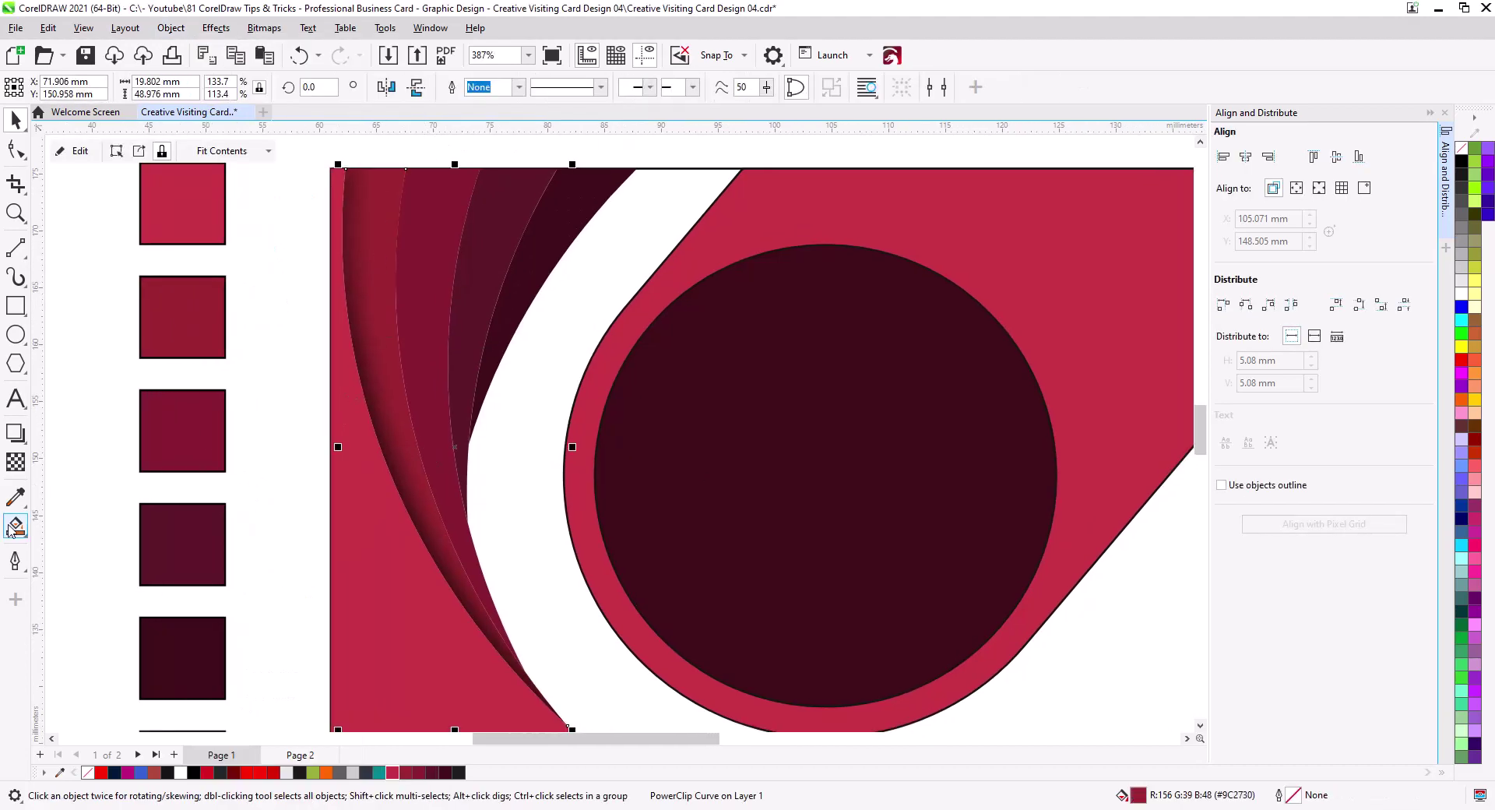
Cast a flat drop shadow from the clipped curve and raise its opacity to full.
{"action": "left_click", "coordinate": [16, 433]}
{"action": "left_click_drag", "start_coordinate": [396, 334], "coordinate": [449, 306]}
{"action": "key", "text": "ctrl+z"}
{"action": "left_click_drag", "start_coordinate": [409, 425], "coordinate": [575, 376]}
{"action": "left_click_drag", "start_coordinate": [514, 413], "coordinate": [574, 378]}
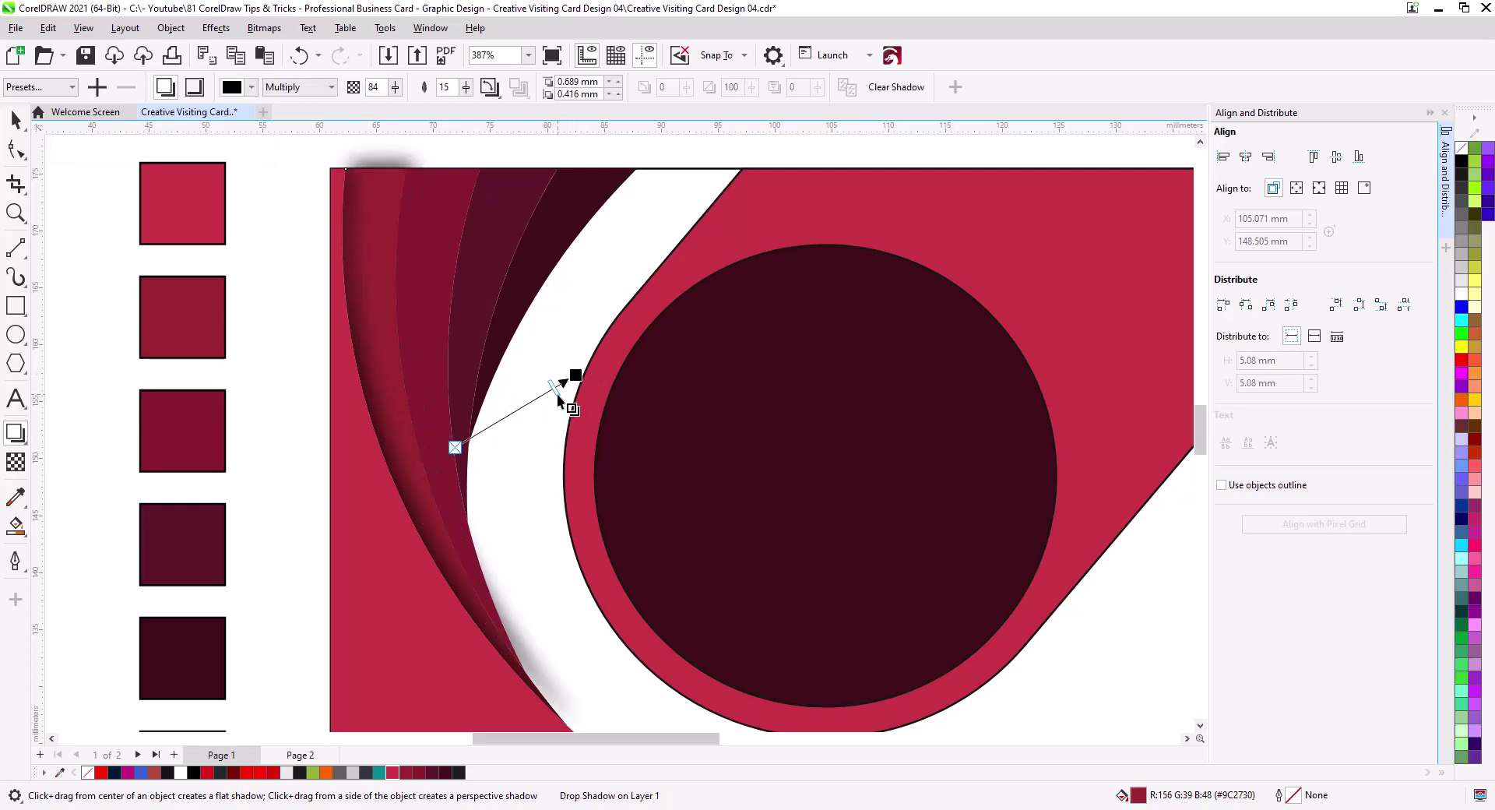
{"action": "left_click", "coordinate": [15, 119]}
Place the lens rectangle inside the band curve, then edit the PowerClip and delete it.
{"action": "left_click", "coordinate": [300, 174]}
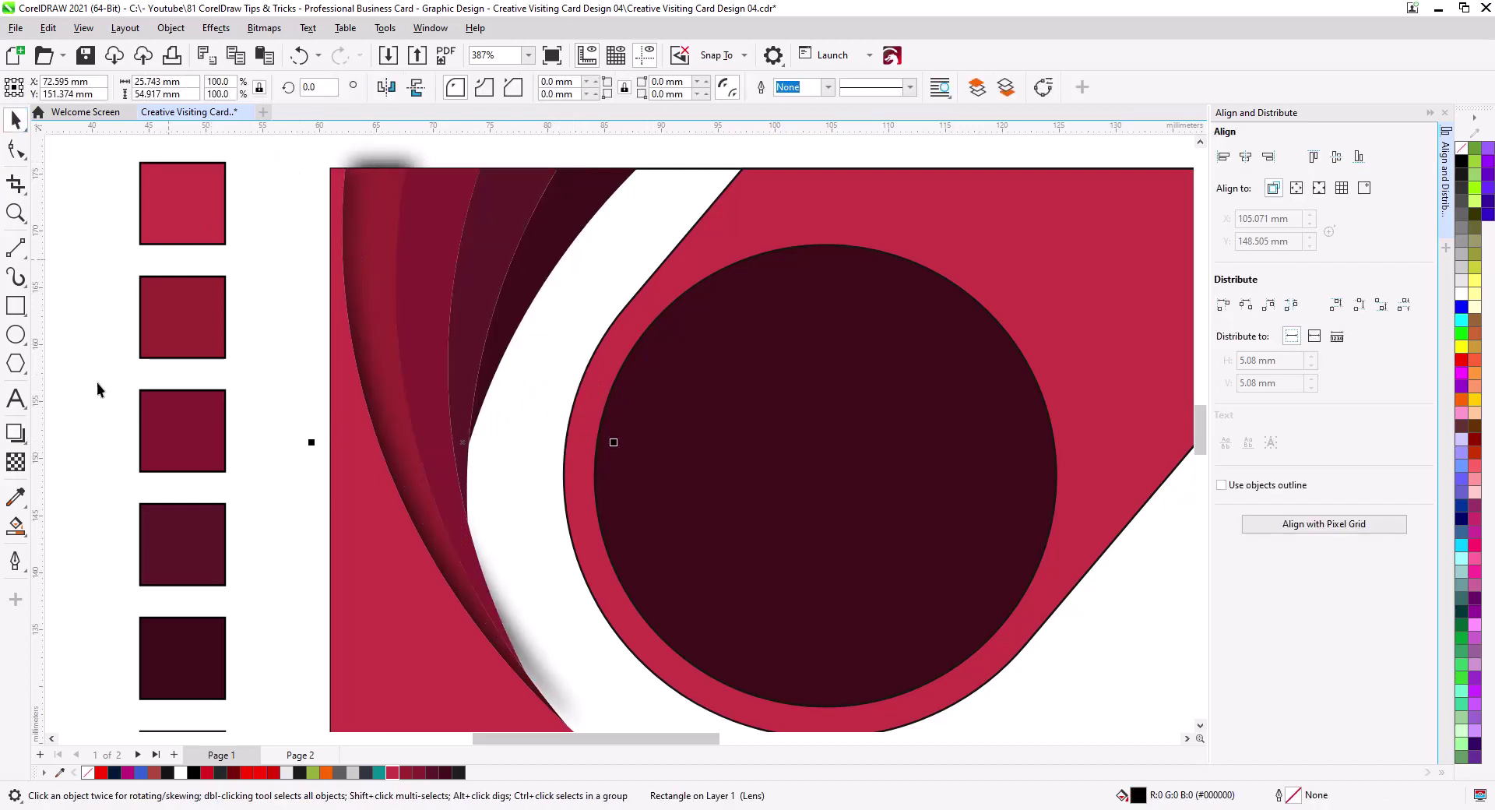
{"action": "left_click", "coordinate": [170, 27]}
{"action": "mouse_move", "coordinate": [390, 98]}
{"action": "left_click", "coordinate": [474, 102]}
{"action": "left_click", "coordinate": [405, 294]}
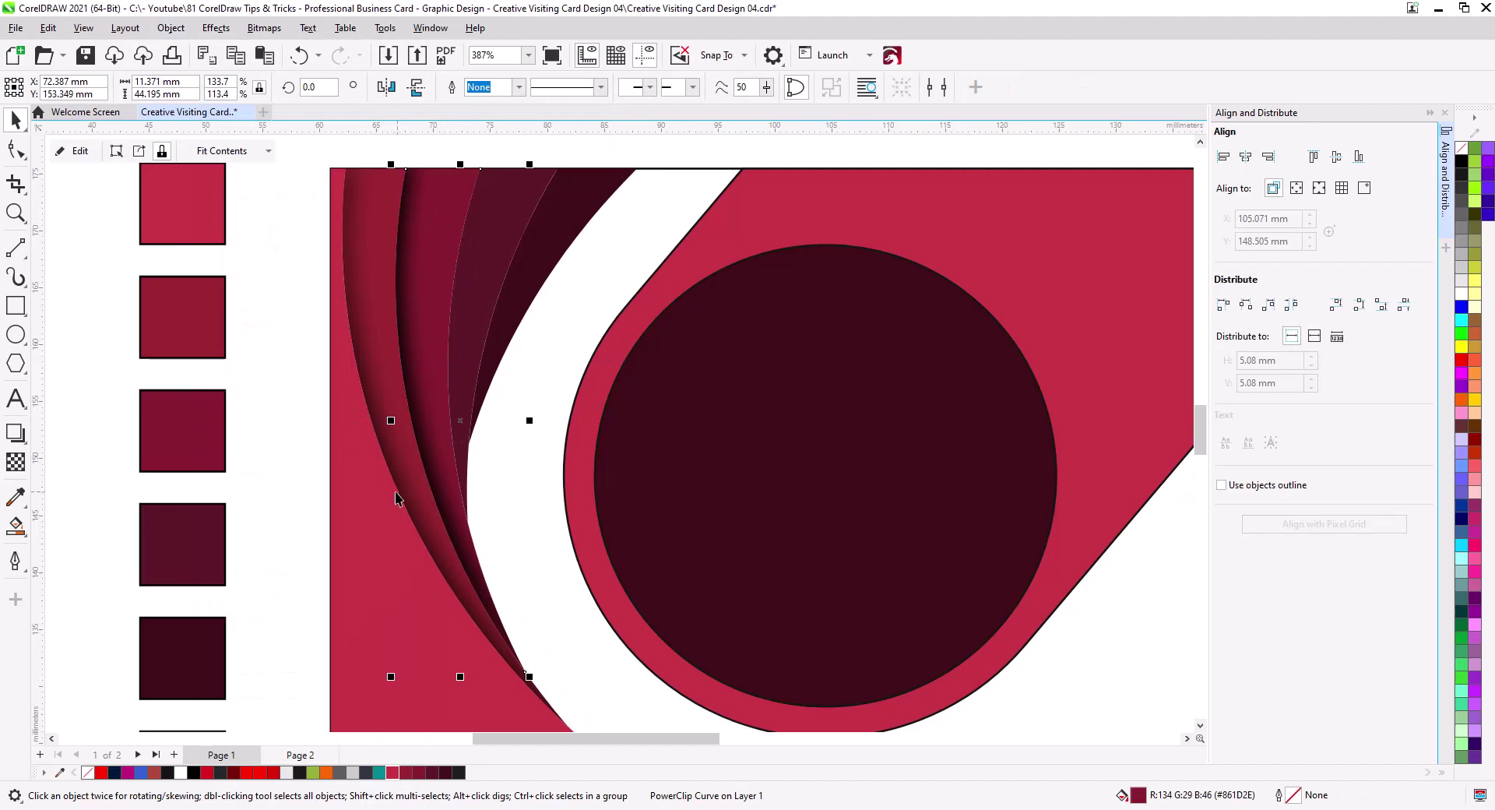
{"action": "left_click", "coordinate": [379, 531]}
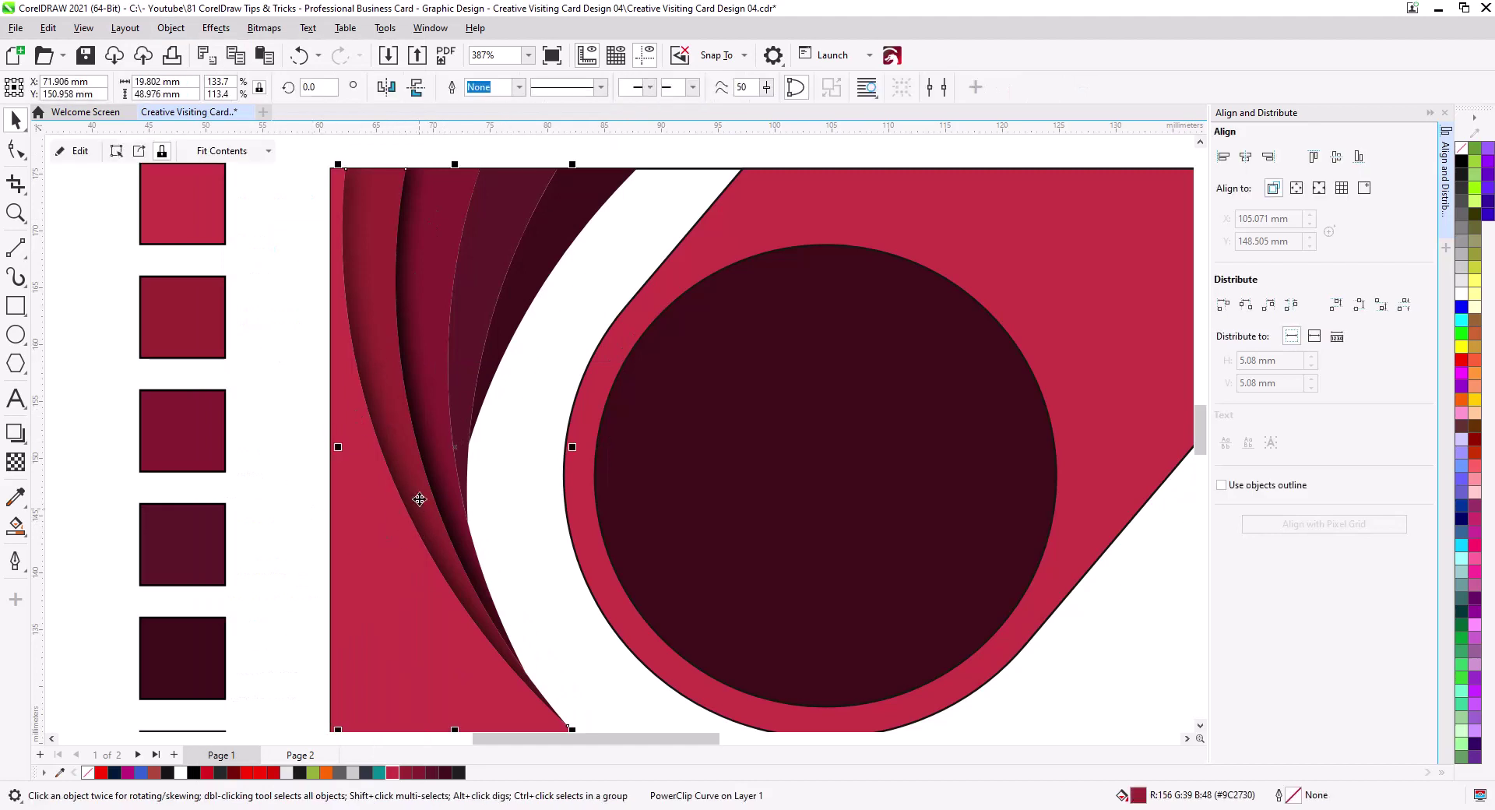
{"action": "left_click", "coordinate": [404, 589]}
{"action": "key", "text": "Delete"}
{"action": "left_click", "coordinate": [82, 151]}
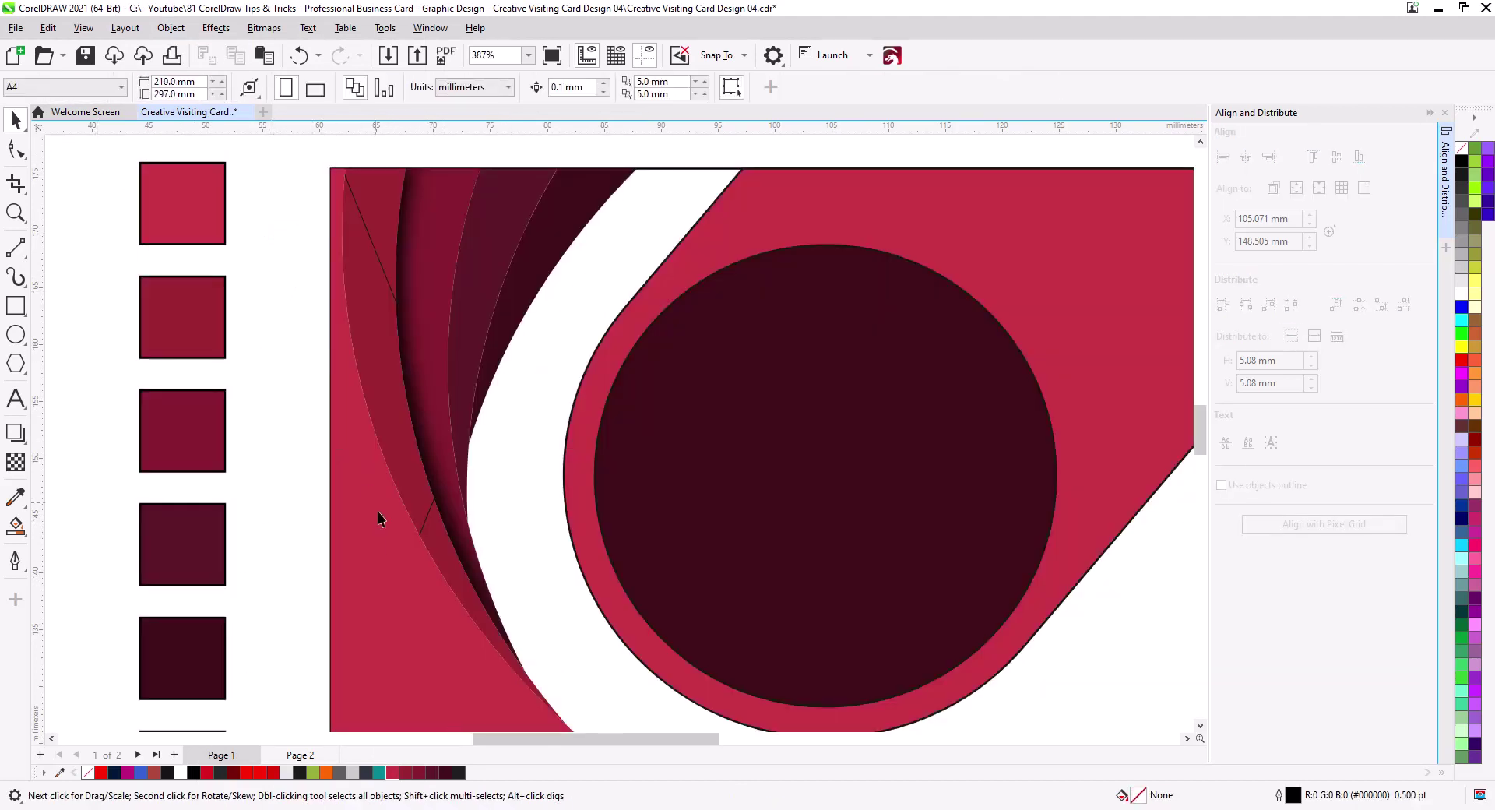
Cast a Multiply drop shadow (100 opacity, 15 feather) from the outer left crimson band toward the circle.
{"action": "left_click", "coordinate": [376, 516]}
{"action": "left_click", "coordinate": [15, 432]}
{"action": "left_click_drag", "start_coordinate": [492, 482], "coordinate": [659, 387]}
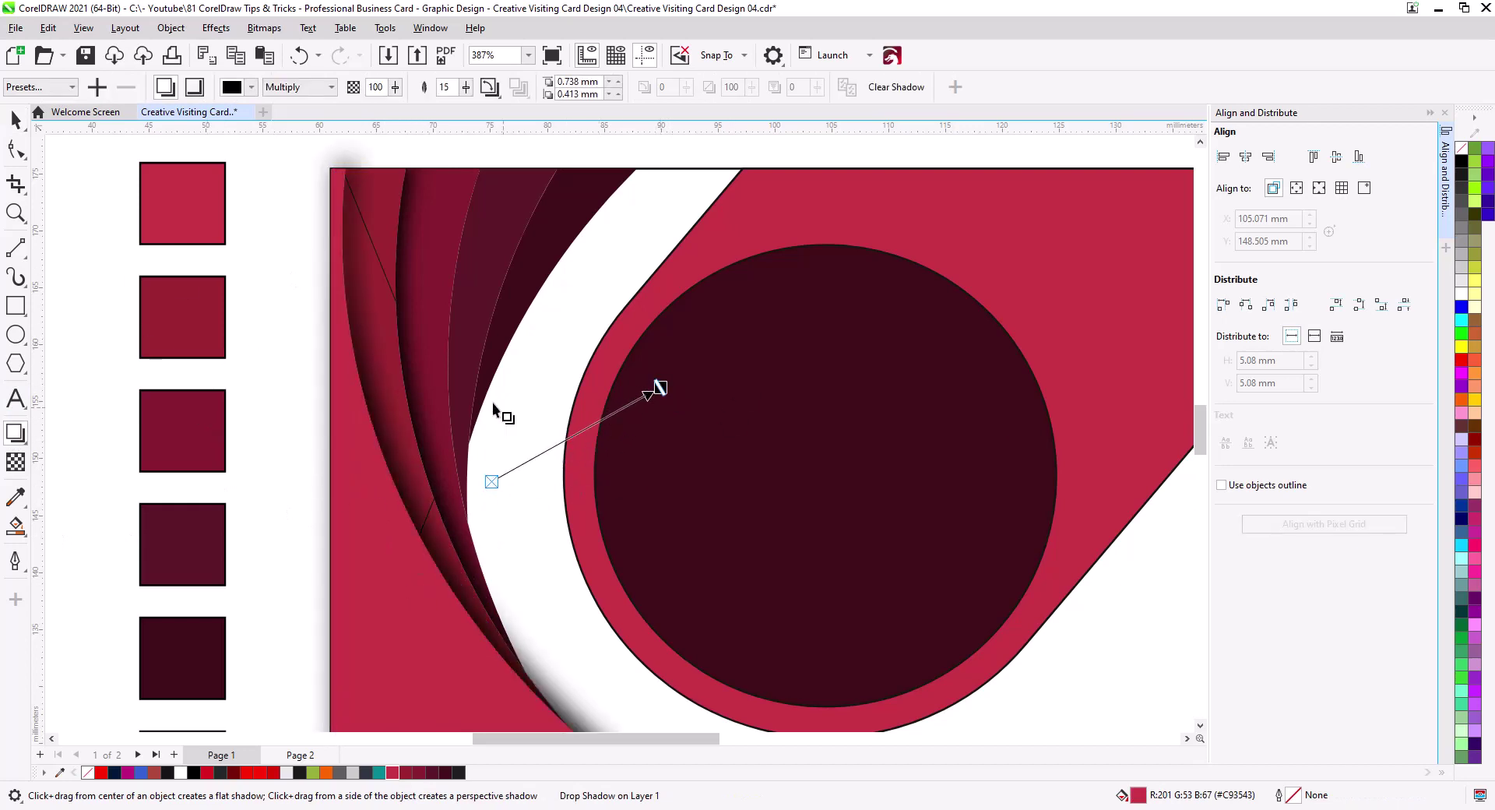
{"action": "key", "text": "space"}
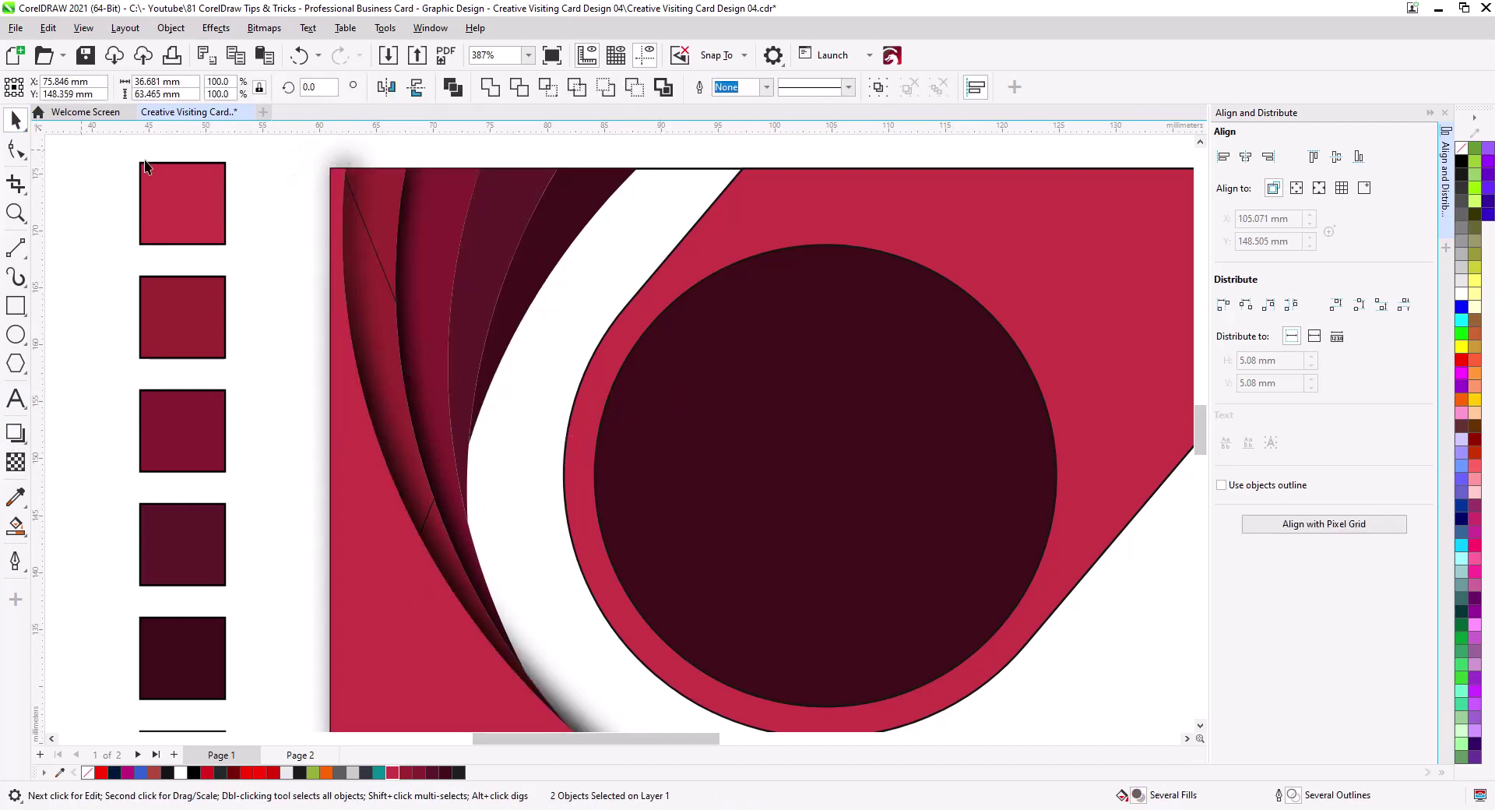
Send the first band's shadow behind it and clip it inside that band.
{"action": "key", "text": "shift+Page_Down"}
{"action": "left_click", "coordinate": [170, 30]}
{"action": "left_click", "coordinate": [483, 101]}
{"action": "left_click", "coordinate": [367, 285]}
{"action": "key", "text": "Escape"}
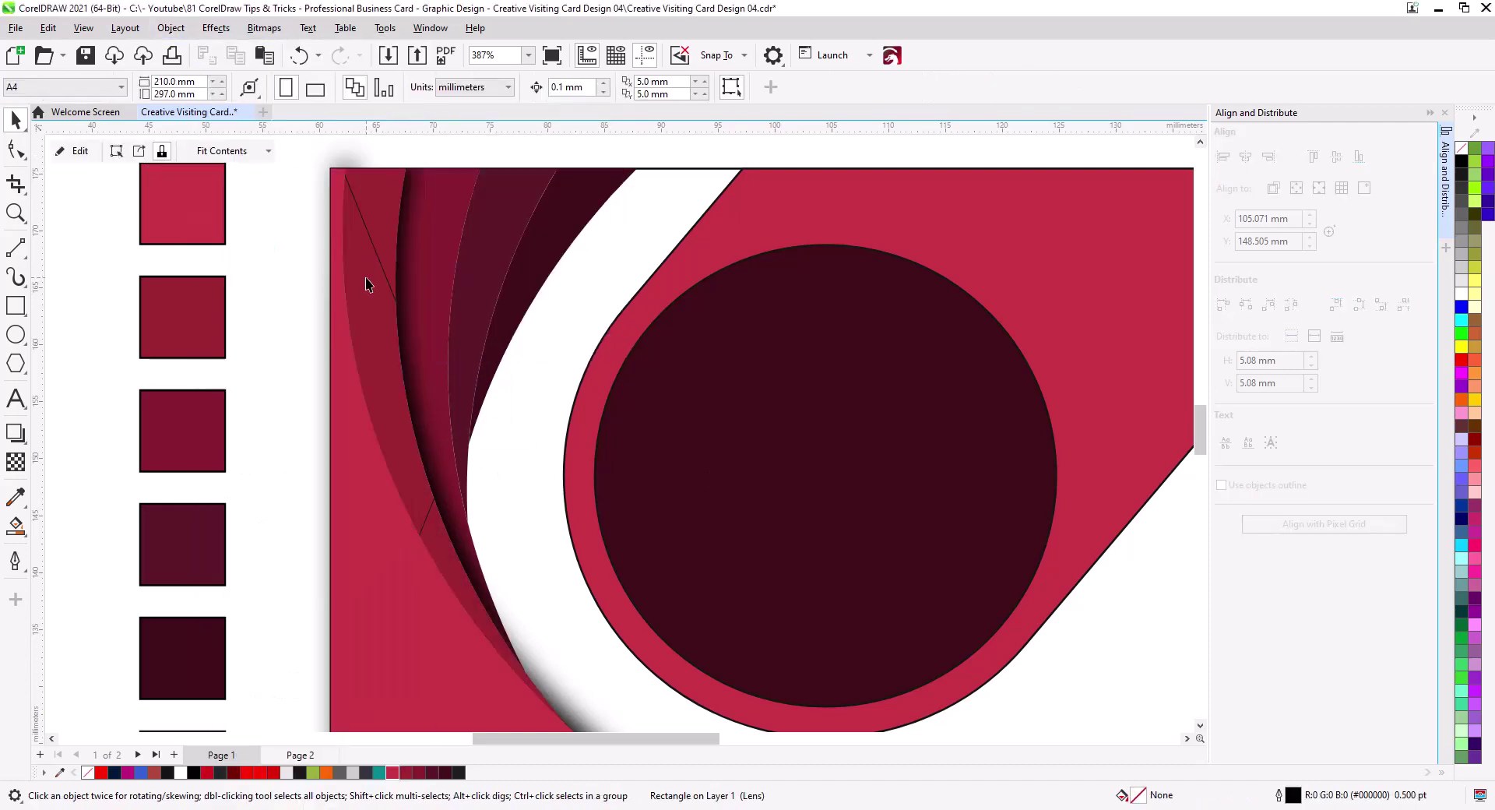
Shadow the second band toward the circle, break the shadow apart, and clip it inside the band.
{"action": "left_click", "coordinate": [417, 325]}
{"action": "key", "text": "space"}
{"action": "left_click_drag", "start_coordinate": [460, 421], "coordinate": [533, 454]}
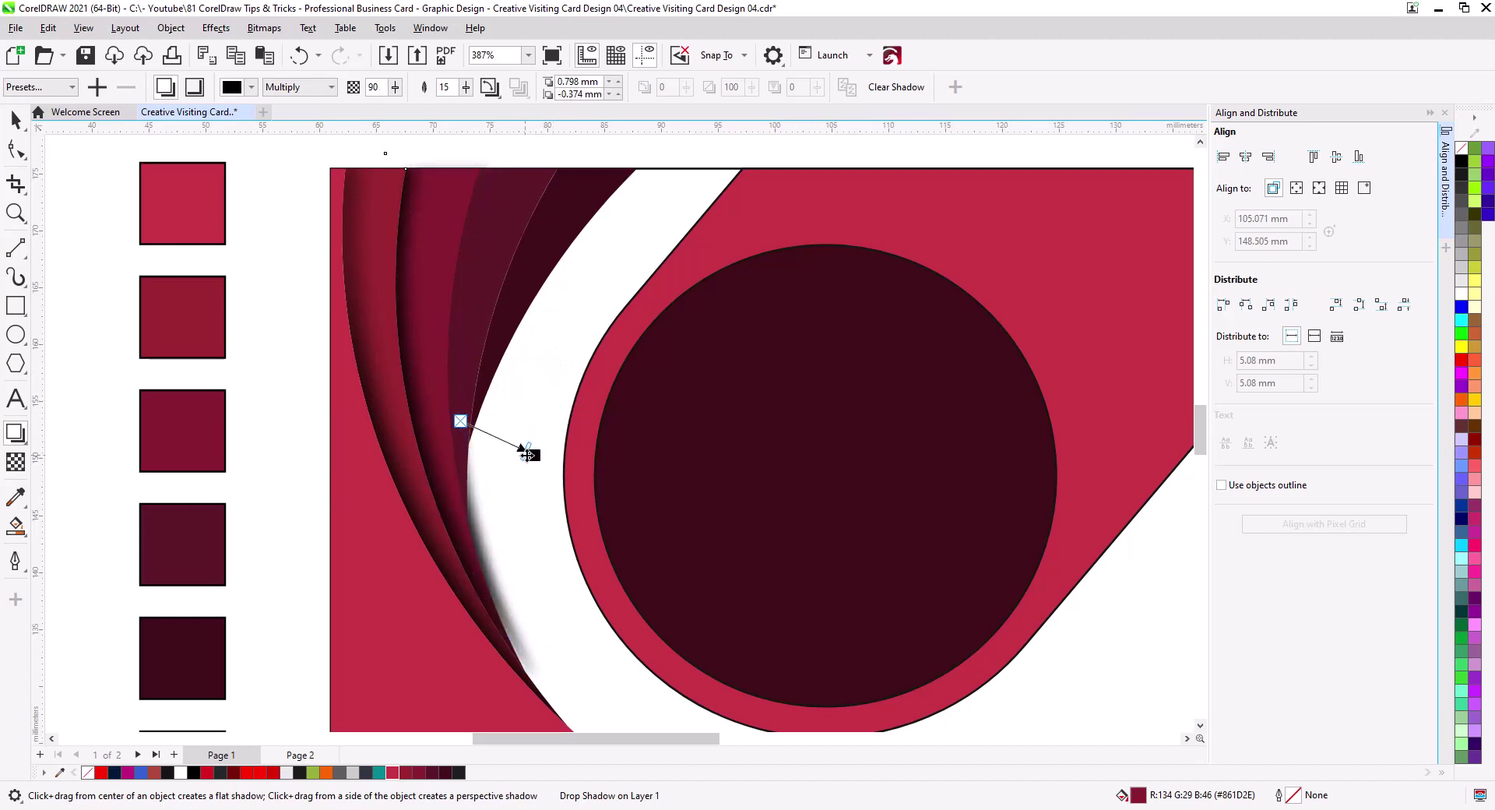
{"action": "left_click_drag", "start_coordinate": [481, 601], "coordinate": [416, 513]}
{"action": "right_click", "coordinate": [443, 530]}
{"action": "left_click", "coordinate": [510, 256]}
{"action": "key", "text": "space"}
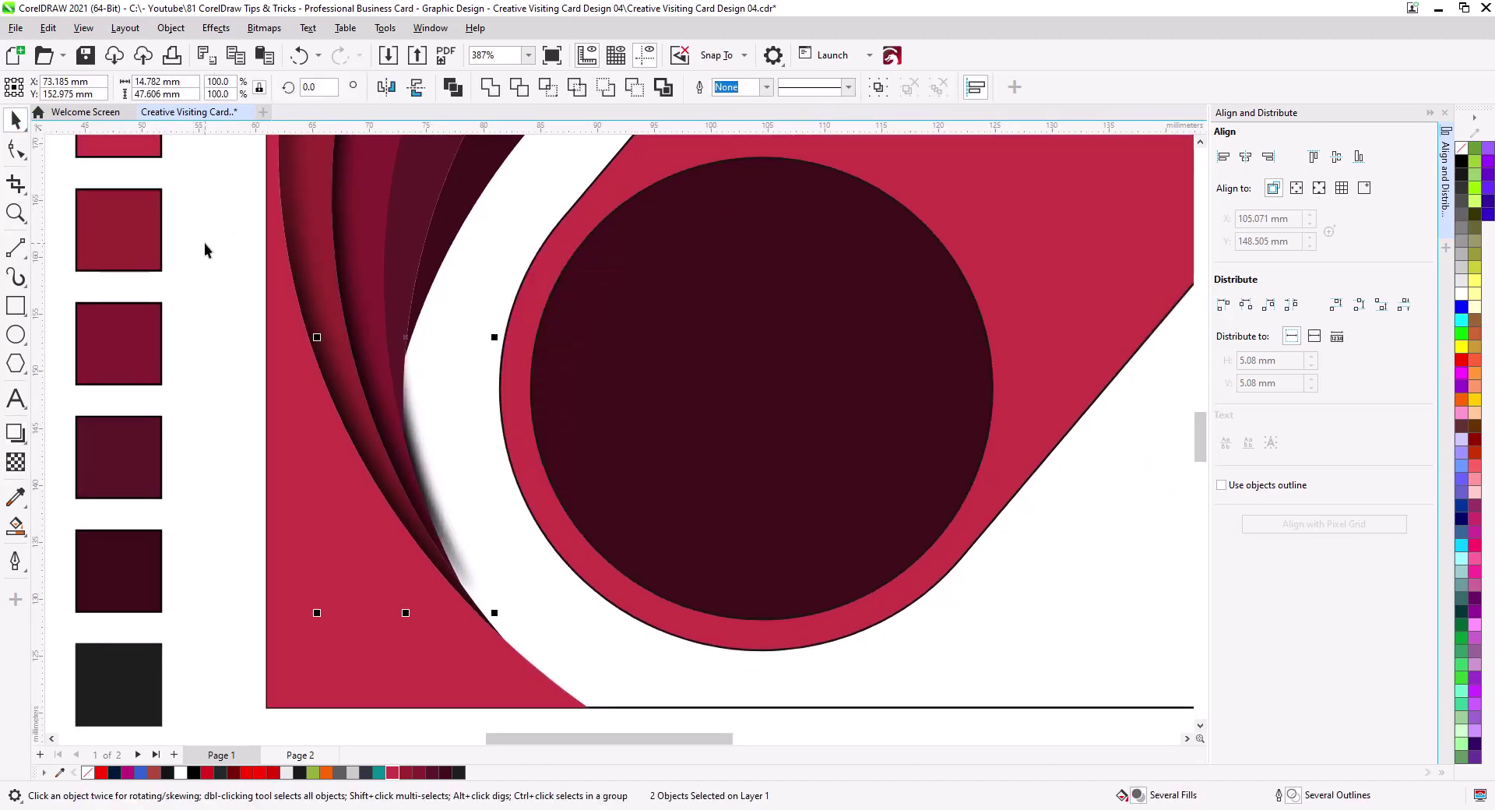
{"action": "left_click", "coordinate": [170, 27]}
{"action": "mouse_move", "coordinate": [257, 98]}
{"action": "left_click", "coordinate": [475, 97]}
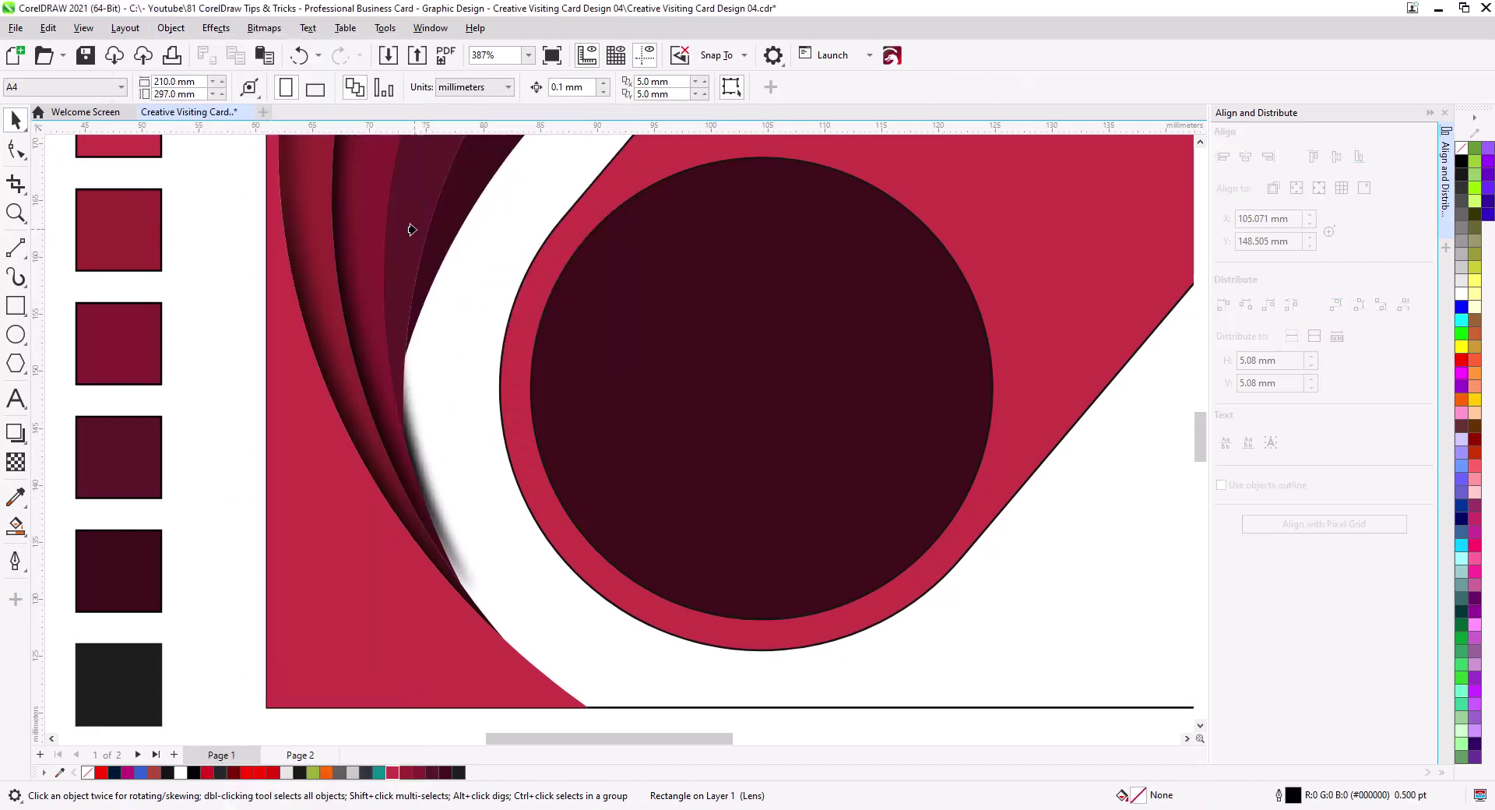
{"action": "scroll", "coordinate": [411, 230], "scroll_direction": "up", "scroll_amount": 2}
{"action": "left_click", "coordinate": [416, 290]}
{"action": "left_click", "coordinate": [466, 166]}
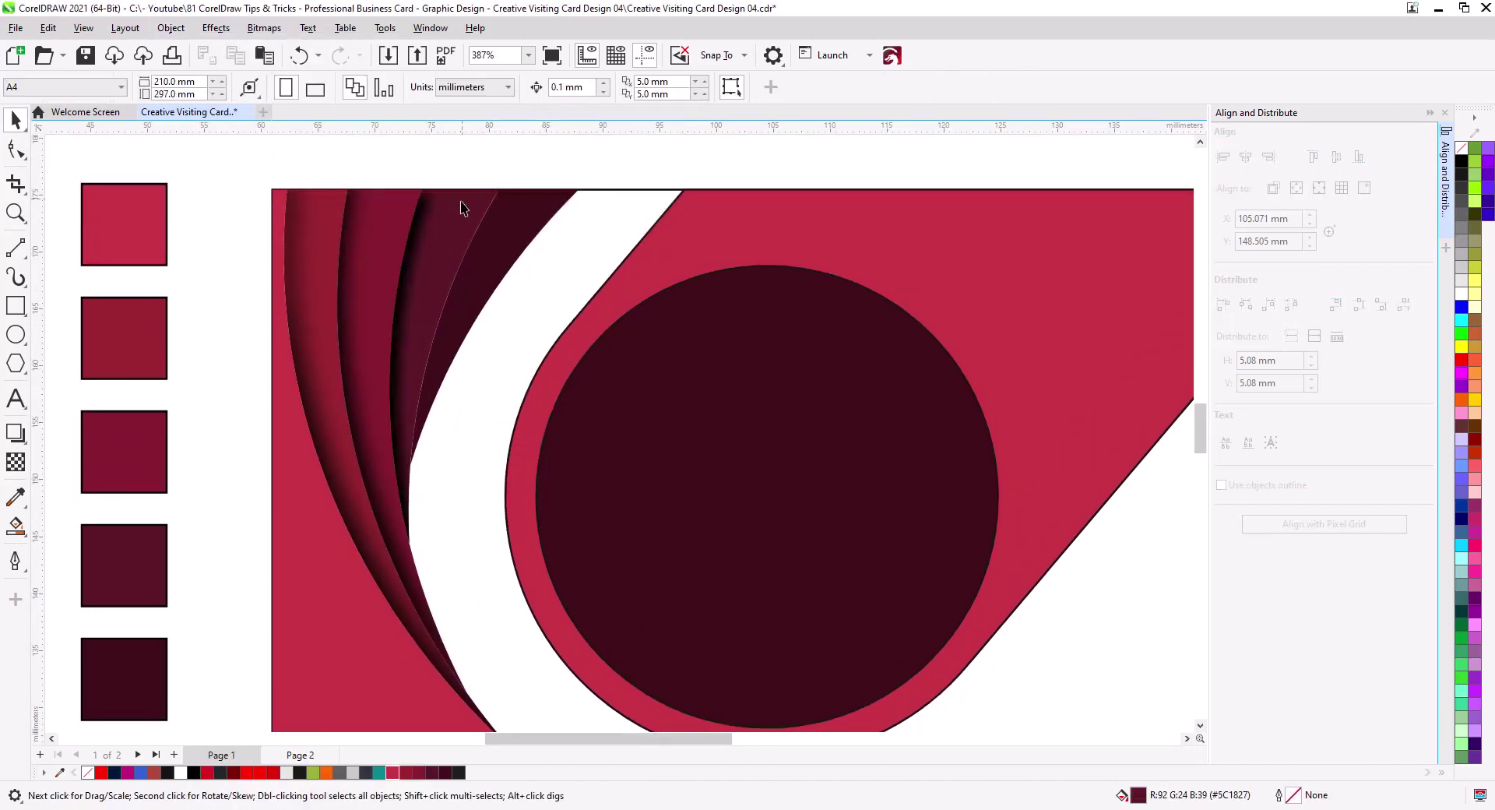
Shadow the third band, break the shadow apart, and PowerClip it inside that band.
{"action": "left_click", "coordinate": [463, 207]}
{"action": "left_click", "coordinate": [15, 434]}
{"action": "left_click_drag", "start_coordinate": [445, 367], "coordinate": [500, 407]}
{"action": "key", "text": "space"}
{"action": "right_click", "coordinate": [419, 529]}
{"action": "left_click", "coordinate": [494, 253]}
{"action": "key", "text": "Escape"}
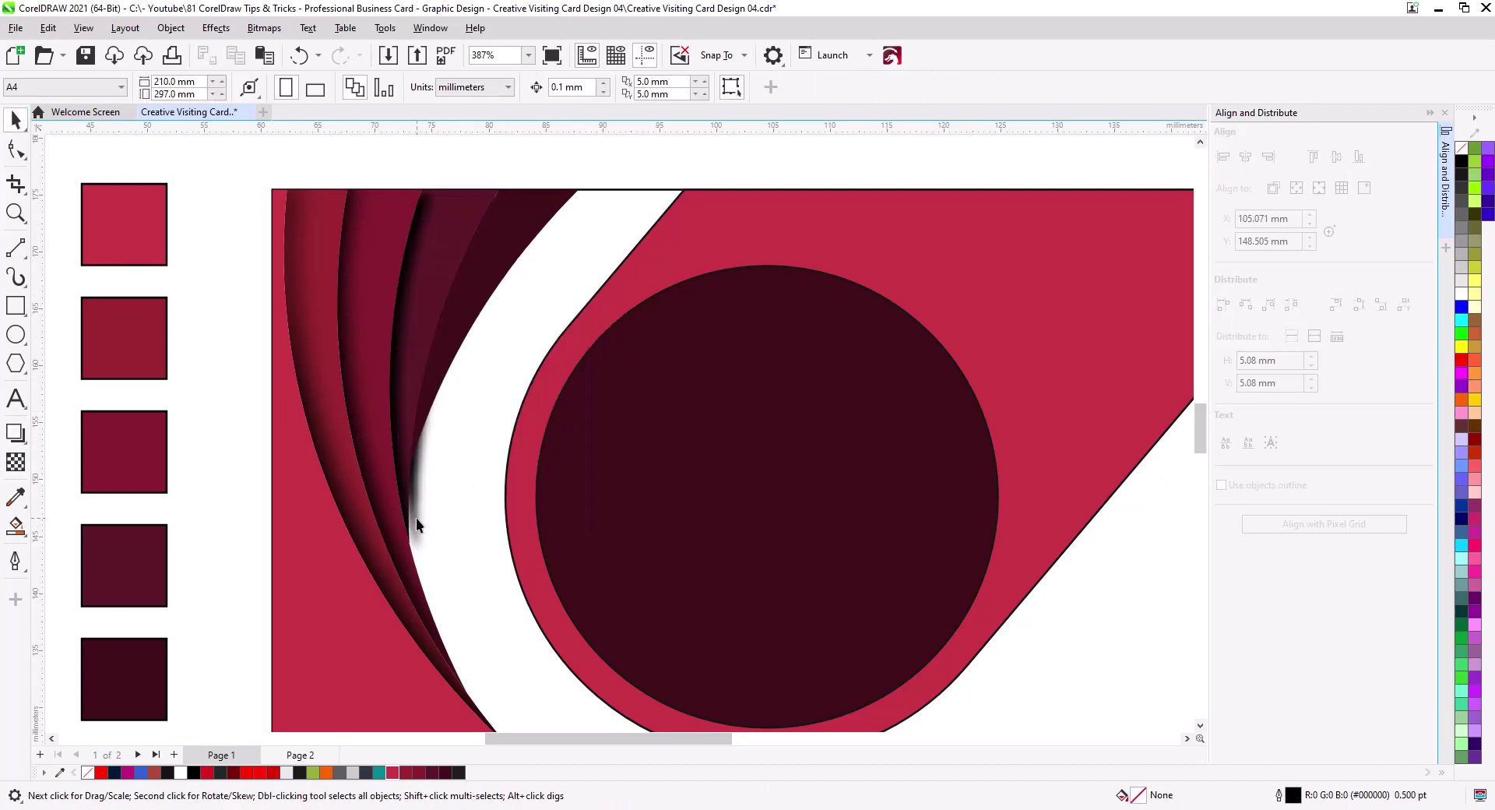
{"action": "left_click", "coordinate": [416, 518]}
{"action": "left_click", "coordinate": [172, 28]}
{"action": "left_click", "coordinate": [419, 280]}
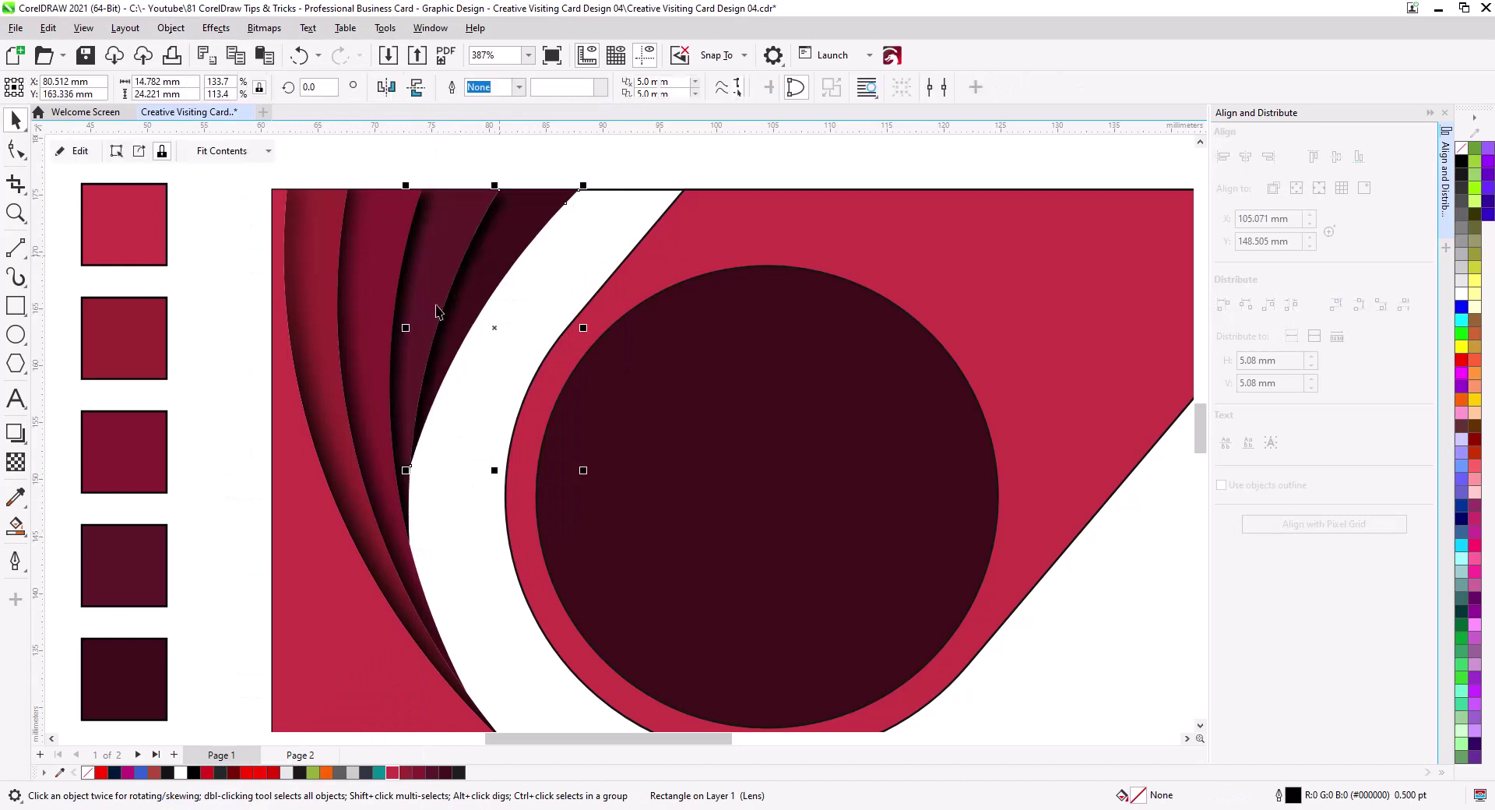
{"action": "left_click", "coordinate": [238, 288]}
{"action": "scroll", "coordinate": [283, 292], "scroll_direction": "down", "scroll_amount": 2}
{"action": "left_click_drag", "start_coordinate": [382, 553], "coordinate": [382, 584]}
{"action": "scroll", "coordinate": [382, 583], "scroll_direction": "up", "scroll_amount": 1}
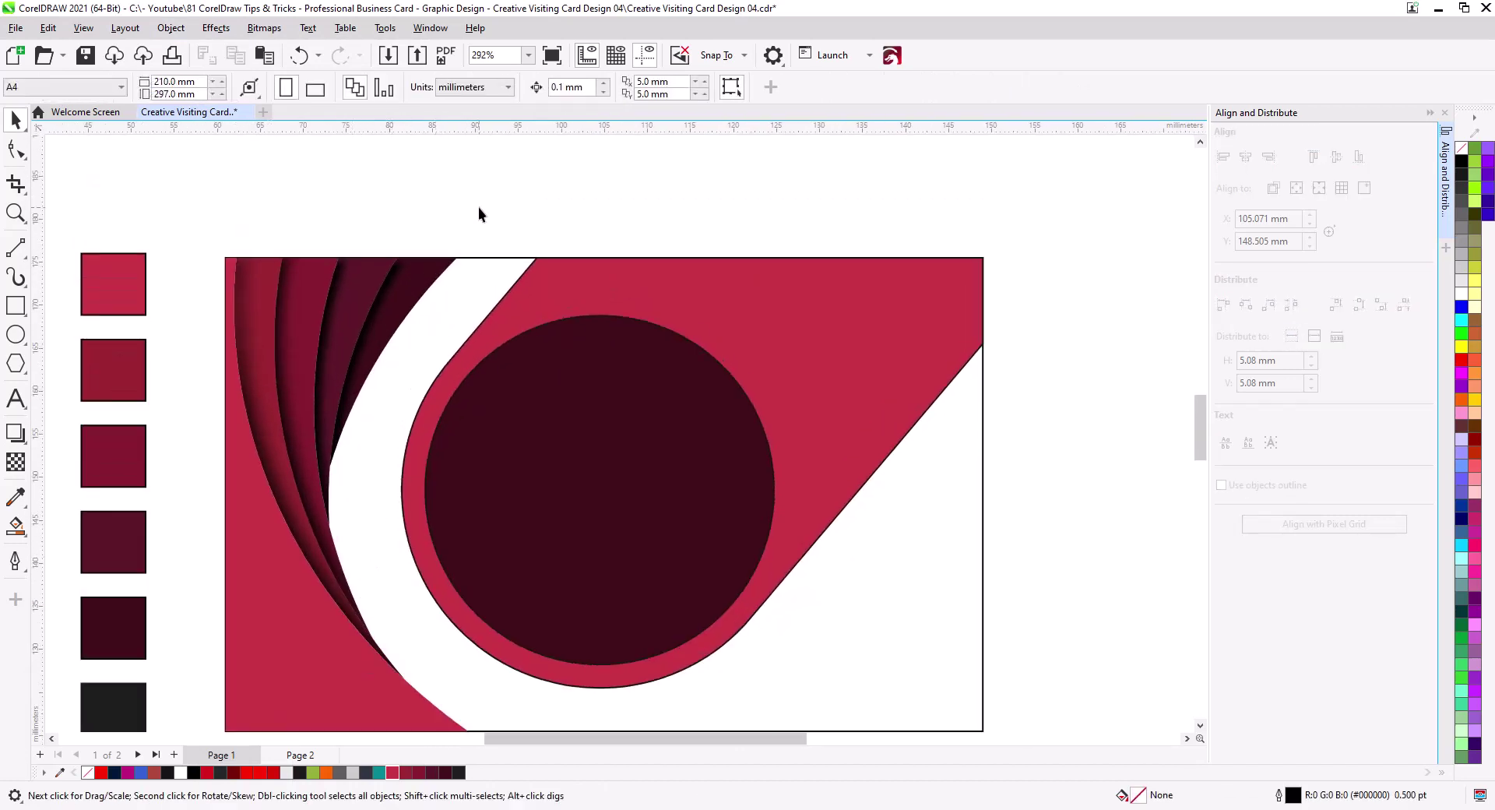
Smart Fill the white region around the circle and lower-right corner as a new shape.
{"action": "left_click", "coordinate": [421, 306]}
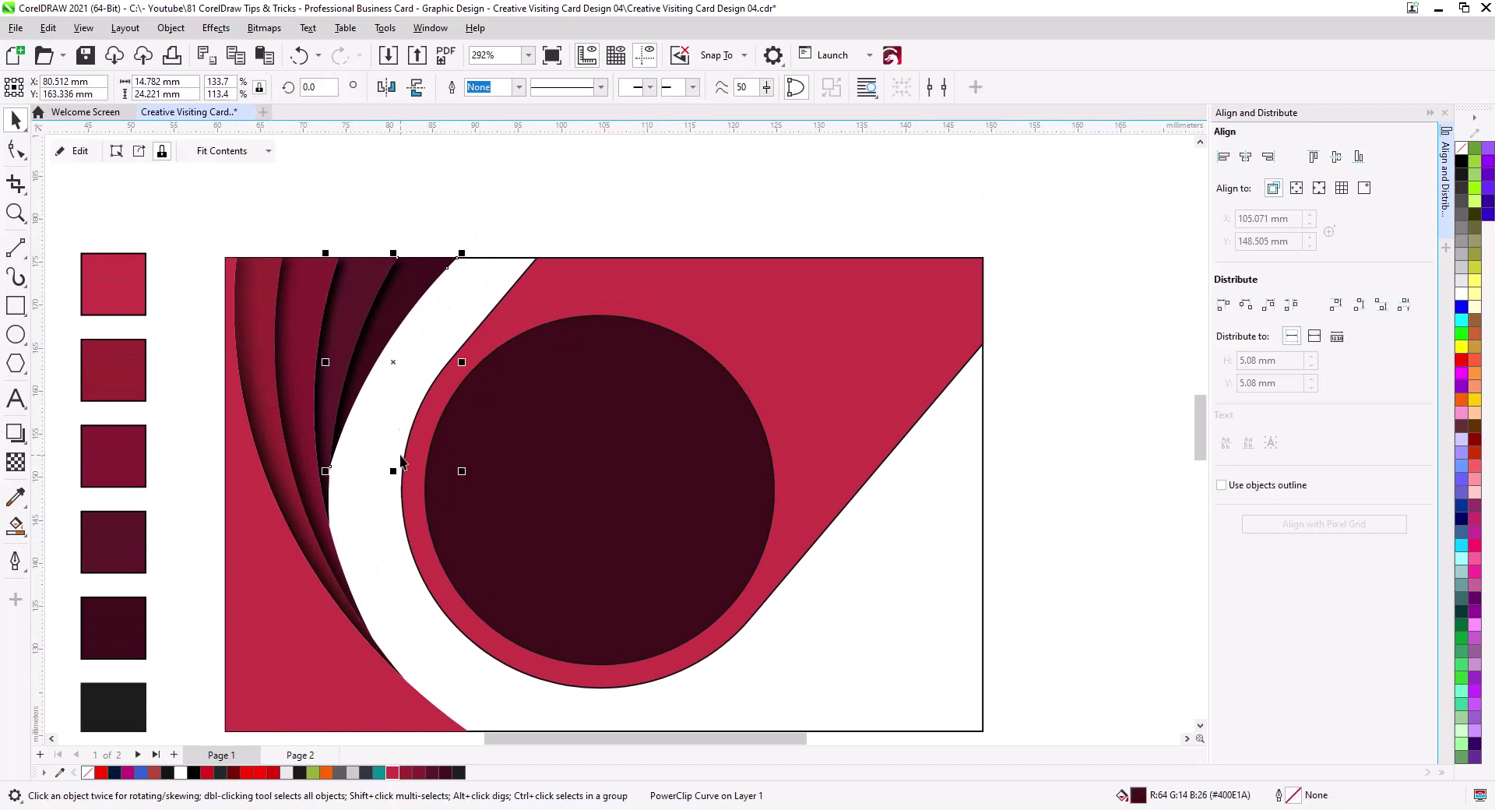
{"action": "left_click", "coordinate": [495, 215]}
{"action": "left_click", "coordinate": [357, 534]}
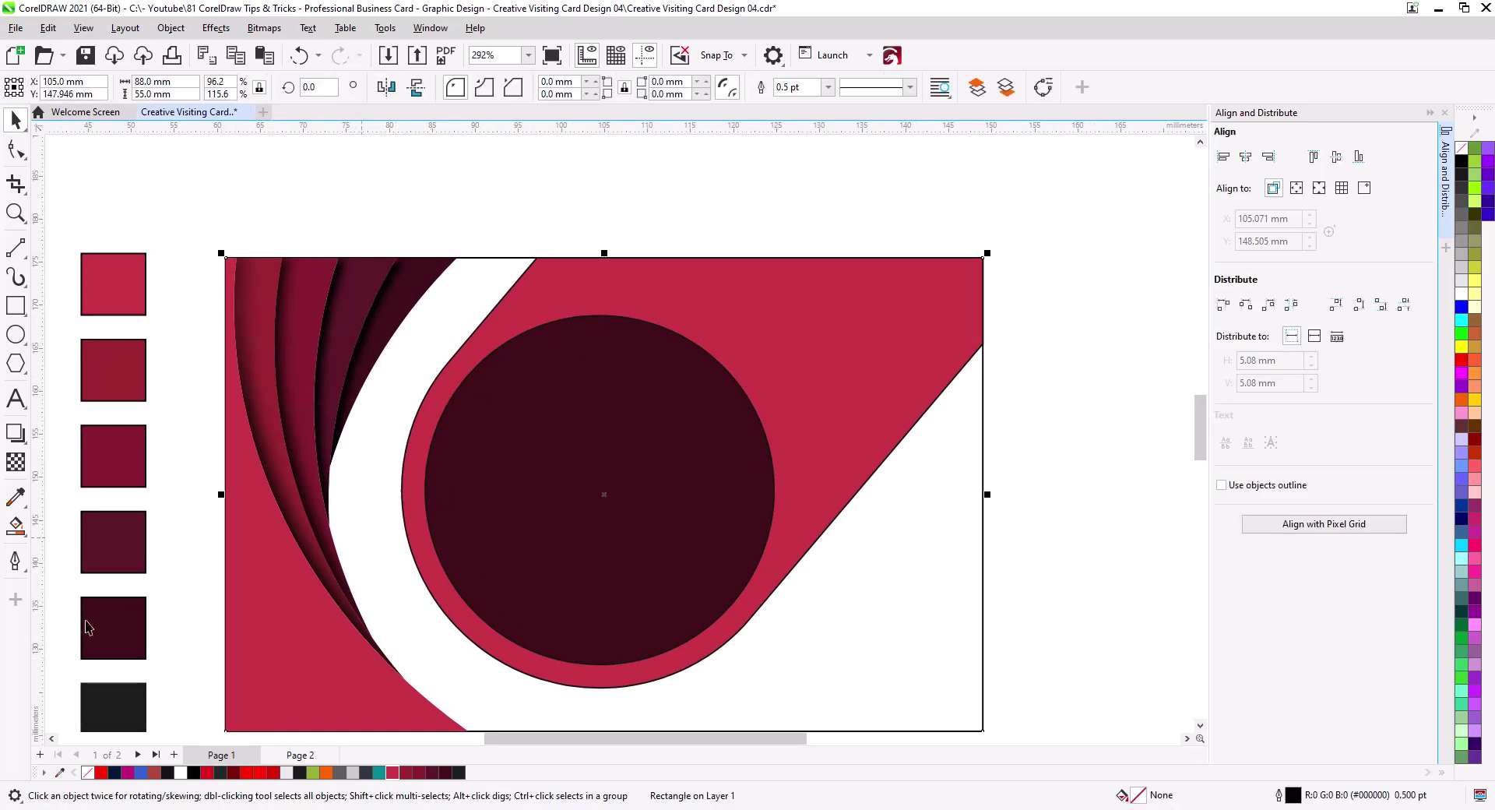
{"action": "left_click", "coordinate": [15, 527]}
{"action": "left_click", "coordinate": [413, 611]}
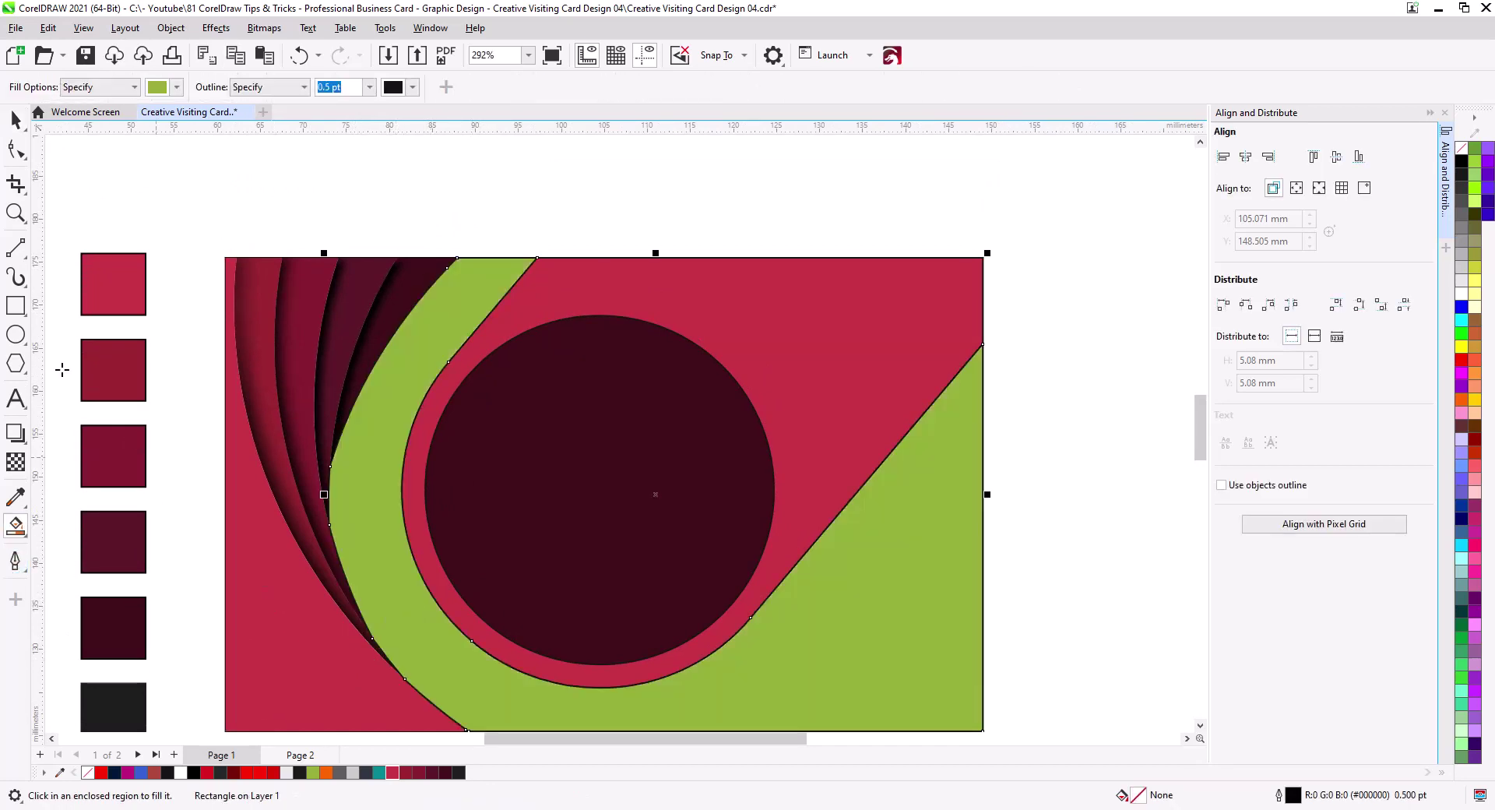
{"action": "key", "text": "space"}
{"action": "left_click", "coordinate": [187, 168]}
{"action": "scroll", "coordinate": [270, 296], "scroll_direction": "down", "scroll_amount": 2}
{"action": "left_click_drag", "start_coordinate": [312, 421], "coordinate": [340, 401]}
Sample black from the black swatch with the Color Eyedropper and apply it to the new region.
{"action": "left_click", "coordinate": [16, 497]}
{"action": "left_click", "coordinate": [178, 599]}
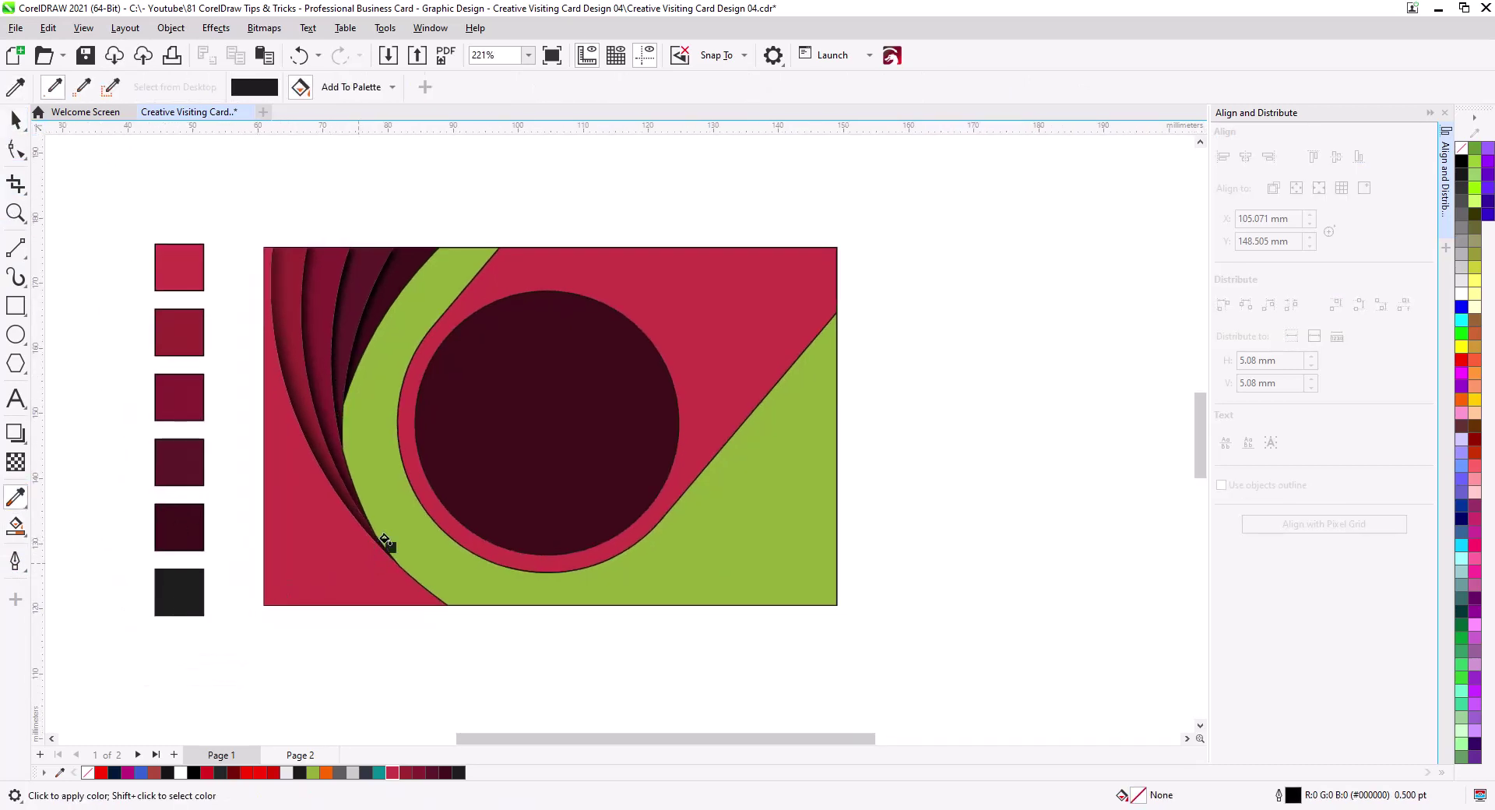
{"action": "left_click", "coordinate": [392, 538]}
Marquee-select the card's three main shapes and enlarge them slightly.
{"action": "left_click", "coordinate": [16, 119]}
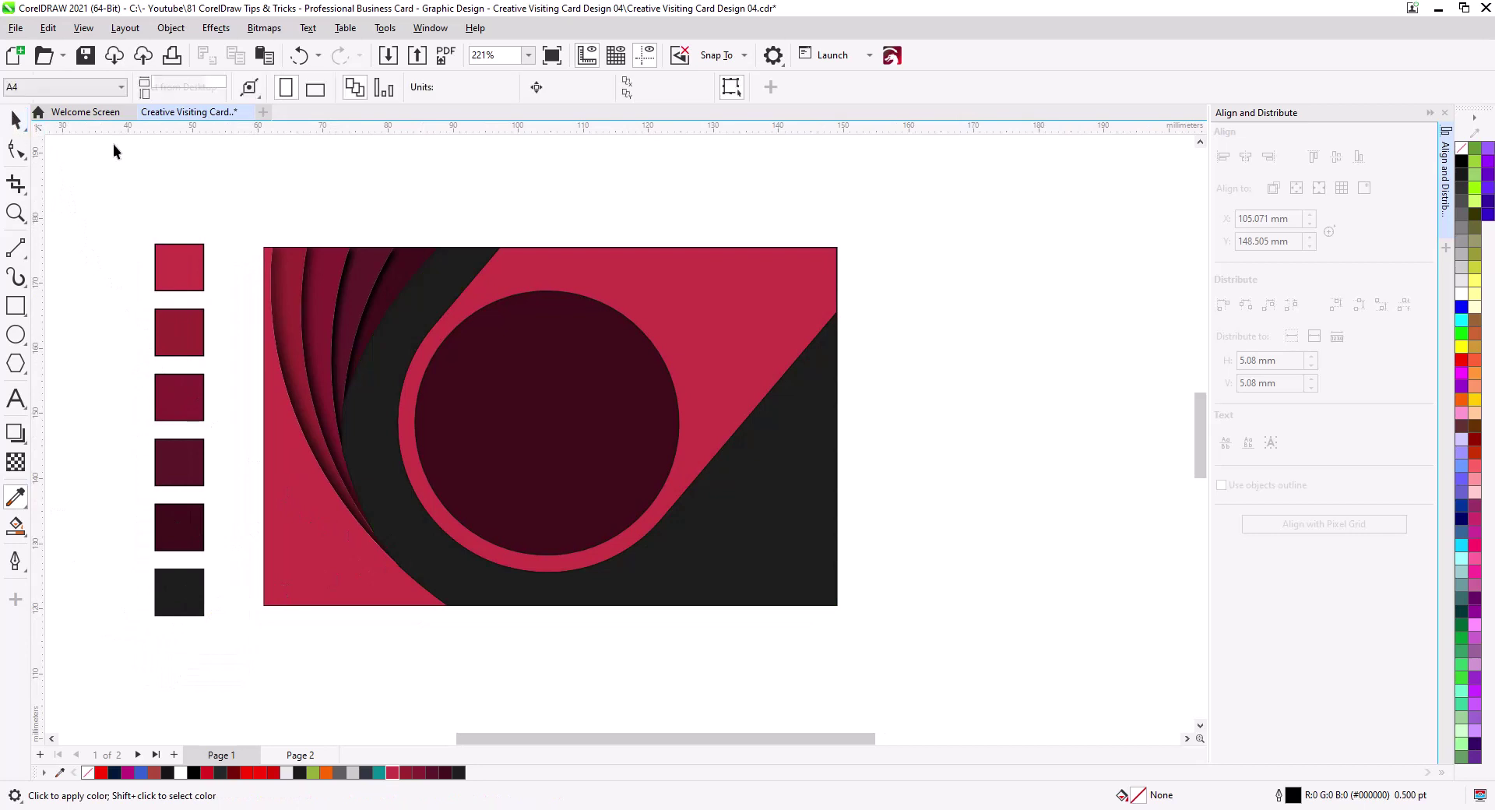
{"action": "scroll", "coordinate": [629, 475], "scroll_direction": "up", "scroll_amount": 3}
{"action": "left_click_drag", "start_coordinate": [644, 490], "coordinate": [653, 506]}
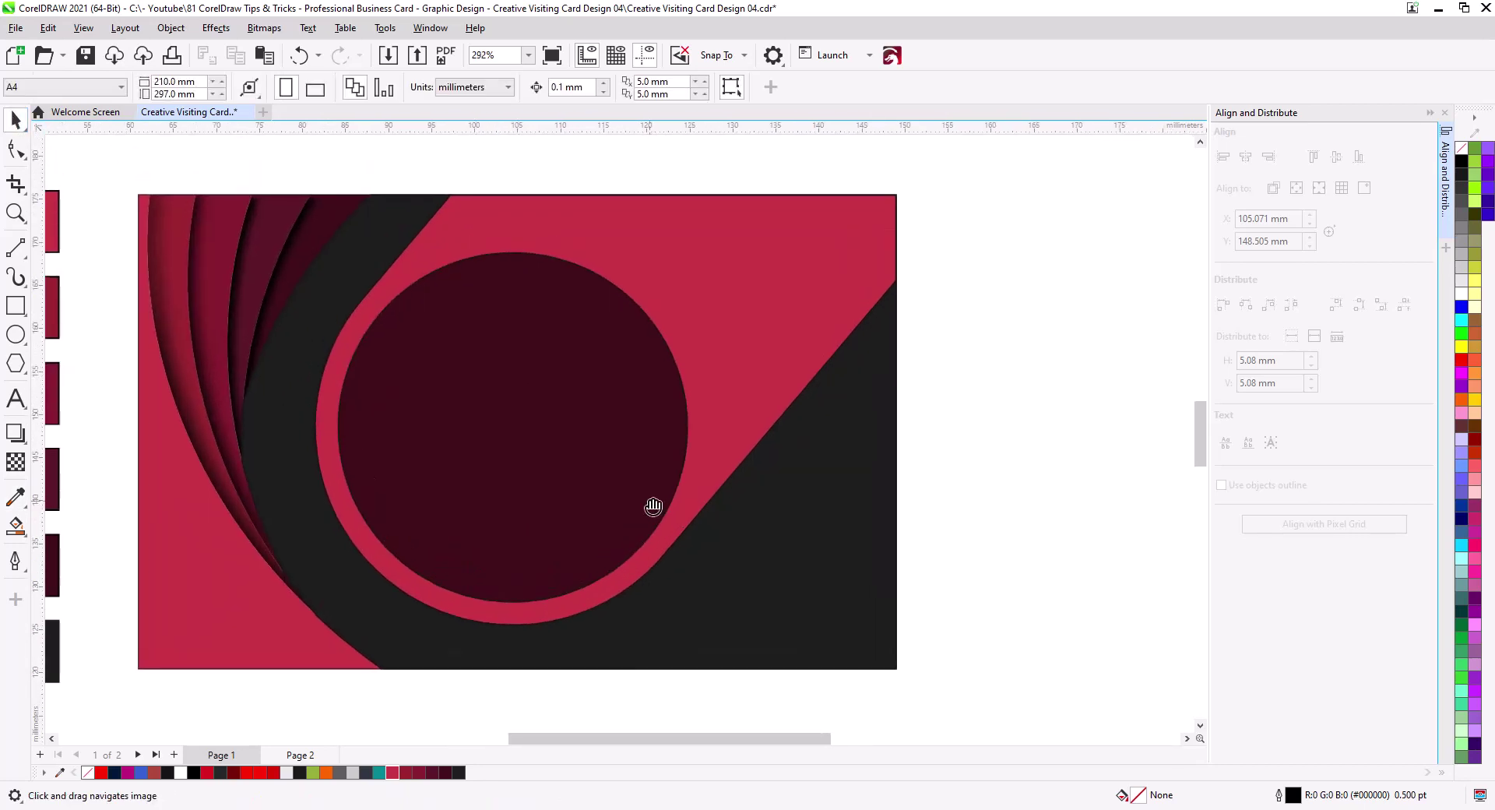
{"action": "scroll", "coordinate": [664, 543], "scroll_direction": "down", "scroll_amount": 1}
{"action": "left_click_drag", "start_coordinate": [941, 626], "coordinate": [352, 165]}
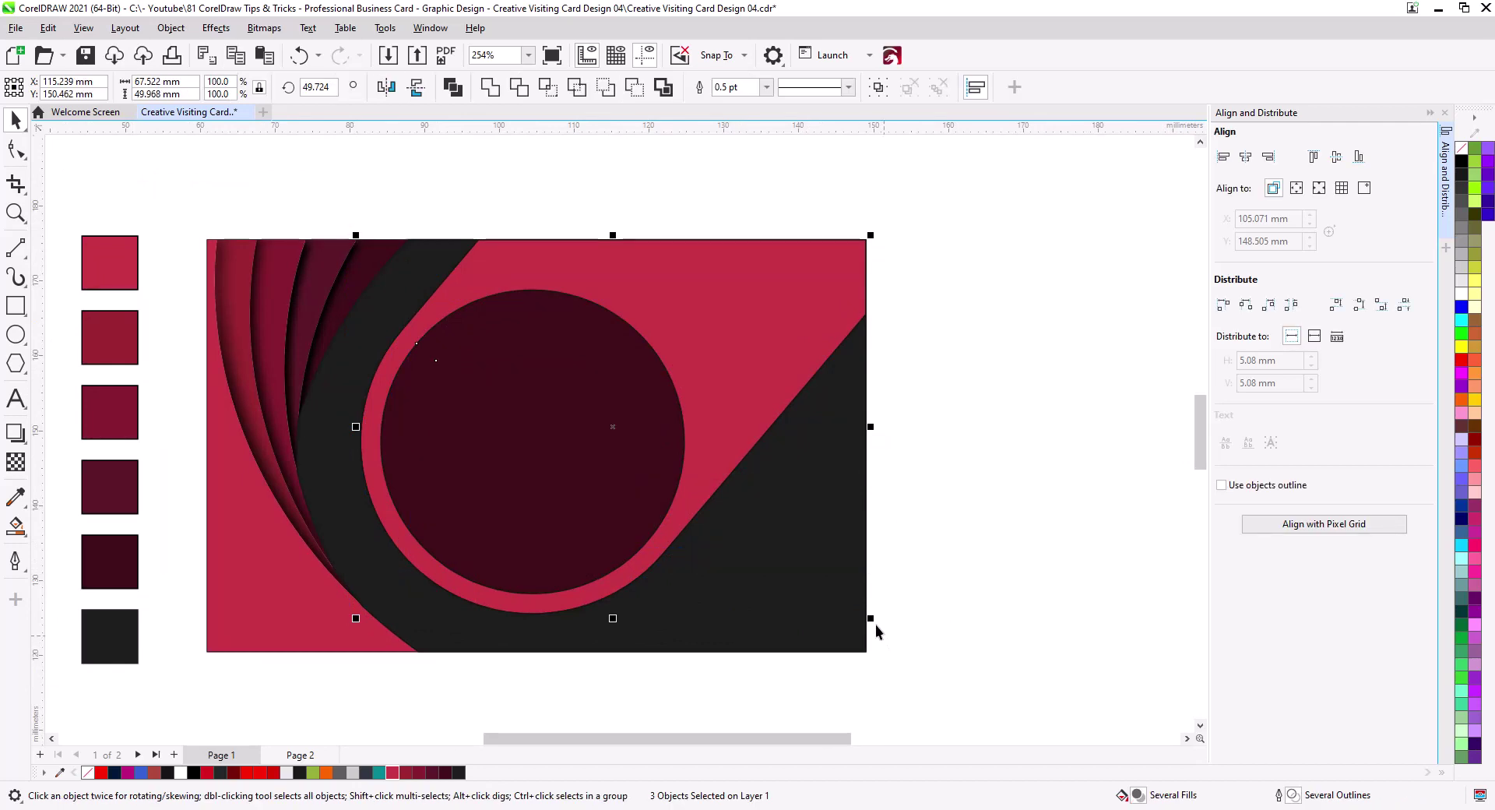
{"action": "left_click_drag", "start_coordinate": [871, 618], "coordinate": [885, 633]}
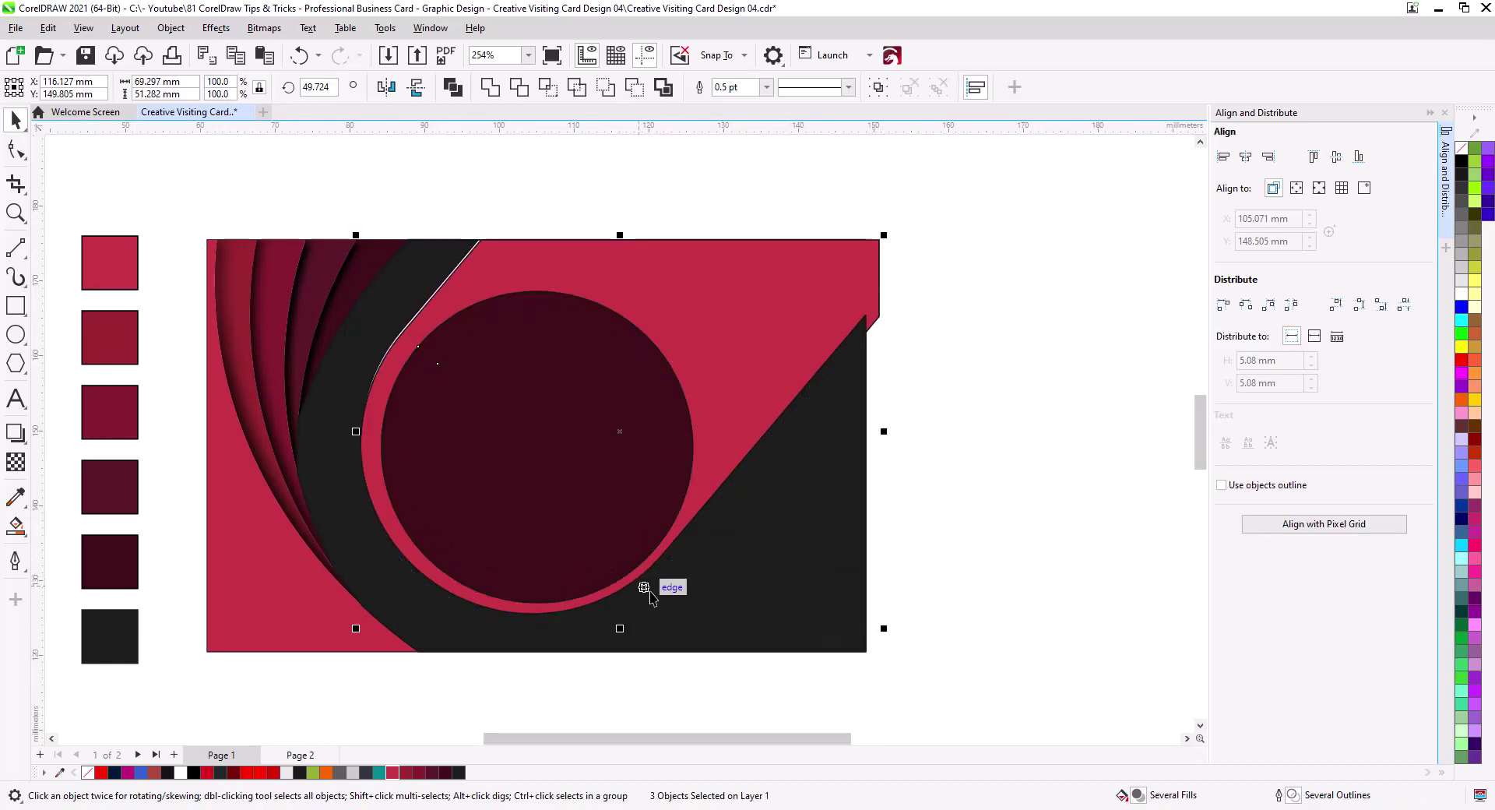
Delete the black region shape and group the five layered left bands.
{"action": "left_click", "coordinate": [777, 598]}
{"action": "key", "text": "Delete"}
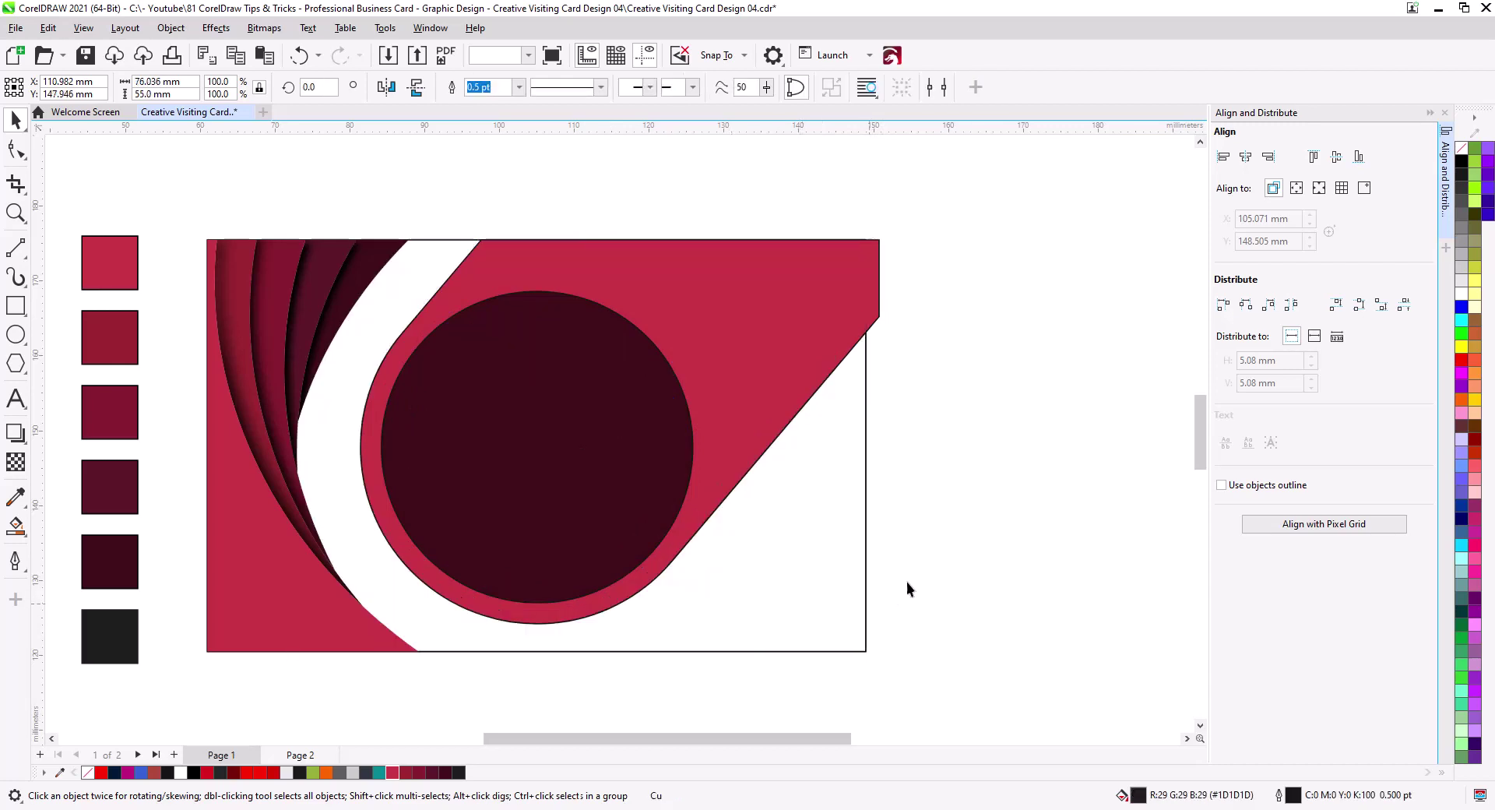
{"action": "left_click", "coordinate": [763, 354]}
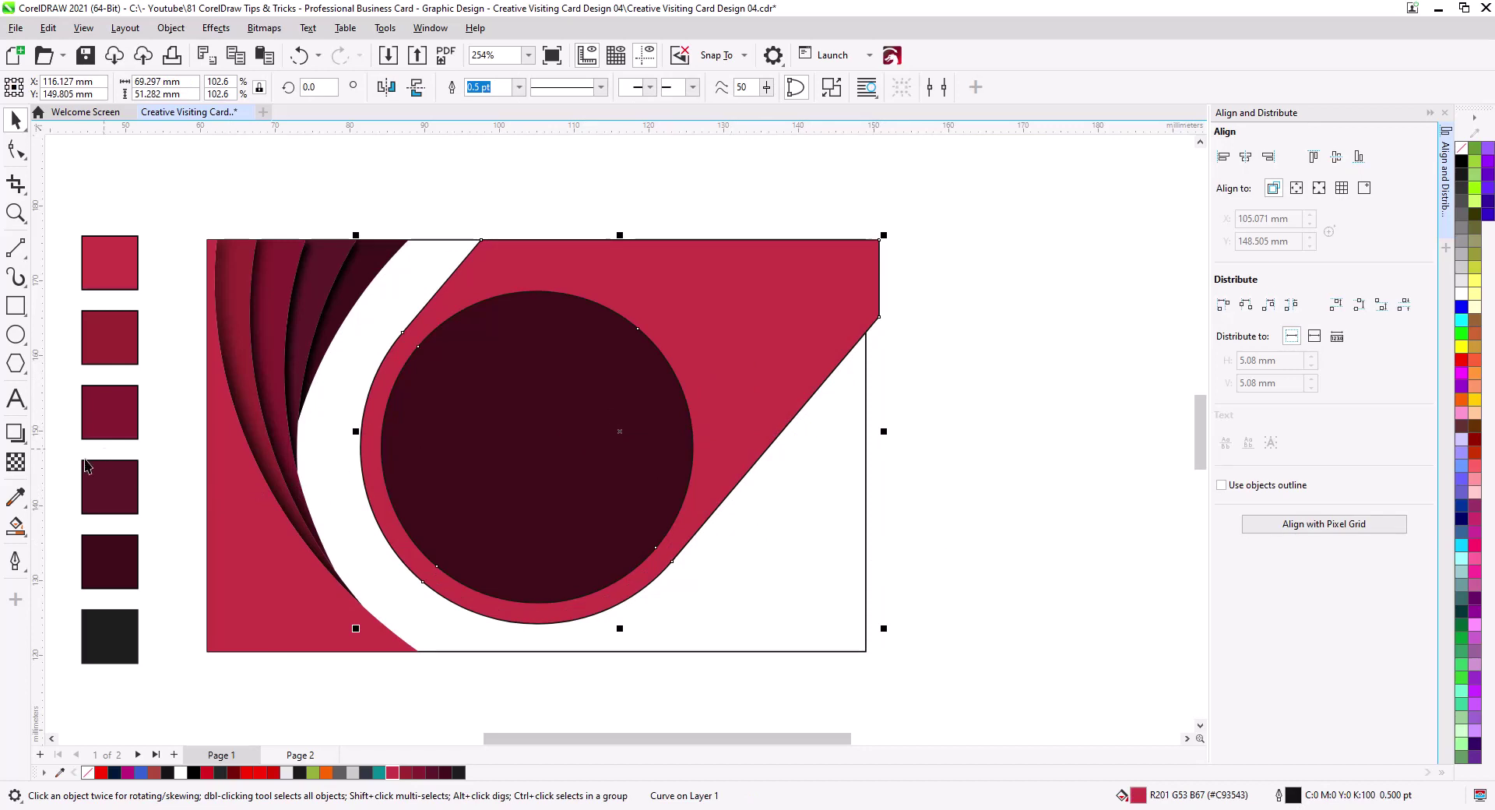
{"action": "left_click_drag", "start_coordinate": [160, 150], "coordinate": [456, 723]}
{"action": "key", "text": "ctrl+g"}
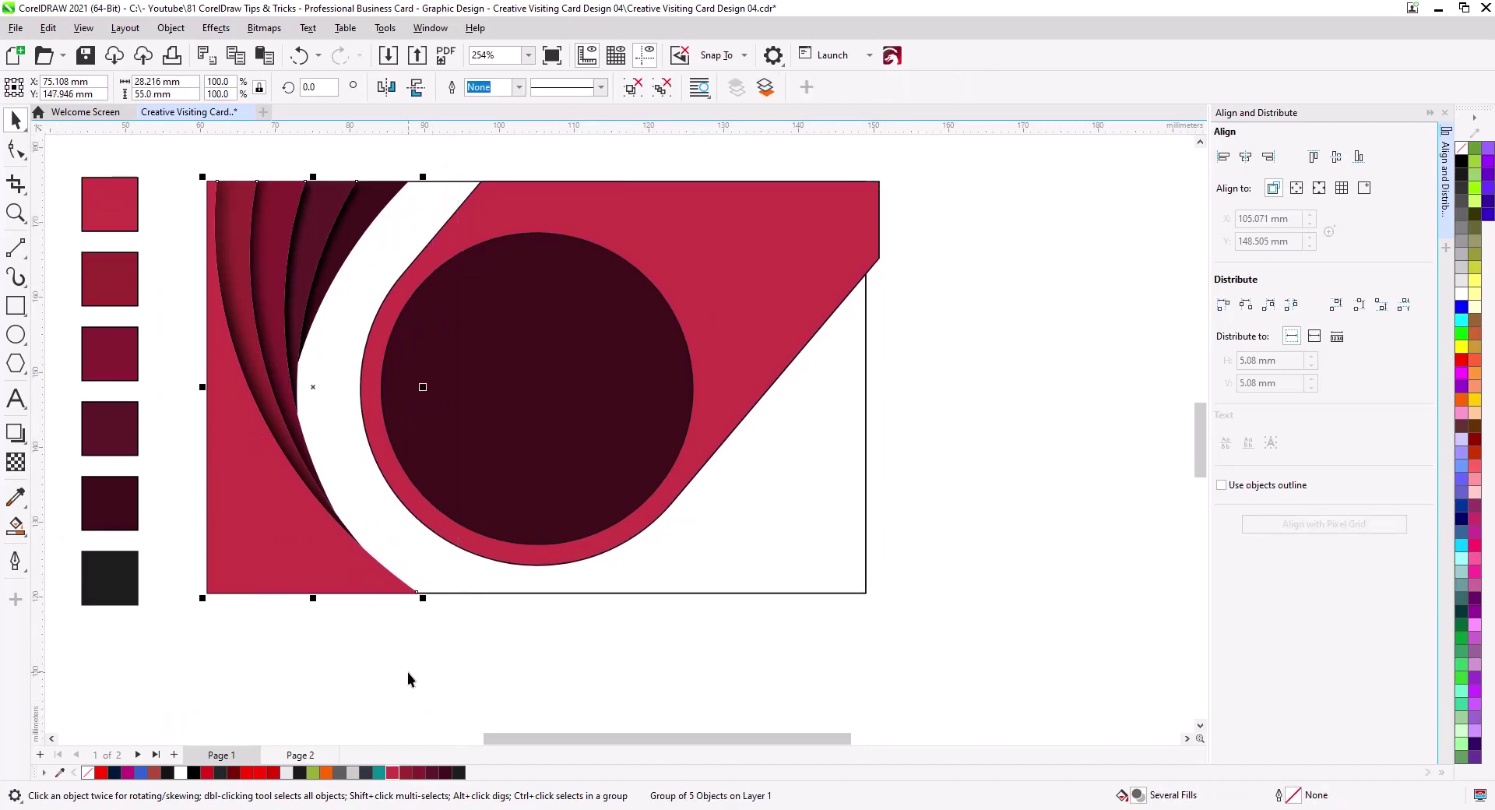
Remove the crimson frame shape's fill, leaving only its outline.
{"action": "left_click_drag", "start_coordinate": [421, 618], "coordinate": [416, 669]}
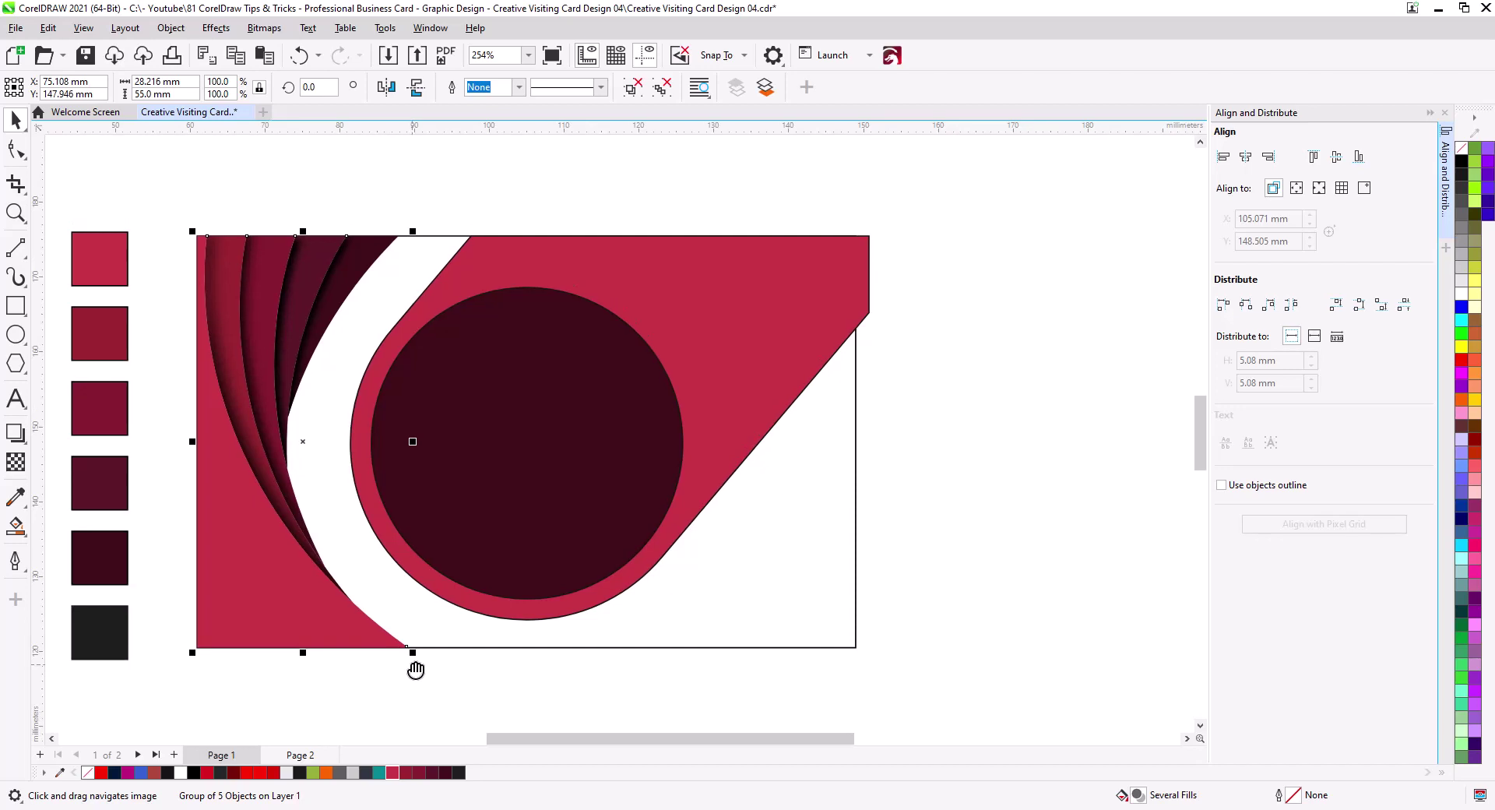
{"action": "left_click", "coordinate": [914, 420]}
{"action": "left_click", "coordinate": [862, 249]}
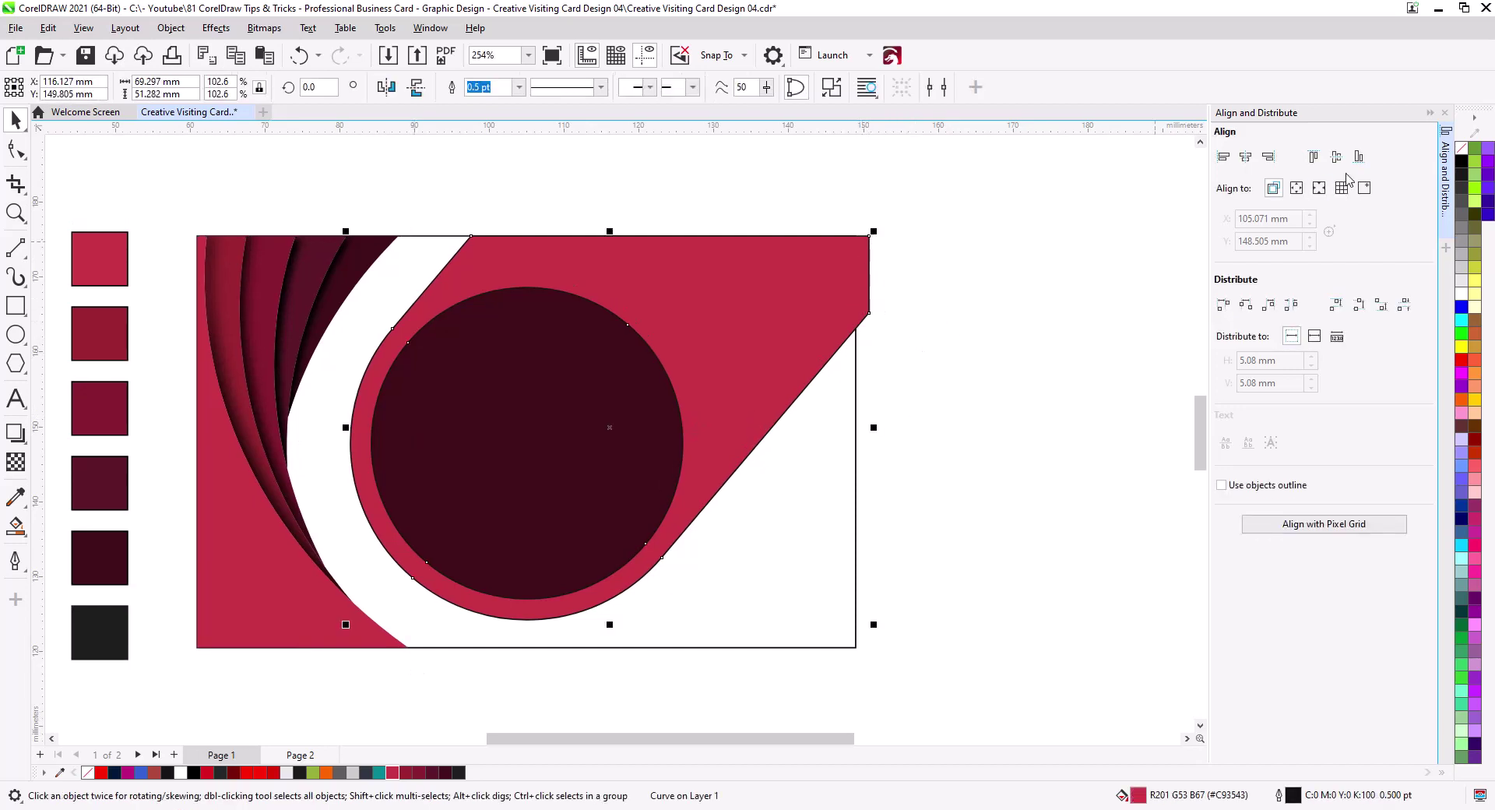
{"action": "left_click", "coordinate": [1462, 148]}
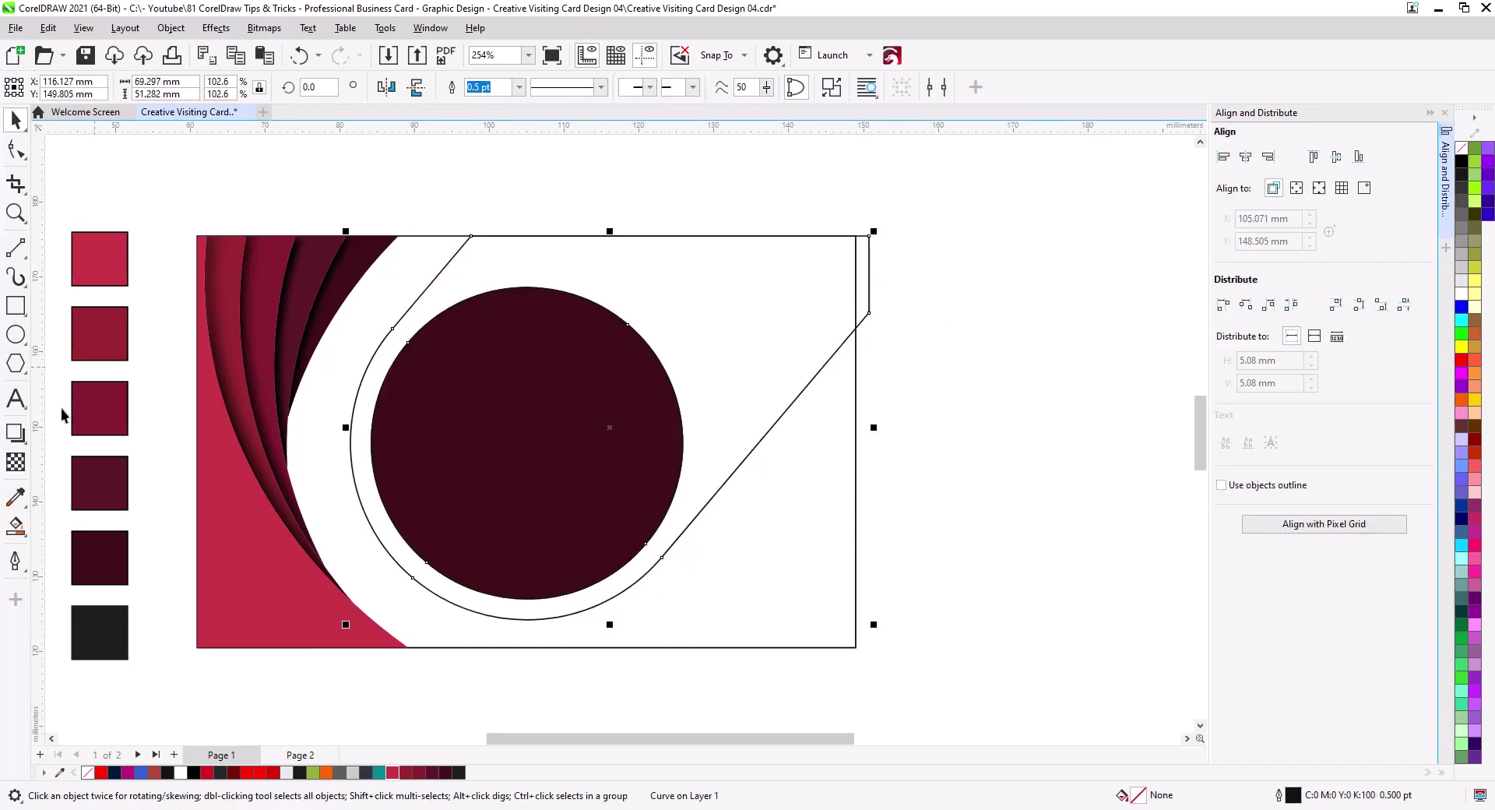
{"action": "left_click", "coordinate": [16, 432]}
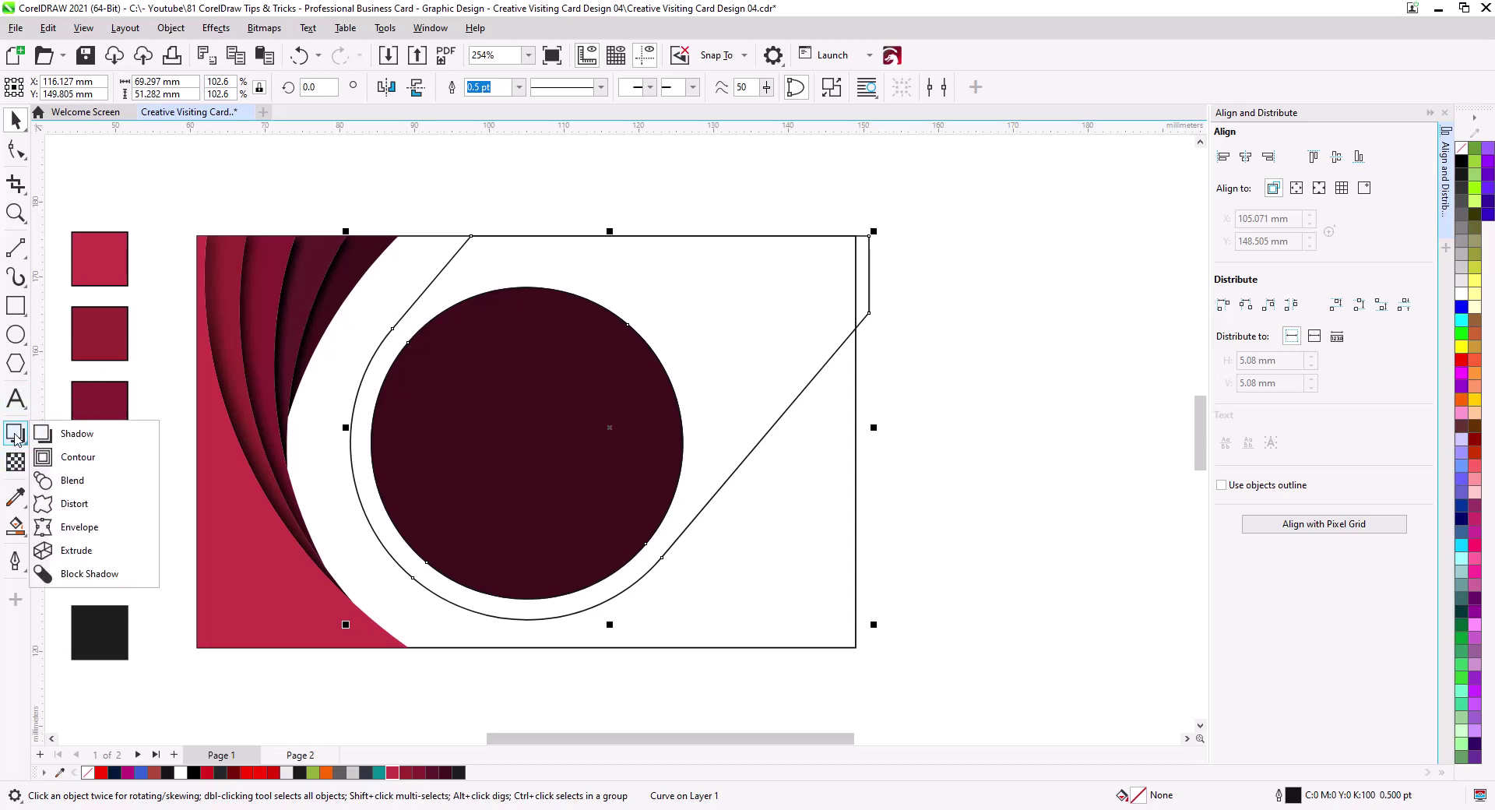
Pull an outward contour from the frame shape and break it off as a separate curve.
{"action": "left_click", "coordinate": [64, 461]}
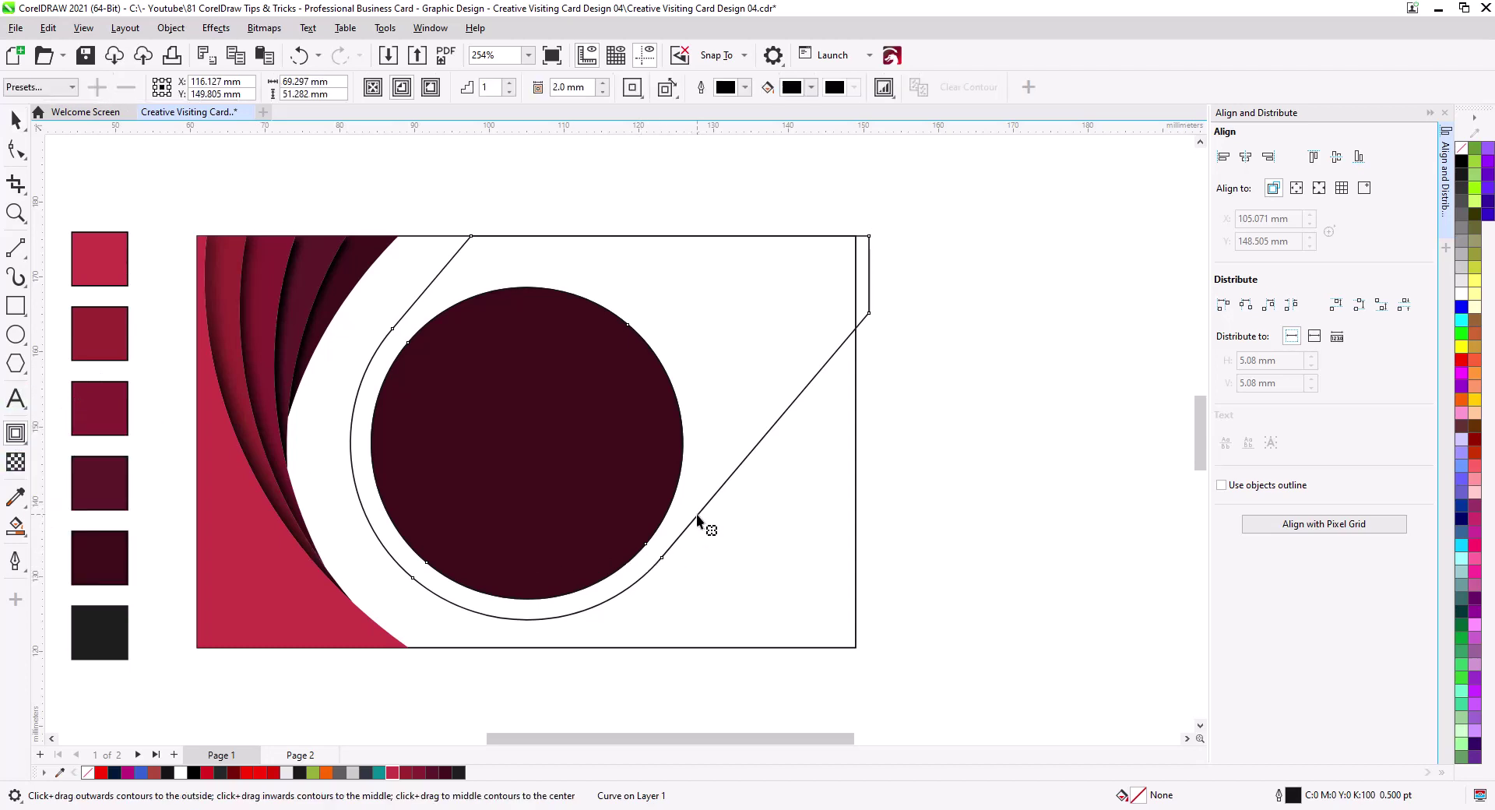
{"action": "left_click_drag", "start_coordinate": [696, 514], "coordinate": [866, 684]}
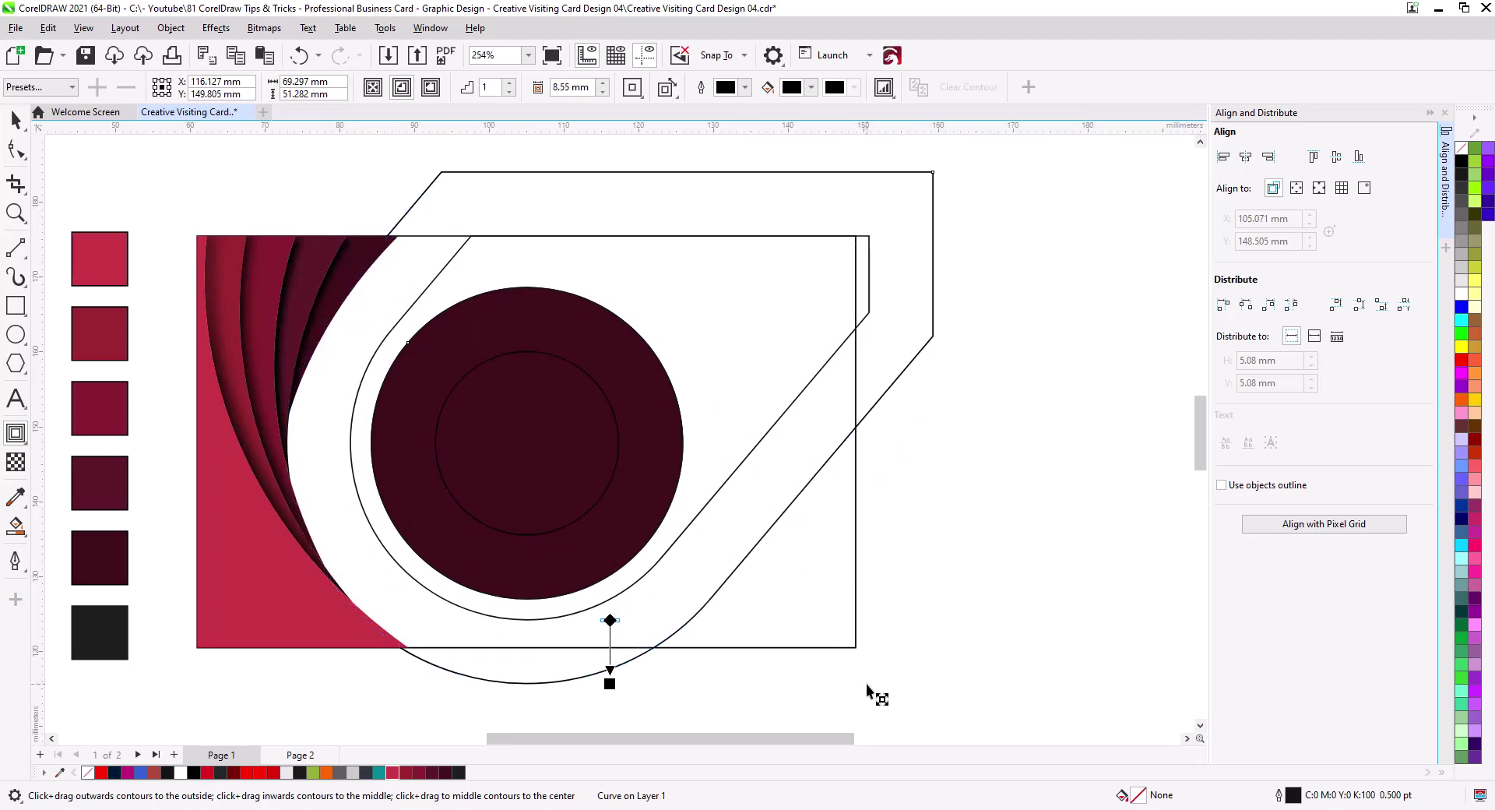
{"action": "right_click", "coordinate": [432, 197]}
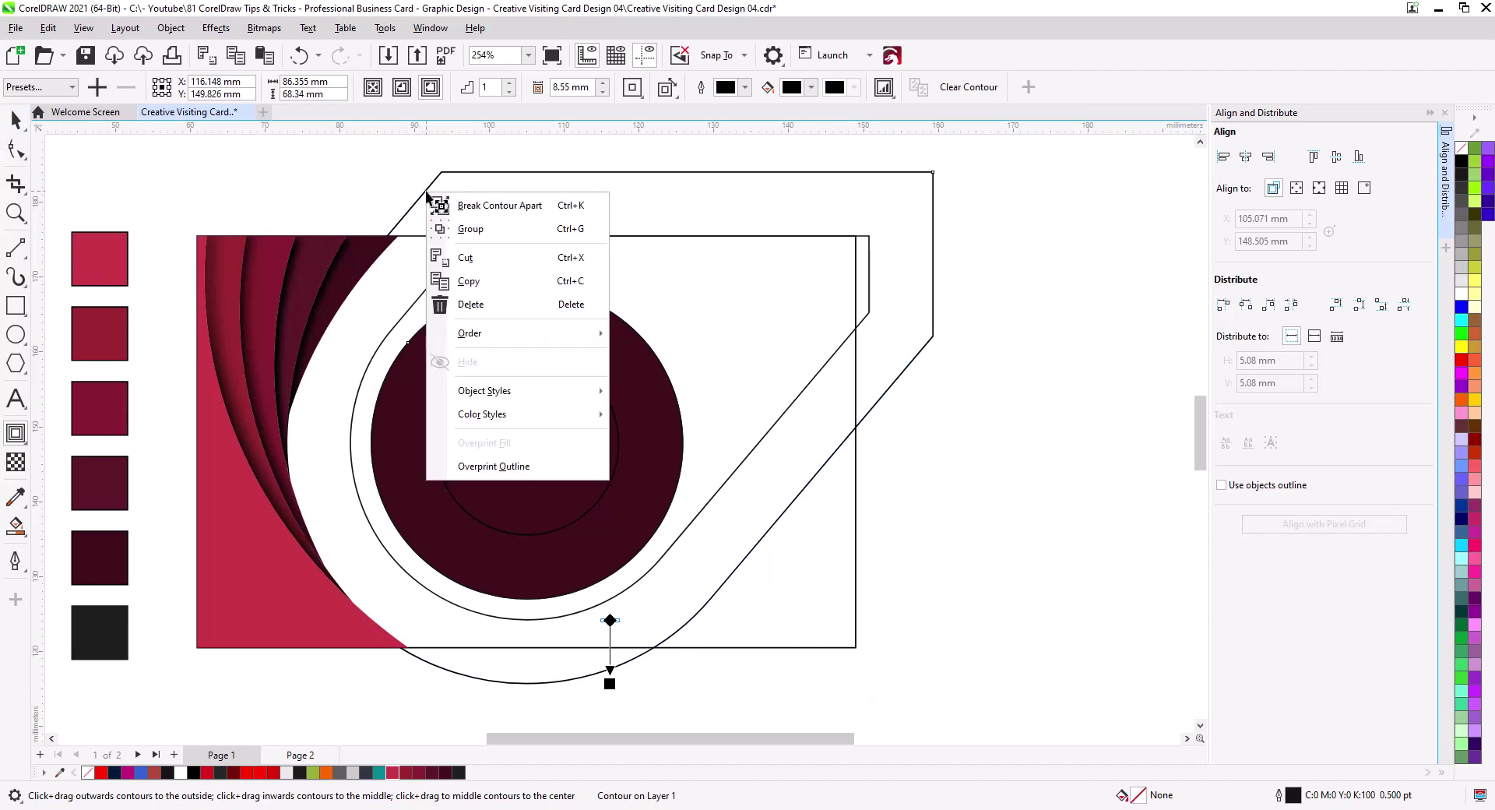
{"action": "left_click", "coordinate": [461, 209]}
Trim the crimson shape with the curve around the circle, then delete the large outer outline.
{"action": "left_click", "coordinate": [15, 119]}
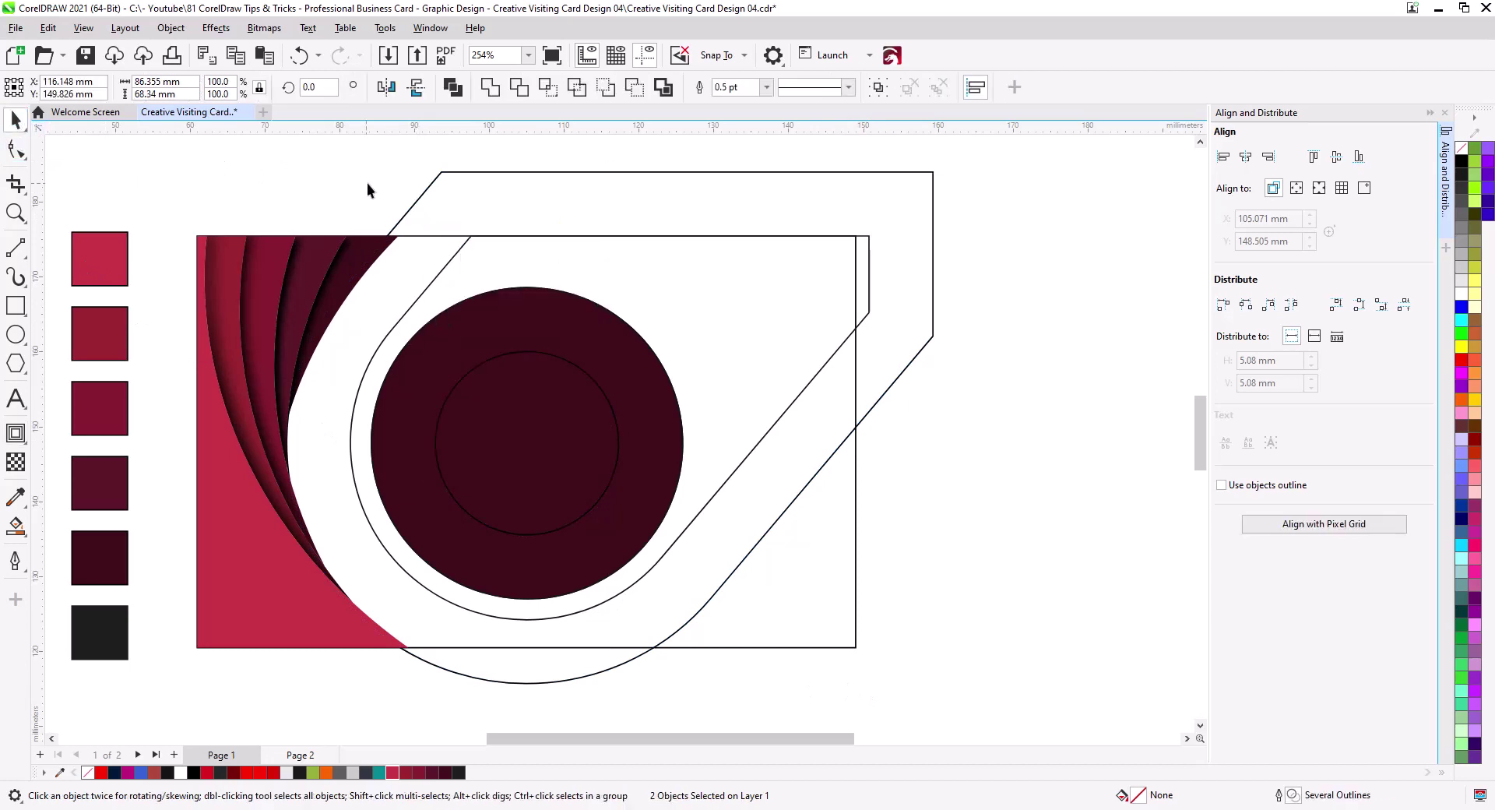
{"action": "left_click", "coordinate": [425, 191]}
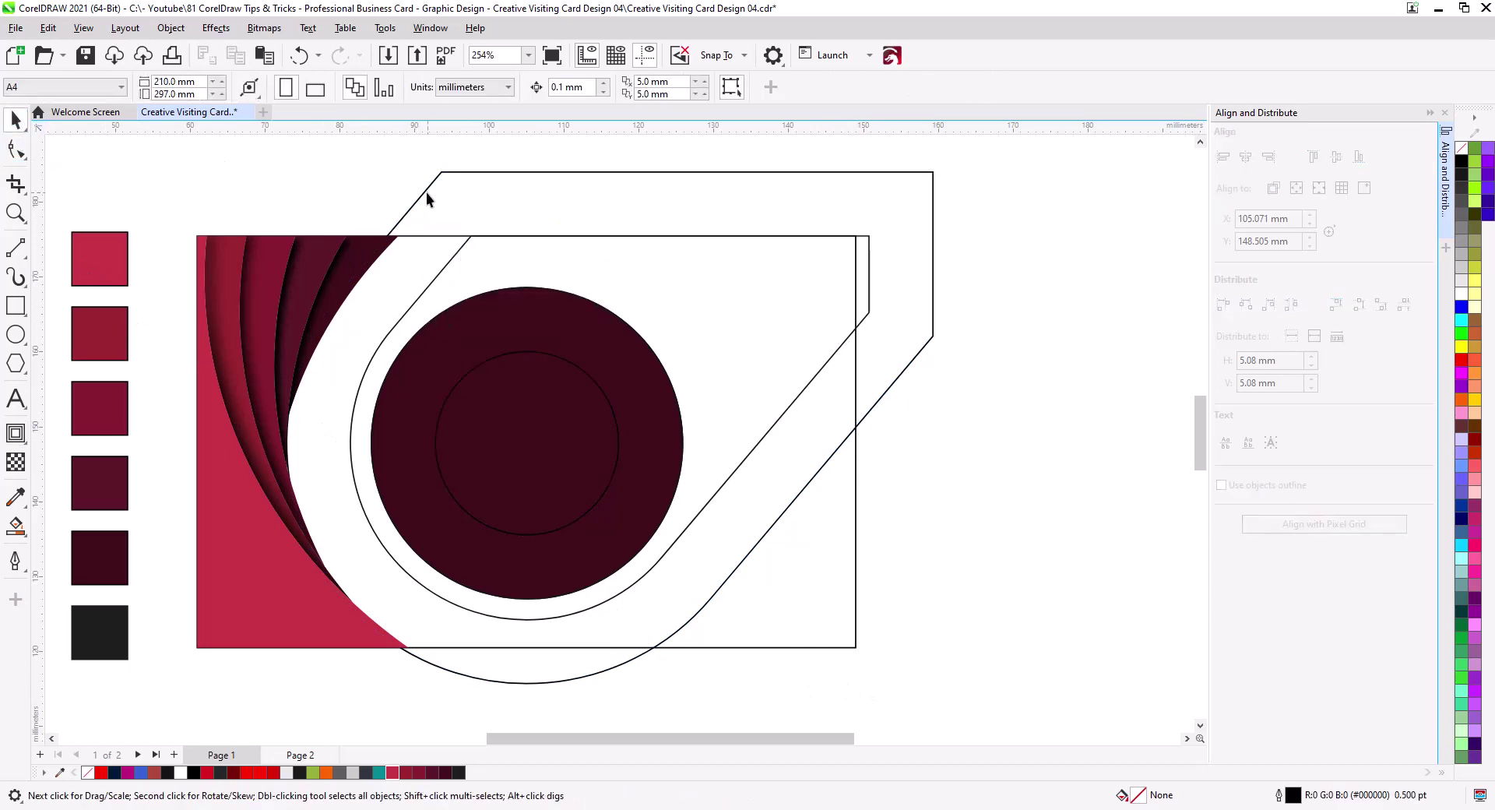
{"action": "left_click", "coordinate": [231, 453], "text": "shift"}
{"action": "left_click", "coordinate": [171, 27]}
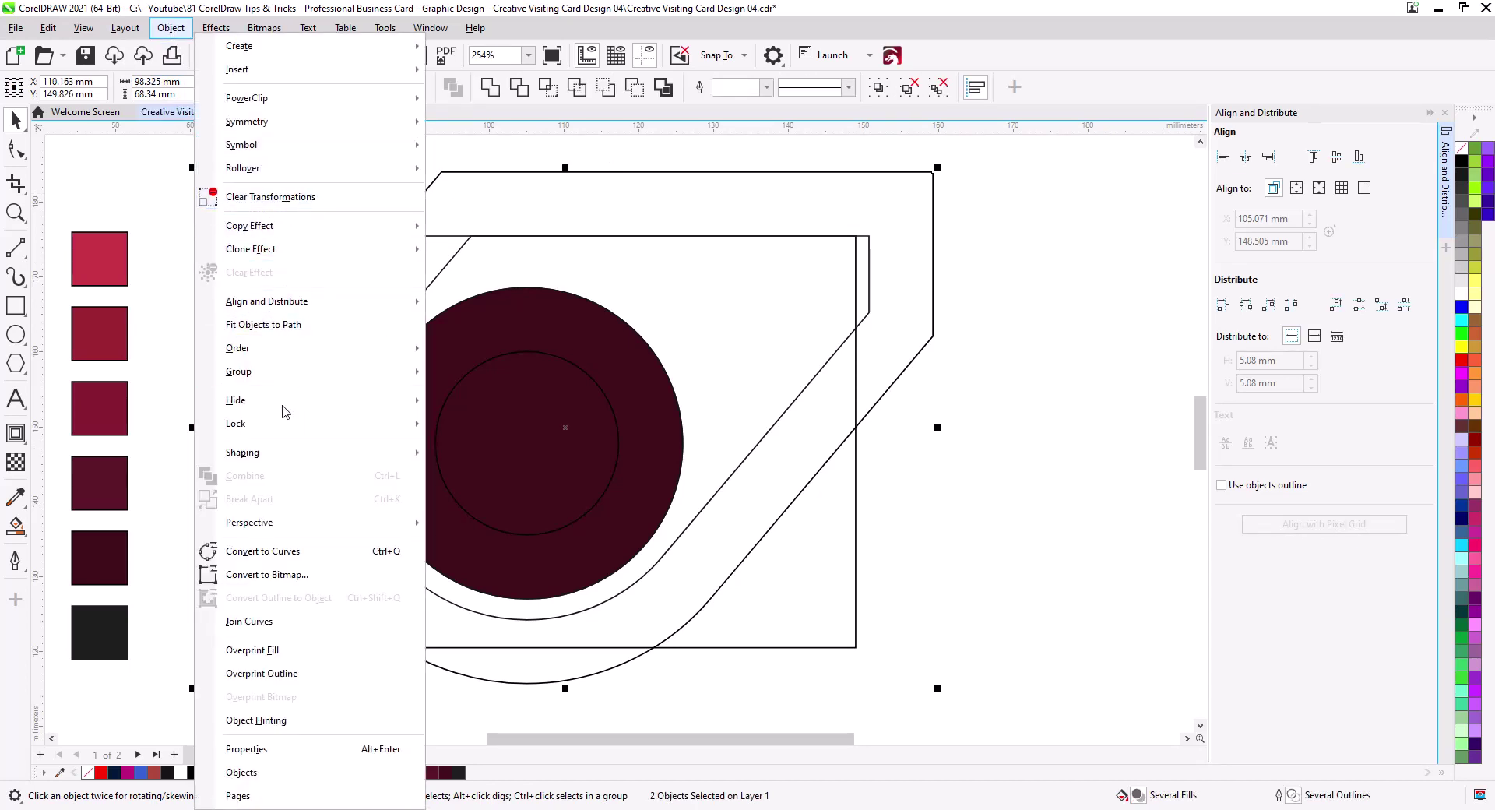
{"action": "mouse_move", "coordinate": [311, 456]}
{"action": "left_click", "coordinate": [460, 477]}
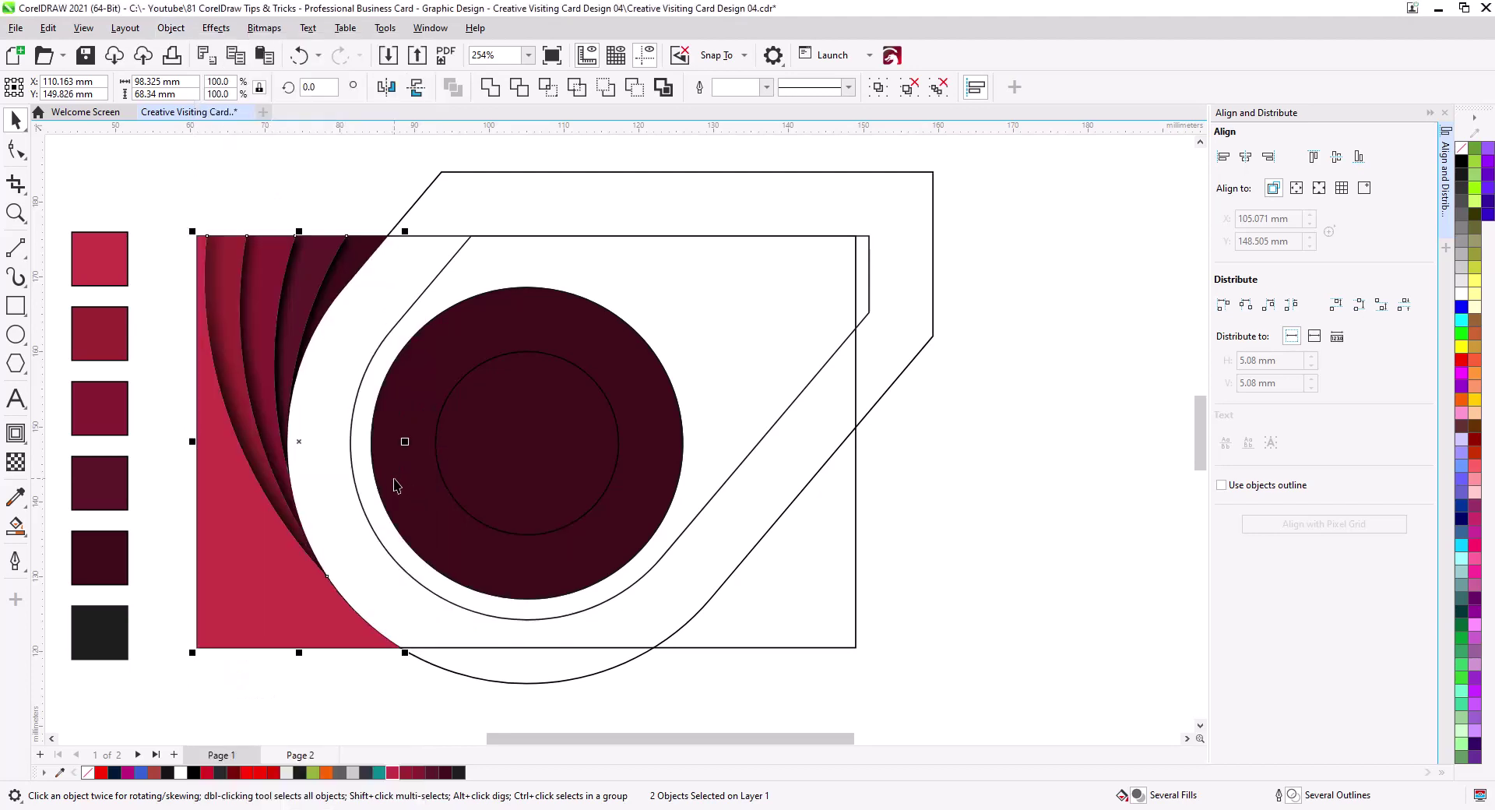
{"action": "left_click", "coordinate": [327, 195]}
{"action": "left_click", "coordinate": [459, 189]}
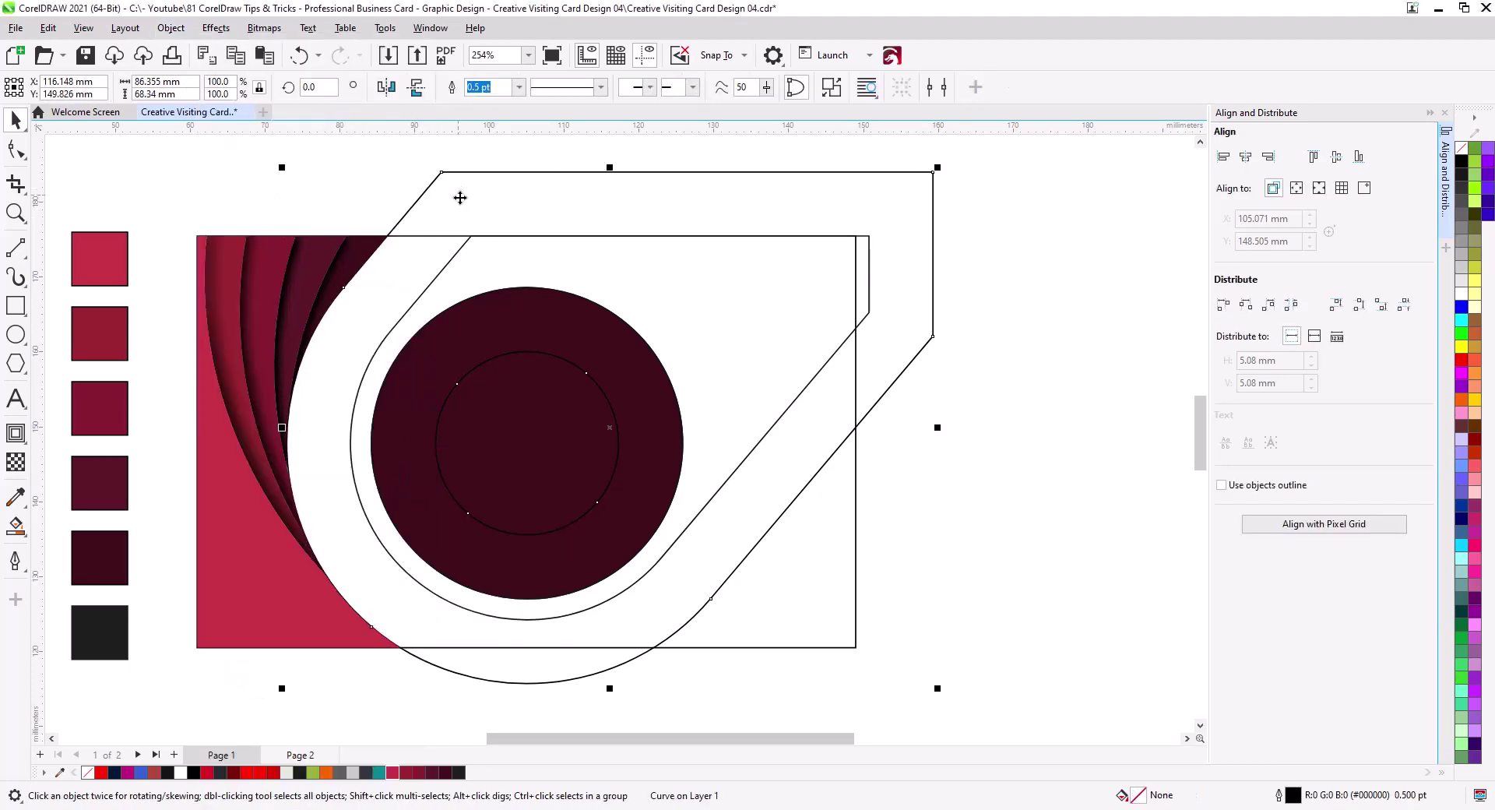
{"action": "key", "text": "Delete"}
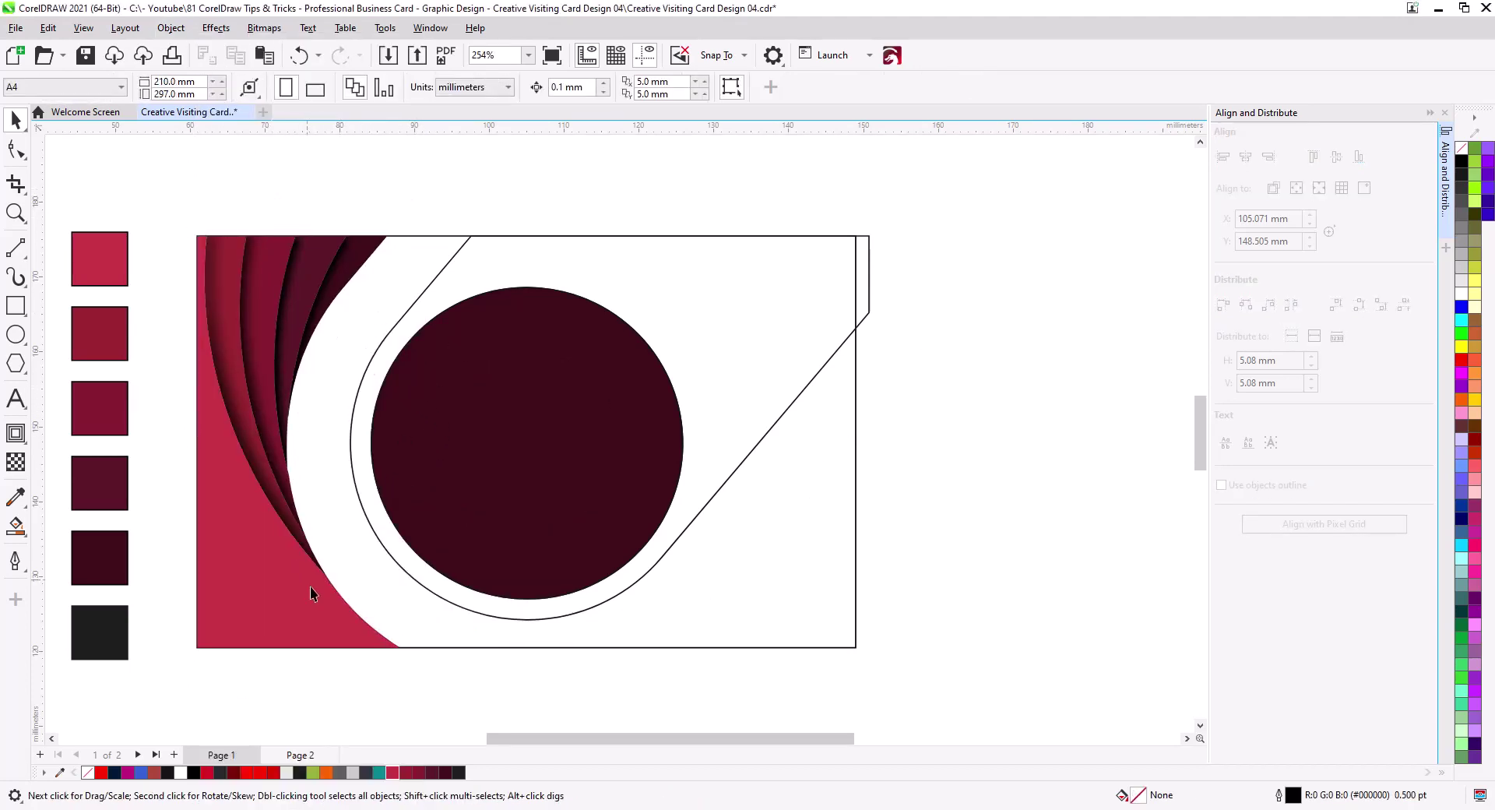
Undo deleting the large outer outline, then select the curve around the circle.
{"action": "scroll", "coordinate": [298, 475], "scroll_direction": "up", "scroll_amount": 5}
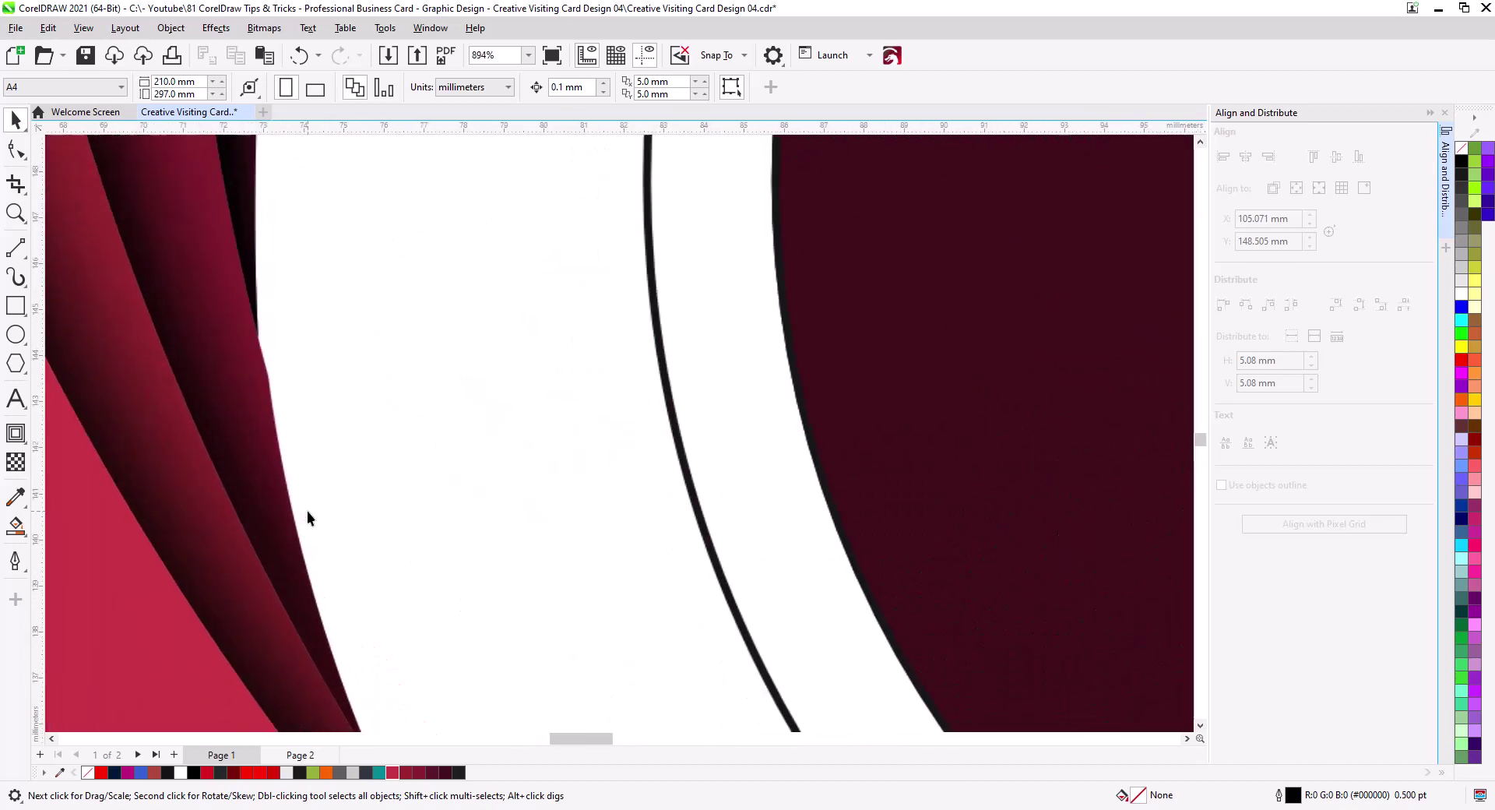
{"action": "scroll", "coordinate": [307, 511], "scroll_direction": "down", "scroll_amount": 5}
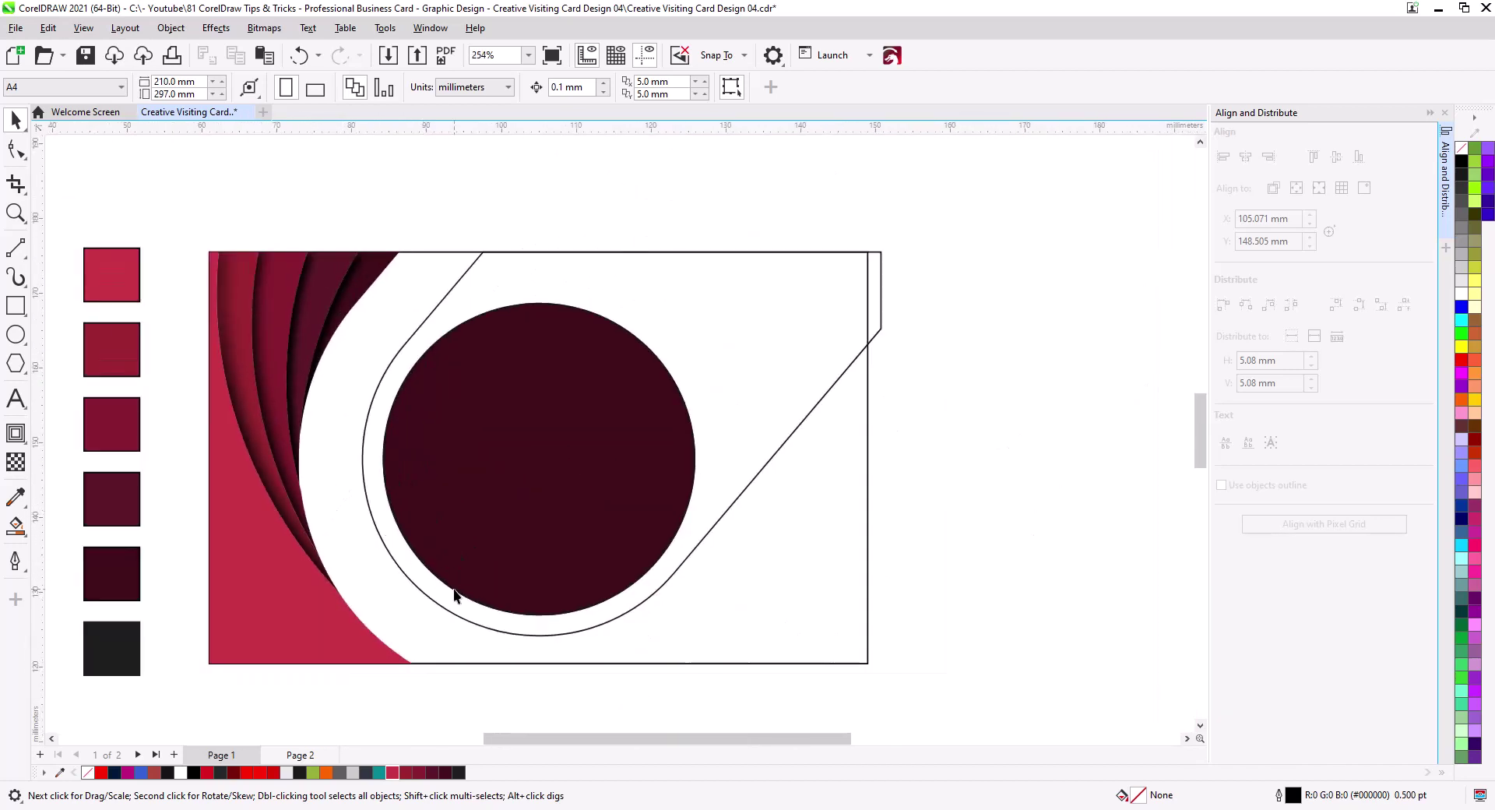
{"action": "key", "text": "ctrl+z"}
{"action": "left_click", "coordinate": [886, 614]}
{"action": "scroll", "coordinate": [302, 536], "scroll_direction": "up", "scroll_amount": 2}
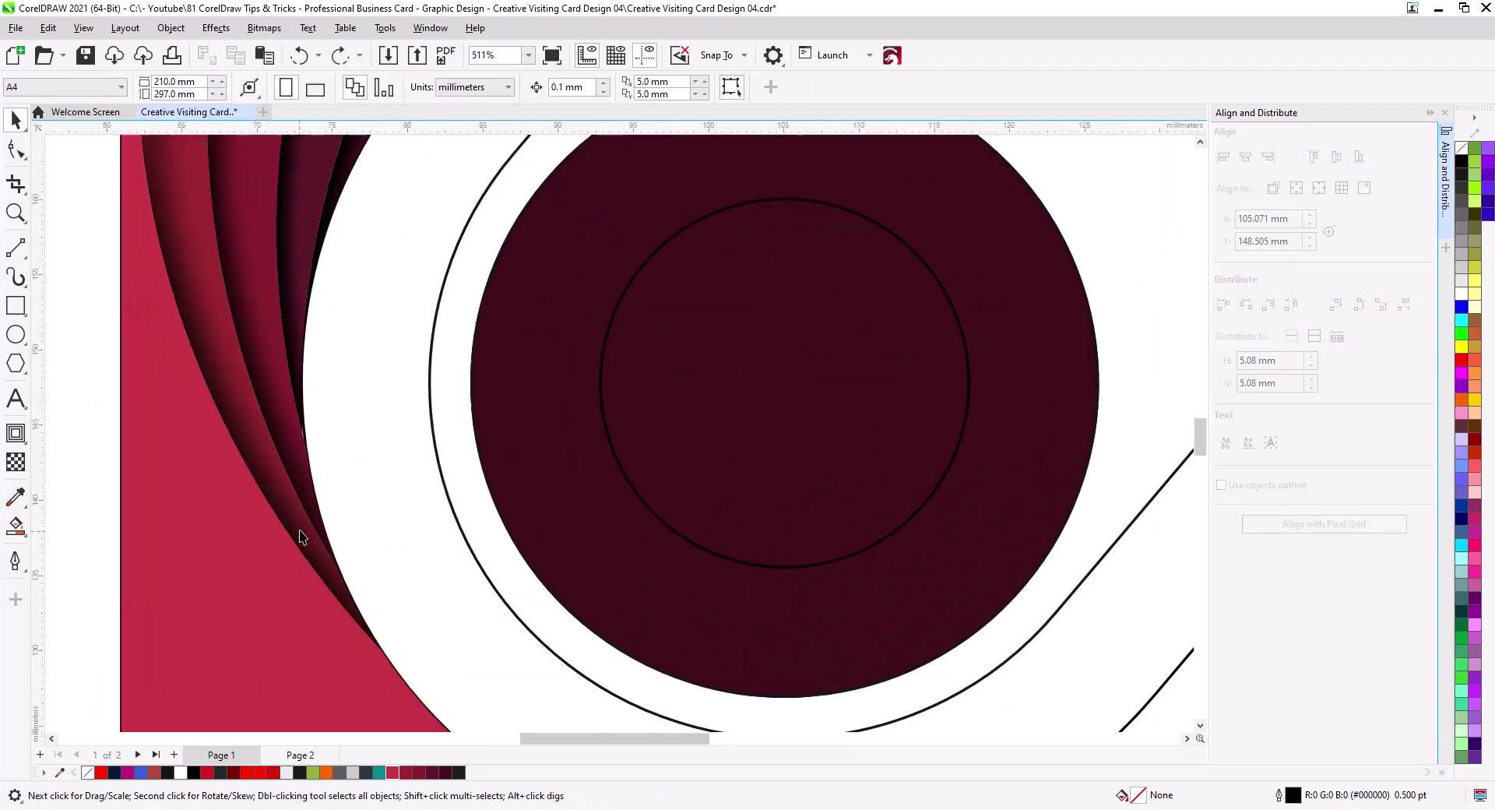
{"action": "scroll", "coordinate": [304, 514], "scroll_direction": "up", "scroll_amount": 2}
{"action": "scroll", "coordinate": [339, 499], "scroll_direction": "down", "scroll_amount": 4}
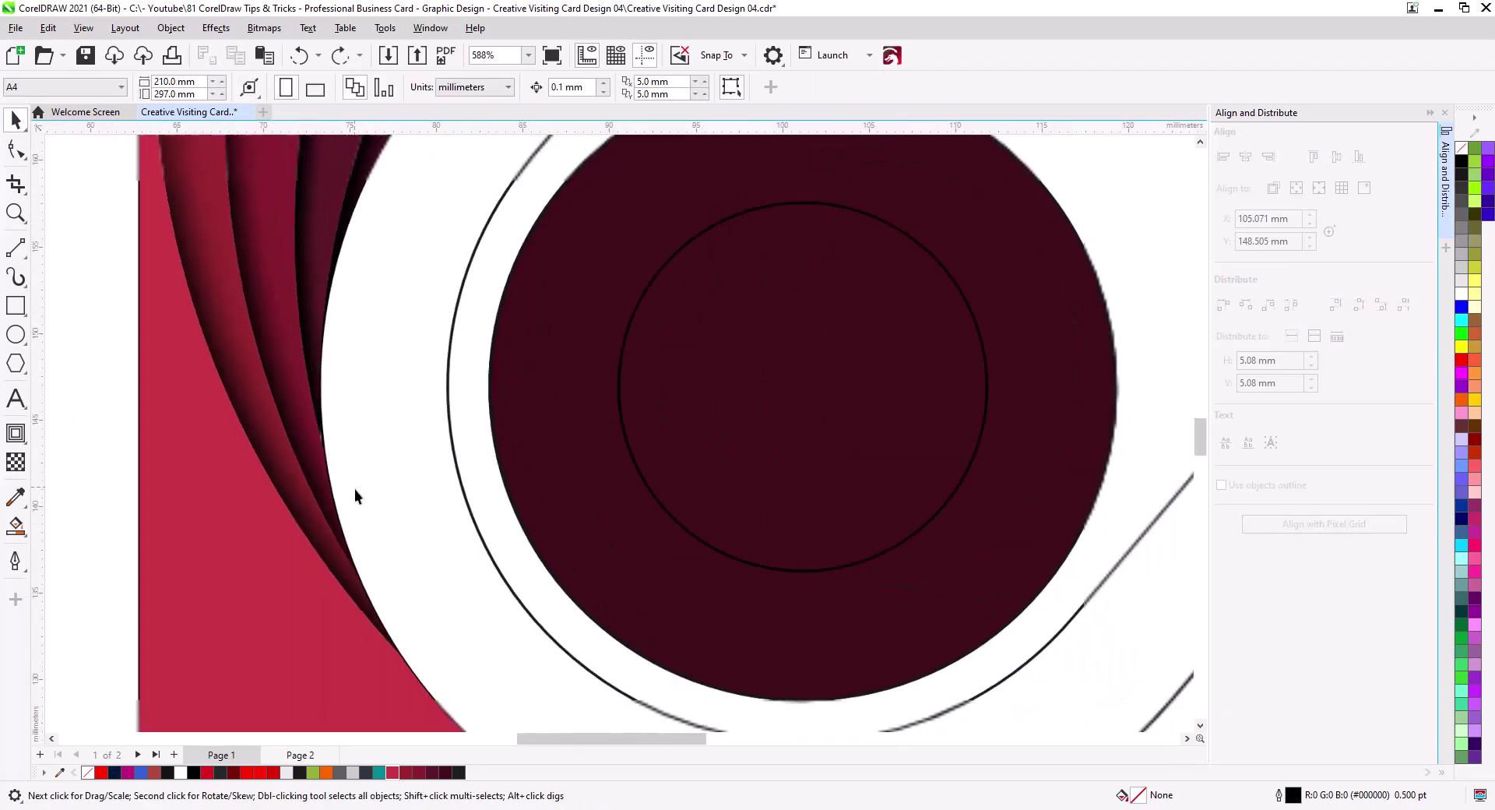
{"action": "left_click", "coordinate": [376, 405]}
{"action": "scroll", "coordinate": [405, 468], "scroll_direction": "down", "scroll_amount": 2}
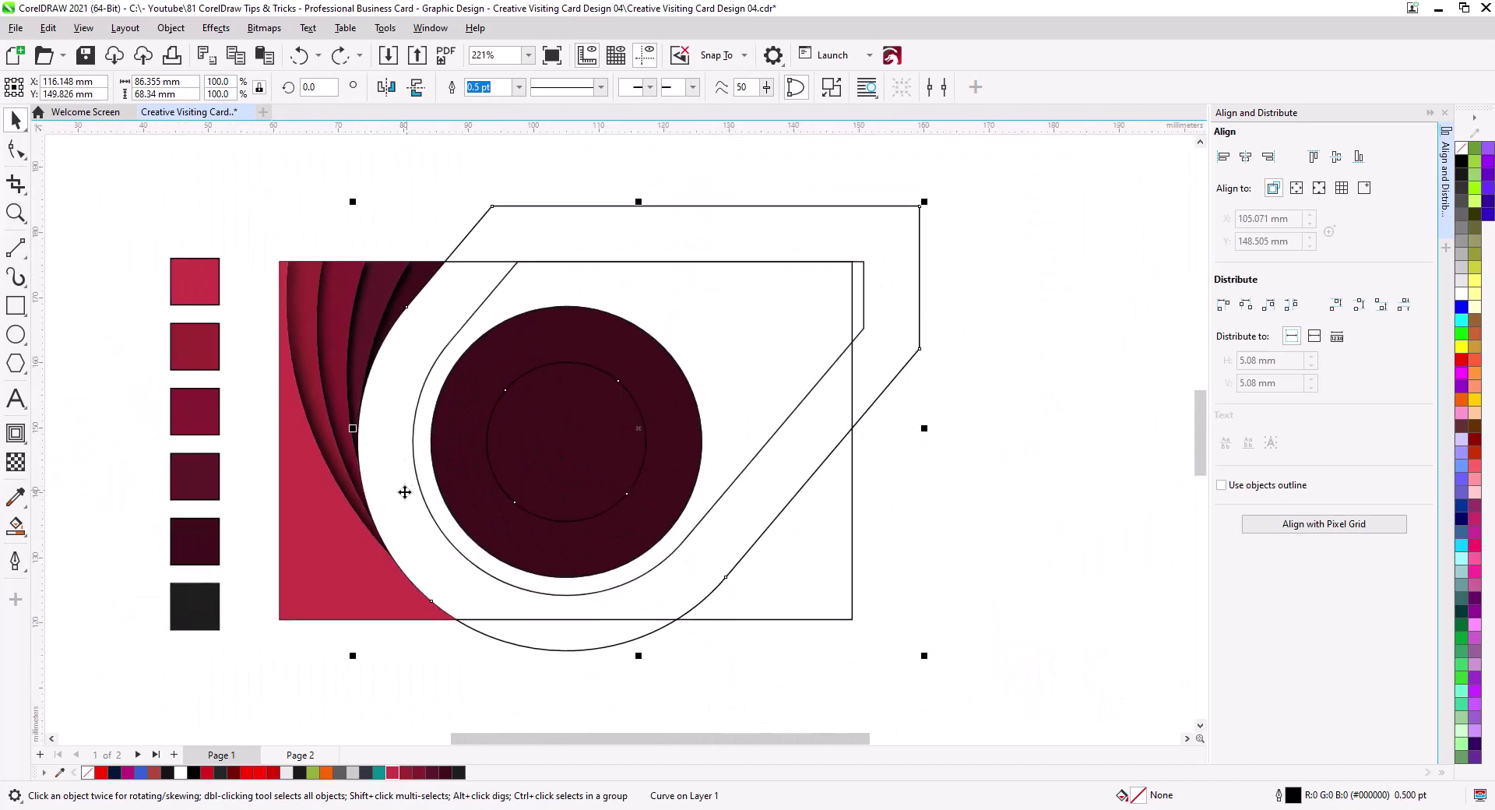
Add a slightly larger outside contour to the curve and break it apart.
{"action": "left_click", "coordinate": [15, 433]}
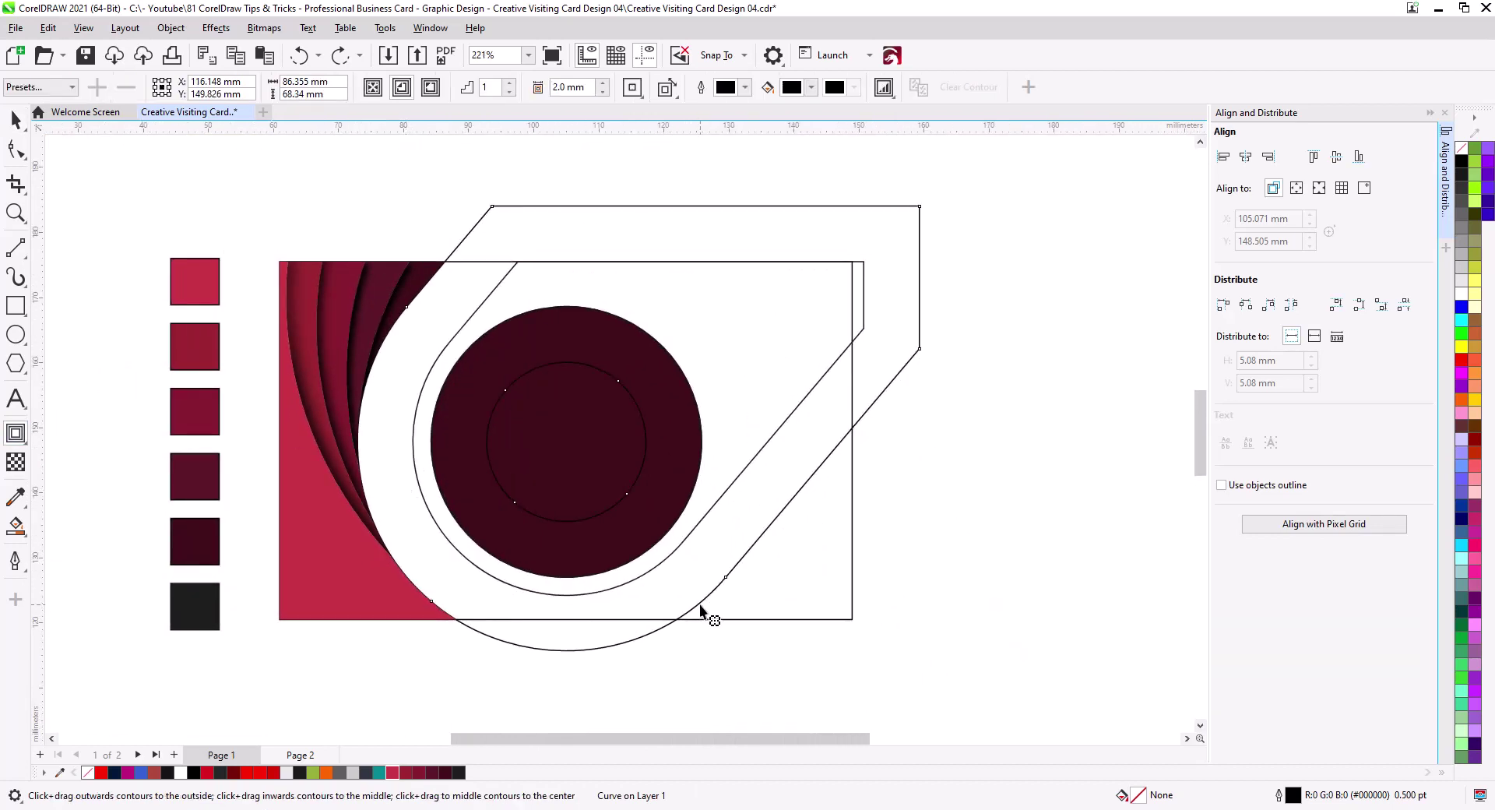
{"action": "left_click_drag", "start_coordinate": [703, 601], "coordinate": [735, 655]}
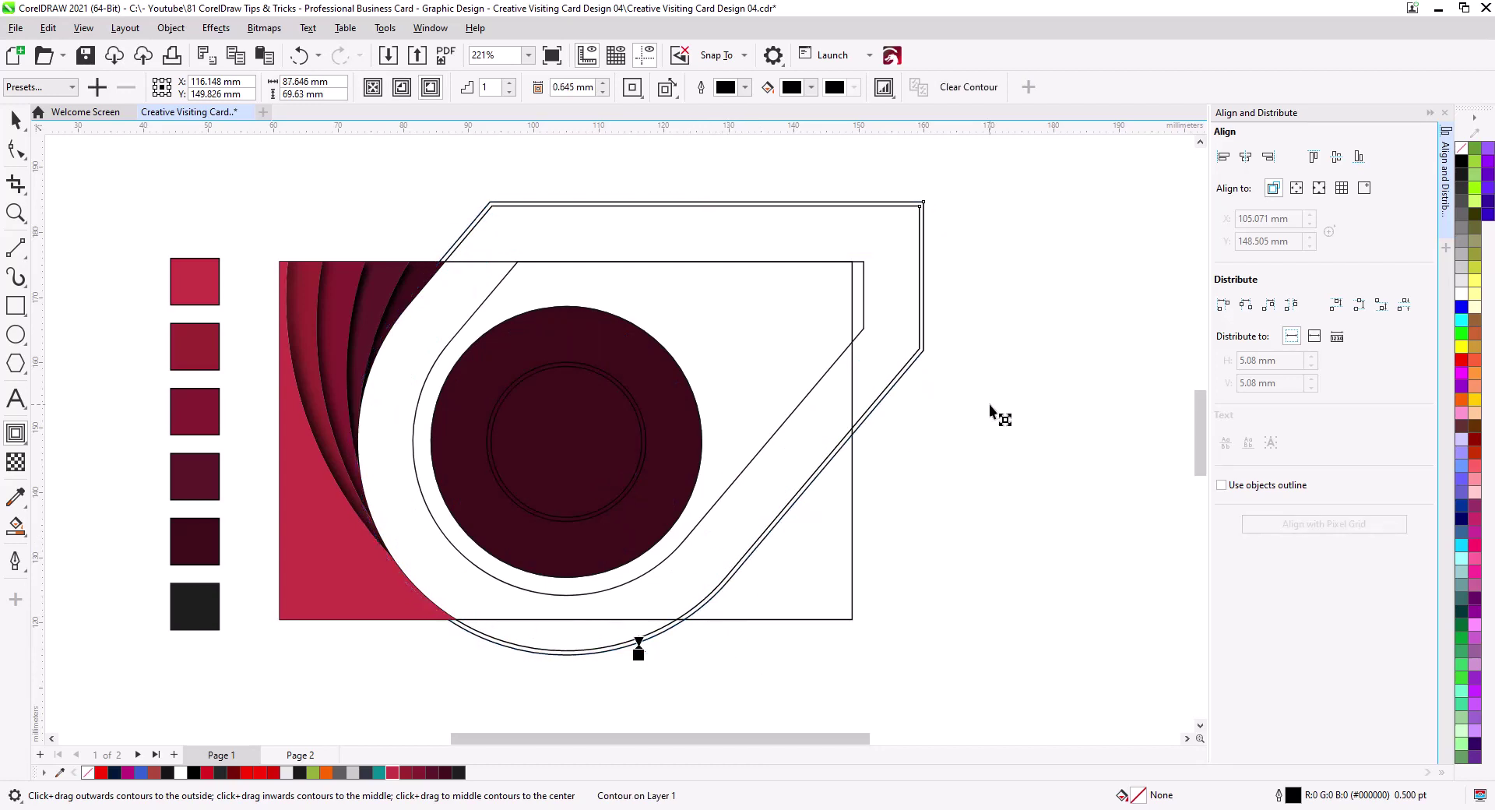
{"action": "right_click", "coordinate": [921, 353]}
{"action": "left_click", "coordinate": [965, 368]}
Trim the crimson layered shapes with the contour outline, then delete that contour.
{"action": "left_click", "coordinate": [15, 119]}
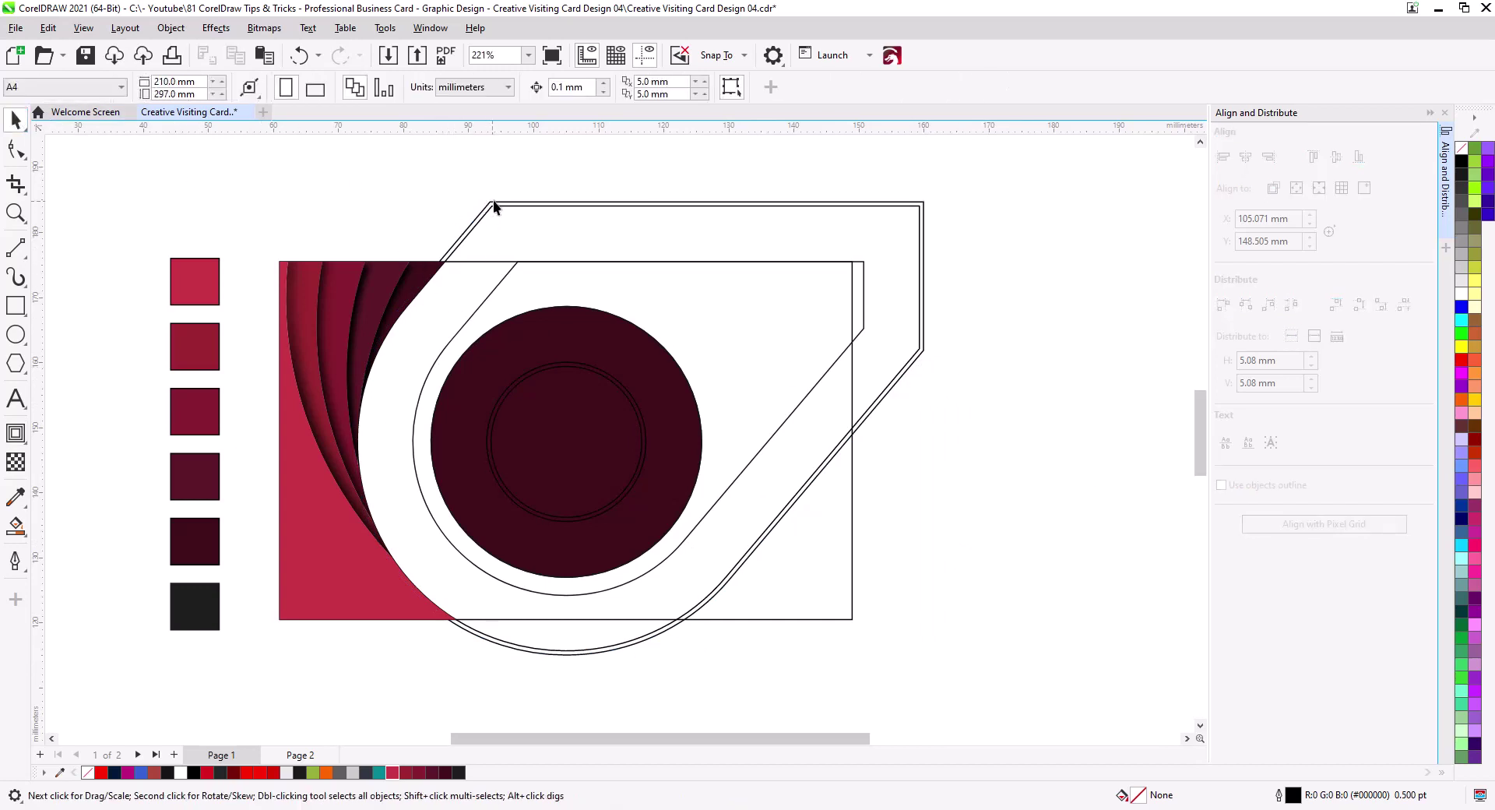
{"action": "left_click", "coordinate": [496, 203]}
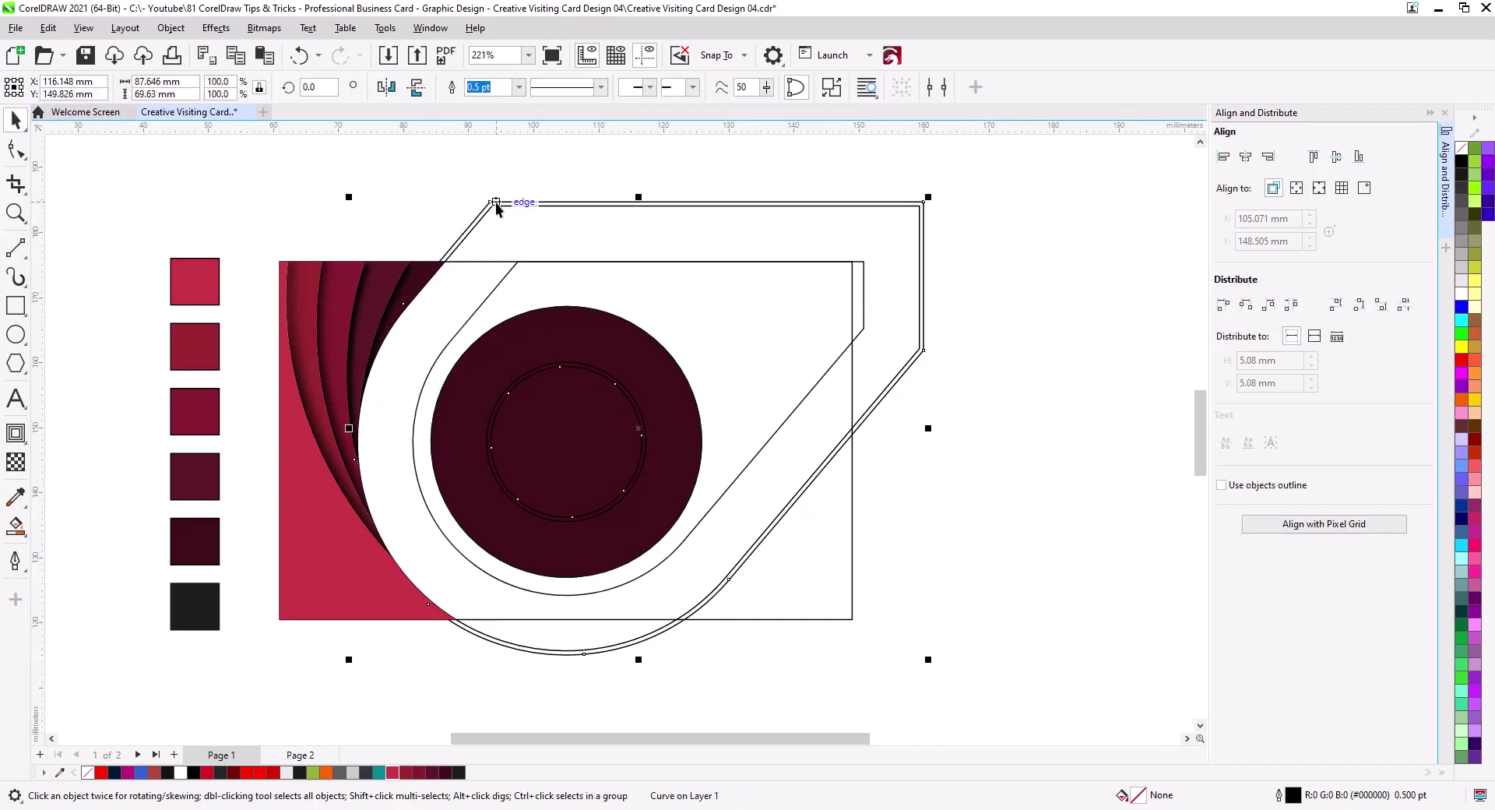
{"action": "left_click", "coordinate": [325, 357], "text": "shift"}
{"action": "left_click", "coordinate": [170, 27]}
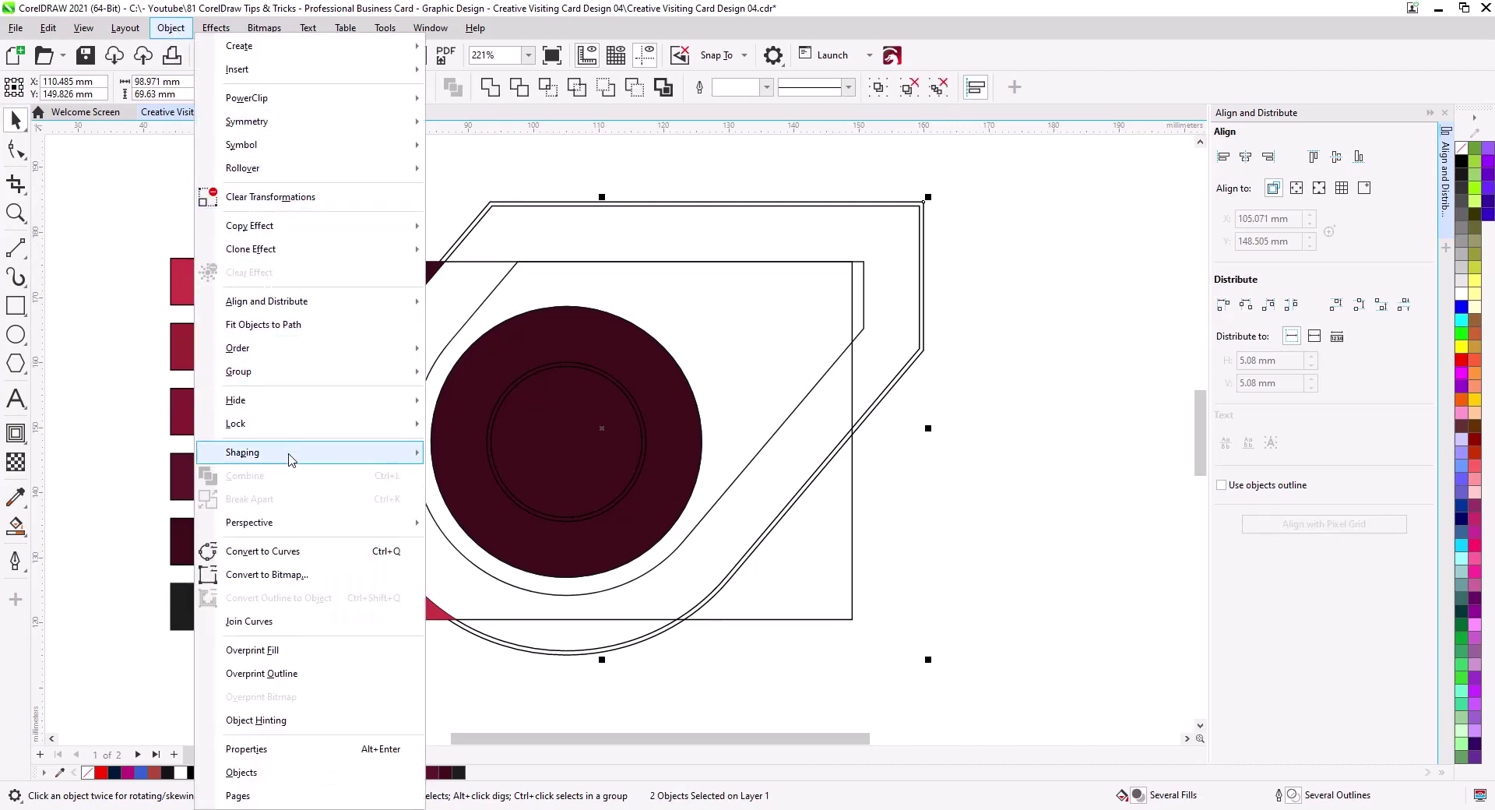
{"action": "mouse_move", "coordinate": [289, 459]}
{"action": "left_click", "coordinate": [467, 477]}
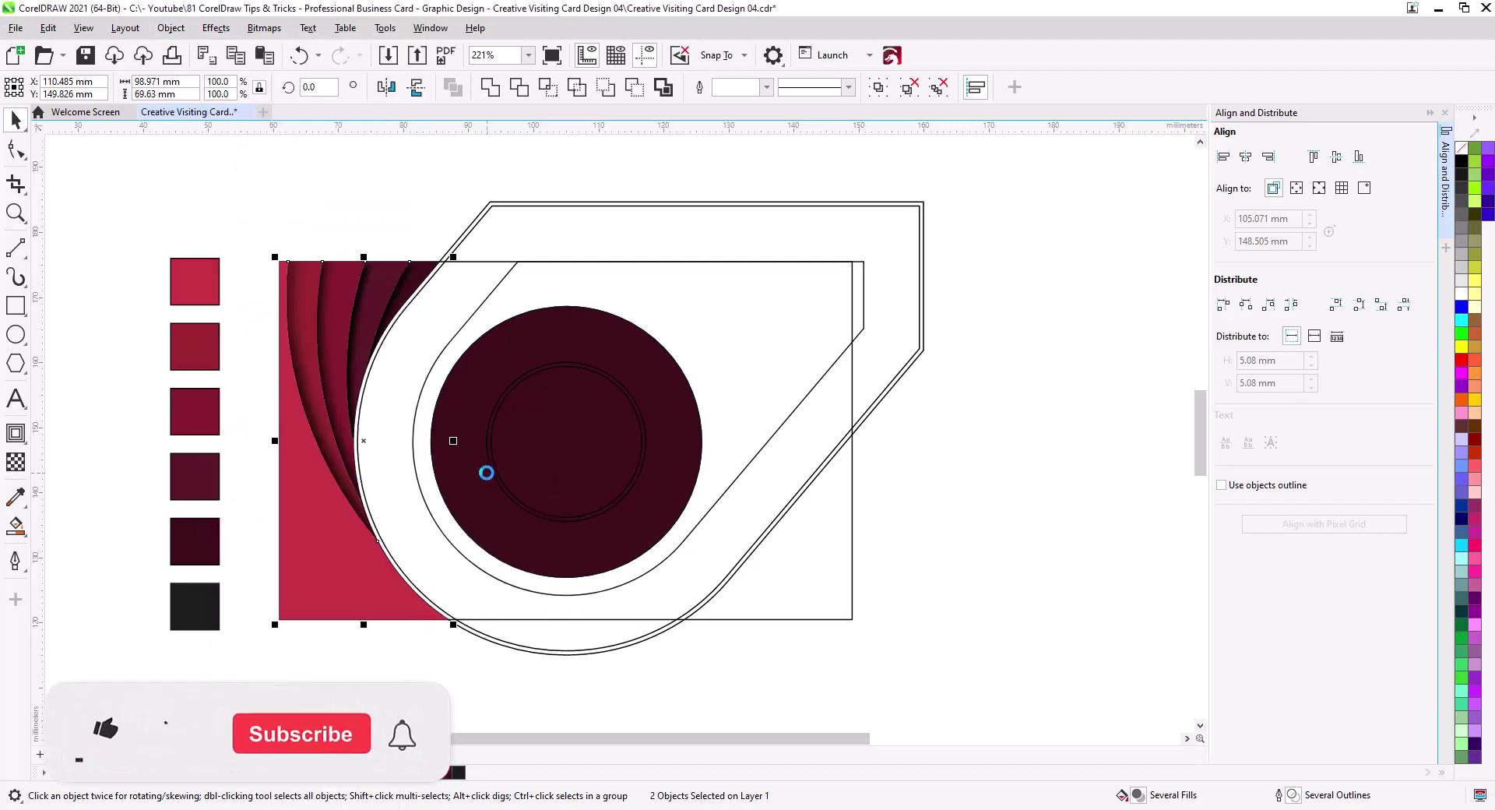
{"action": "left_click", "coordinate": [951, 489]}
{"action": "left_click", "coordinate": [922, 263]}
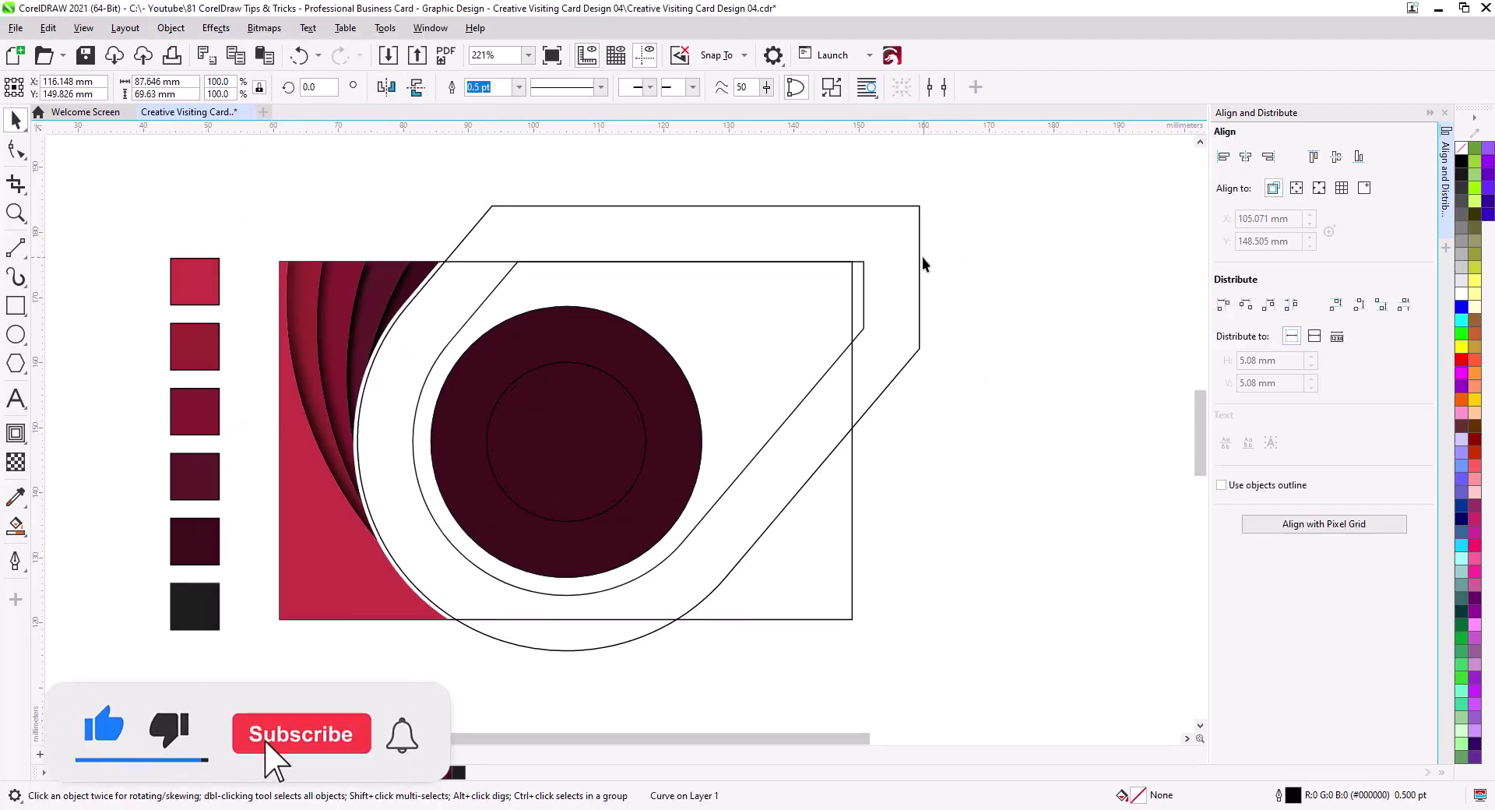
{"action": "key", "text": "Delete"}
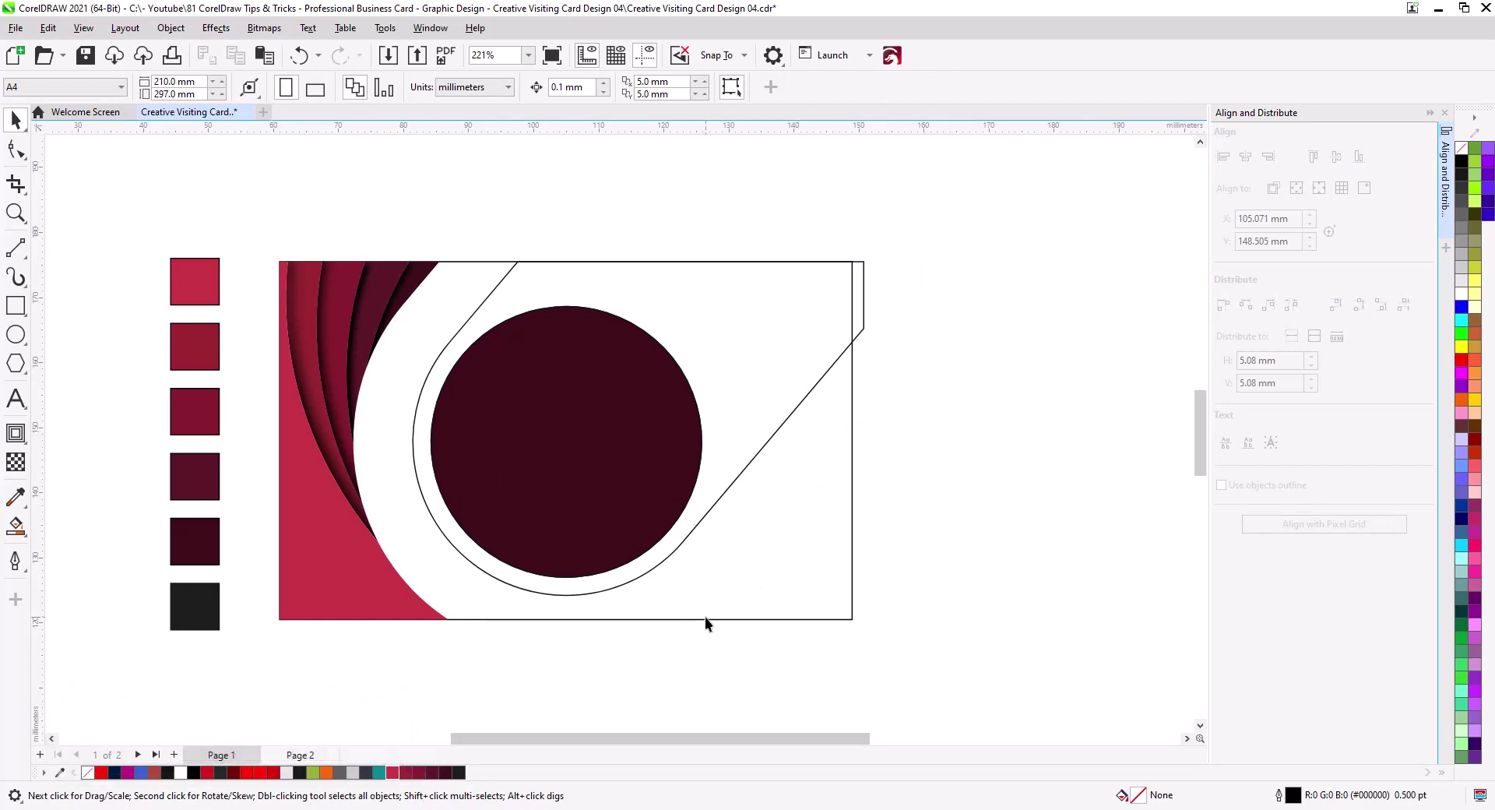
{"action": "left_click", "coordinate": [786, 422]}
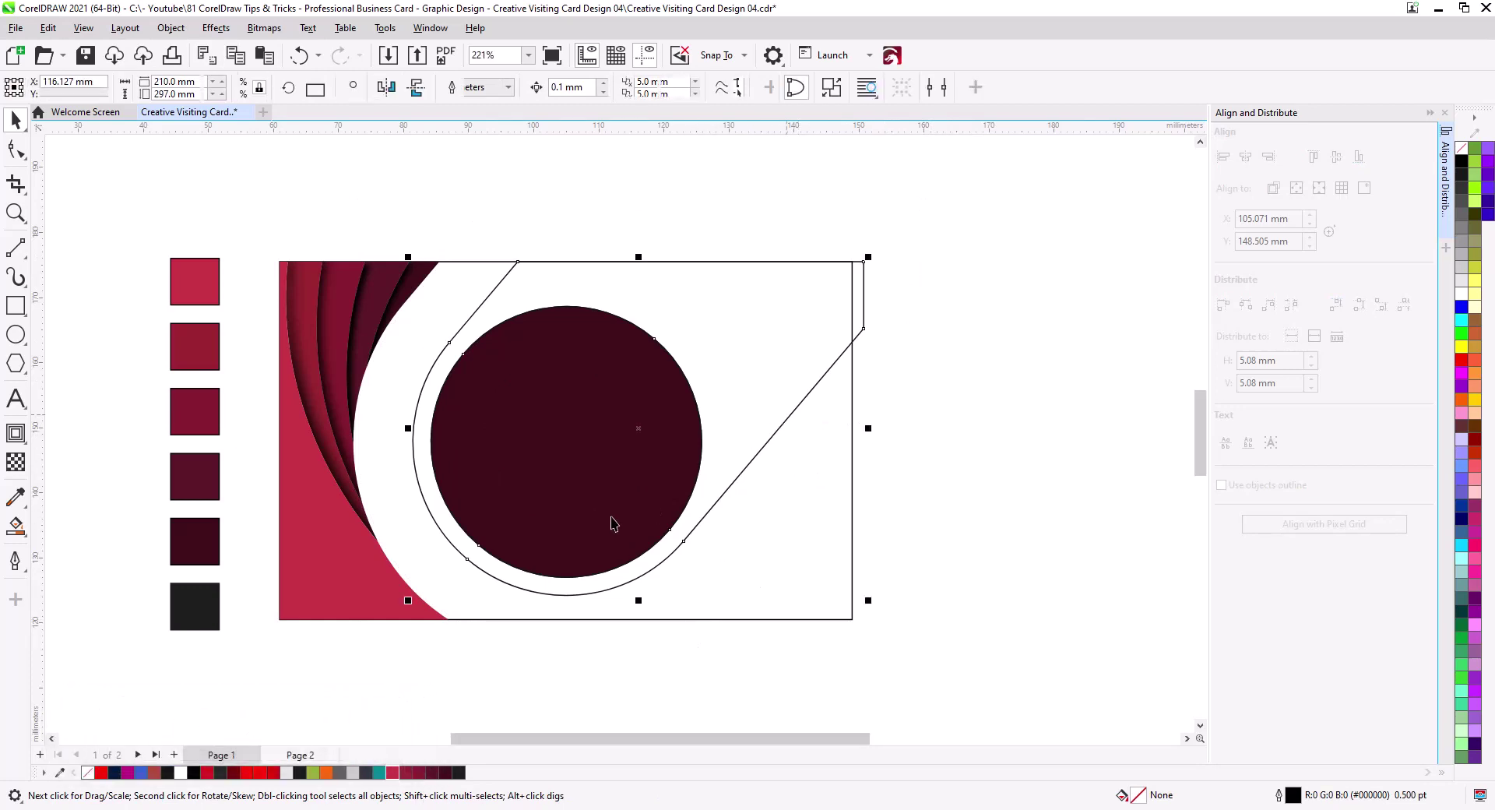
Smart Fill two enclosed empty regions of the card into new shapes.
{"action": "left_click", "coordinate": [16, 529]}
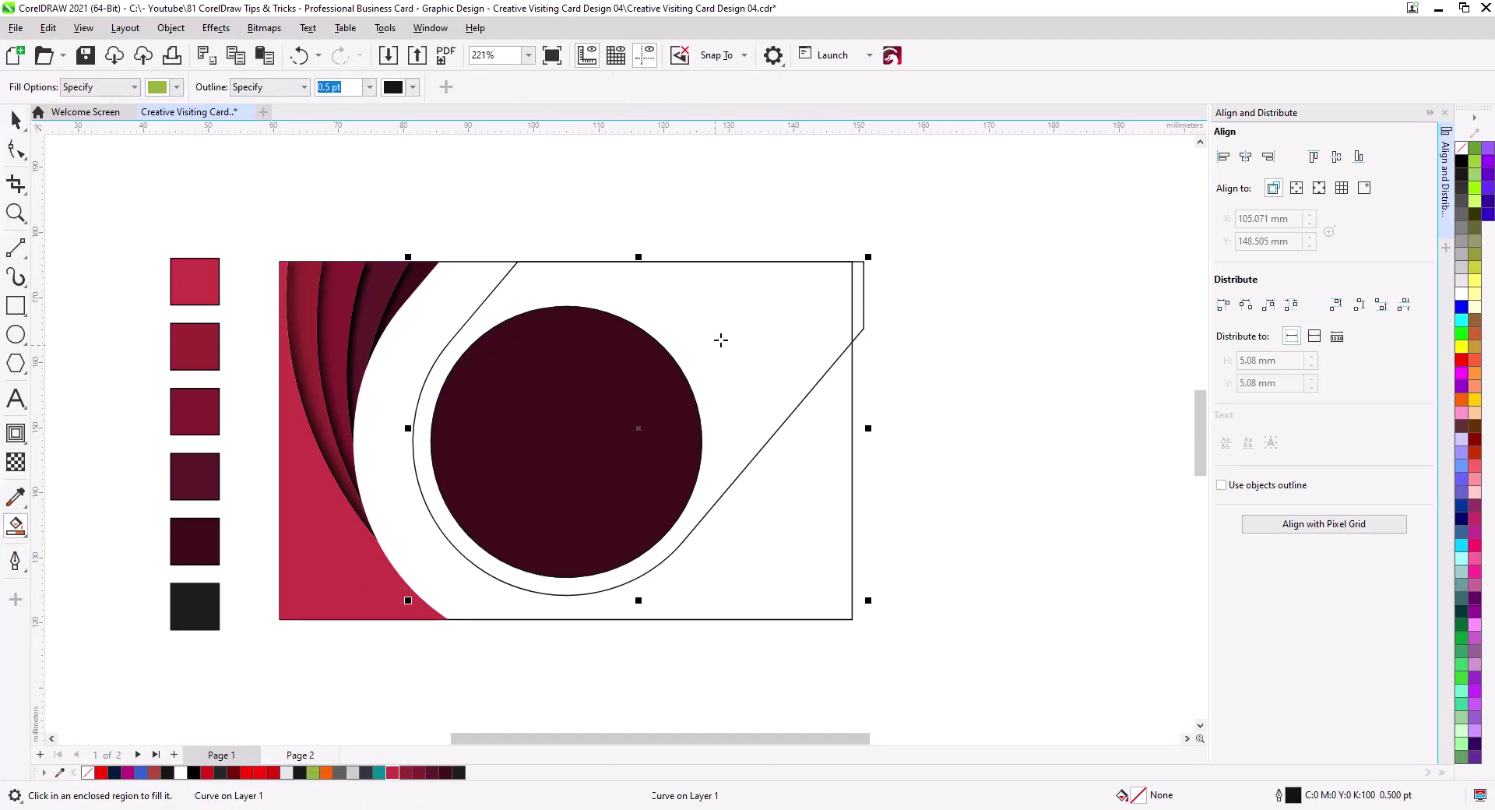
{"action": "left_click", "coordinate": [725, 395]}
{"action": "left_click", "coordinate": [750, 557]}
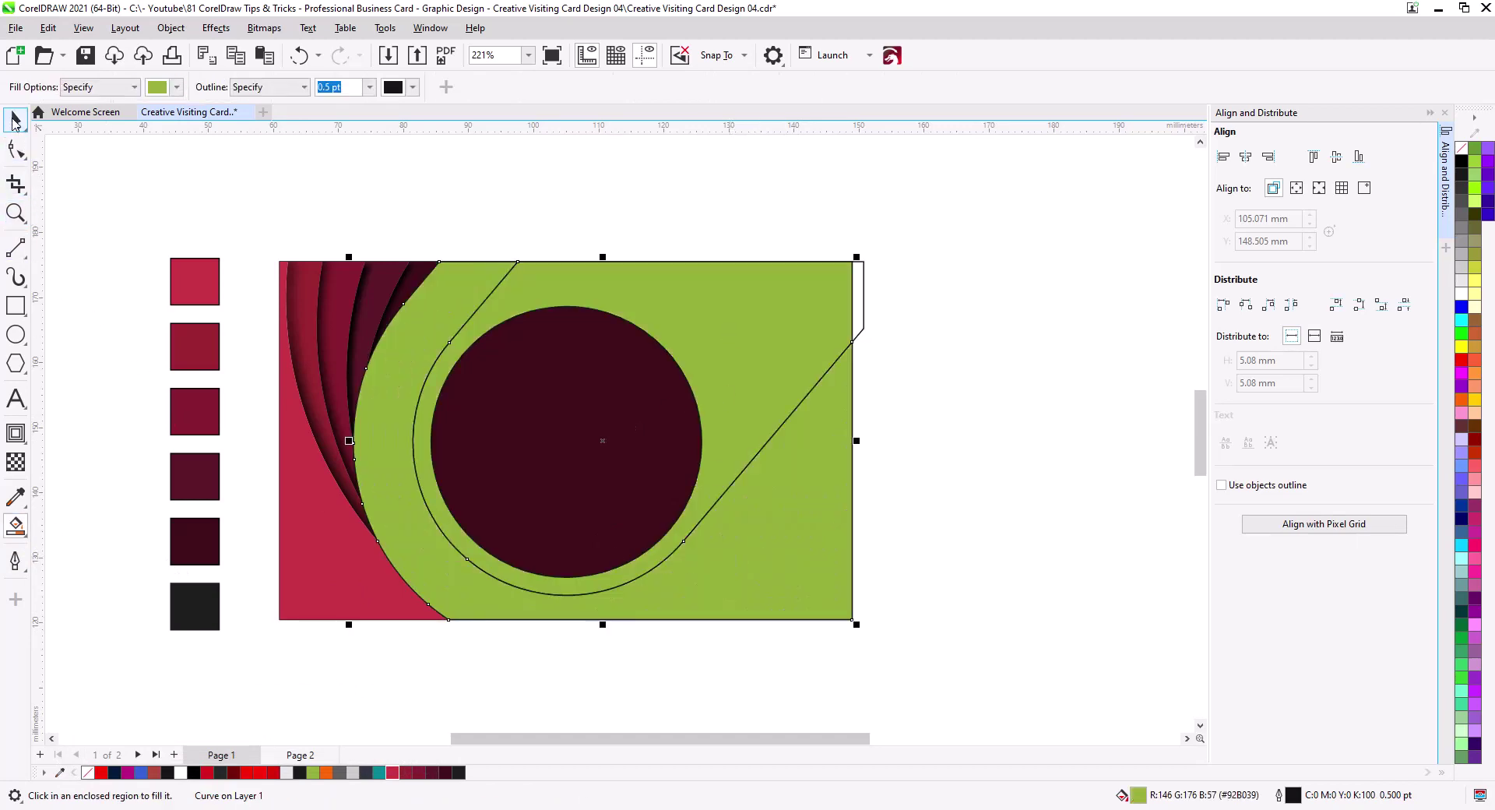
{"action": "left_click", "coordinate": [14, 121]}
{"action": "left_click", "coordinate": [858, 322]}
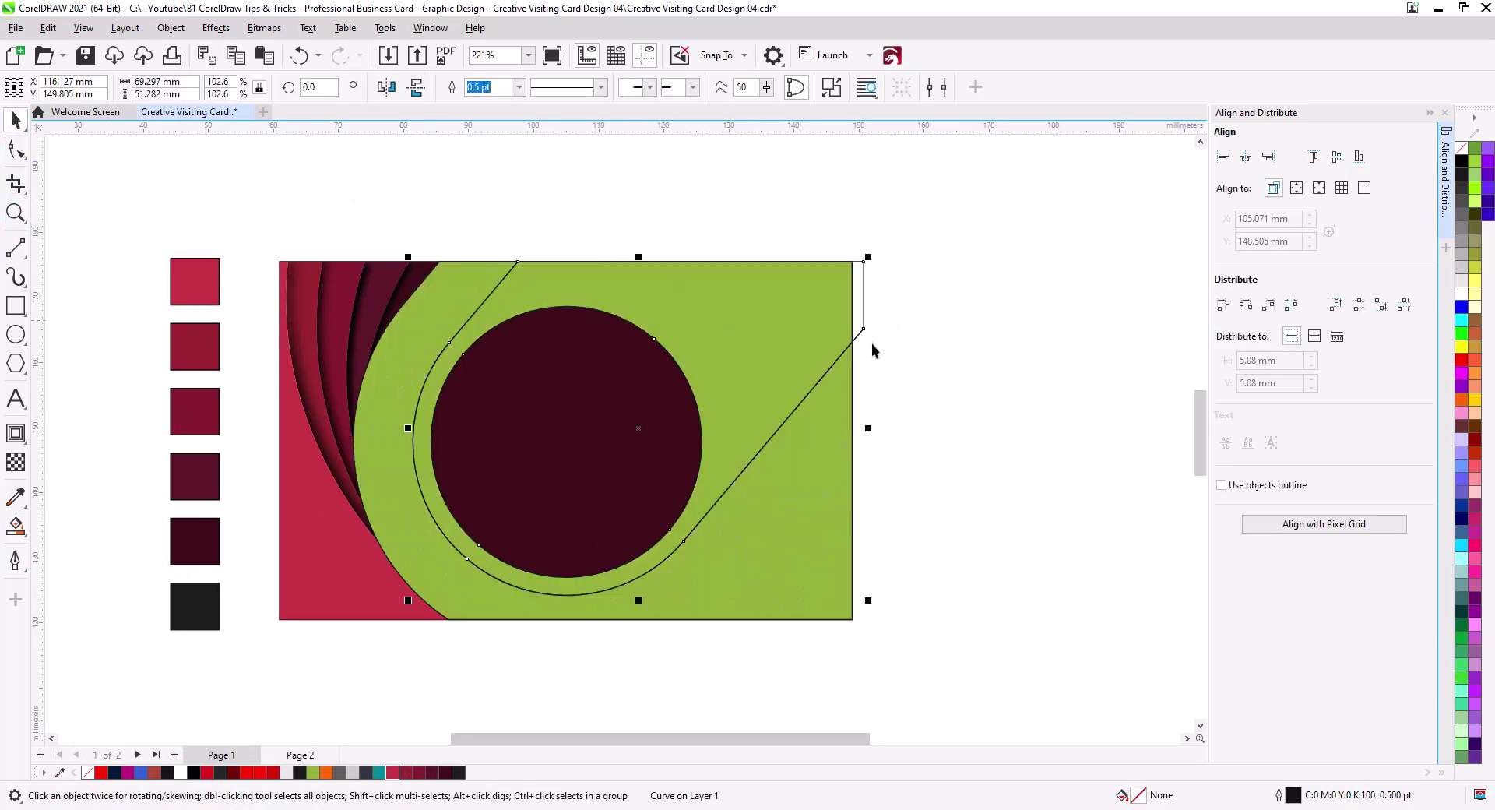
{"action": "left_click", "coordinate": [884, 398]}
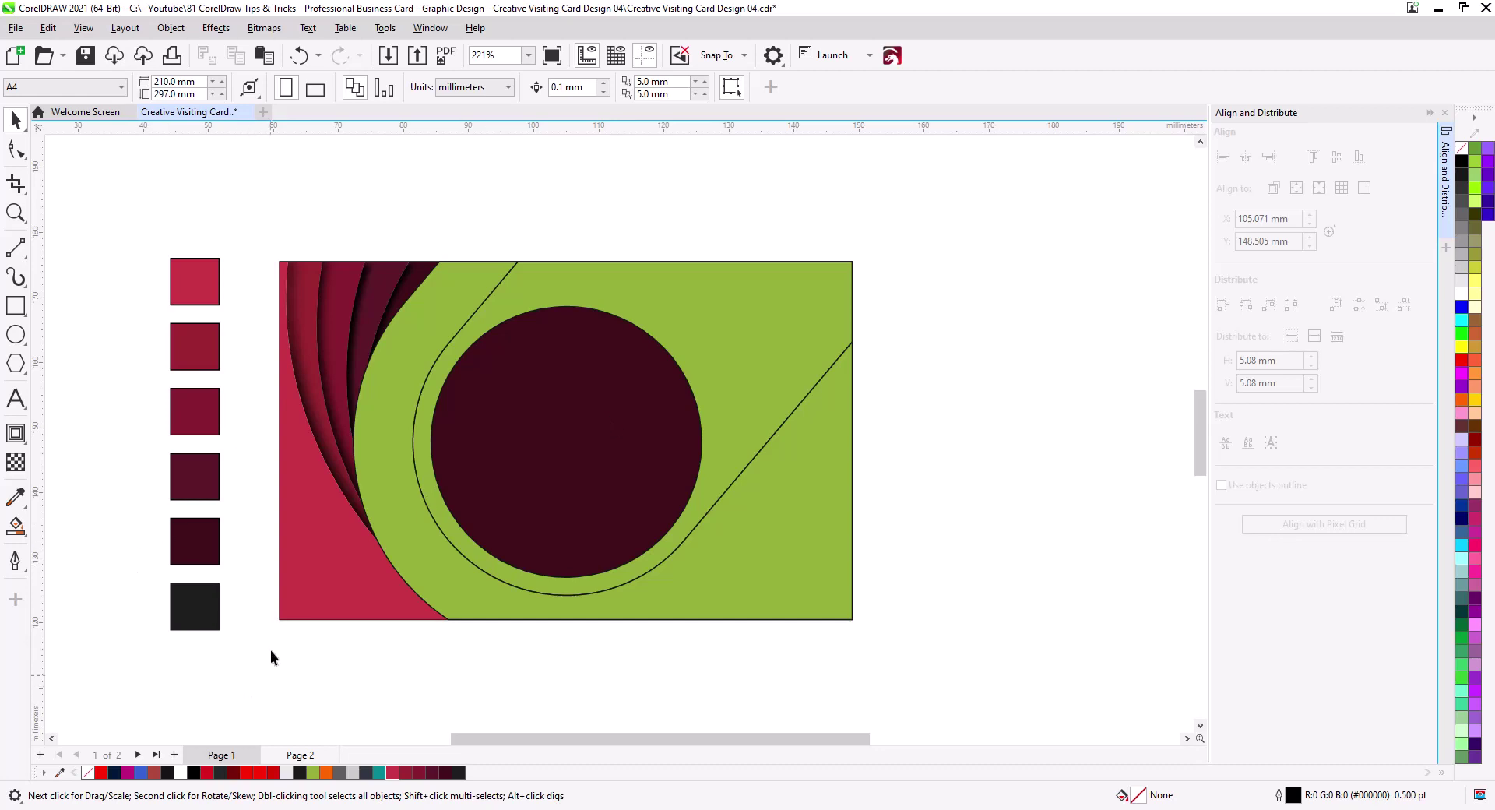
Sample the swatches to colour the ring crimson and the curved band black.
{"action": "left_click", "coordinate": [15, 497]}
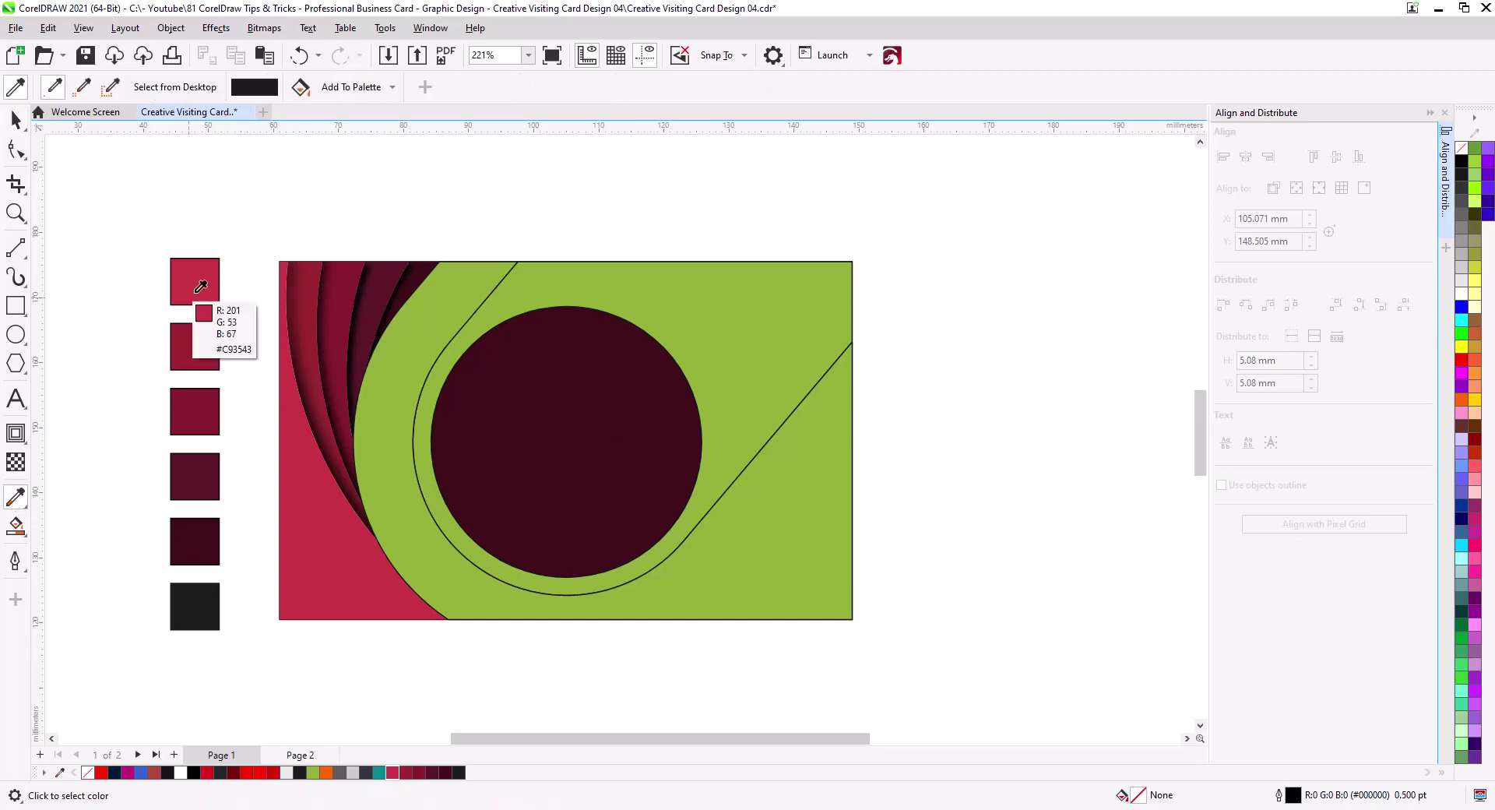
{"action": "left_click", "coordinate": [199, 282]}
{"action": "left_click", "coordinate": [713, 321]}
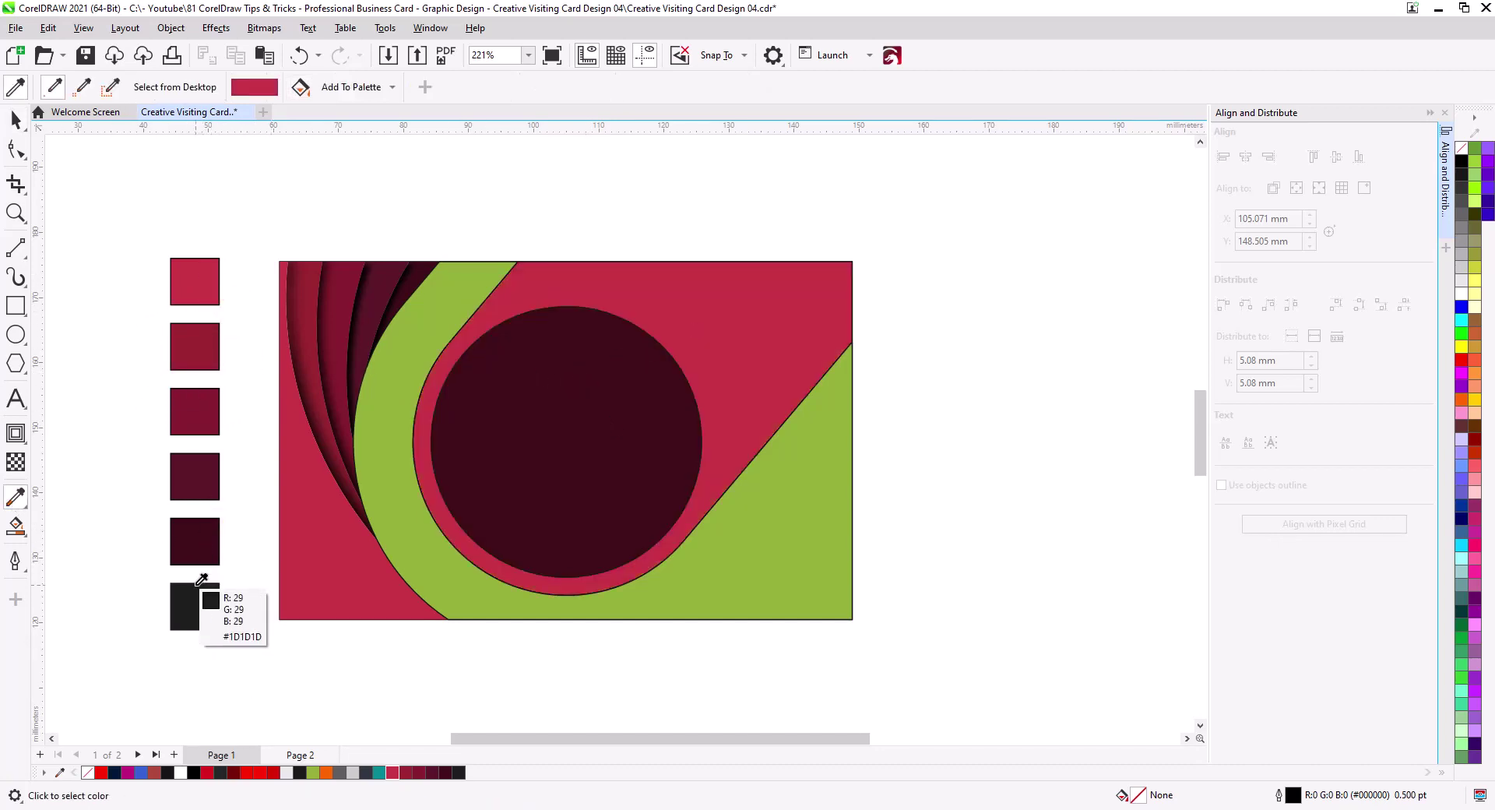
{"action": "left_click", "coordinate": [204, 605]}
{"action": "left_click", "coordinate": [762, 562]}
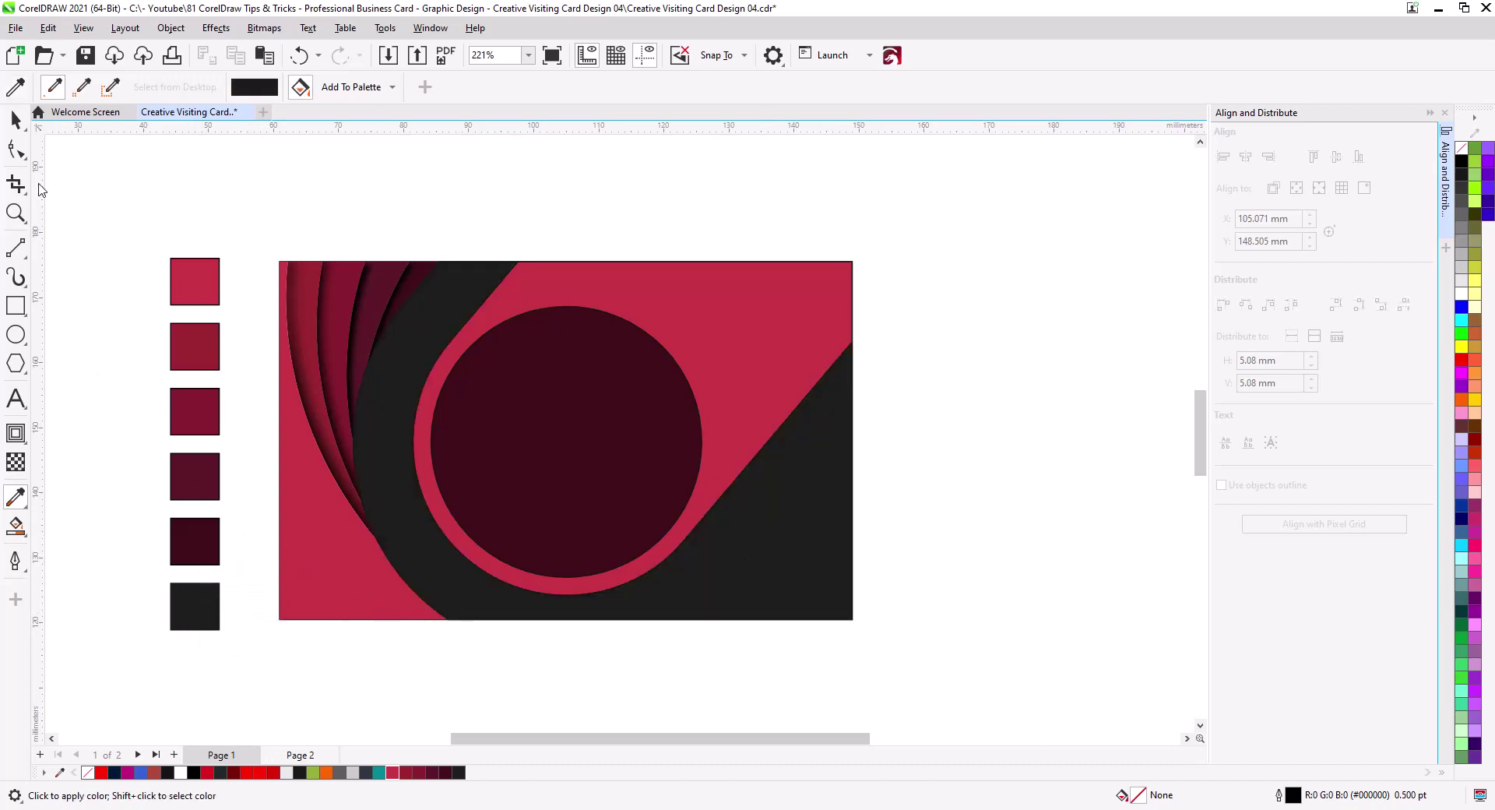
{"action": "left_click", "coordinate": [16, 119]}
{"action": "left_click", "coordinate": [310, 451]}
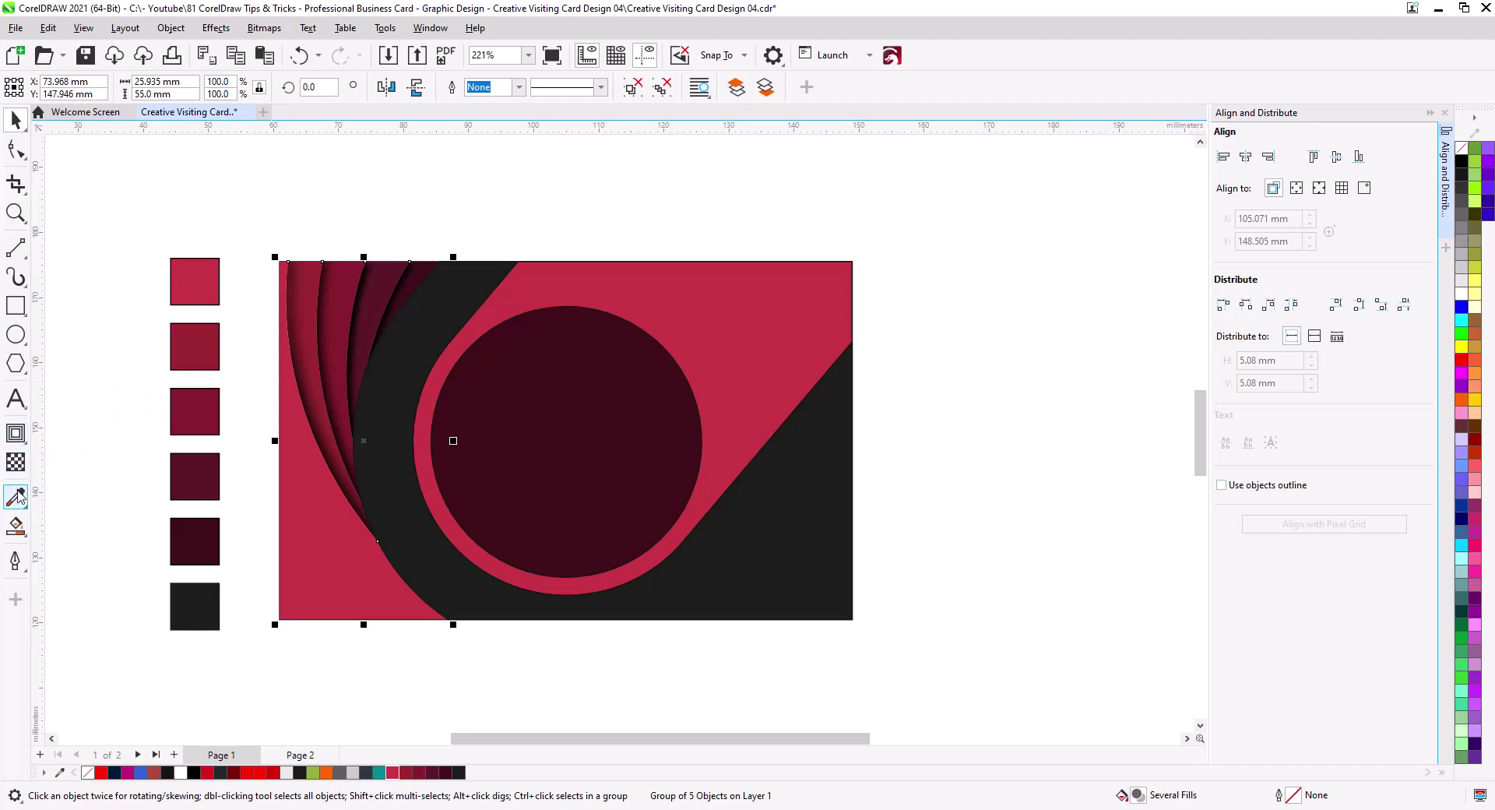
Try a drop shadow from the card's left, then undo it.
{"action": "left_click", "coordinate": [21, 439]}
{"action": "left_click", "coordinate": [77, 441]}
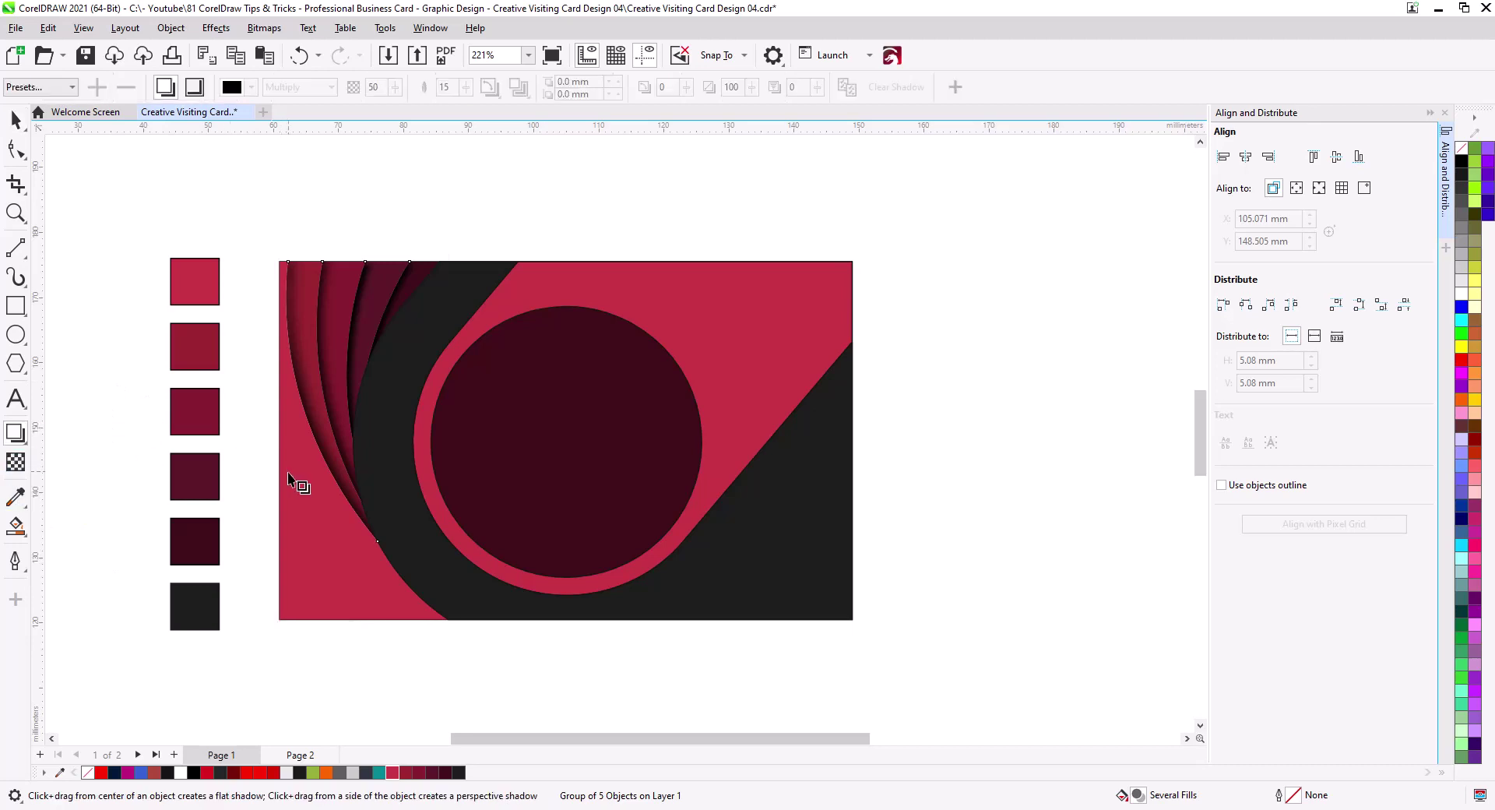
{"action": "left_click_drag", "start_coordinate": [280, 442], "coordinate": [458, 454]}
{"action": "key", "text": "ctrl+z"}
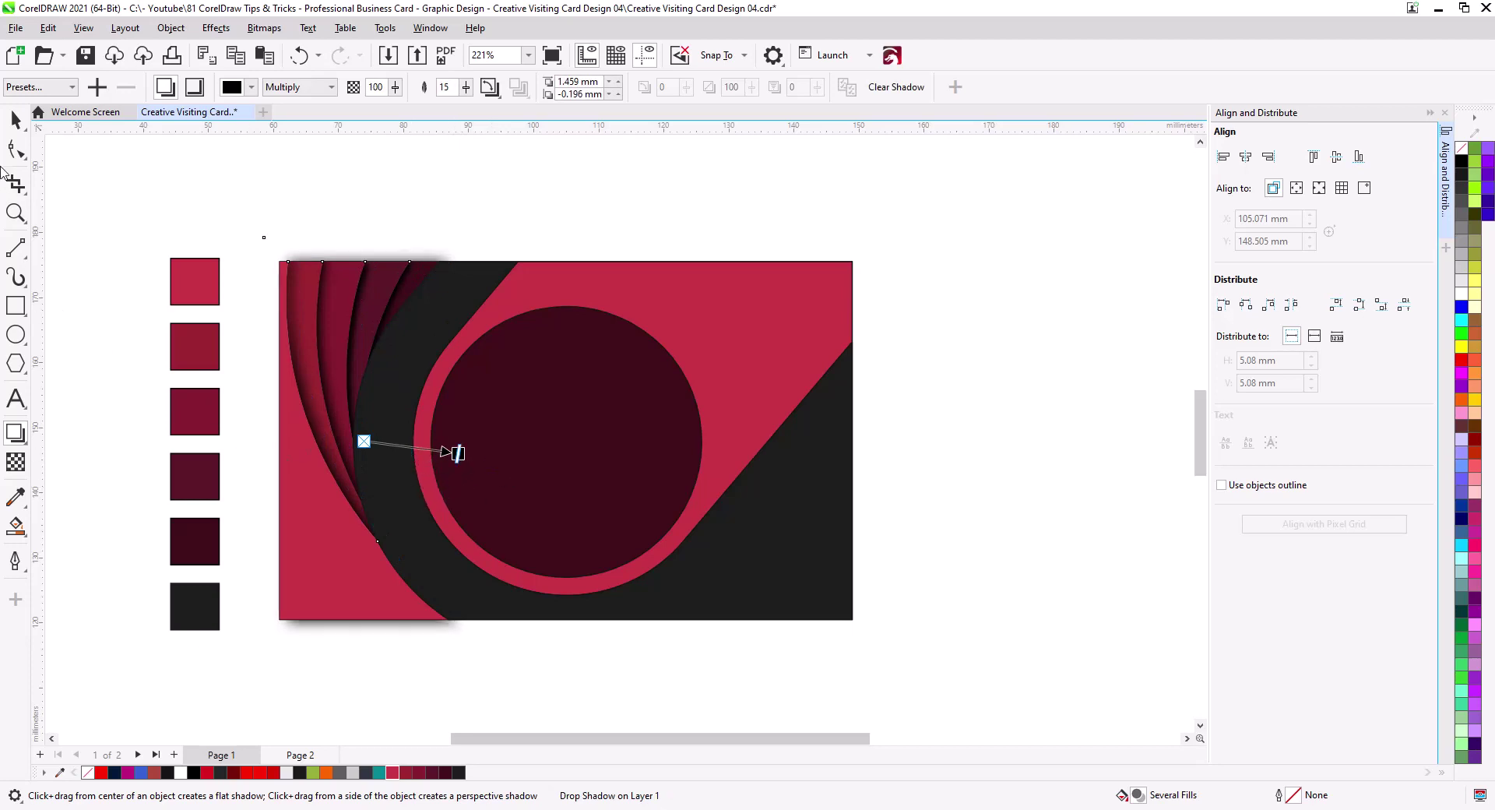
Break the curved layers' drop shadow apart into its own object.
{"action": "left_click", "coordinate": [16, 117]}
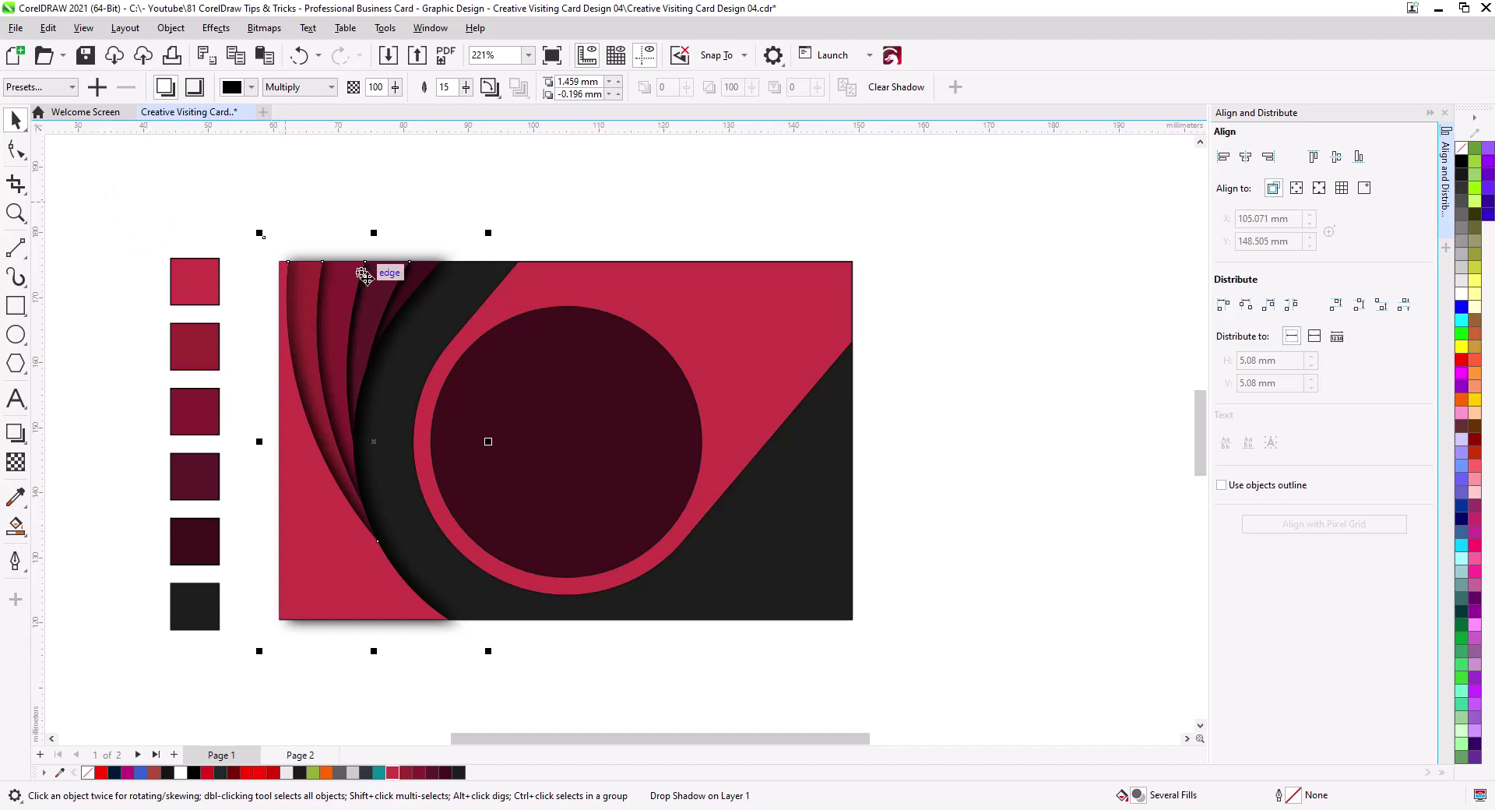
{"action": "right_click", "coordinate": [442, 277]}
{"action": "left_click", "coordinate": [493, 292]}
{"action": "left_click", "coordinate": [533, 226]}
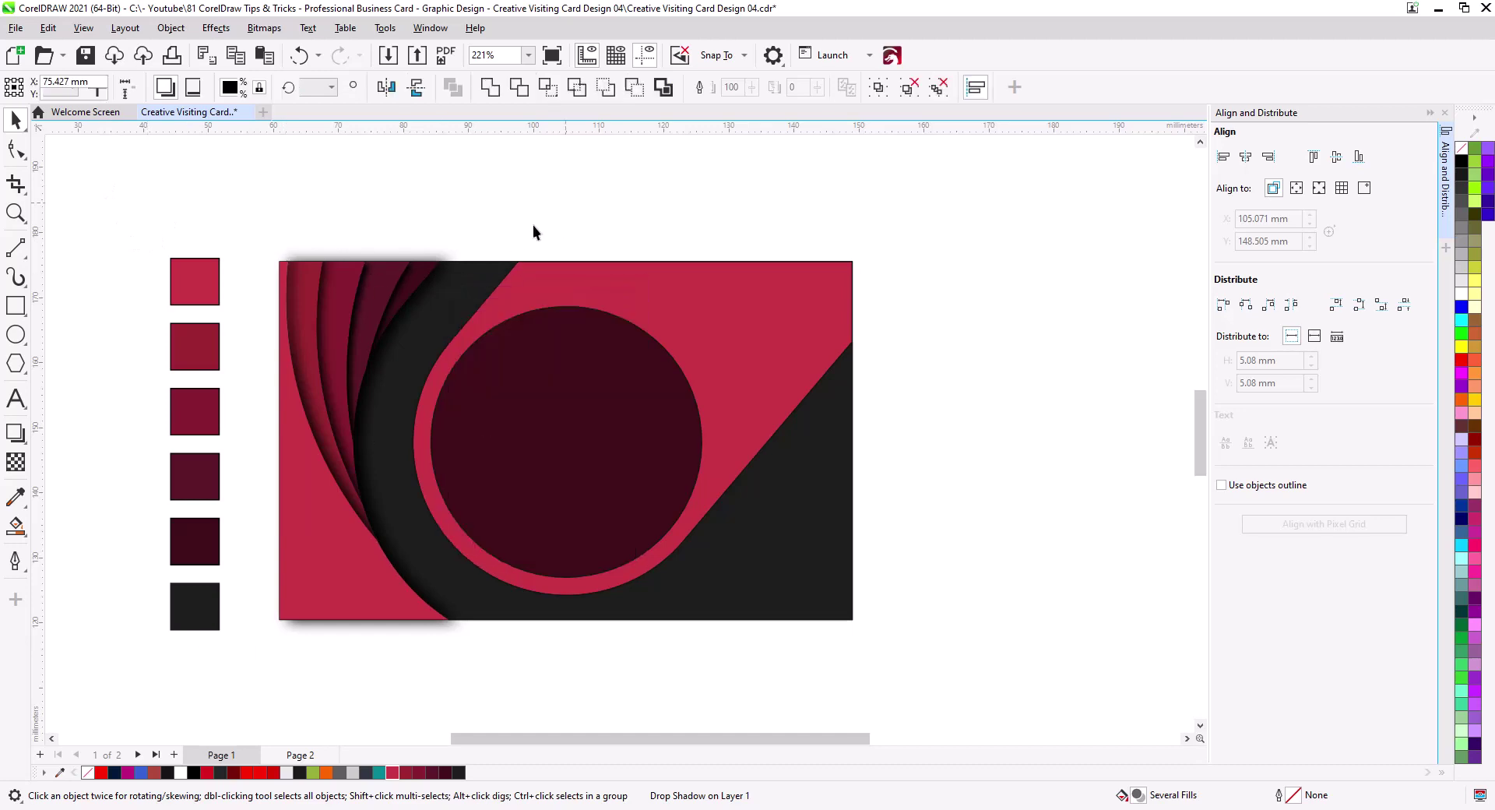
PowerClip the separated shadow inside the card rectangle so it stays within the edges.
{"action": "left_click", "coordinate": [447, 270]}
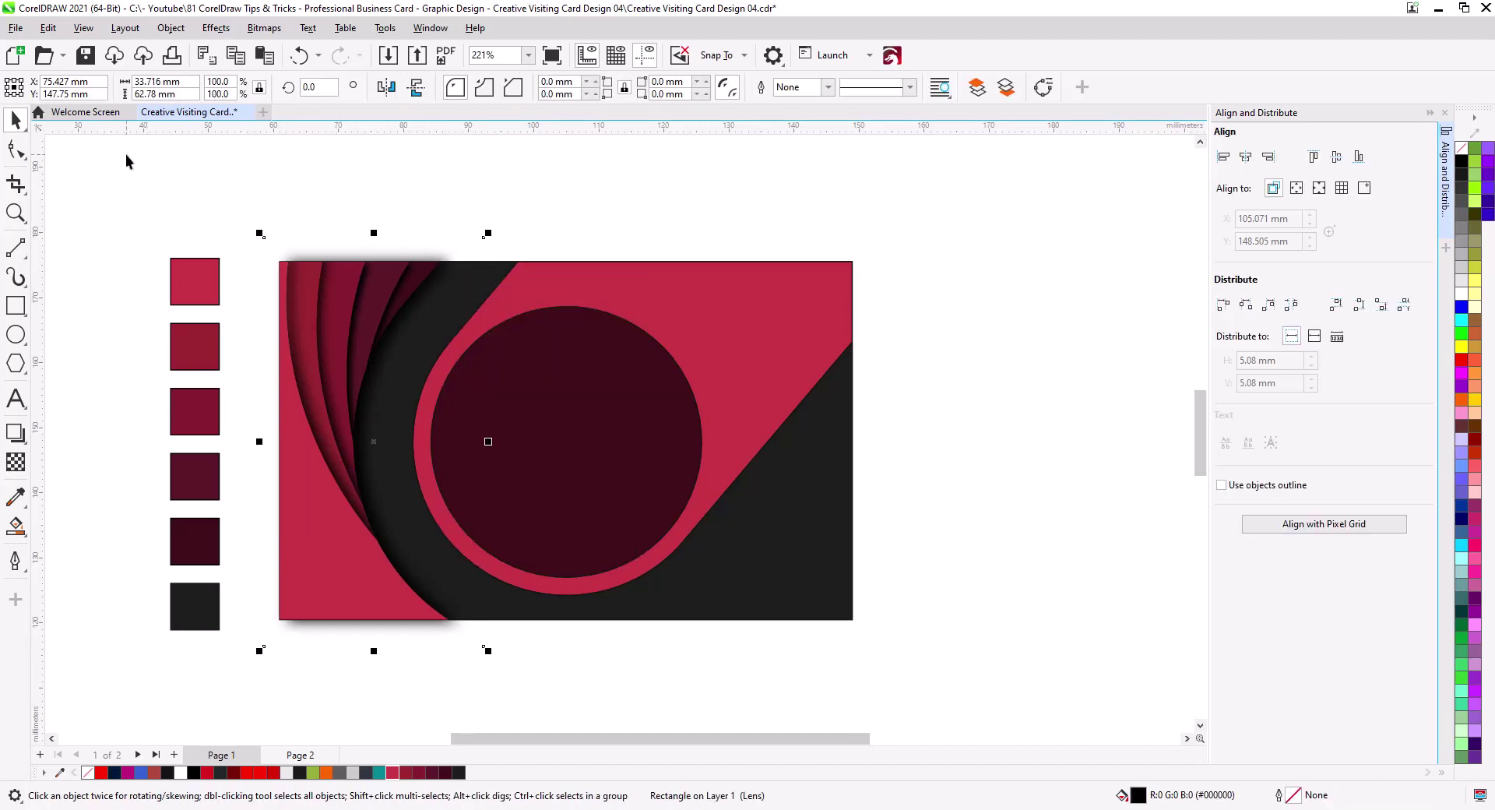
{"action": "left_click", "coordinate": [171, 27]}
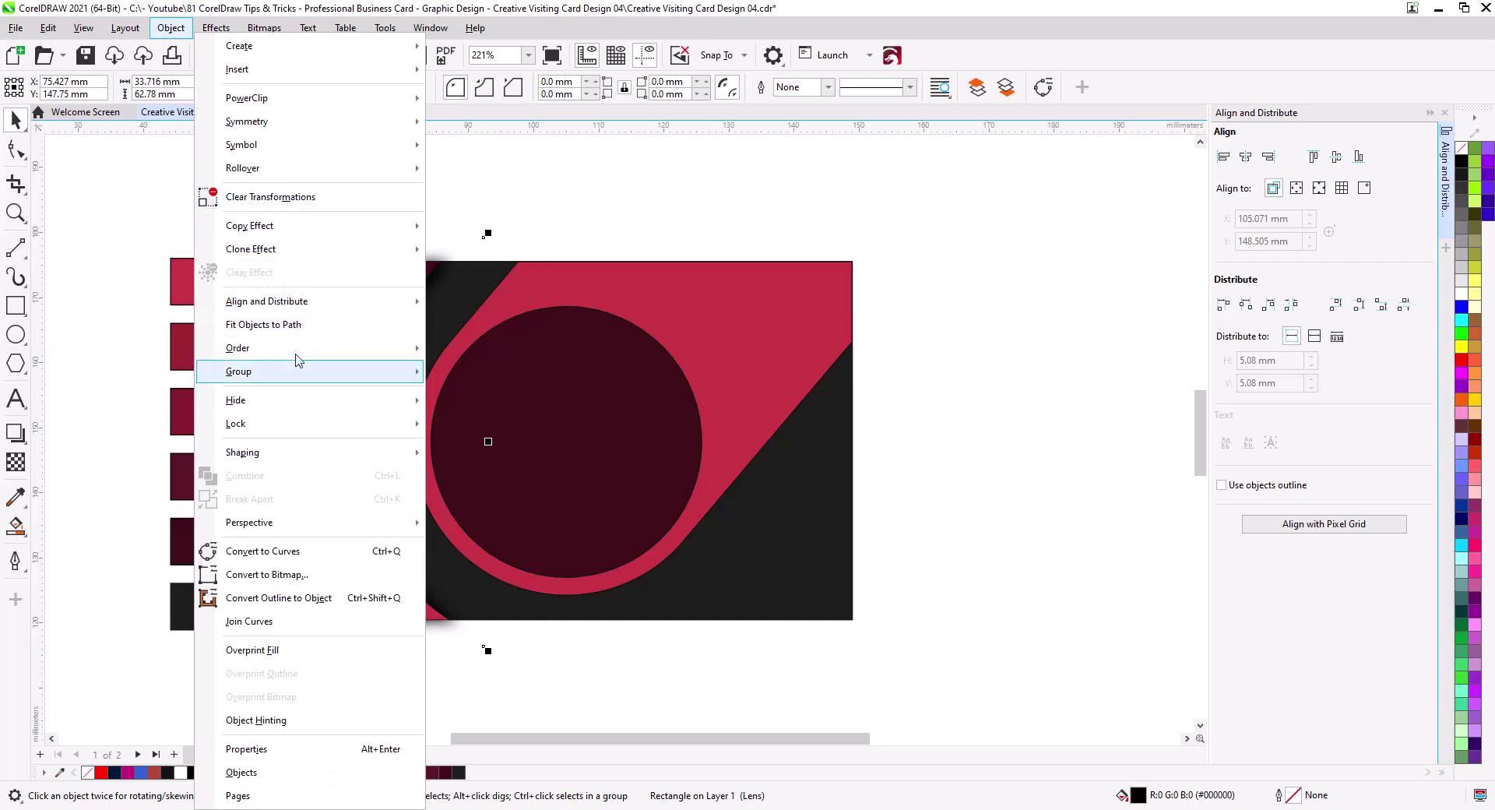
{"action": "mouse_move", "coordinate": [310, 101]}
{"action": "left_click", "coordinate": [455, 101]}
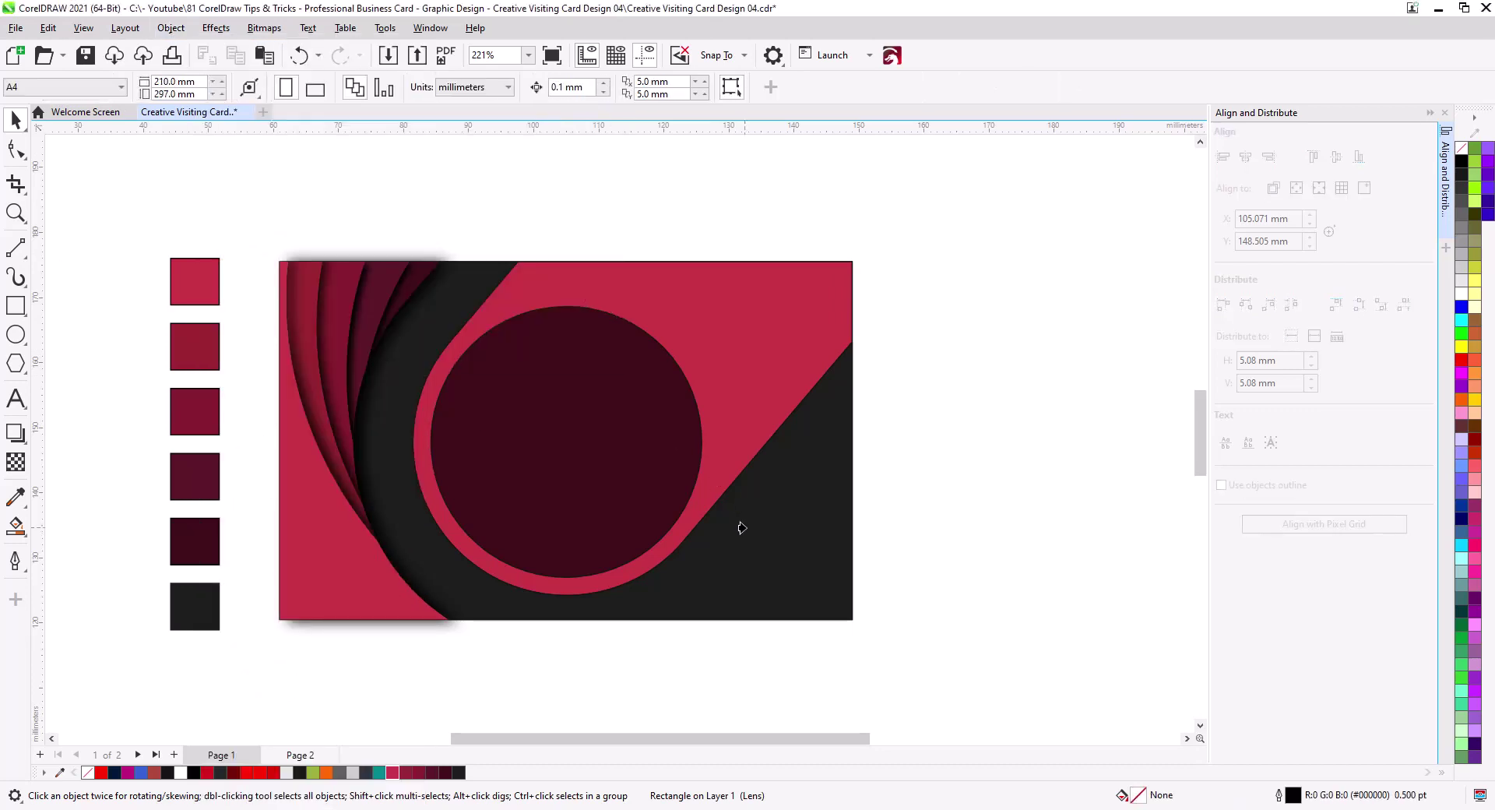
{"action": "left_click", "coordinate": [795, 537]}
{"action": "left_click", "coordinate": [207, 190]}
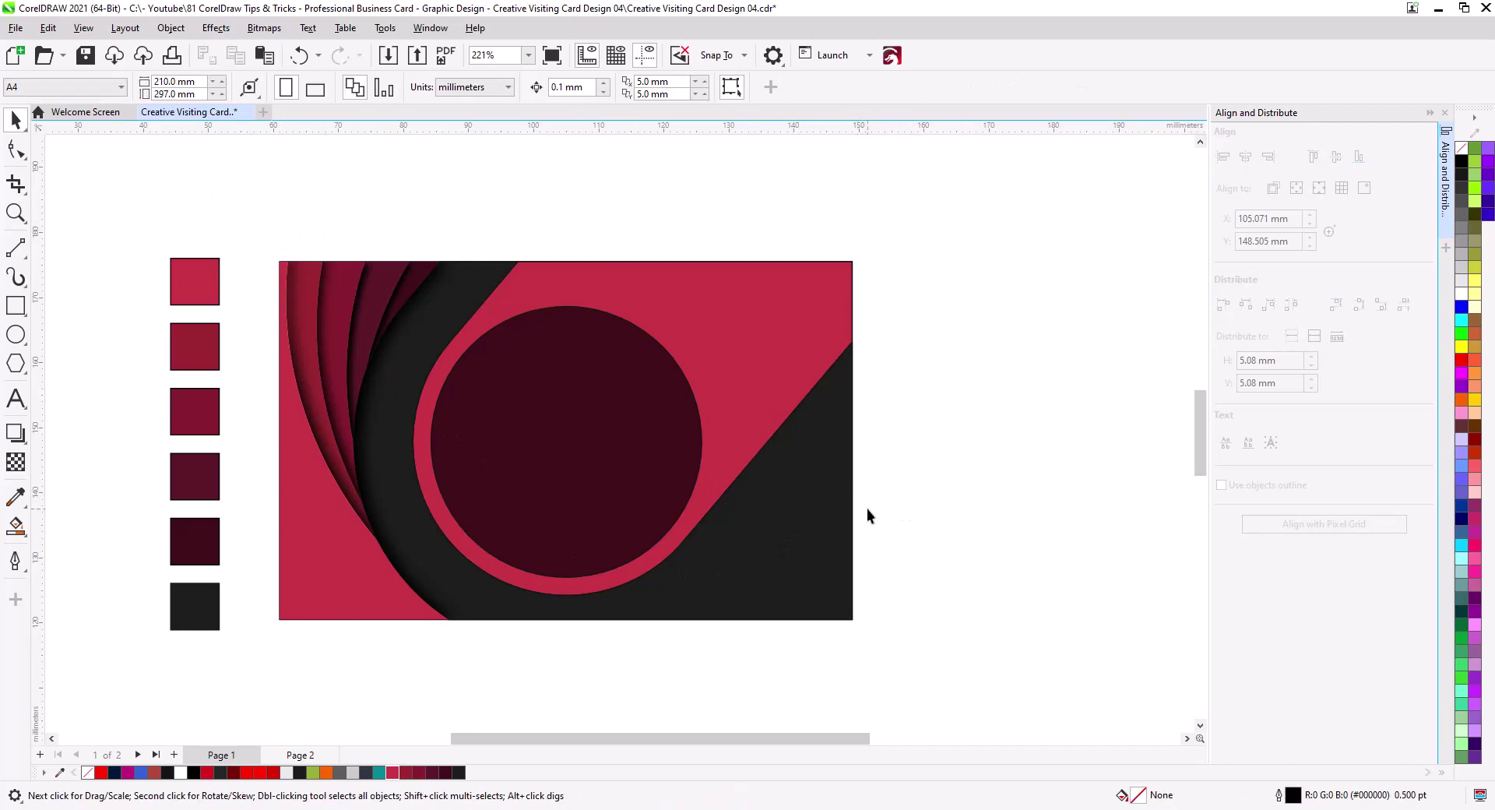
Zoom in to check the card, then select the dark inner circle.
{"action": "scroll", "coordinate": [867, 510], "scroll_direction": "up", "scroll_amount": 2}
{"action": "left_click_drag", "start_coordinate": [778, 533], "coordinate": [886, 555]}
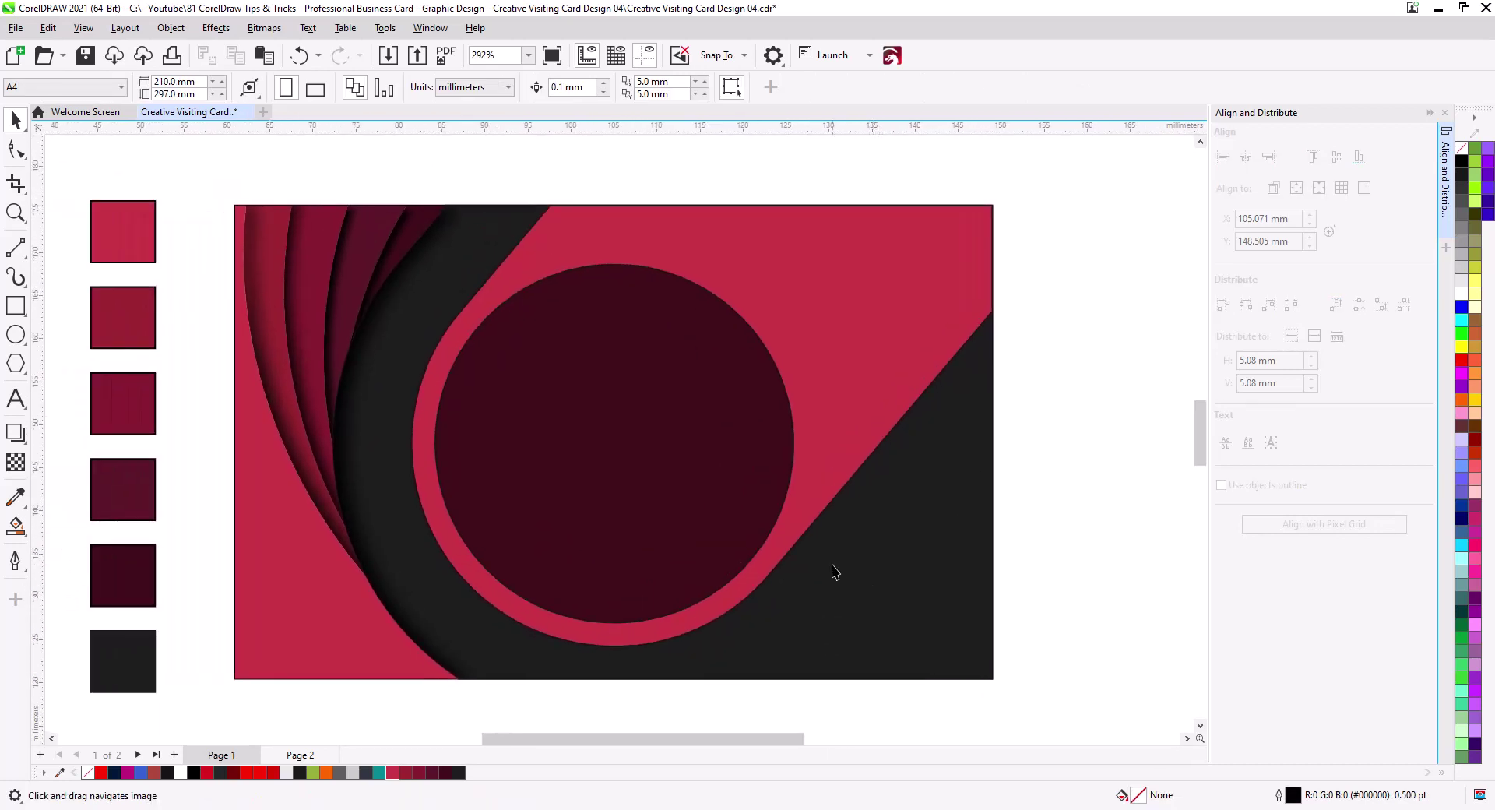
{"action": "left_click", "coordinate": [788, 480]}
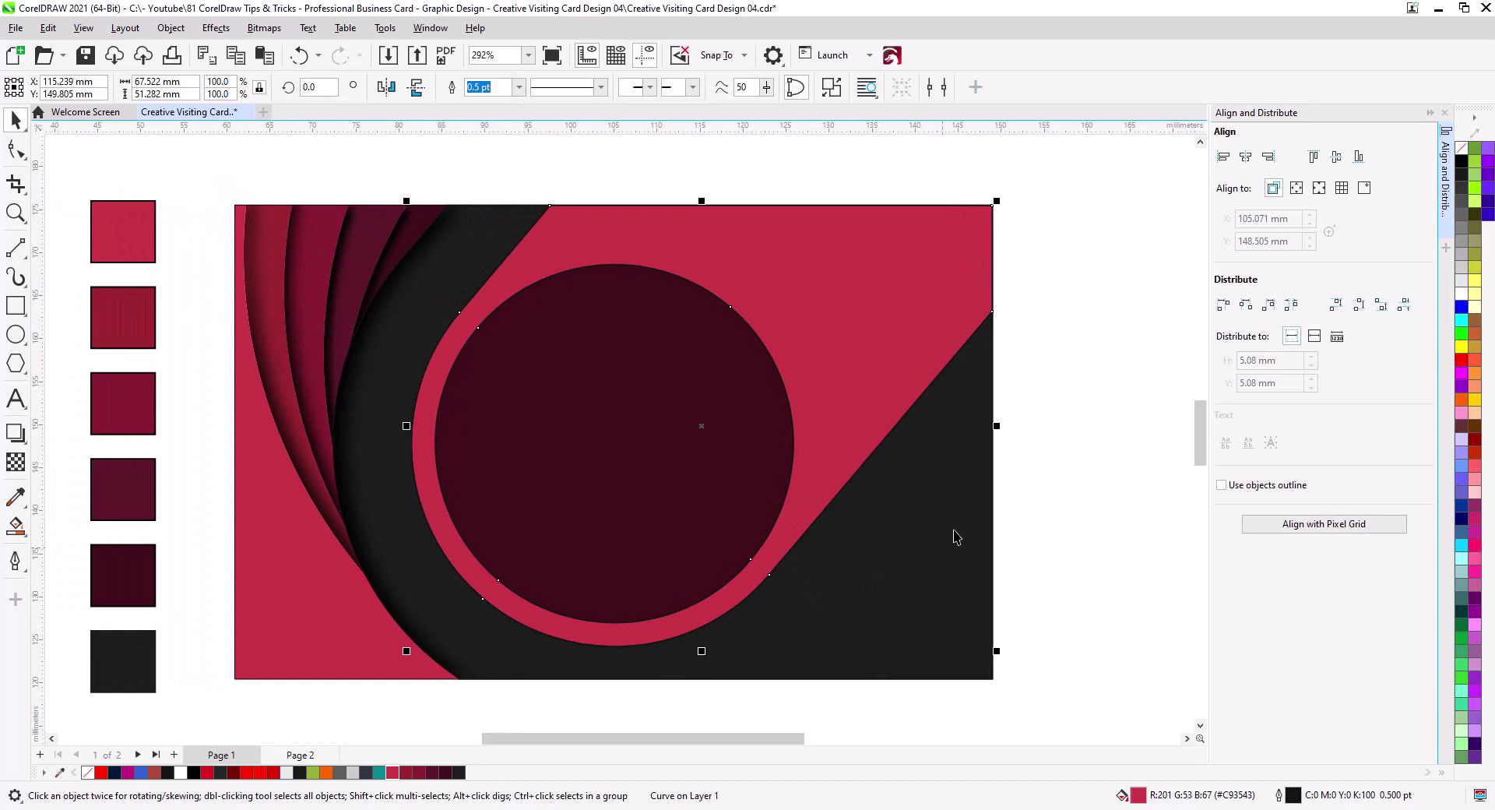
{"action": "left_click", "coordinate": [1062, 478]}
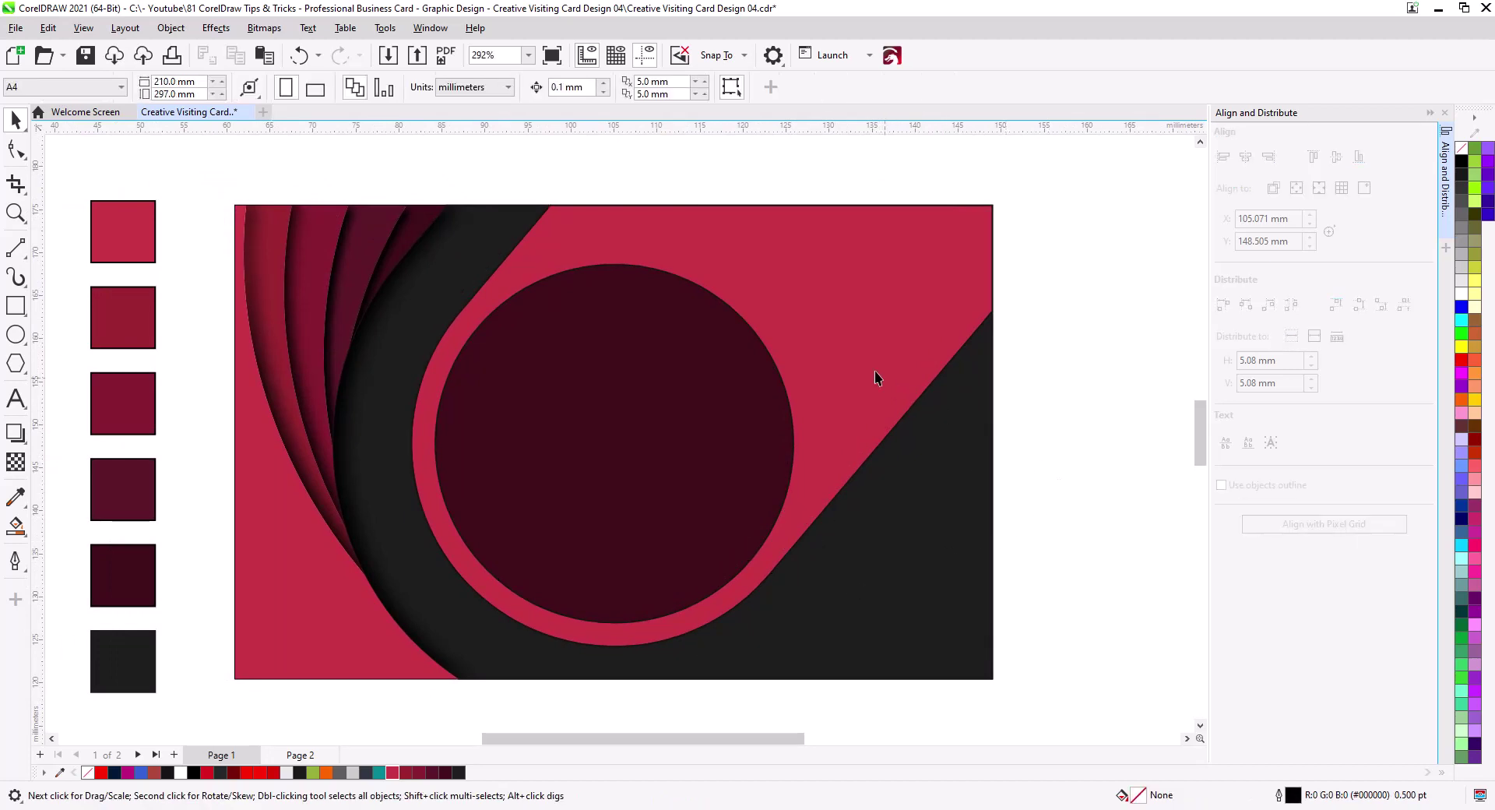
{"action": "left_click", "coordinate": [753, 402]}
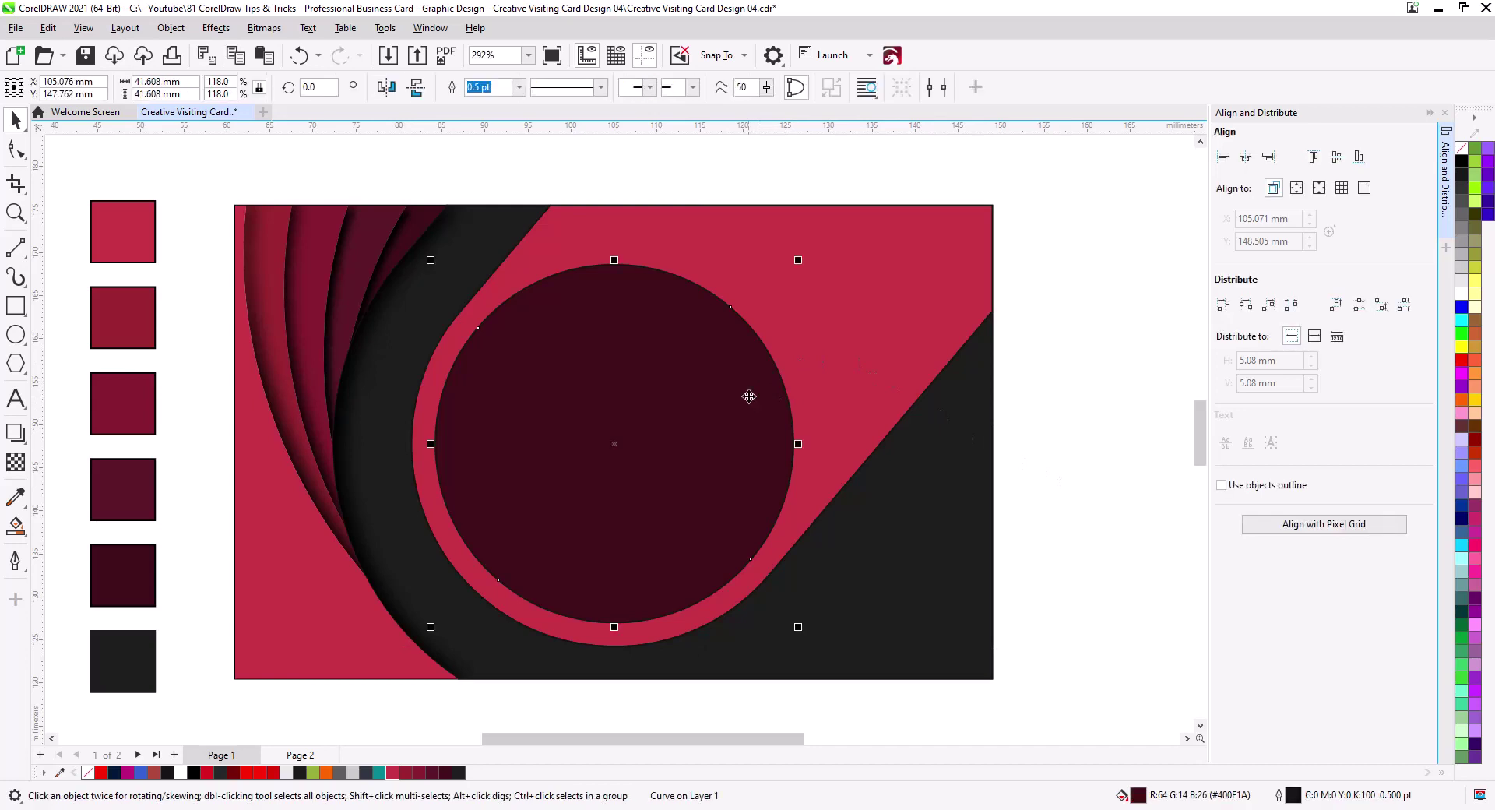
Add an inner shadow toward the lower right of the dark circle at 100 opacity.
{"action": "left_click", "coordinate": [17, 434]}
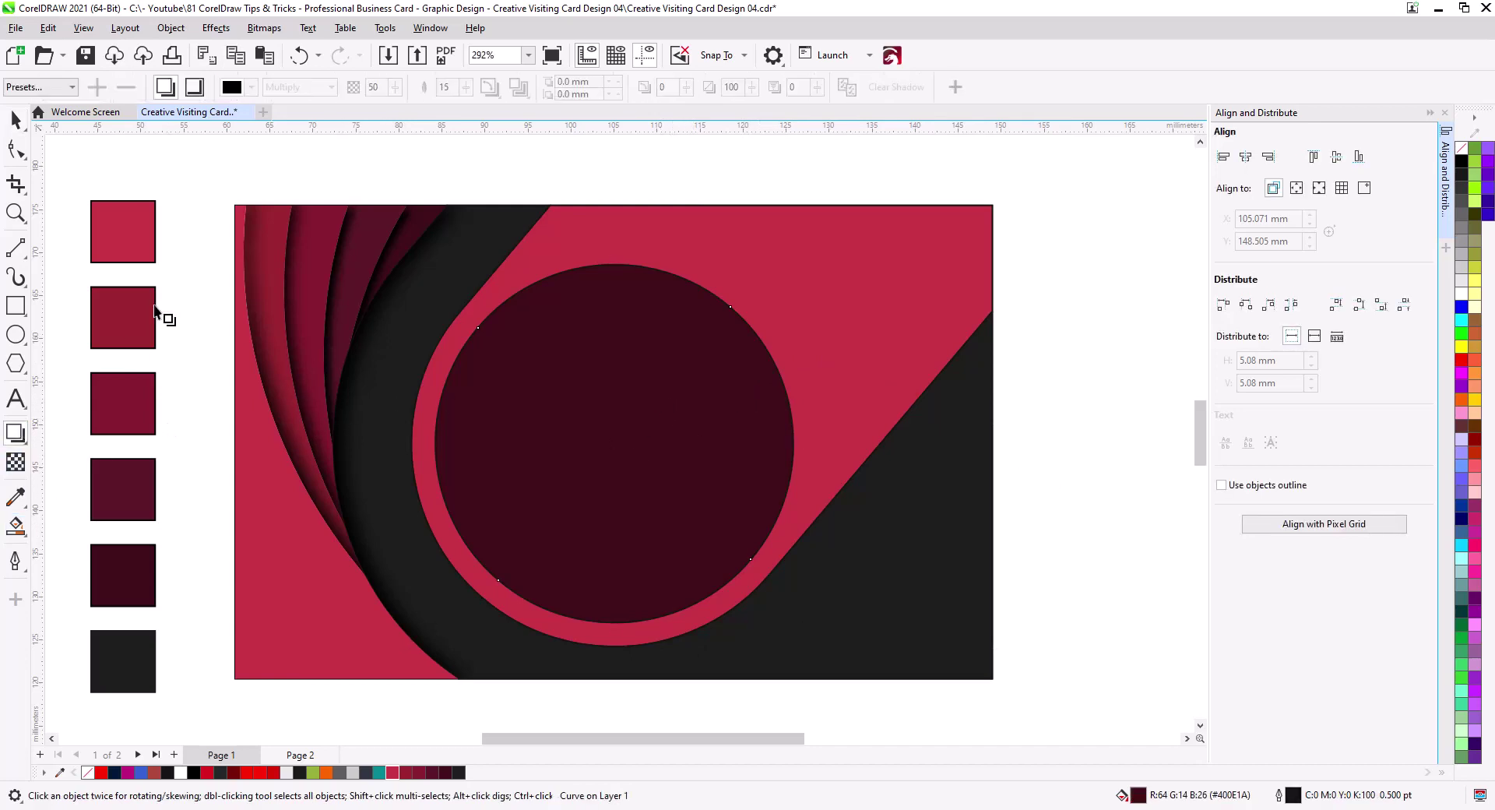
{"action": "left_click", "coordinate": [197, 89]}
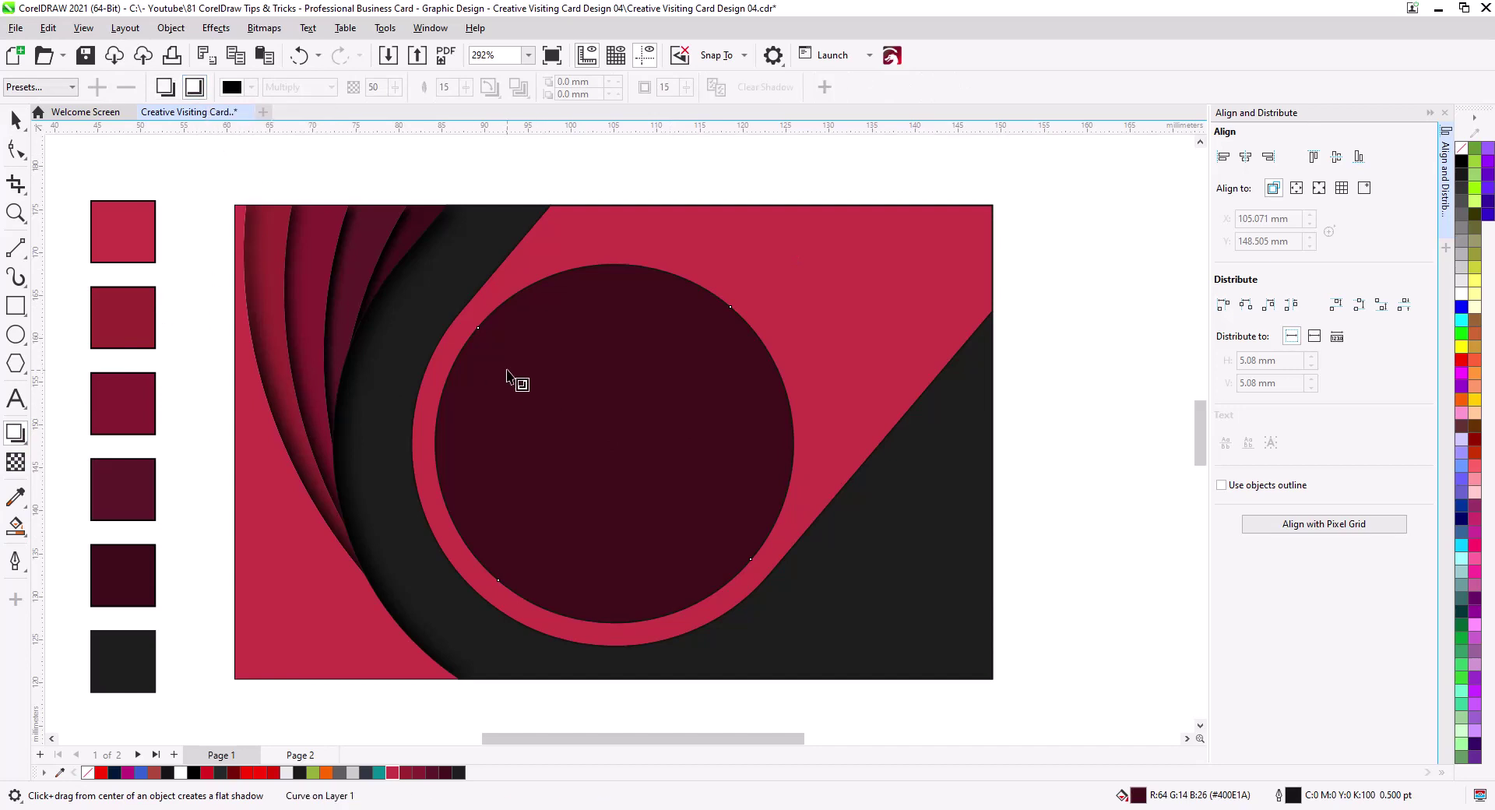
{"action": "left_click_drag", "start_coordinate": [615, 444], "coordinate": [801, 550]}
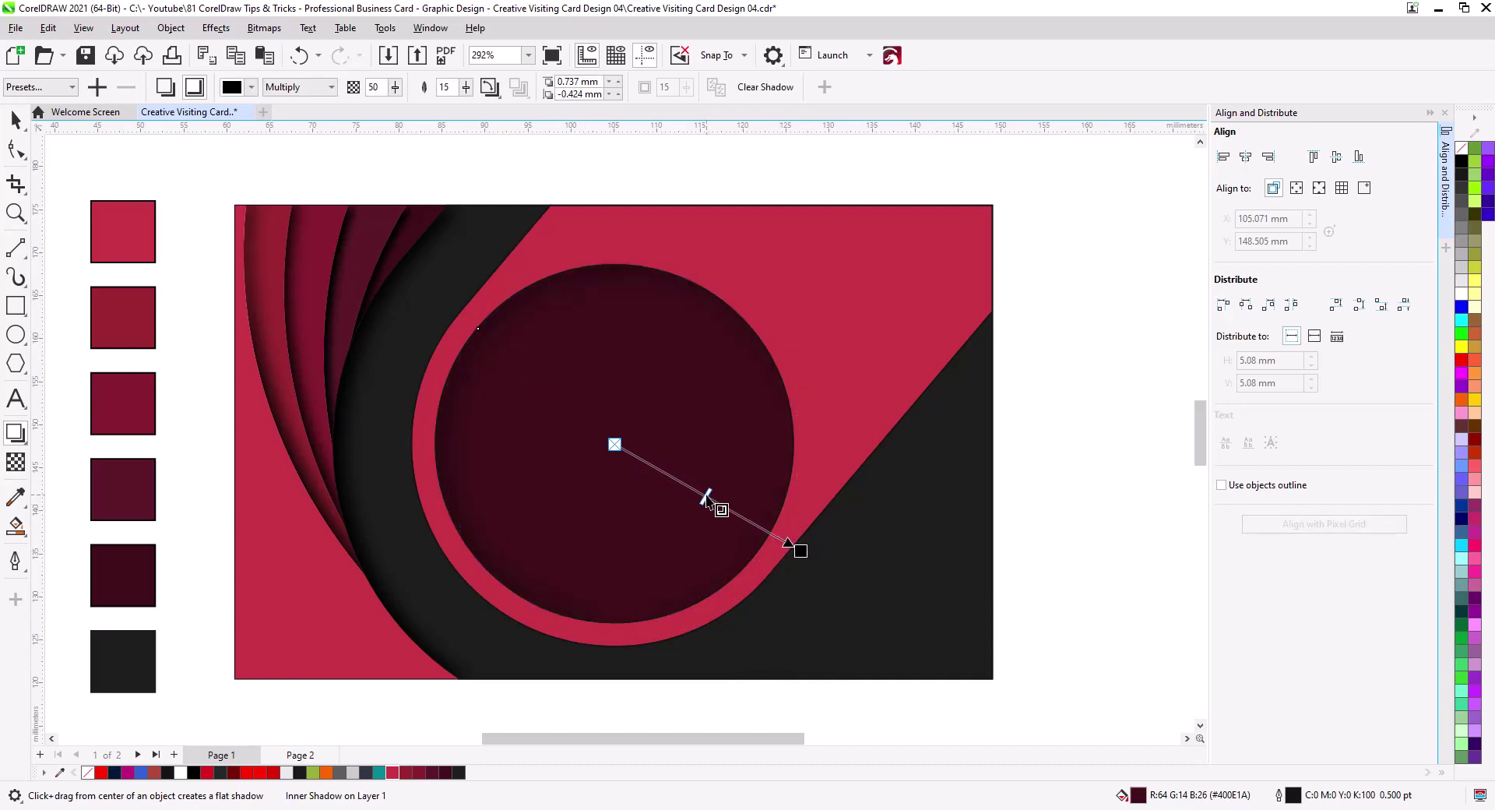
{"action": "left_click_drag", "start_coordinate": [707, 503], "coordinate": [862, 587]}
Break the inner shadow apart from the circle into a separate object.
{"action": "left_click", "coordinate": [16, 118]}
{"action": "right_click", "coordinate": [457, 392]}
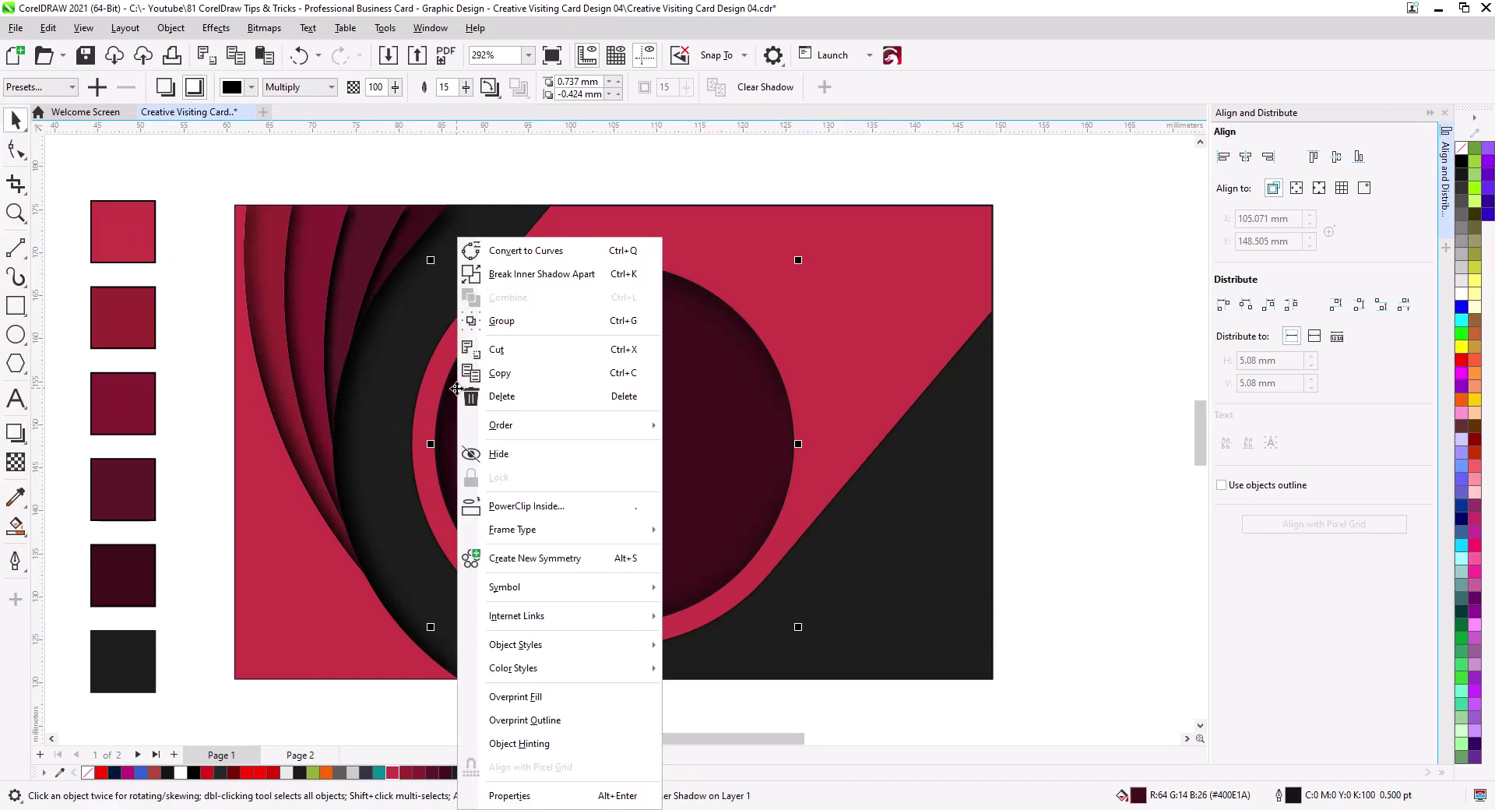
{"action": "left_click", "coordinate": [535, 278]}
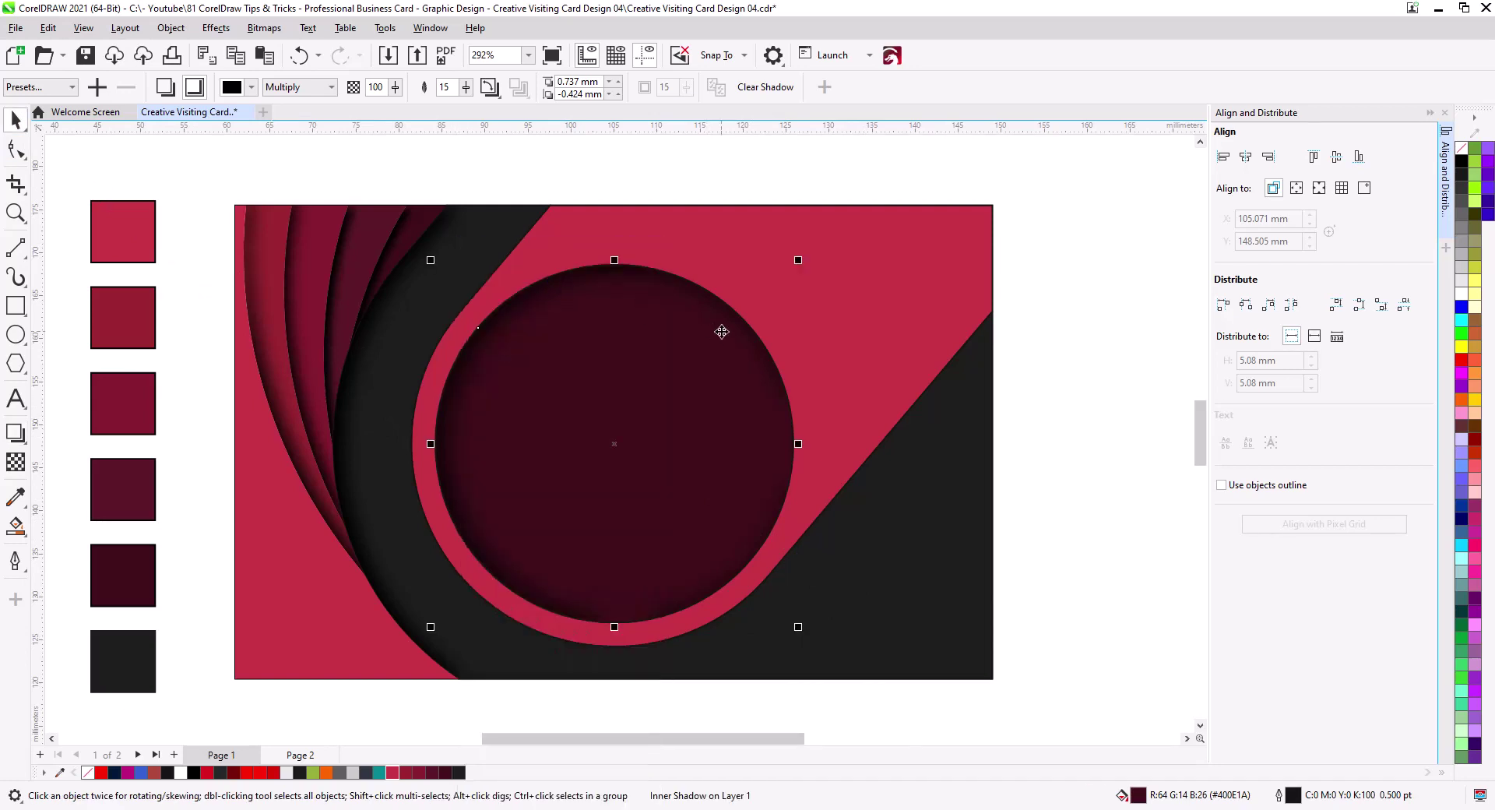
{"action": "left_click", "coordinate": [1096, 400]}
{"action": "scroll", "coordinate": [1013, 459], "scroll_direction": "down", "scroll_amount": 2}
{"action": "scroll", "coordinate": [966, 487], "scroll_direction": "down", "scroll_amount": 1}
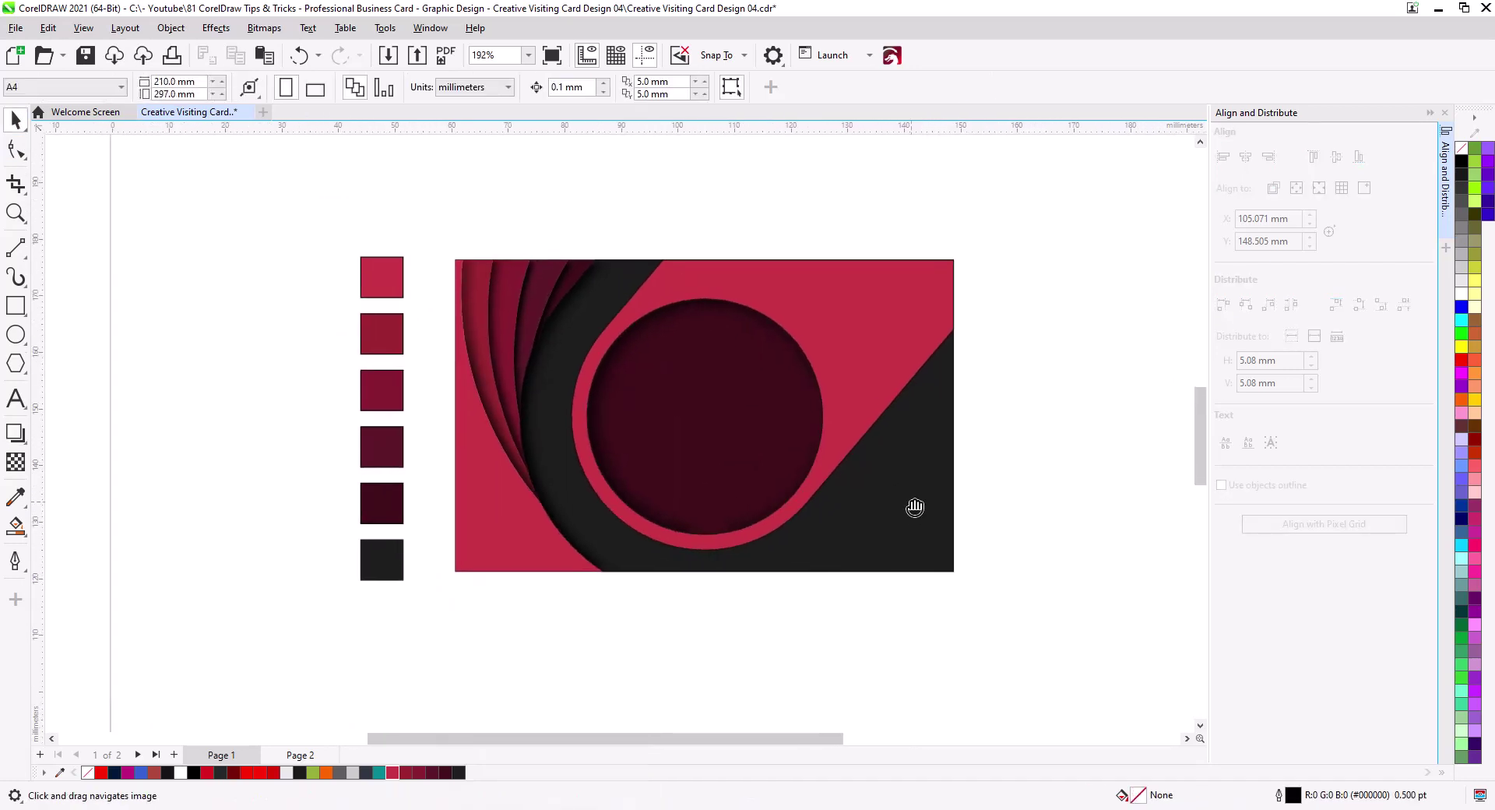
Move the column of colour swatches further left.
{"action": "left_click_drag", "start_coordinate": [941, 644], "coordinate": [922, 670]}
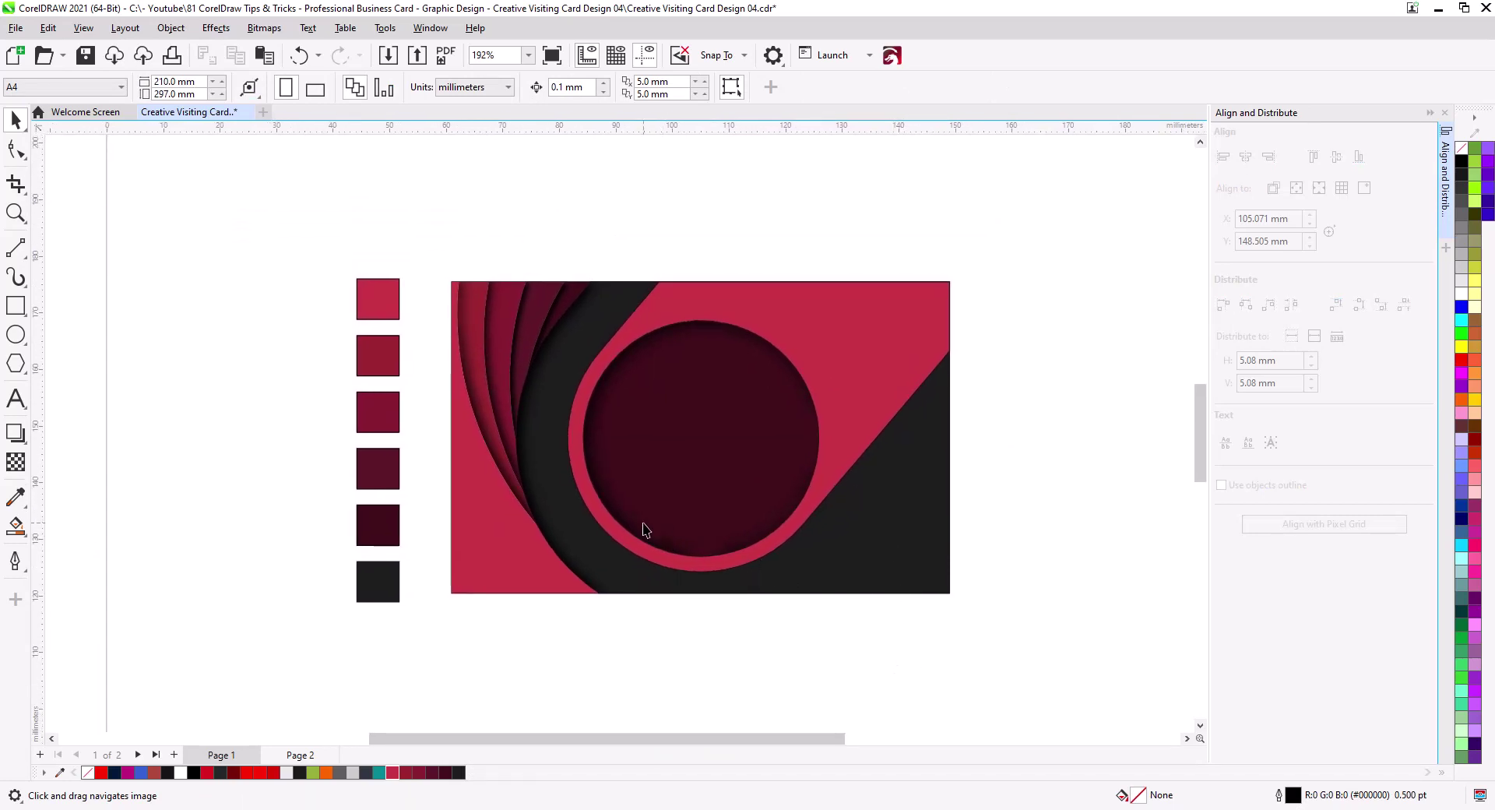
{"action": "scroll", "coordinate": [646, 528], "scroll_direction": "down", "scroll_amount": 2}
{"action": "left_click_drag", "start_coordinate": [404, 275], "coordinate": [469, 554]}
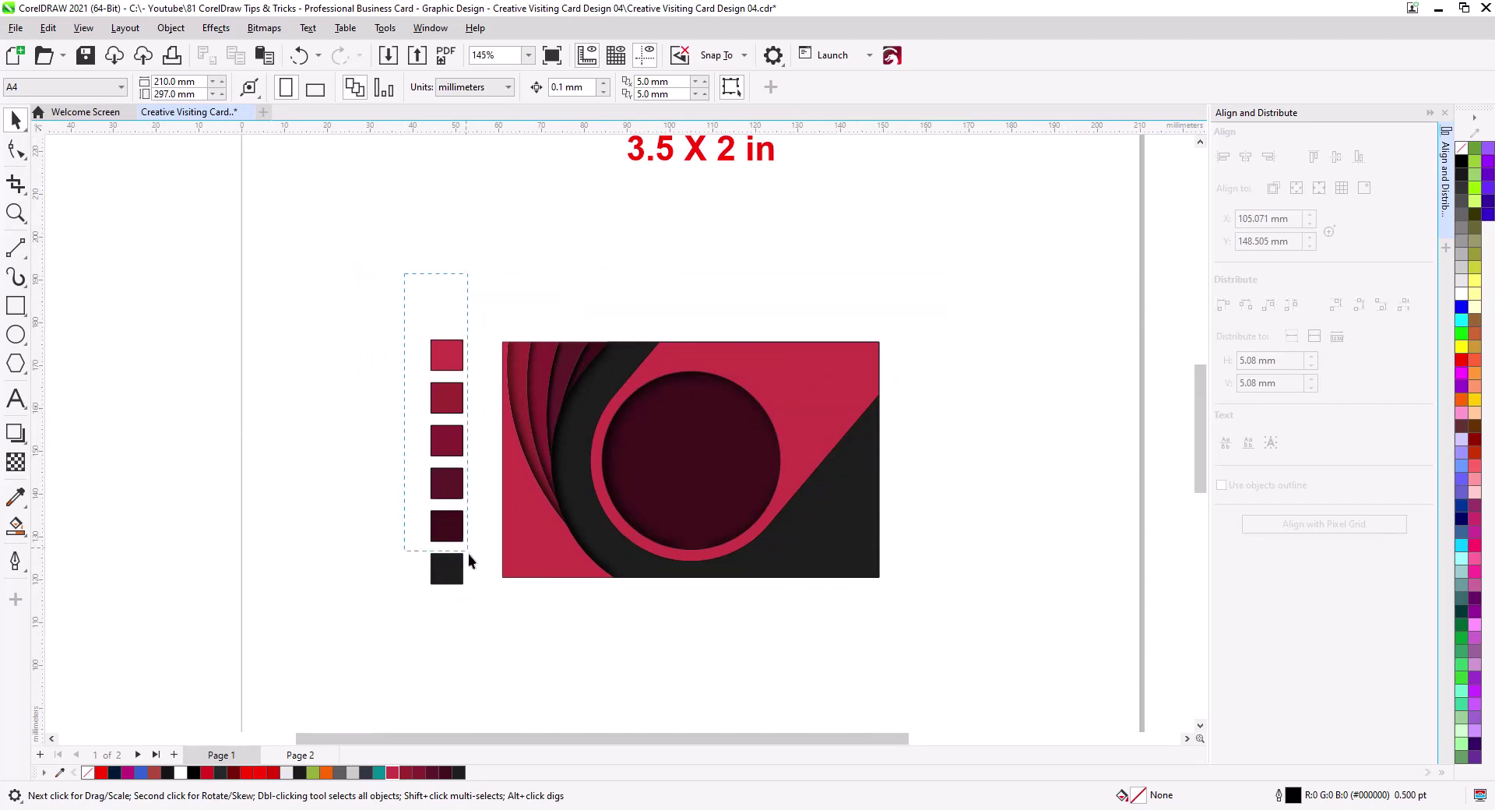
{"action": "left_click_drag", "start_coordinate": [463, 341], "coordinate": [103, 340]}
{"action": "left_click", "coordinate": [218, 467]}
Move the logo, name, contact details and QR code beside the card.
{"action": "scroll", "coordinate": [214, 483], "scroll_direction": "down", "scroll_amount": 1}
{"action": "left_click_drag", "start_coordinate": [214, 484], "coordinate": [488, 576]}
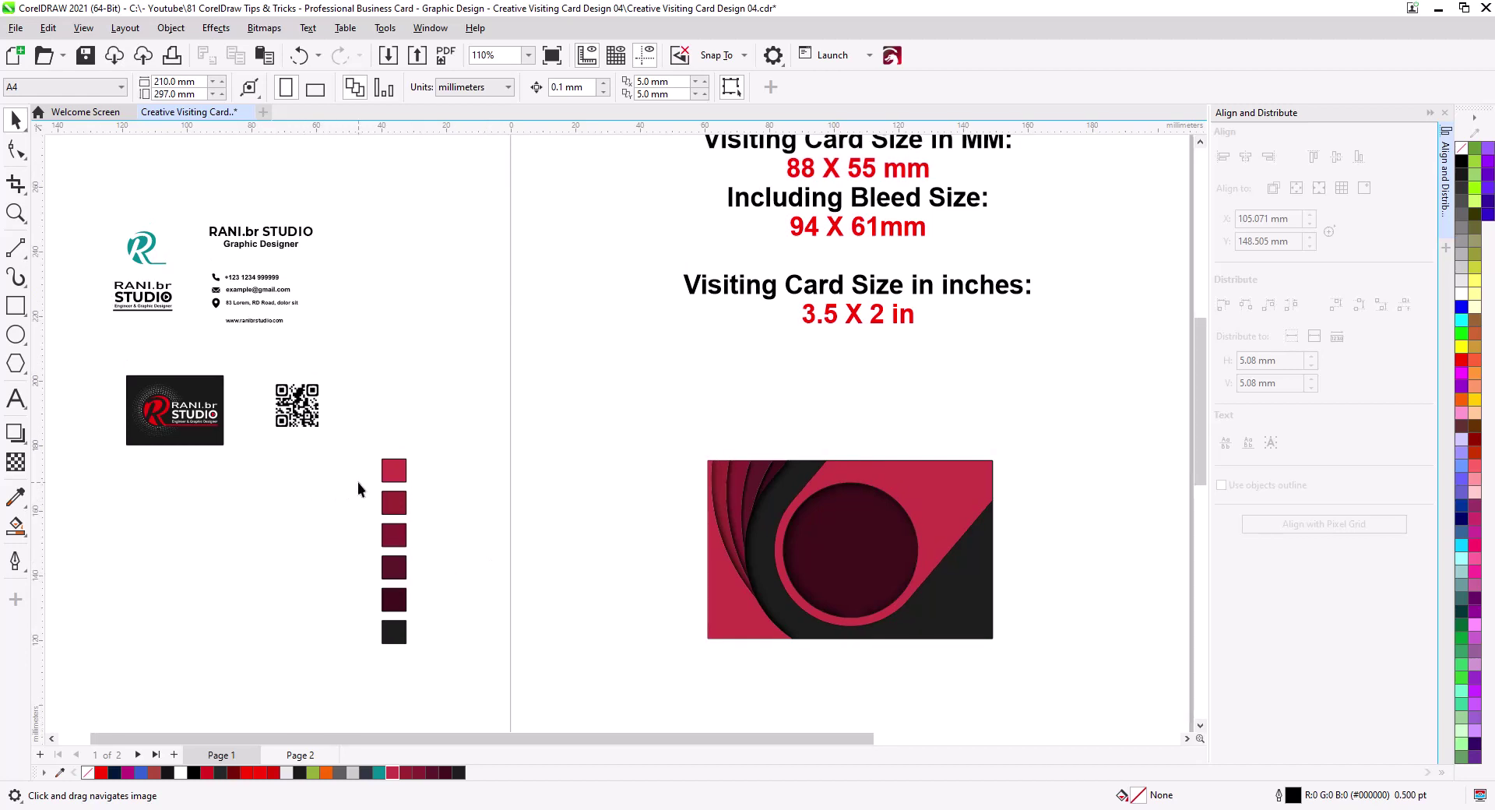
{"action": "left_click_drag", "start_coordinate": [98, 277], "coordinate": [93, 181]}
{"action": "left_click_drag", "start_coordinate": [148, 262], "coordinate": [520, 470]}
{"action": "left_click", "coordinate": [480, 573]}
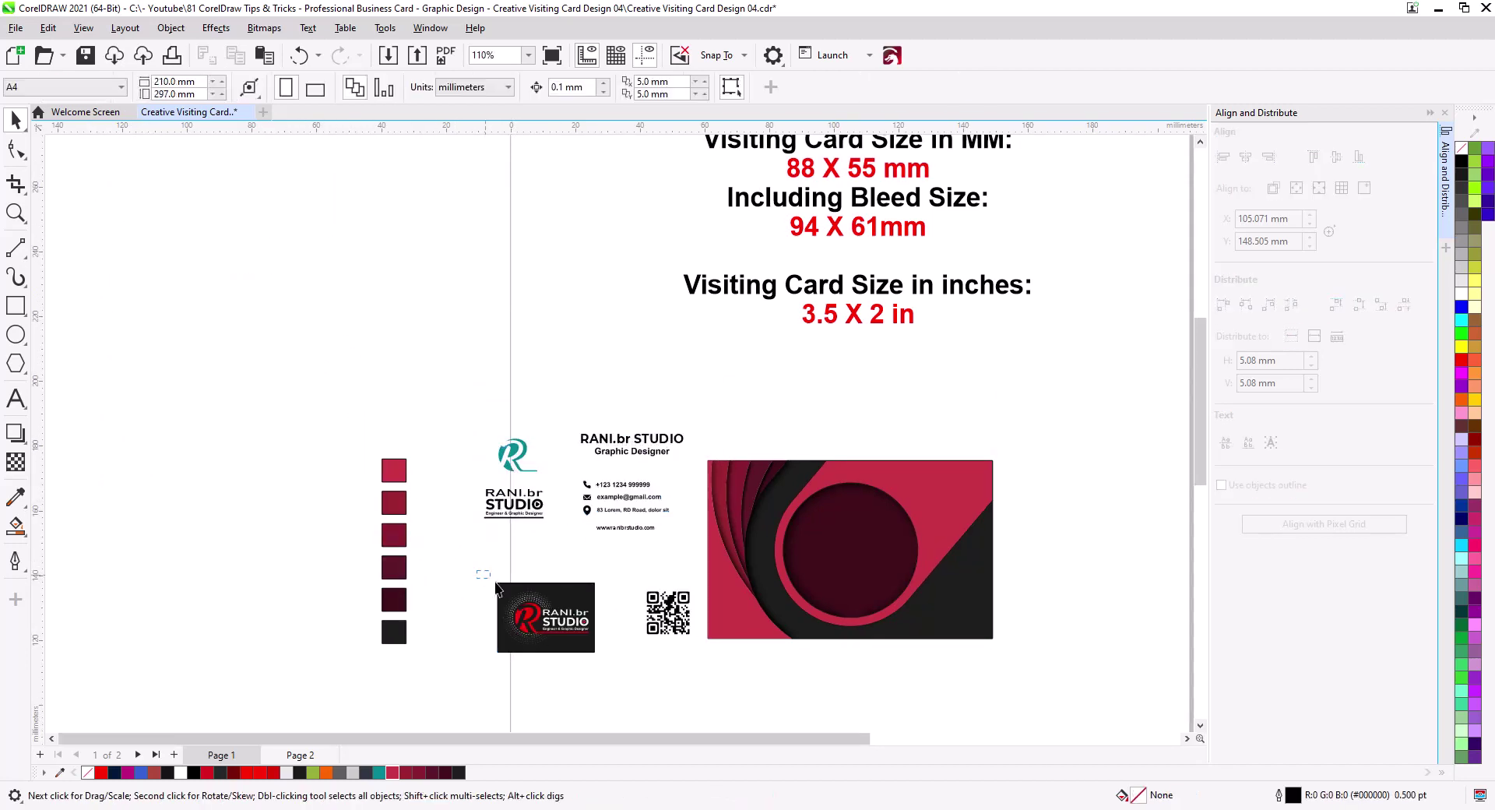
Move the small black logo card up-left out of the way and recentre the view.
{"action": "left_click_drag", "start_coordinate": [607, 664], "coordinate": [608, 664]}
{"action": "left_click_drag", "start_coordinate": [559, 612], "coordinate": [240, 404]}
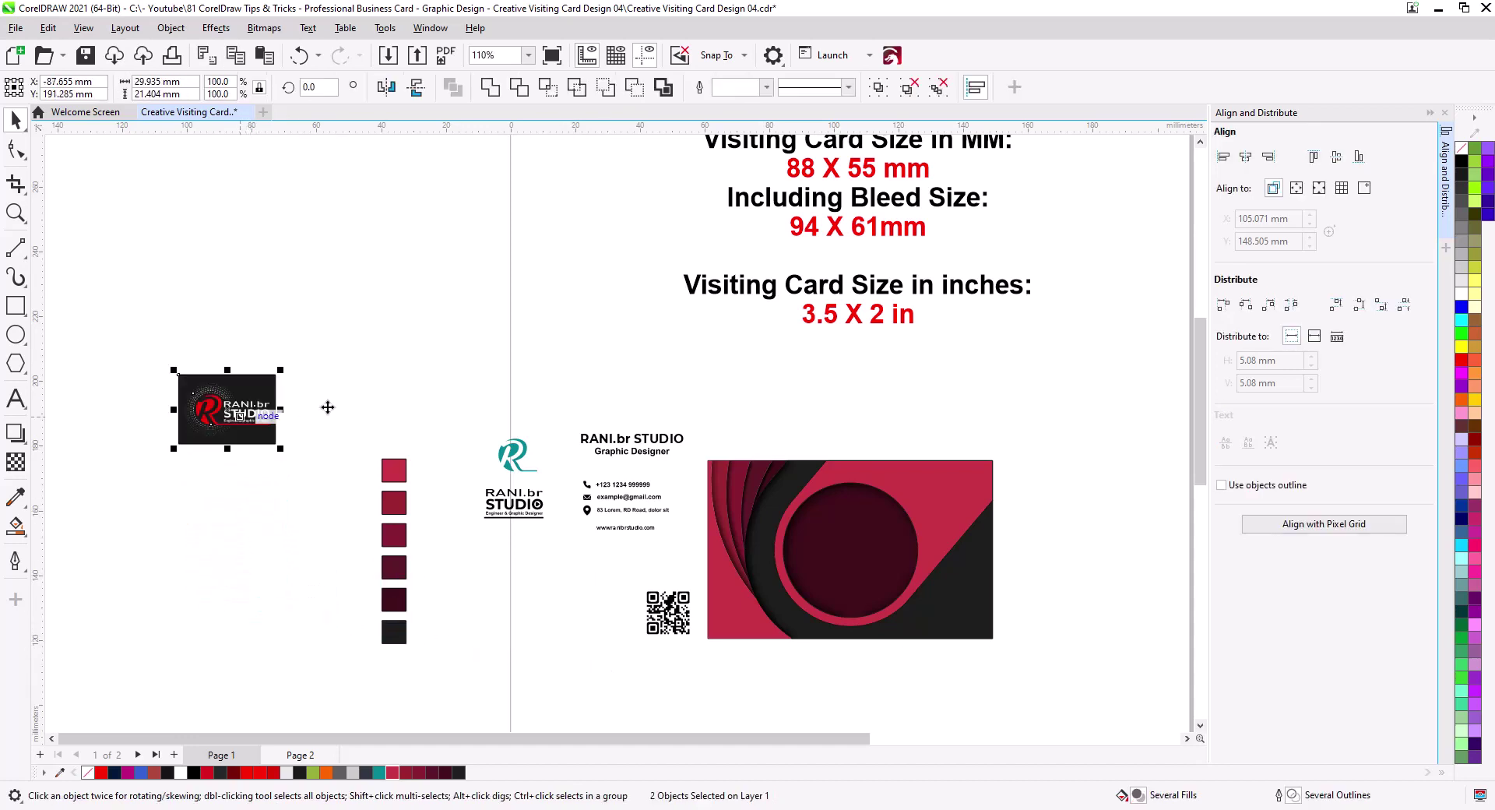
{"action": "left_click", "coordinate": [328, 407]}
{"action": "left_click_drag", "start_coordinate": [790, 611], "coordinate": [603, 500]}
{"action": "scroll", "coordinate": [669, 434], "scroll_direction": "up", "scroll_amount": 2}
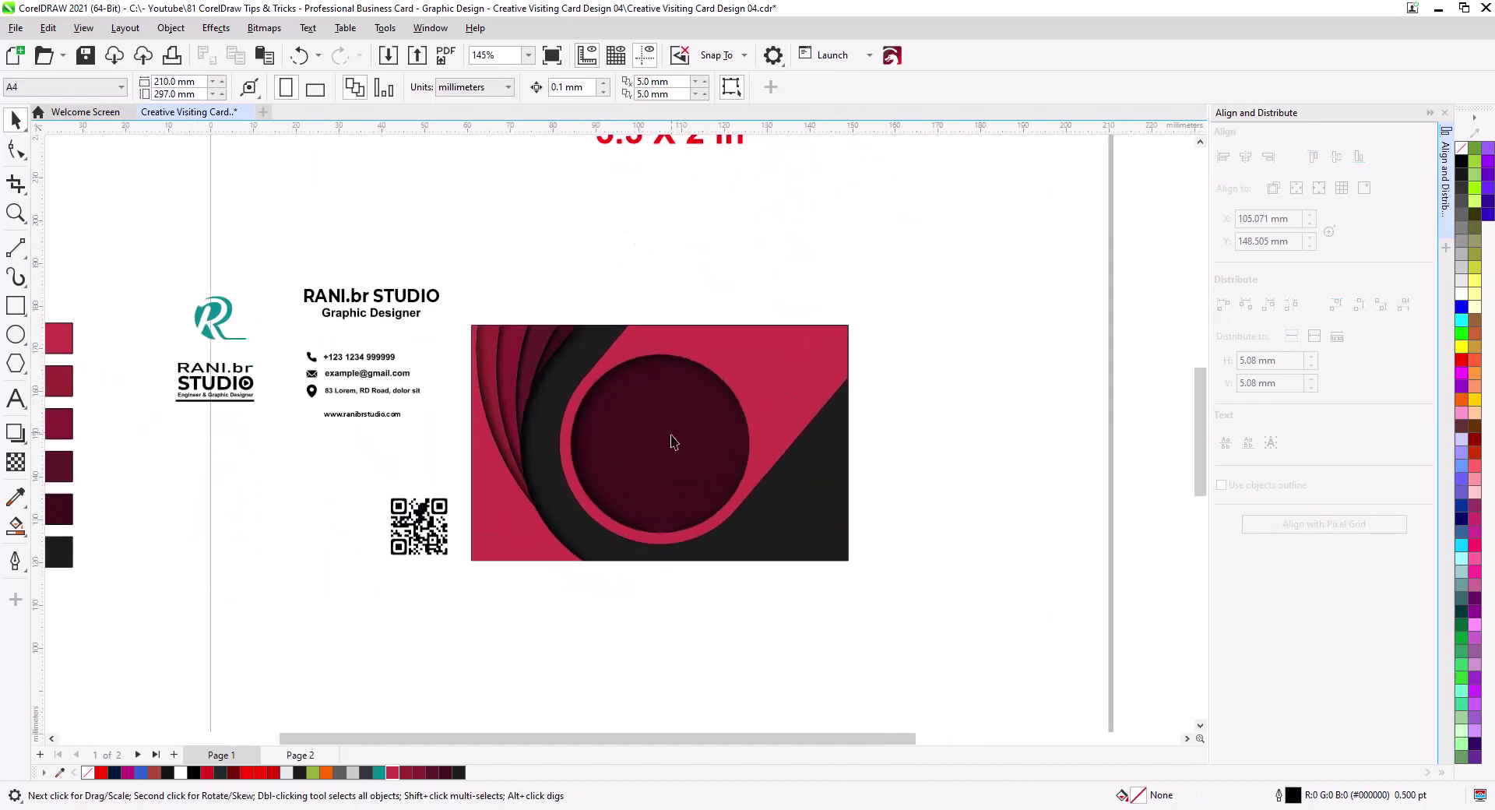
{"action": "left_click_drag", "start_coordinate": [655, 441], "coordinate": [736, 472]}
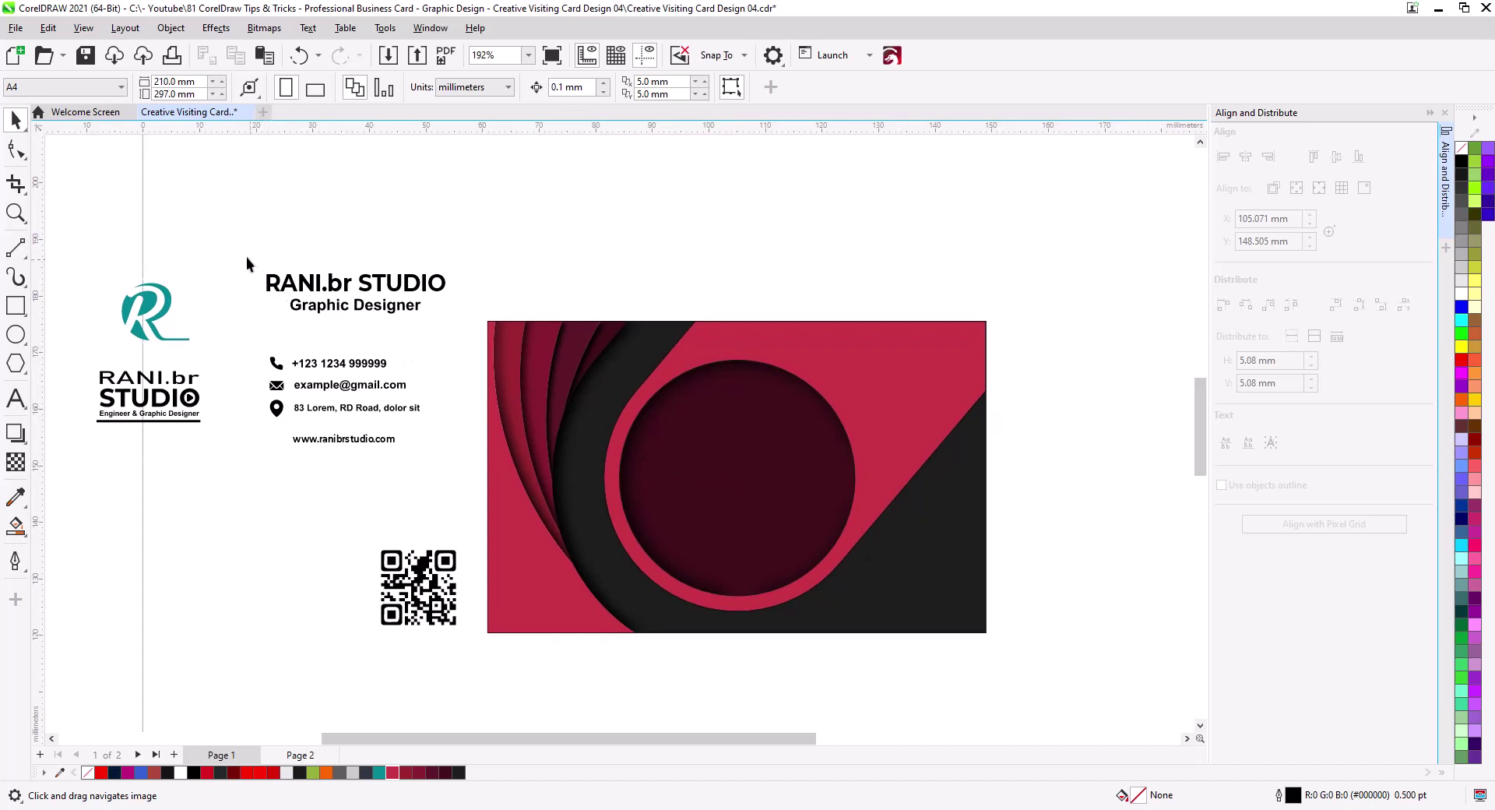
Place the RANI.br STUDIO title slightly smaller in the card's top-right corner.
{"action": "left_click_drag", "start_coordinate": [418, 293], "coordinate": [950, 356]}
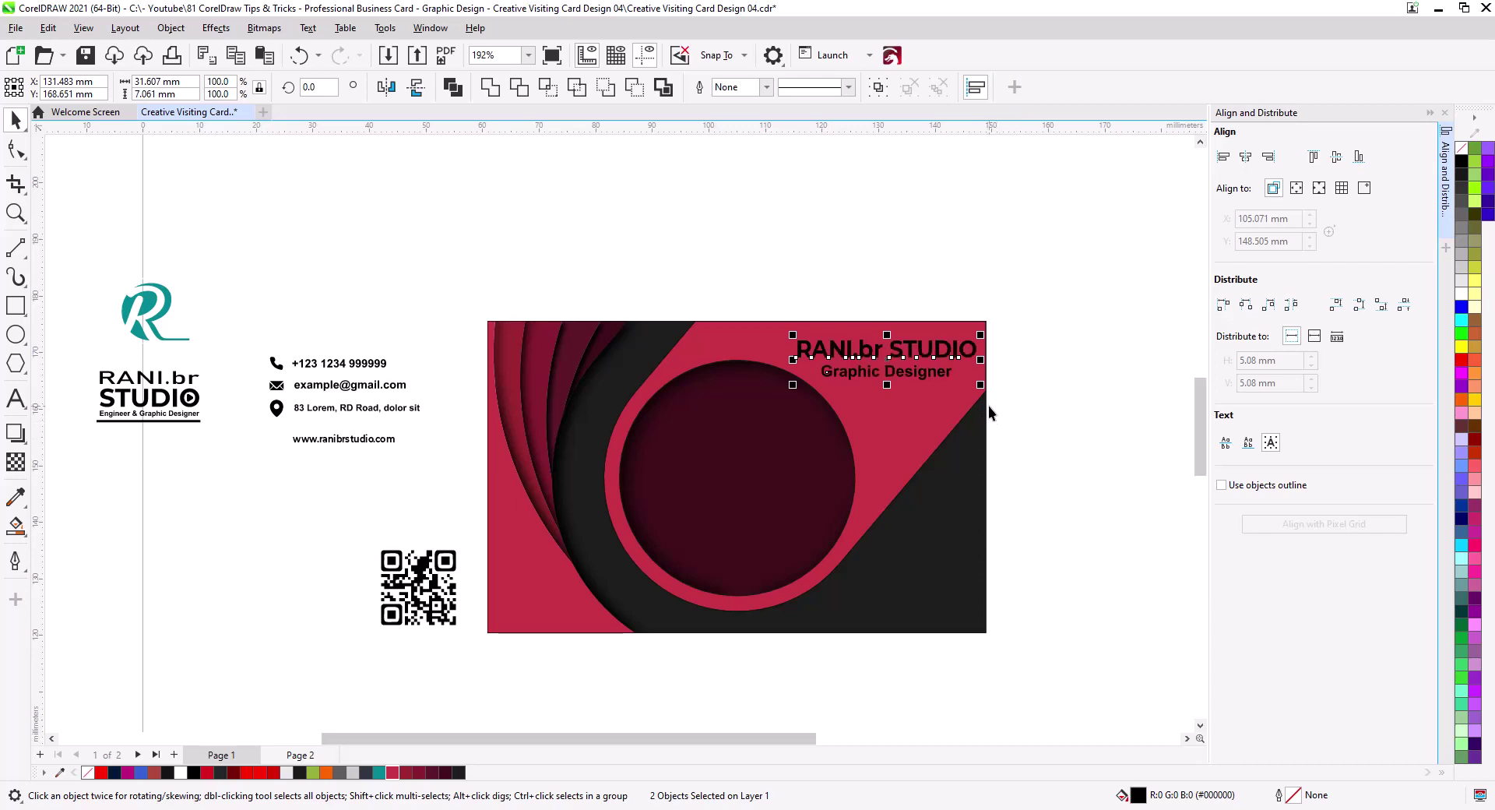
{"action": "left_click_drag", "start_coordinate": [980, 387], "coordinate": [976, 388]}
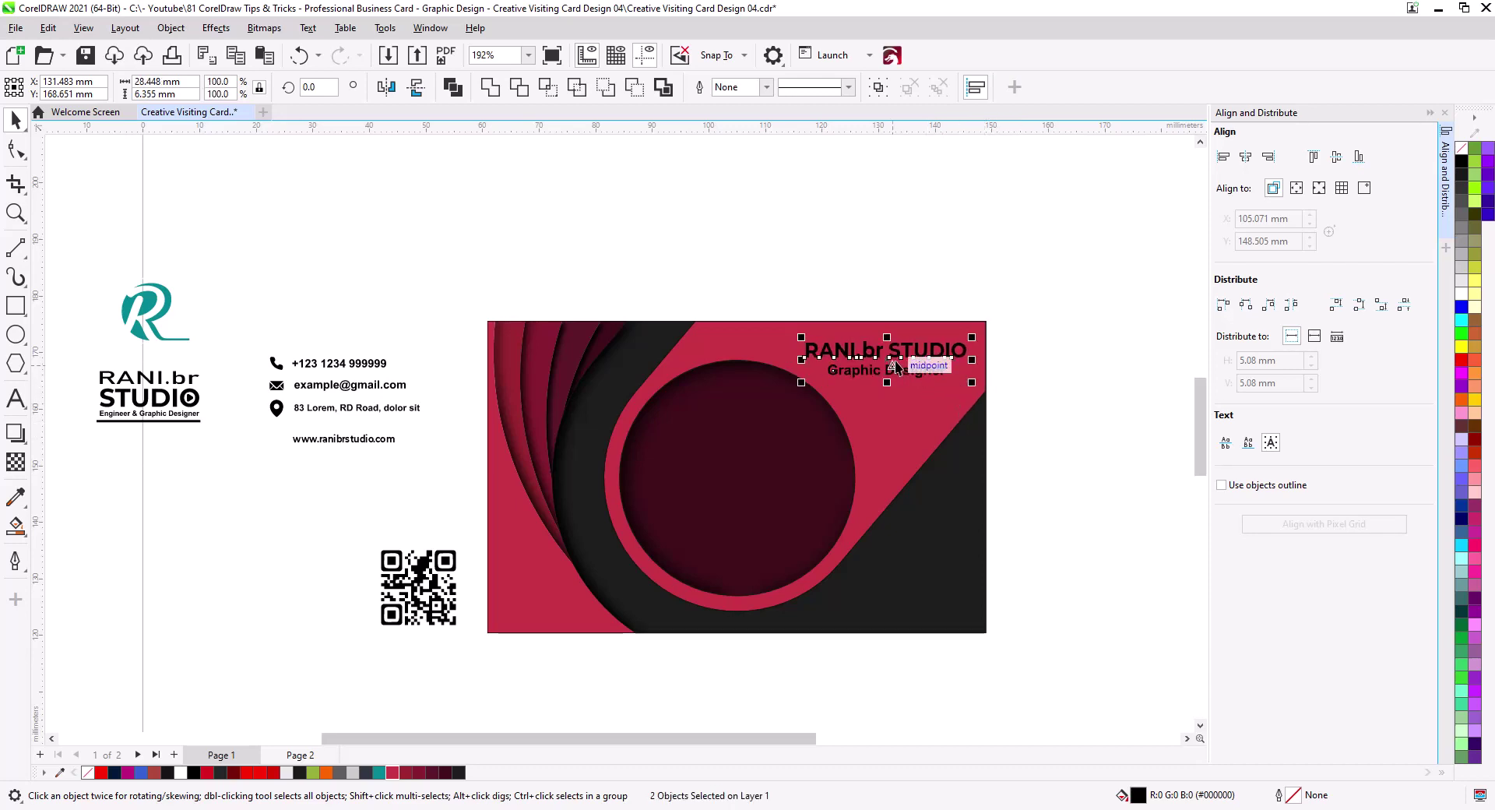
{"action": "left_click_drag", "start_coordinate": [897, 363], "coordinate": [898, 370]}
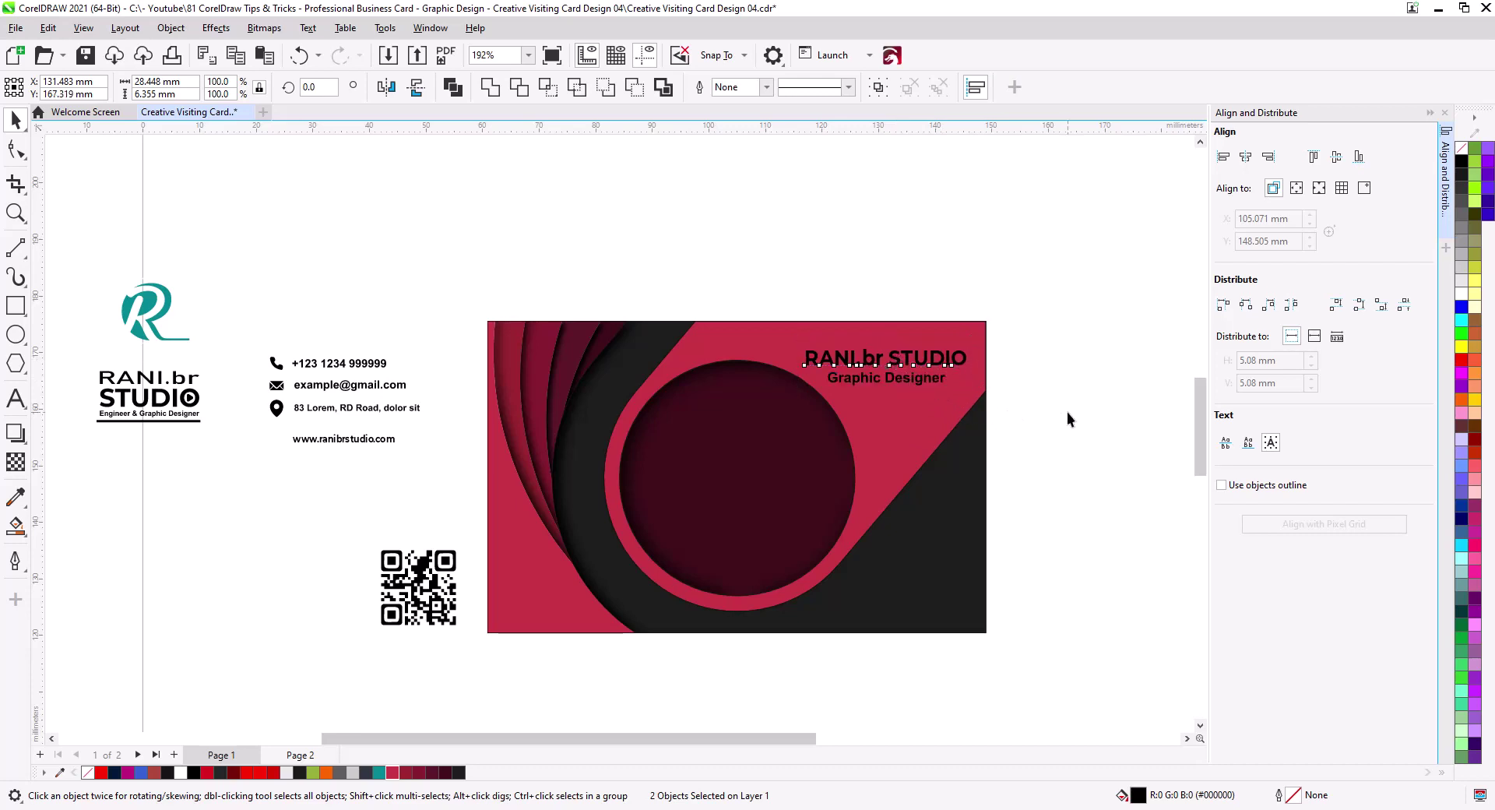
Recolour the word STUDIO and the Graphic Designer line white.
{"action": "double_click", "coordinate": [898, 364]}
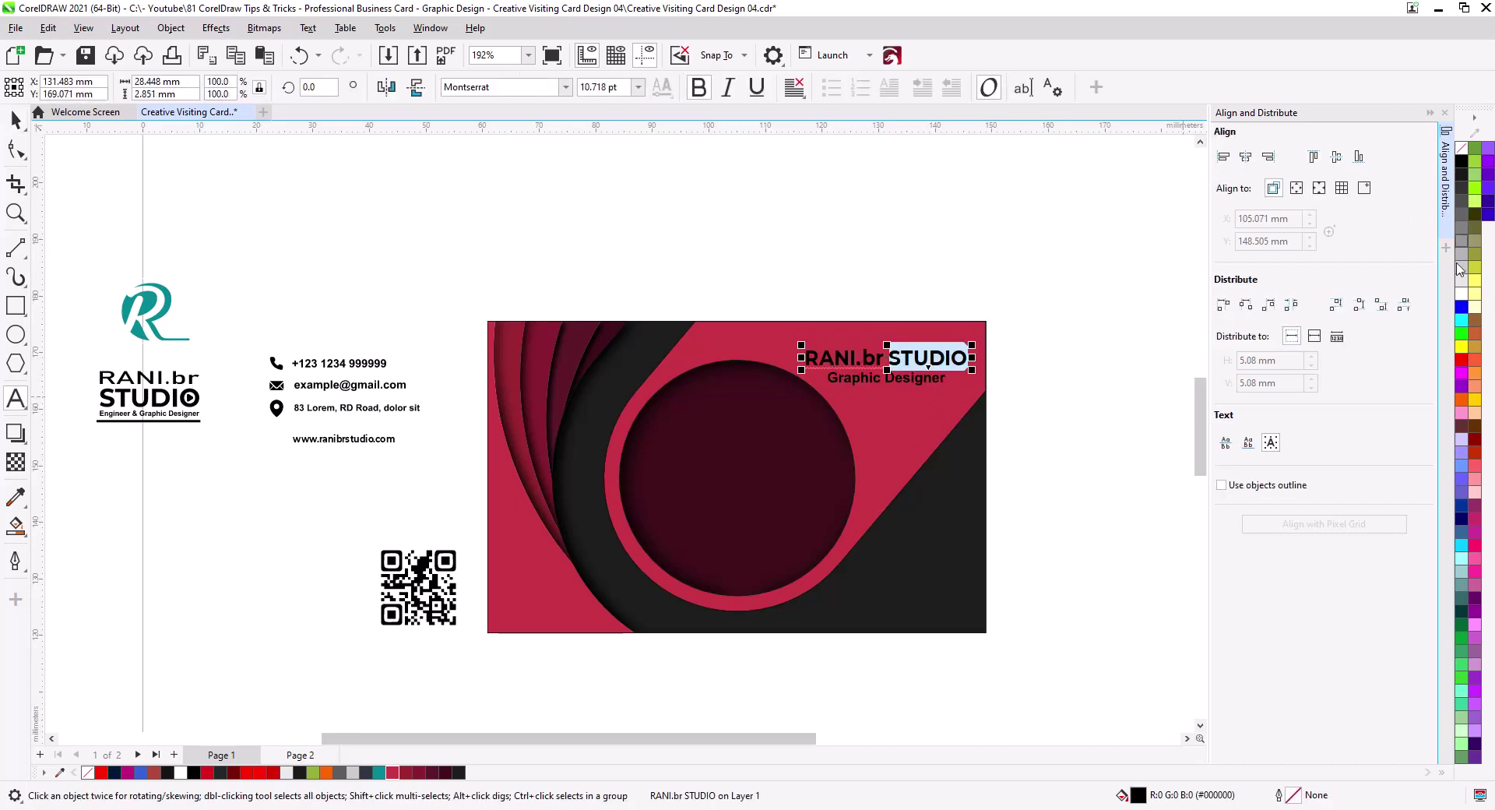
{"action": "left_click", "coordinate": [9, 124]}
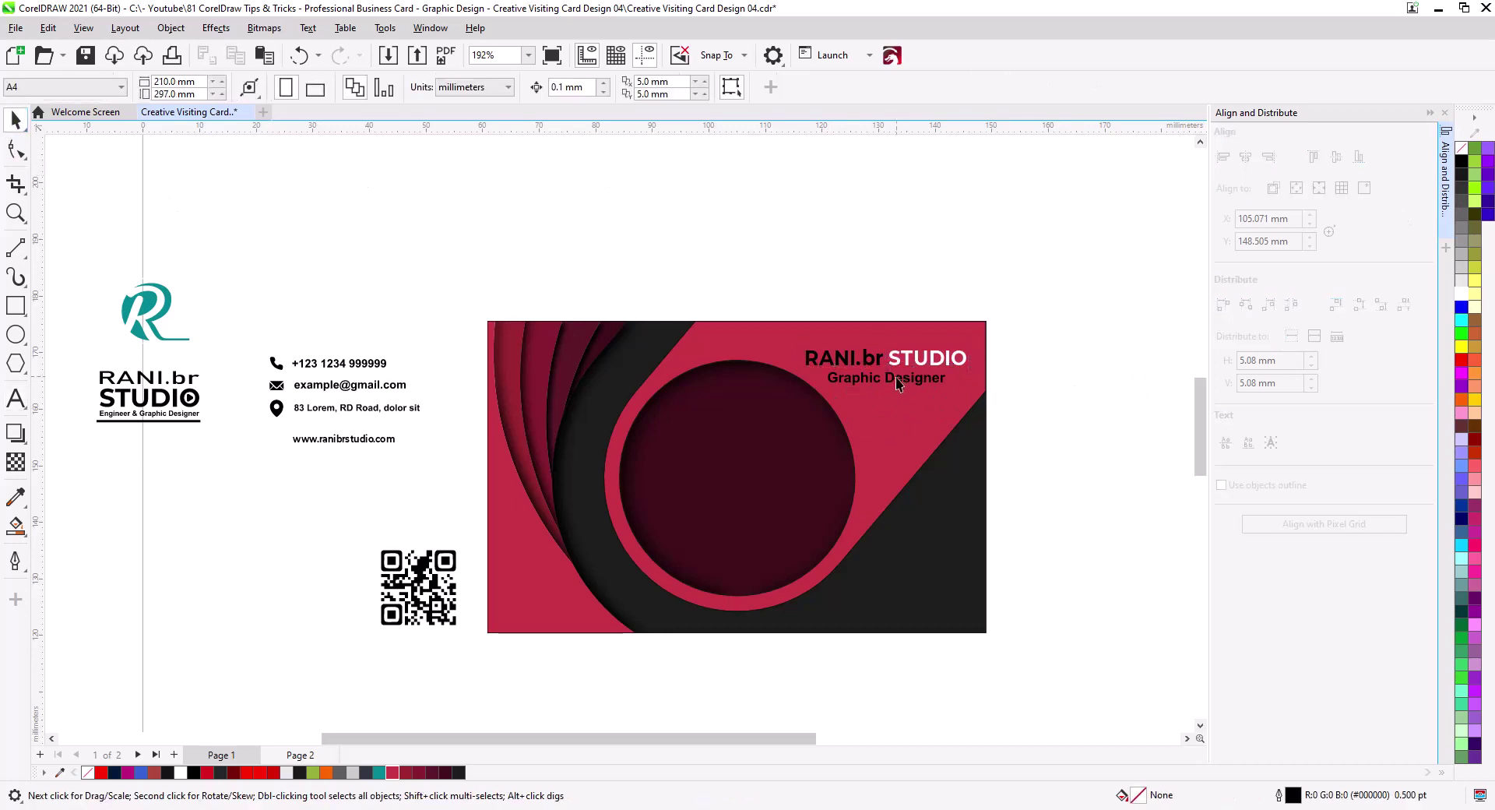
{"action": "left_click", "coordinate": [896, 377]}
{"action": "left_click", "coordinate": [1083, 436]}
Move the contact lines and icons onto the card's bottom-right and shrink them slightly.
{"action": "left_click_drag", "start_coordinate": [639, 498], "coordinate": [632, 429]}
{"action": "left_click_drag", "start_coordinate": [427, 359], "coordinate": [428, 358]}
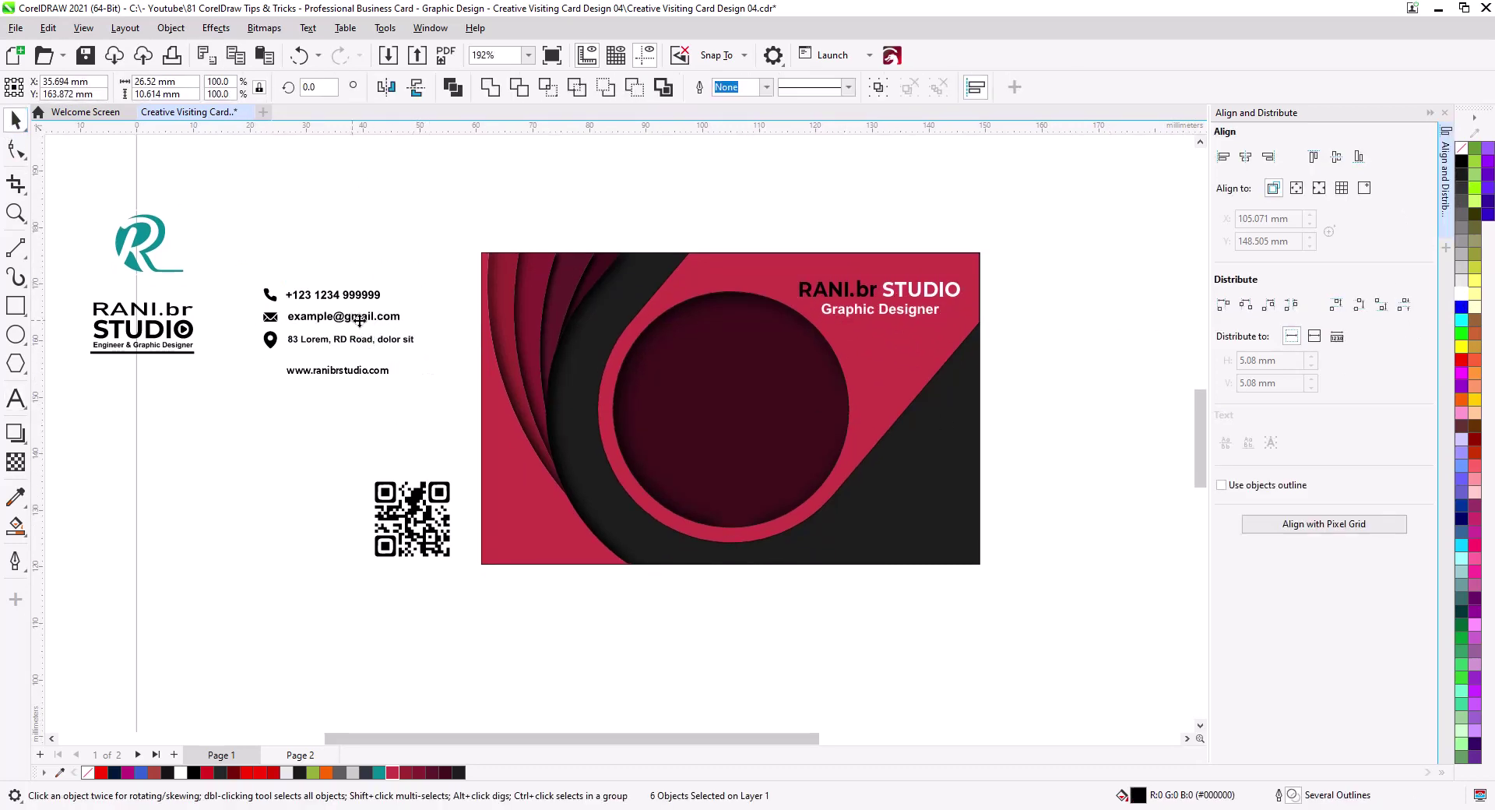
{"action": "left_click_drag", "start_coordinate": [346, 325], "coordinate": [904, 530]}
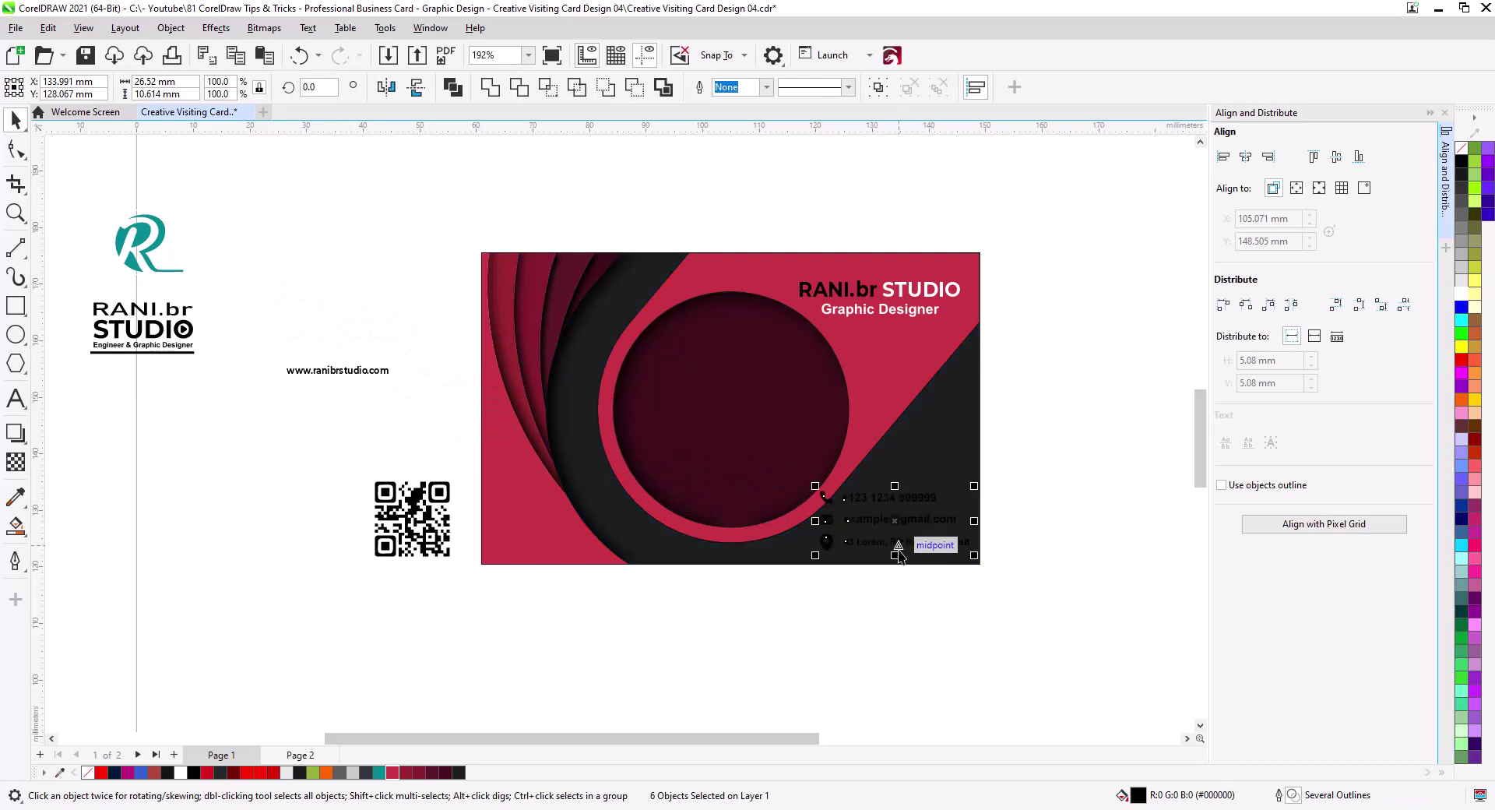
{"action": "scroll", "coordinate": [904, 554], "scroll_direction": "up", "scroll_amount": 5}
{"action": "left_click_drag", "start_coordinate": [725, 555], "coordinate": [758, 541]}
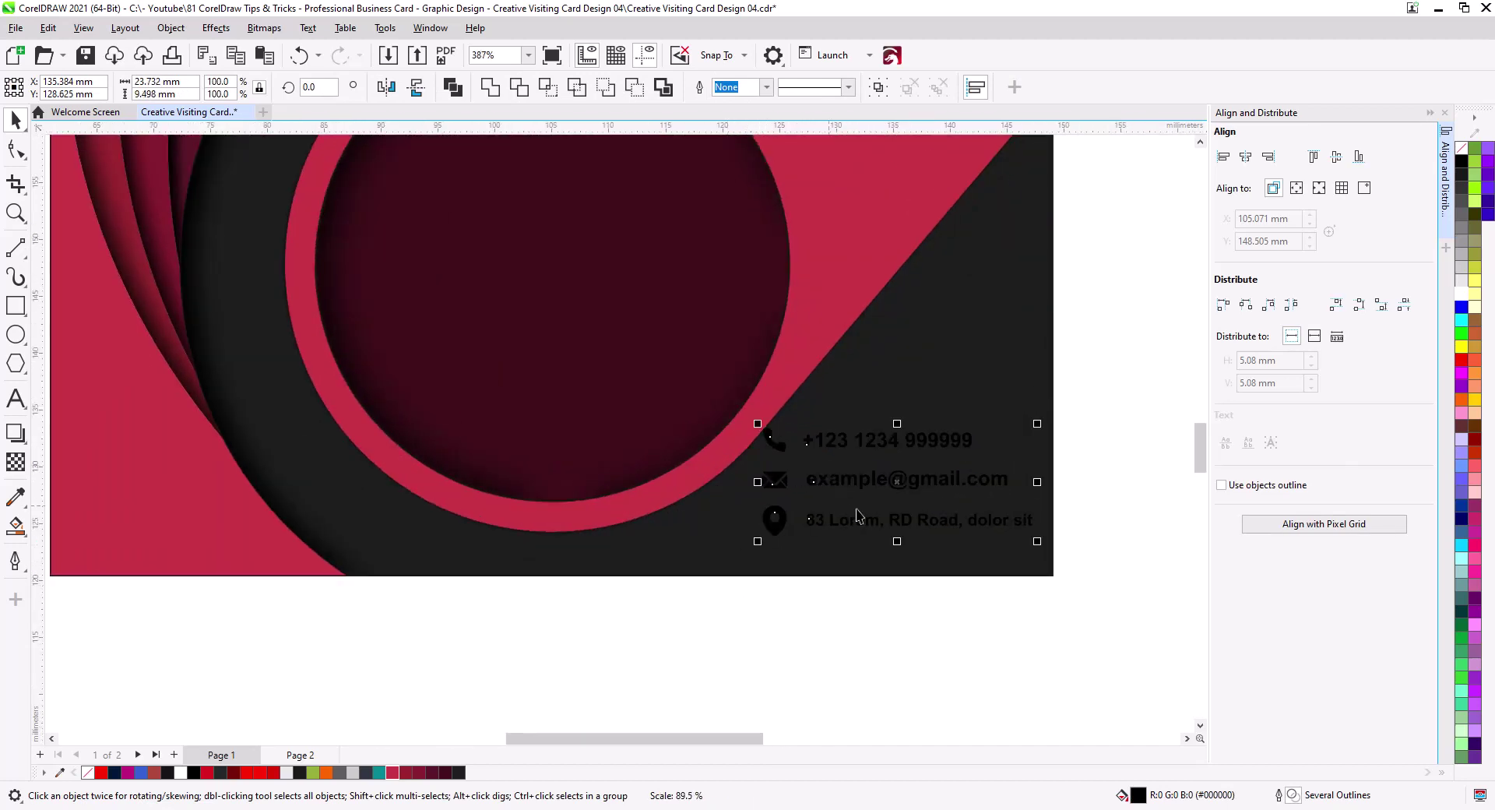
Shift the icons right of the text and right-align the three contact lines beside them.
{"action": "left_click_drag", "start_coordinate": [830, 605], "coordinate": [746, 412]}
{"action": "left_click_drag", "start_coordinate": [779, 483], "coordinate": [1021, 486]}
{"action": "left_click", "coordinate": [1080, 529]}
{"action": "left_click", "coordinate": [931, 521]}
{"action": "left_click", "coordinate": [931, 480], "text": "shift"}
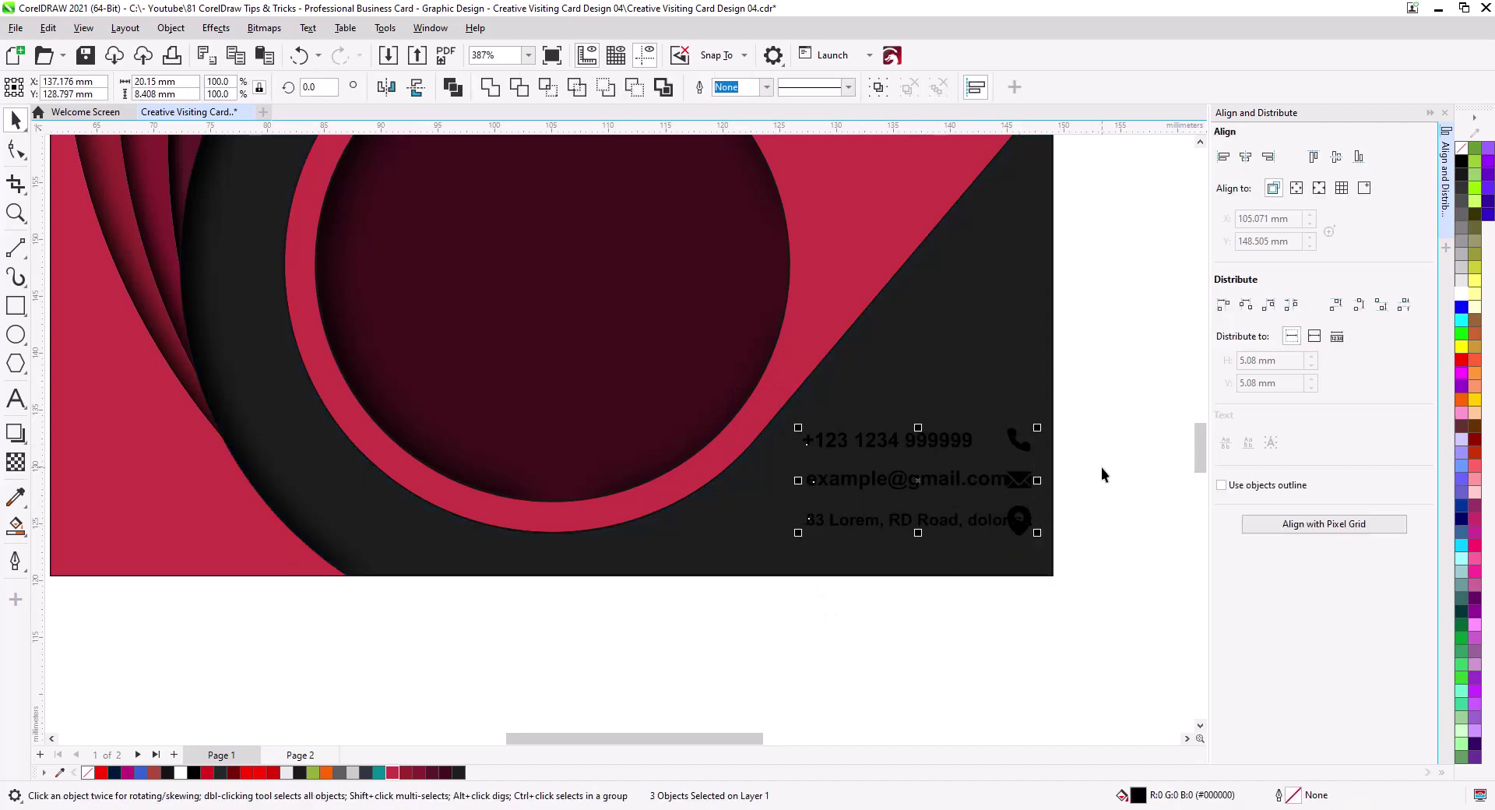
{"action": "left_click", "coordinate": [1268, 156]}
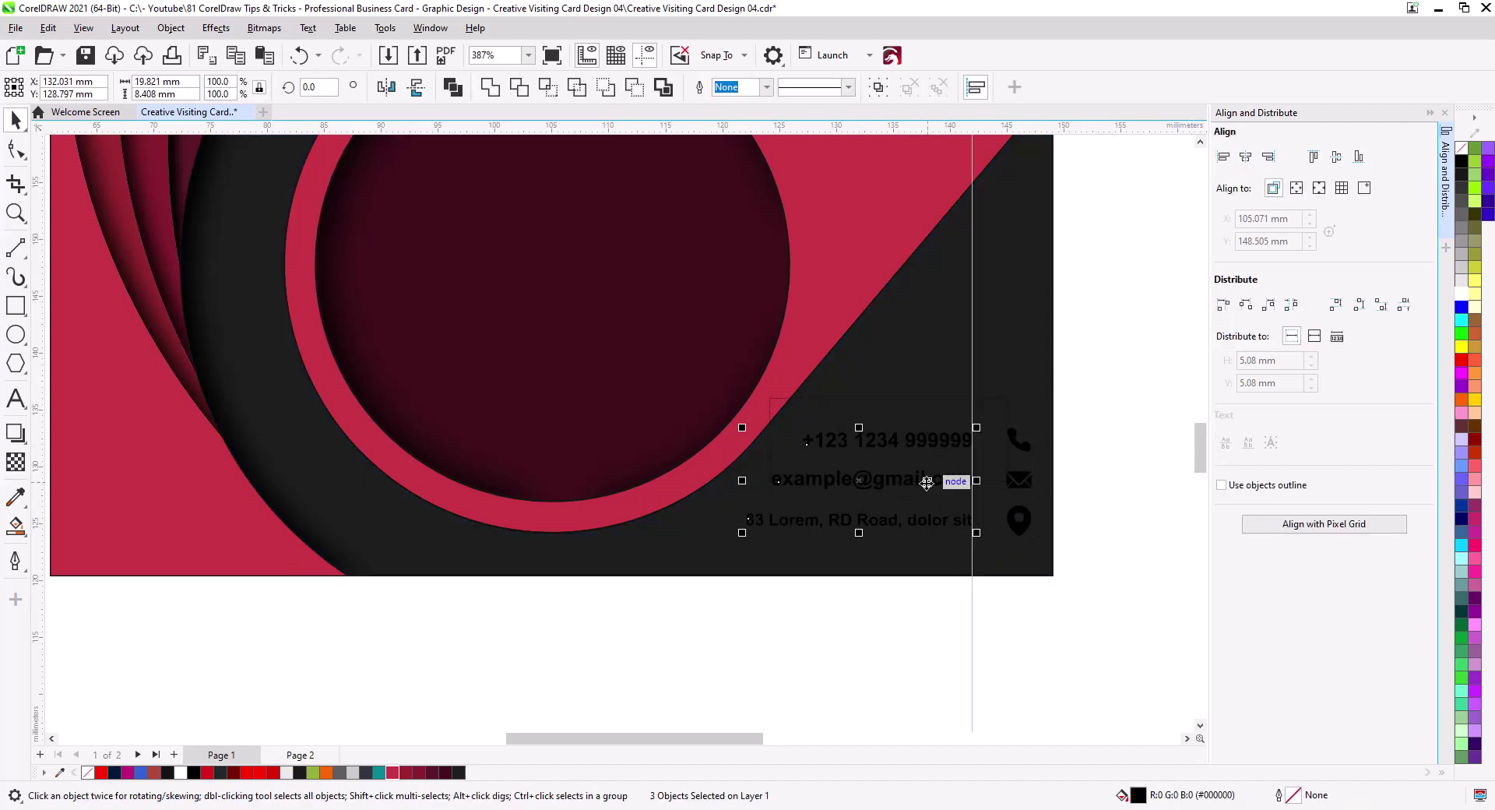
{"action": "left_click_drag", "start_coordinate": [927, 482], "coordinate": [952, 482]}
{"action": "left_click", "coordinate": [1072, 530]}
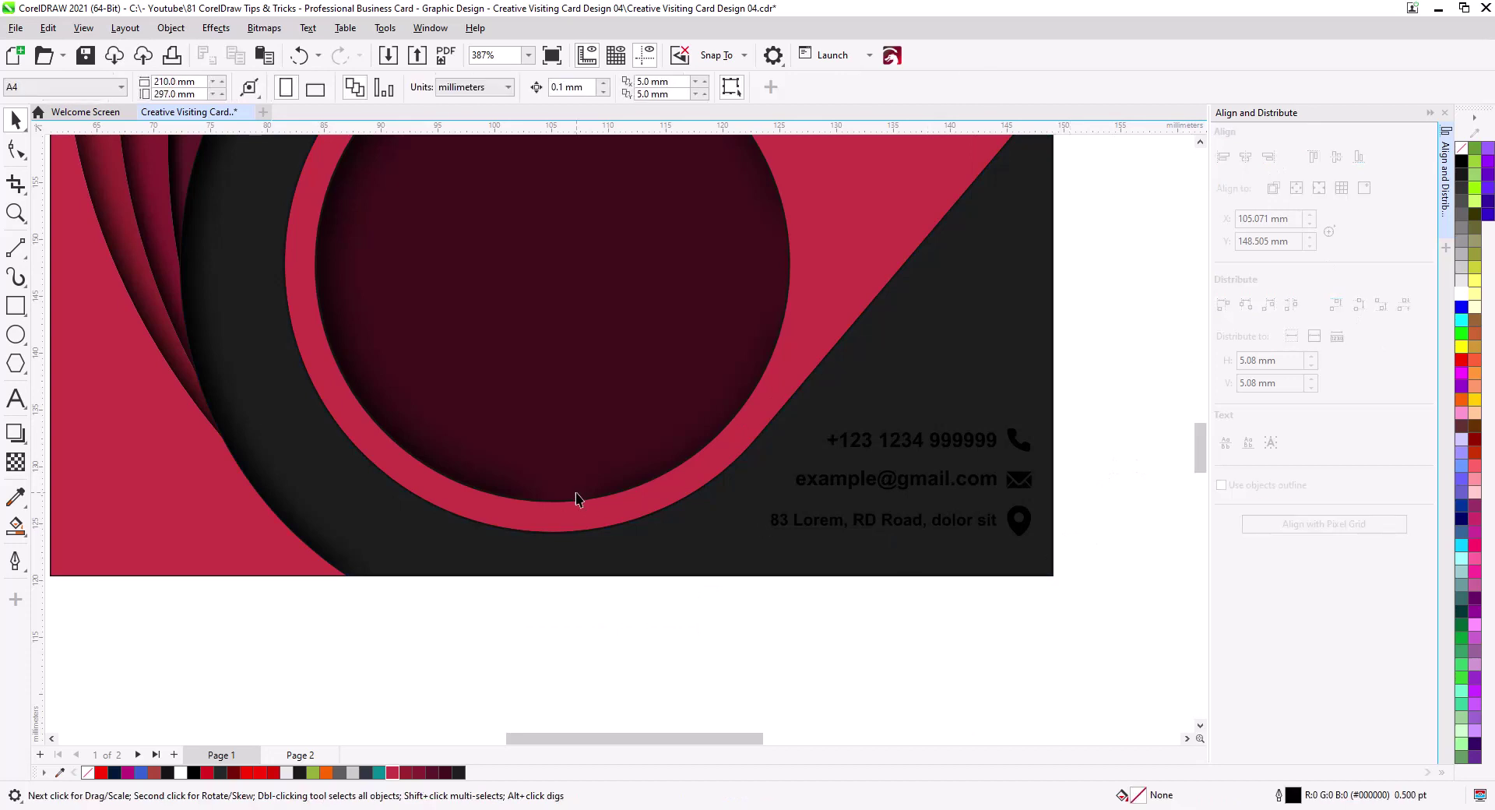
Fill the location pin, envelope and phone icons with crimson sampled from the card.
{"action": "left_click", "coordinate": [15, 497]}
{"action": "left_click", "coordinate": [858, 190]}
{"action": "scroll", "coordinate": [1021, 523], "scroll_direction": "up", "scroll_amount": 5}
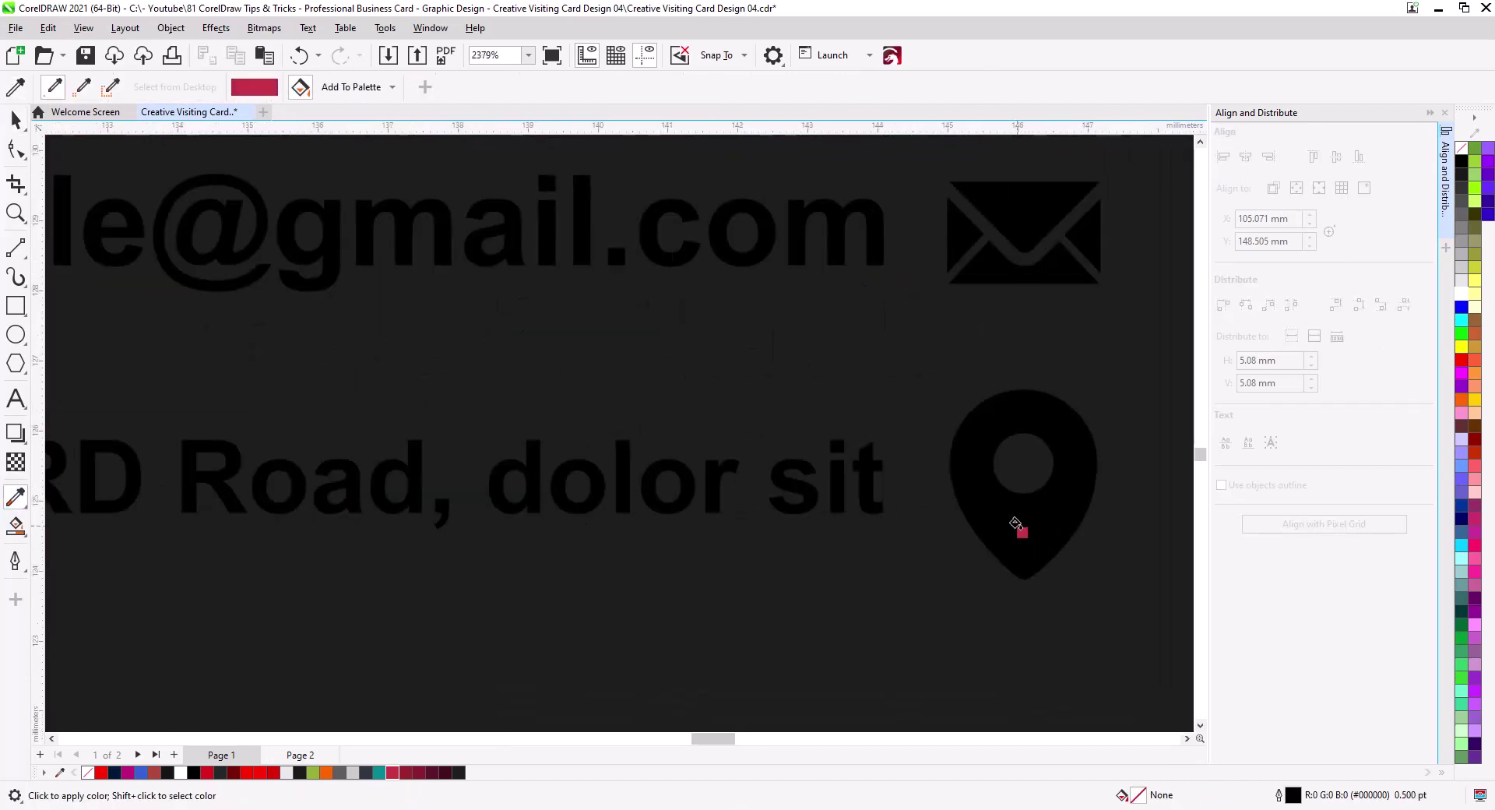
{"action": "left_click", "coordinate": [1021, 524]}
{"action": "left_click", "coordinate": [1010, 210]}
{"action": "left_click_drag", "start_coordinate": [1012, 214], "coordinate": [1025, 570]}
{"action": "left_click", "coordinate": [1057, 383]}
{"action": "scroll", "coordinate": [946, 415], "scroll_direction": "down", "scroll_amount": 2}
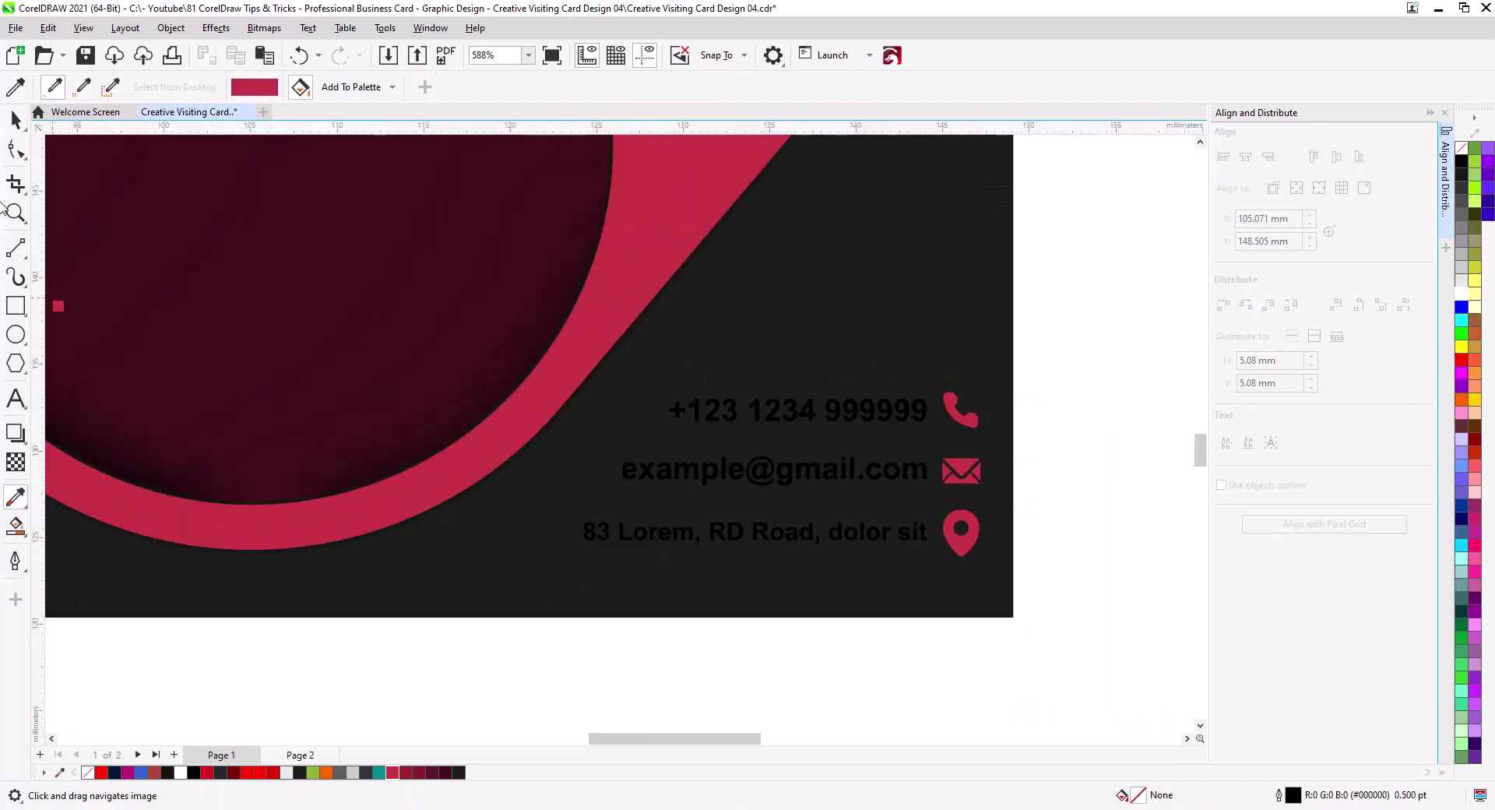
{"action": "left_click", "coordinate": [15, 121]}
Turn the contact text white and enlarge the contact block to 116%.
{"action": "left_click_drag", "start_coordinate": [940, 671], "coordinate": [568, 374]}
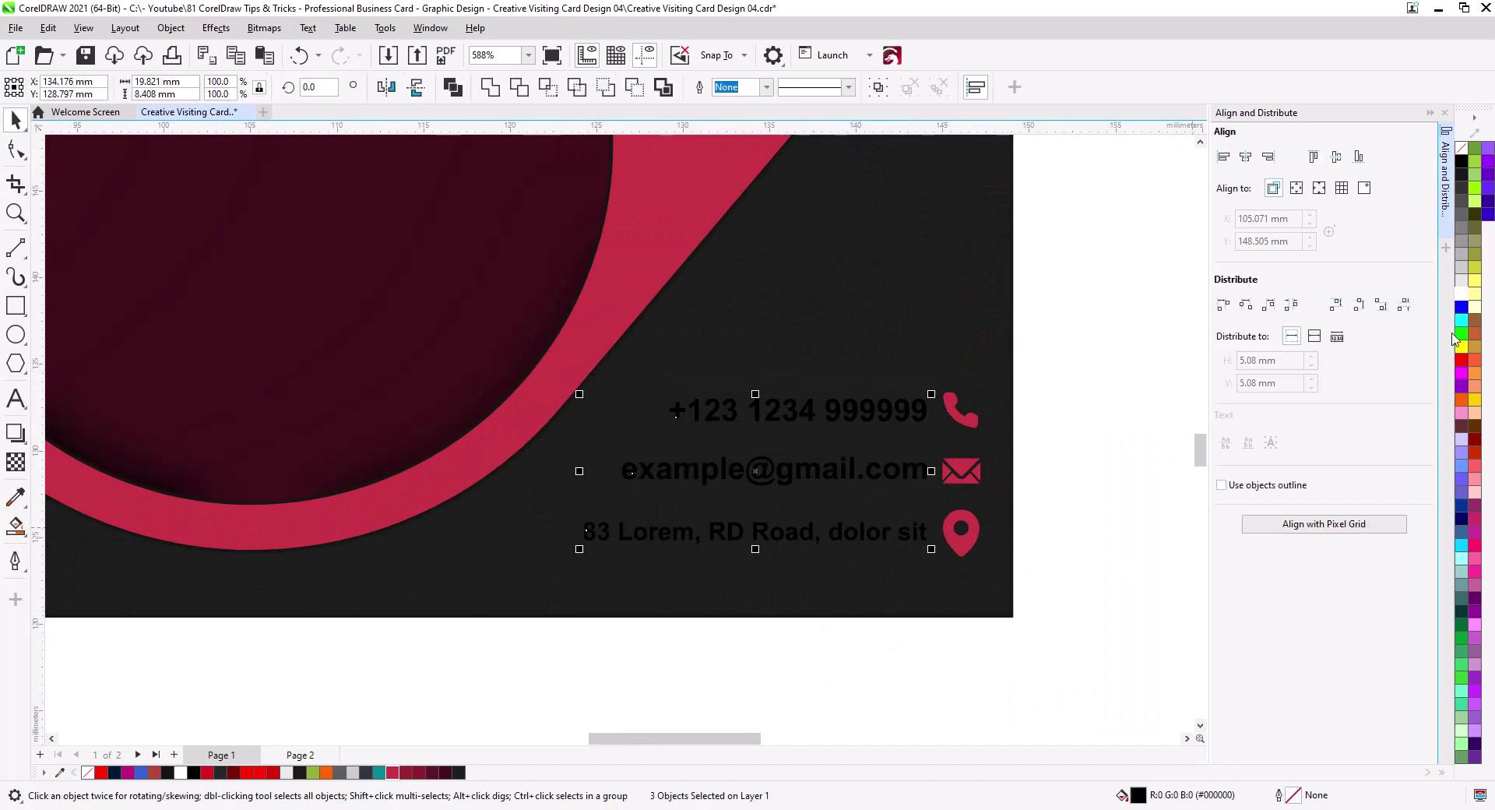
{"action": "left_click", "coordinate": [1462, 294]}
{"action": "scroll", "coordinate": [1054, 584], "scroll_direction": "down", "scroll_amount": 2}
{"action": "left_click_drag", "start_coordinate": [1058, 620], "coordinate": [1003, 592]}
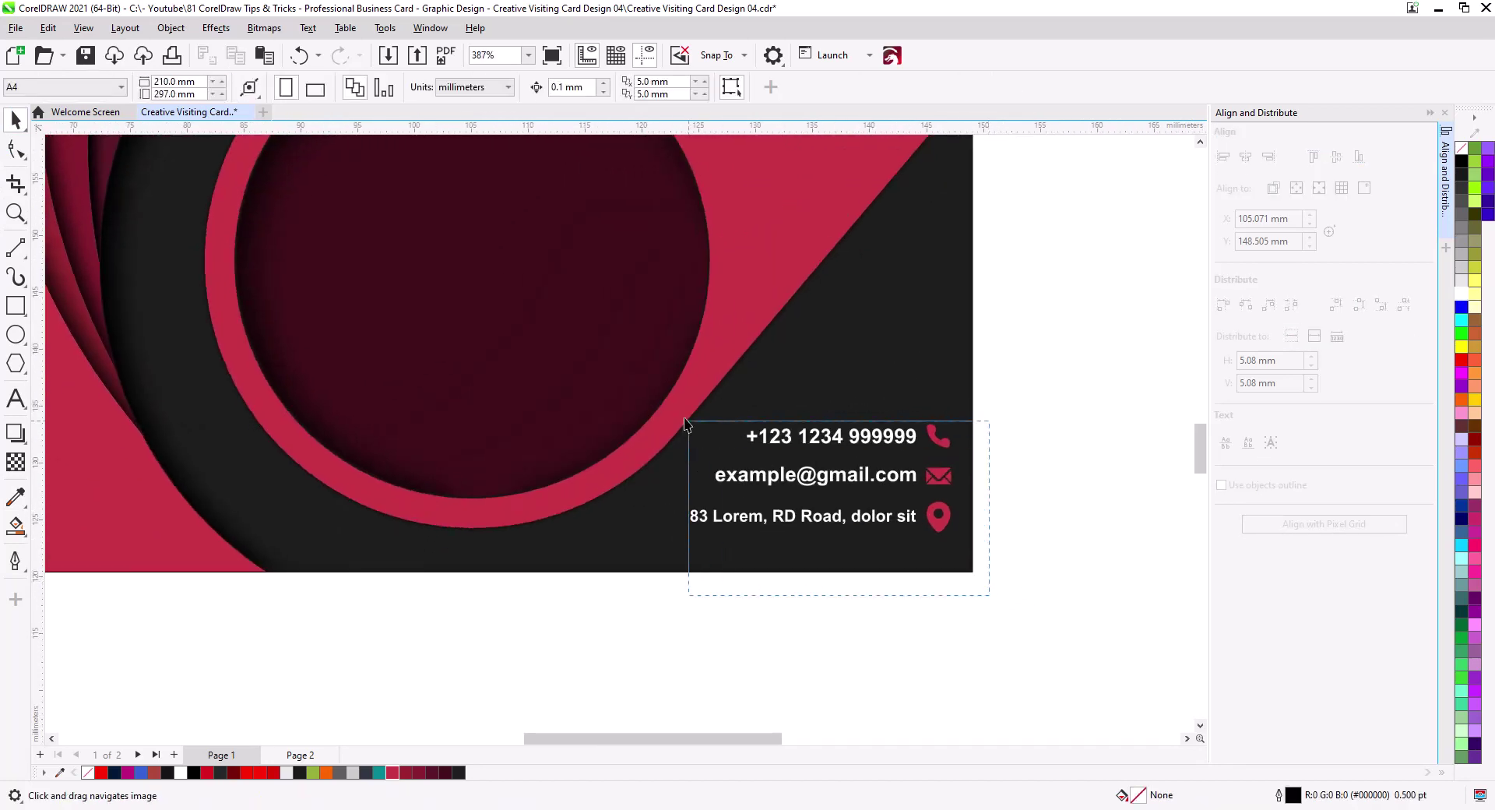
{"action": "left_click_drag", "start_coordinate": [686, 422], "coordinate": [644, 402]}
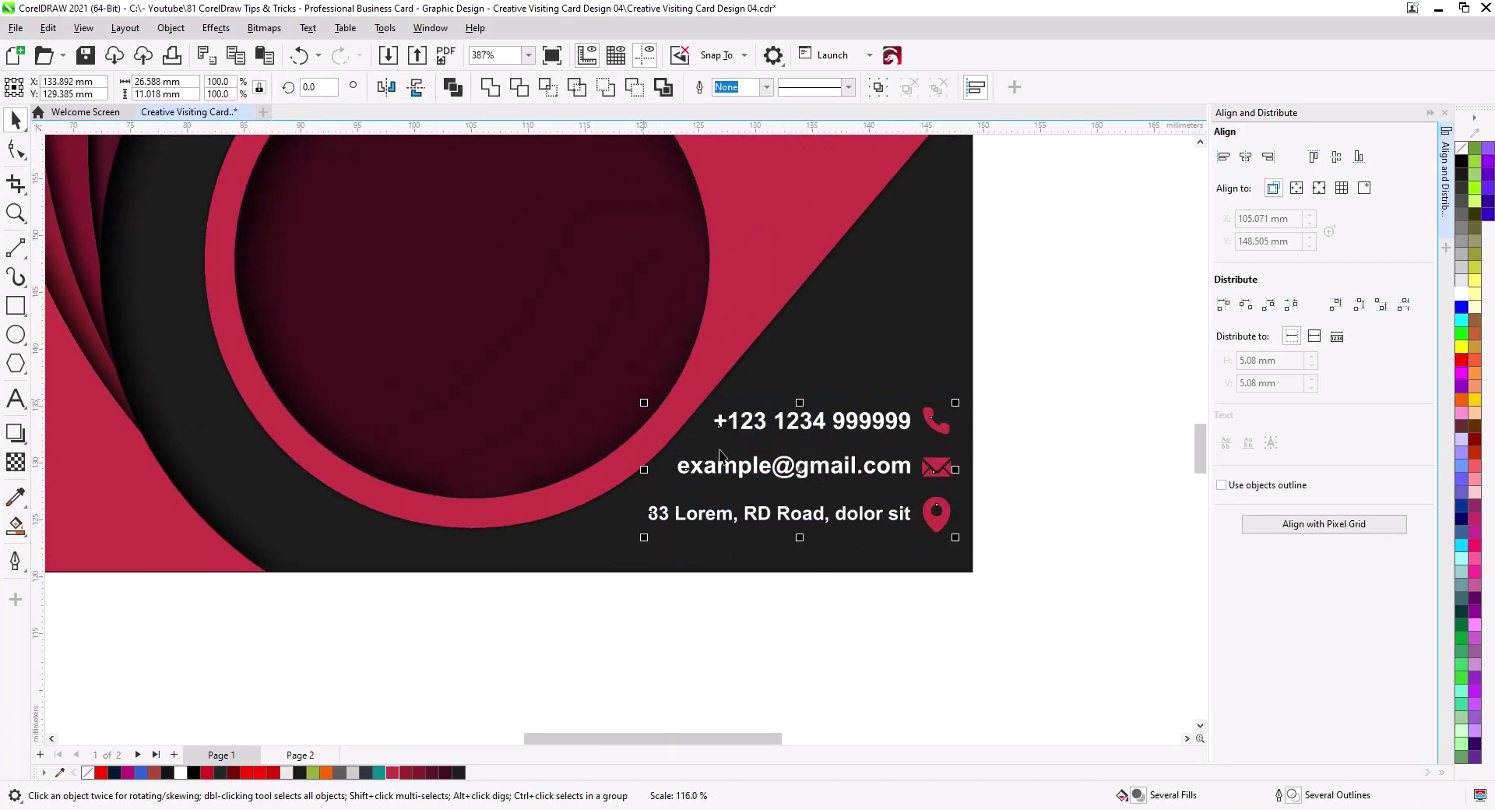
{"action": "left_click_drag", "start_coordinate": [845, 429], "coordinate": [842, 430]}
{"action": "left_click", "coordinate": [888, 647]}
{"action": "scroll", "coordinate": [902, 596], "scroll_direction": "down", "scroll_amount": 3}
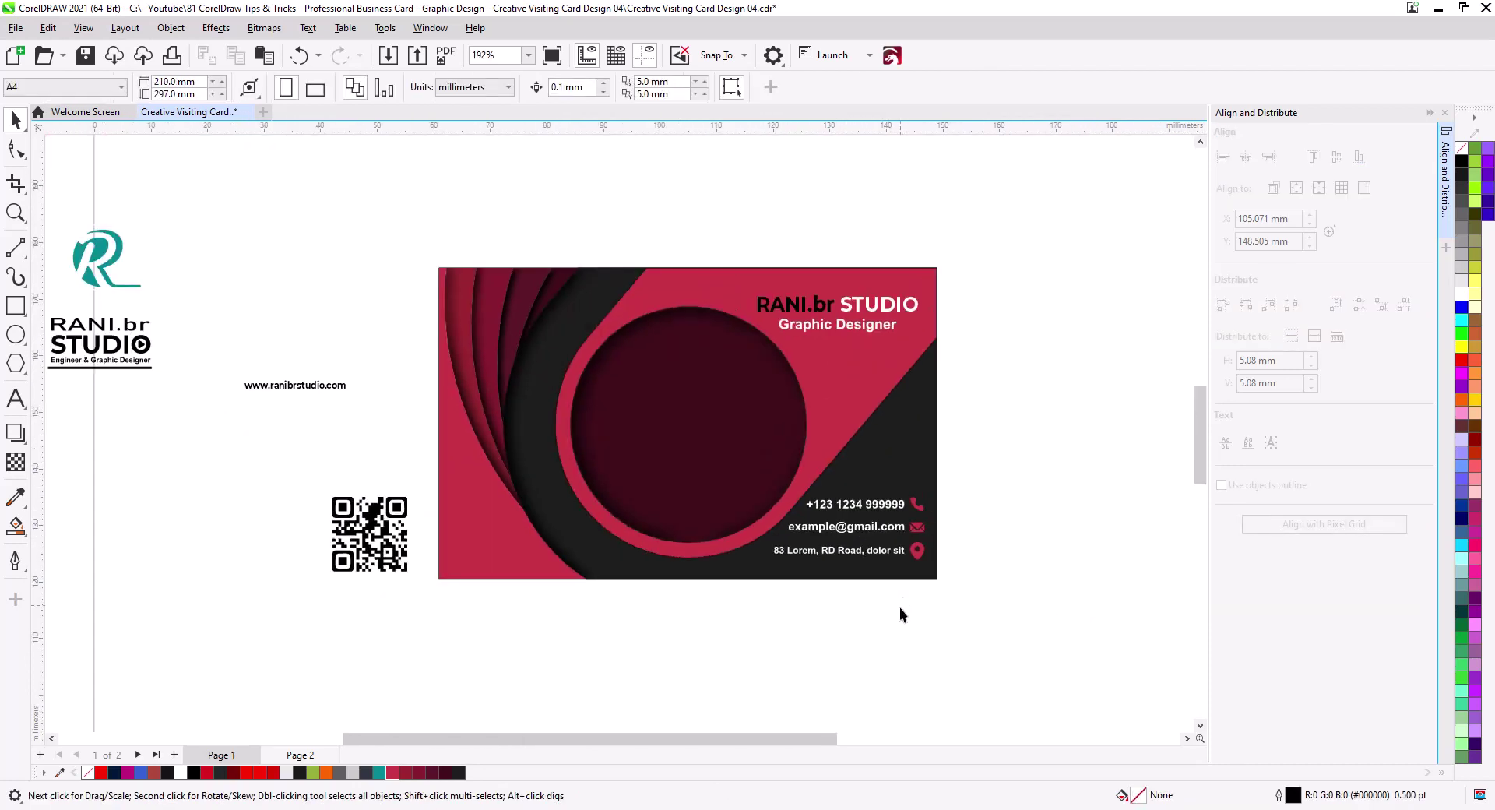
{"action": "left_click_drag", "start_coordinate": [902, 615], "coordinate": [895, 584]}
Move the logo onto the dark circle's centre, group it and make the R white.
{"action": "left_click_drag", "start_coordinate": [139, 386], "coordinate": [241, 414]}
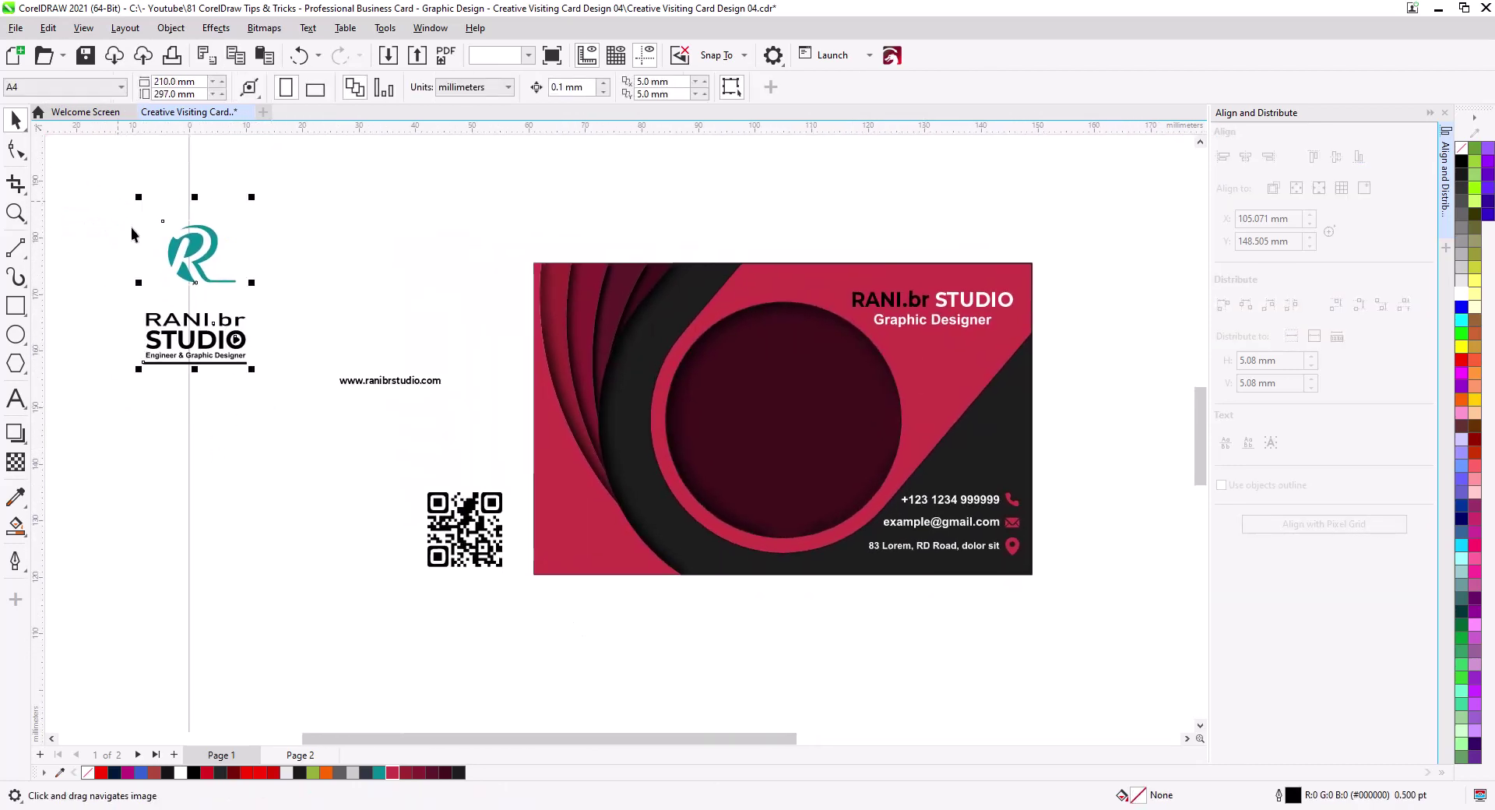
{"action": "left_click_drag", "start_coordinate": [184, 262], "coordinate": [767, 398]}
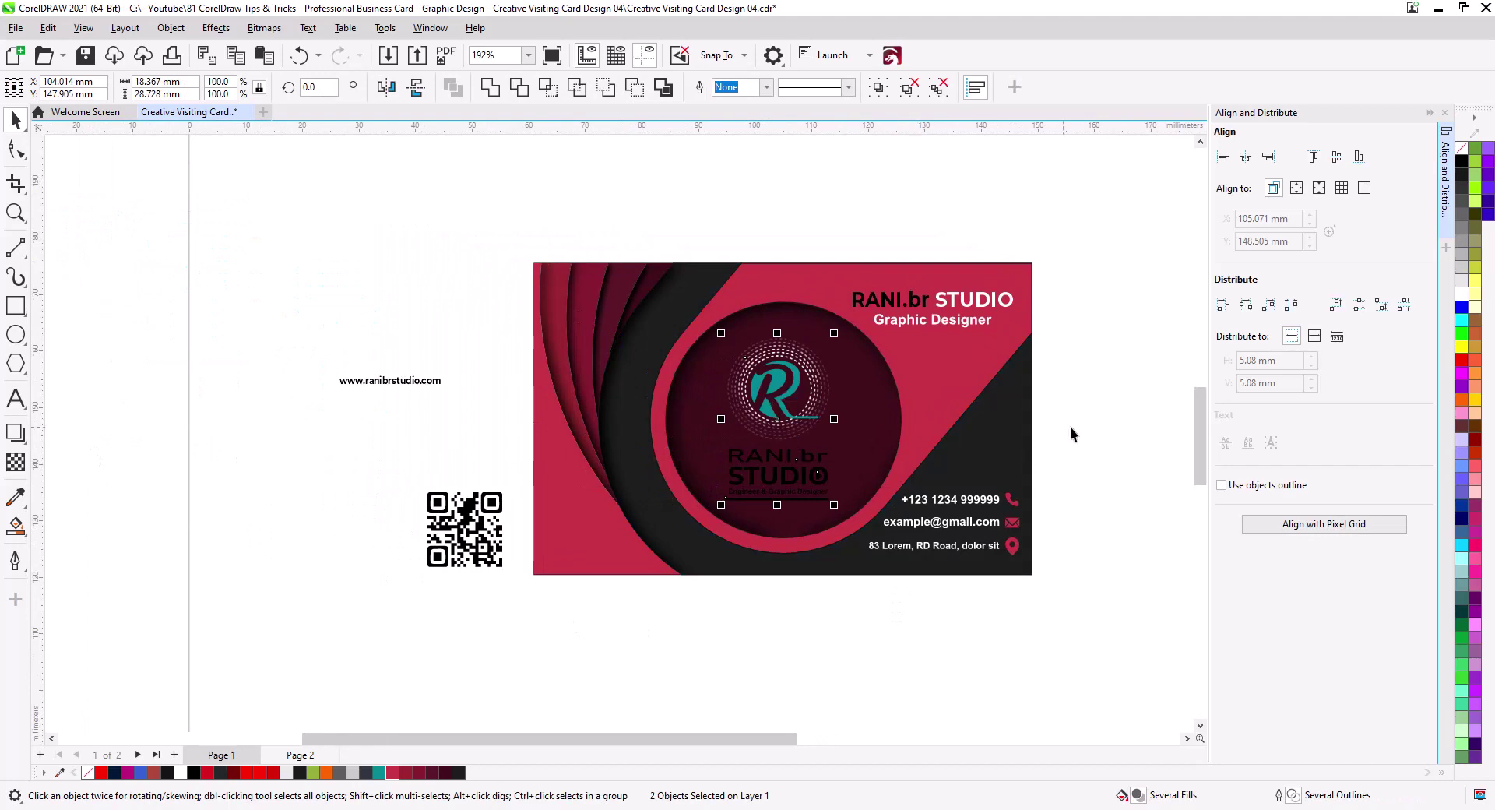
{"action": "key", "text": "ctrl+g"}
{"action": "scroll", "coordinate": [872, 480], "scroll_direction": "up", "scroll_amount": 2}
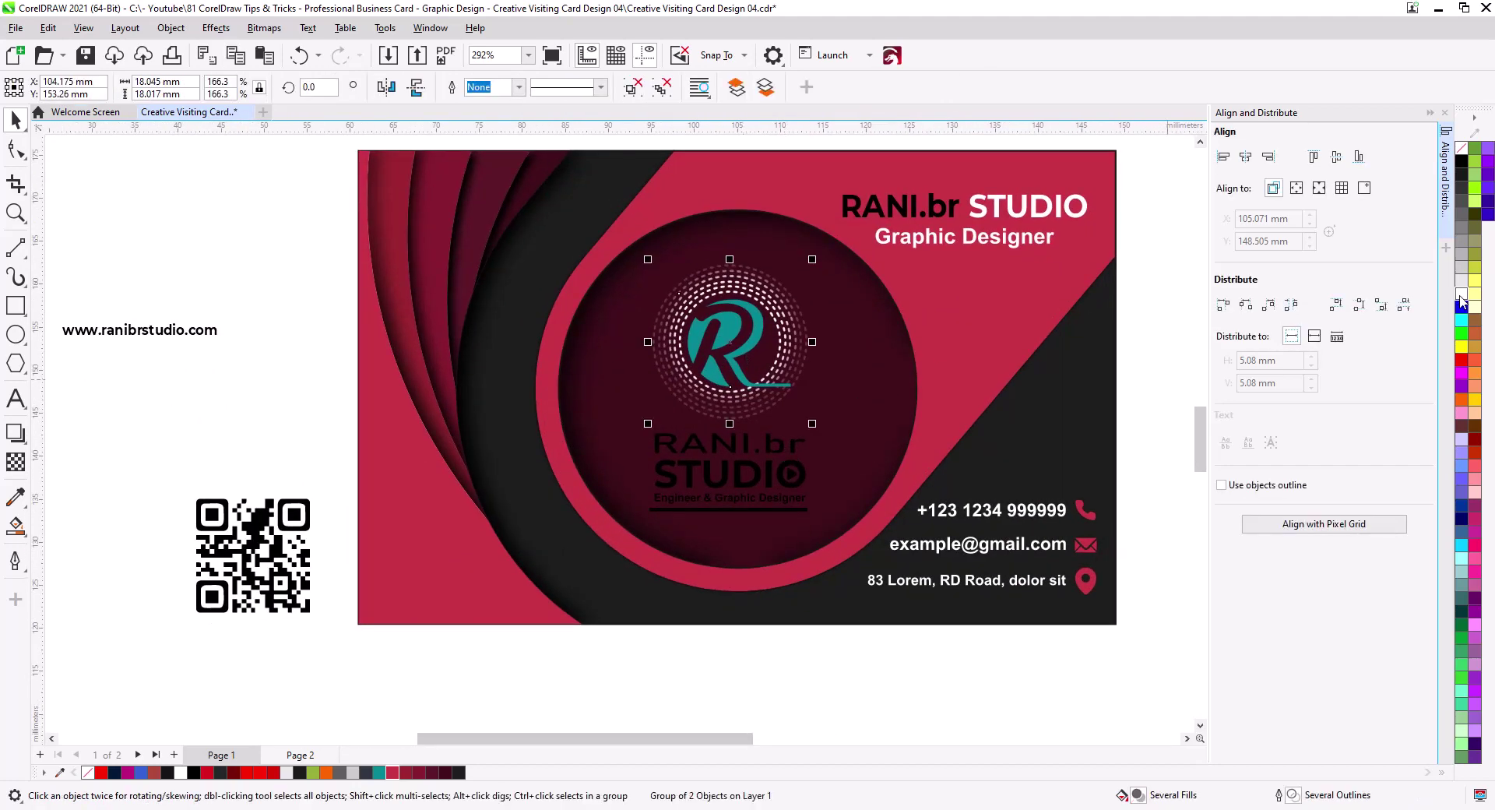
{"action": "left_click", "coordinate": [1462, 297]}
Fill the RANI.br STUDIO logo text with crimson sampled from the ring.
{"action": "left_click", "coordinate": [783, 451]}
{"action": "scroll", "coordinate": [783, 452], "scroll_direction": "up", "scroll_amount": 2}
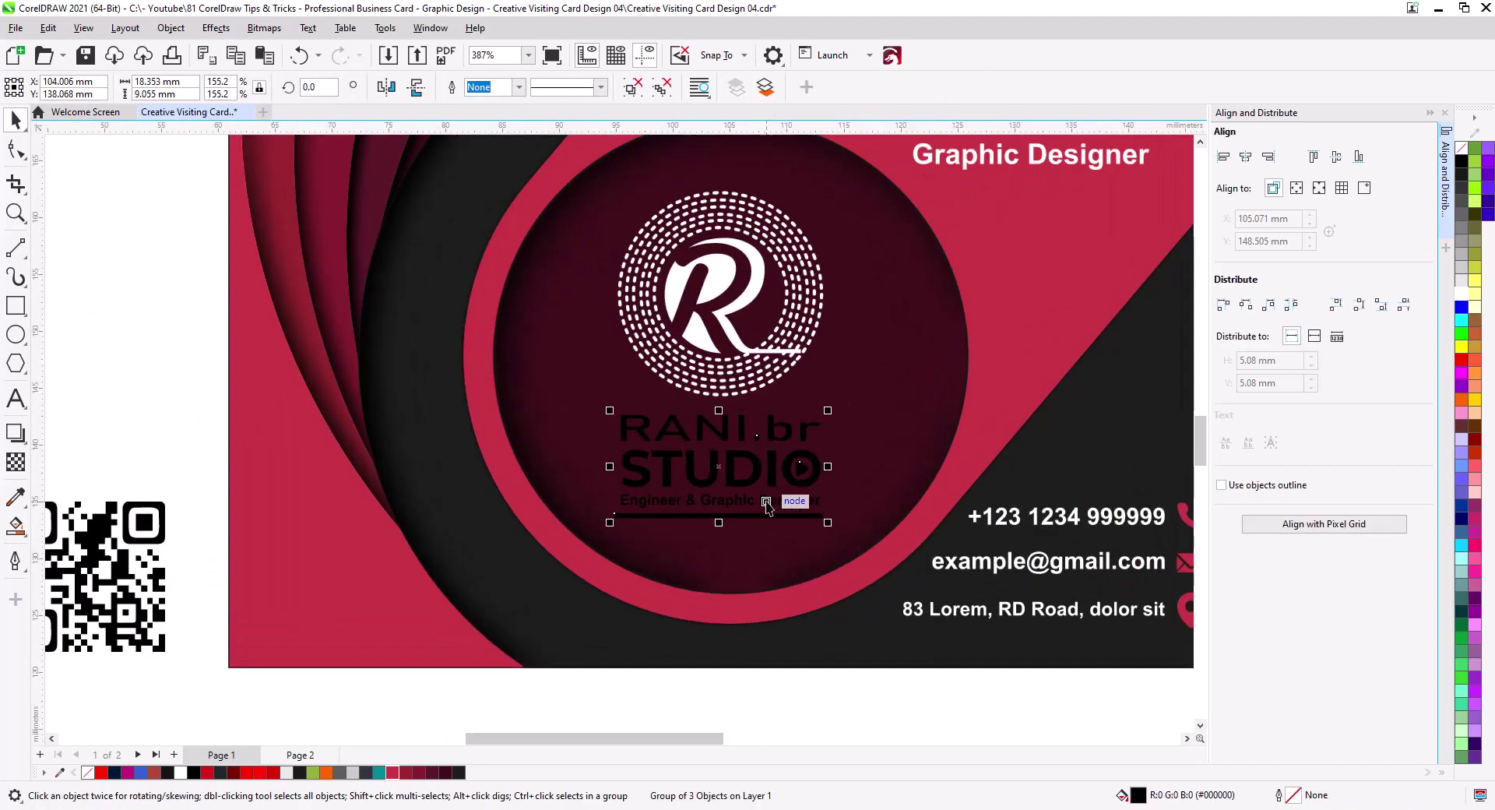
{"action": "left_click", "coordinate": [12, 155]}
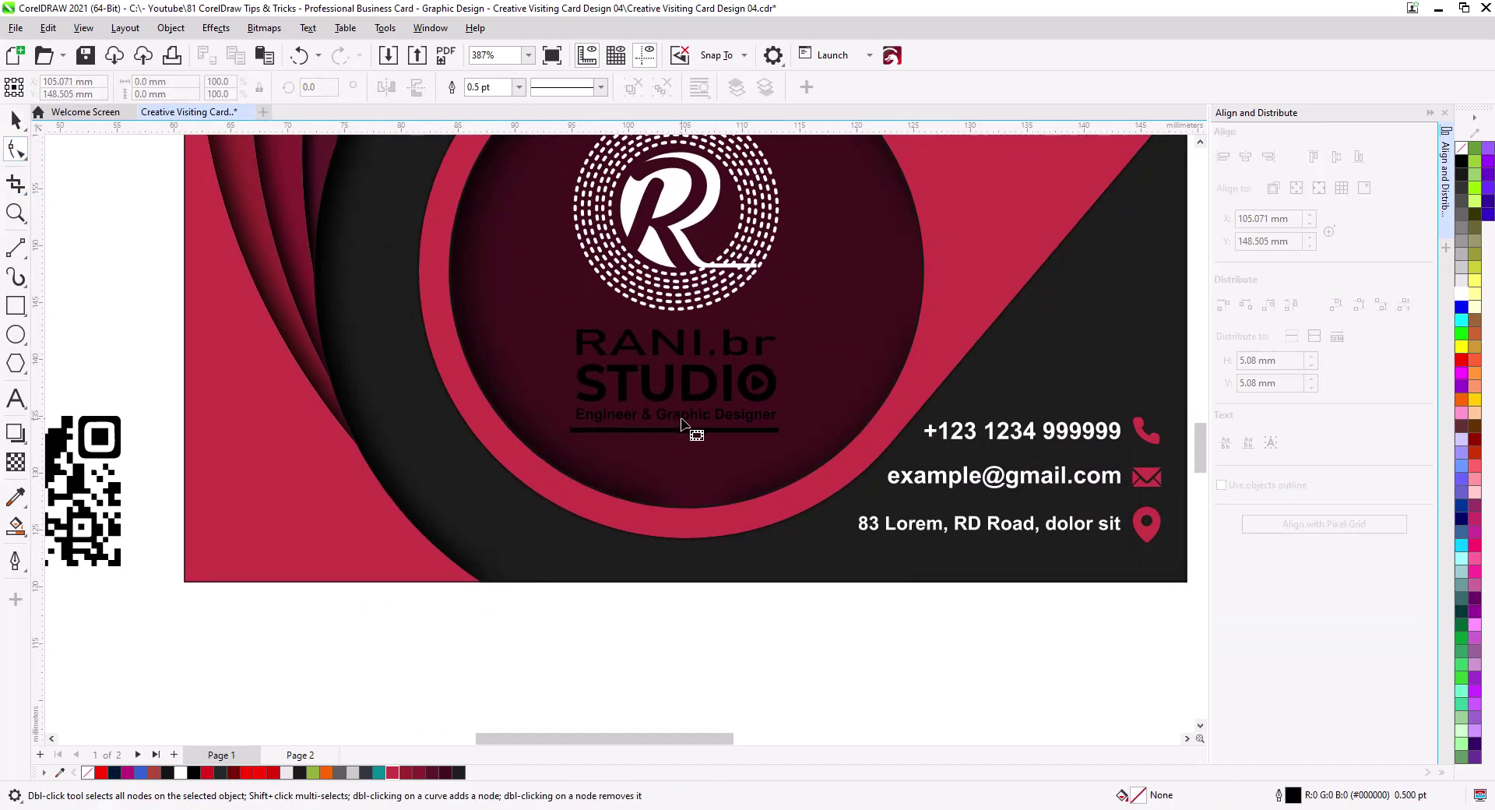
{"action": "scroll", "coordinate": [681, 423], "scroll_direction": "up", "scroll_amount": 4}
{"action": "key", "text": "space"}
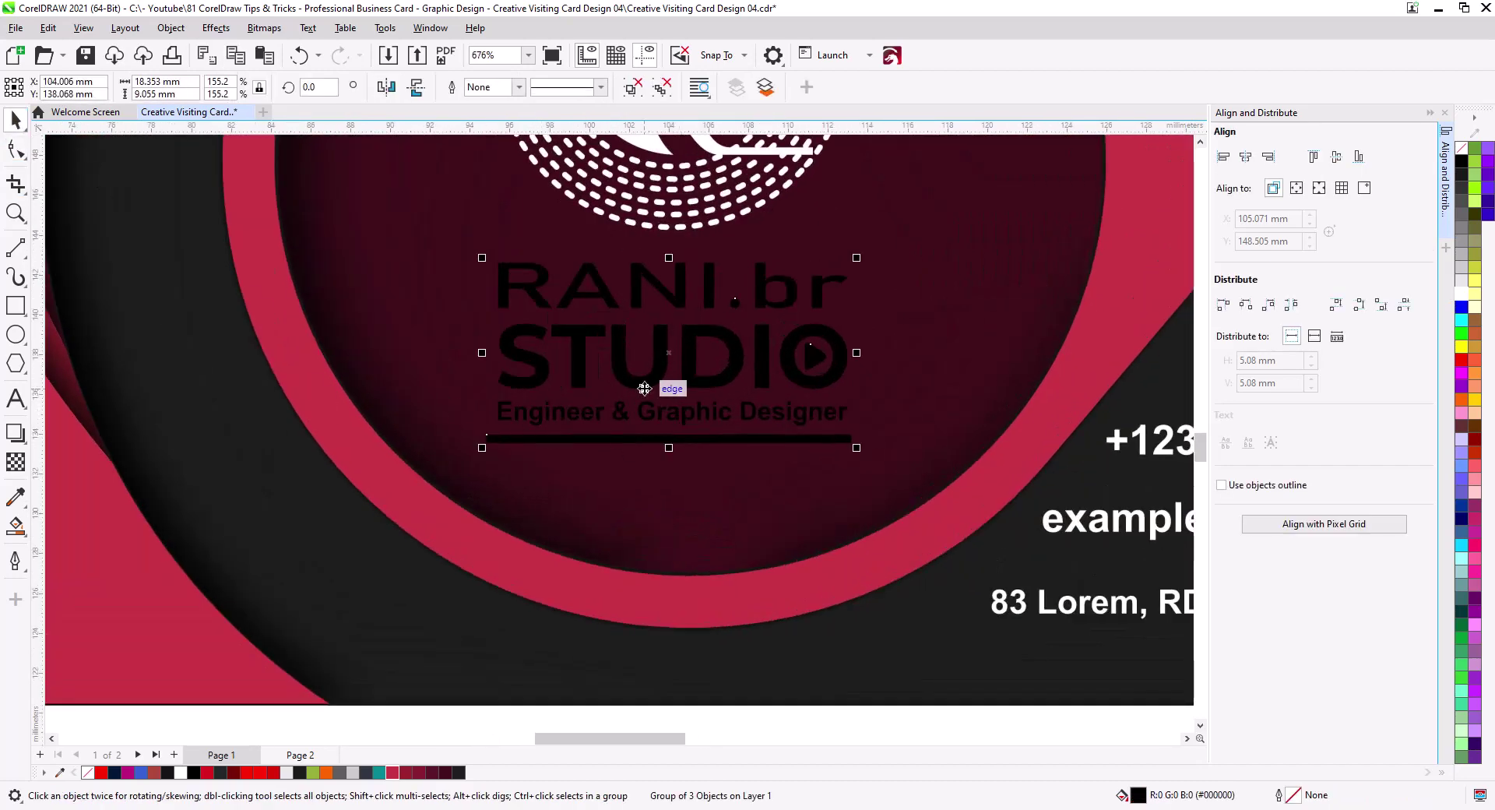
{"action": "left_click", "coordinate": [818, 304]}
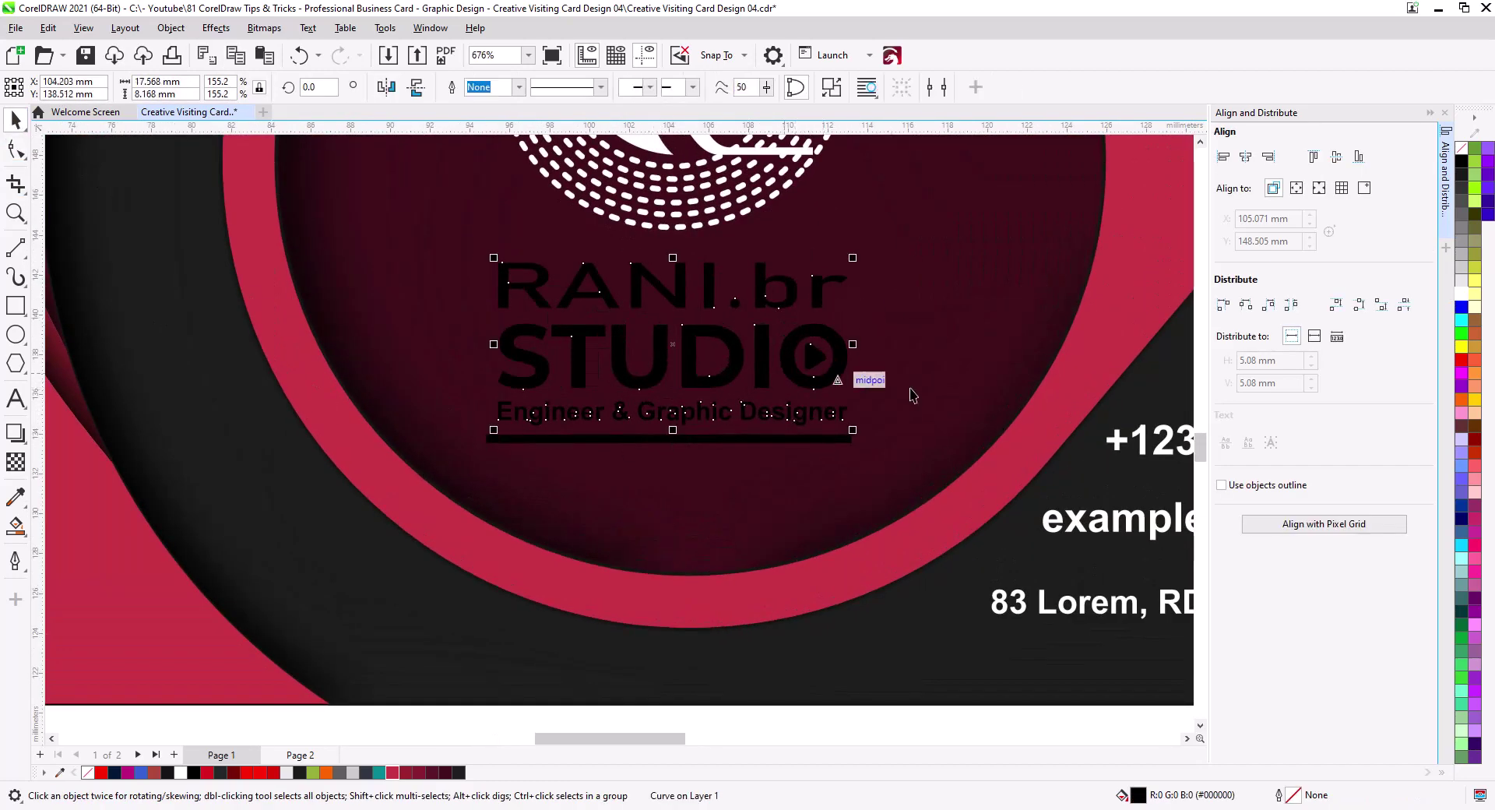
{"action": "left_click", "coordinate": [16, 496]}
{"action": "left_click", "coordinate": [351, 518]}
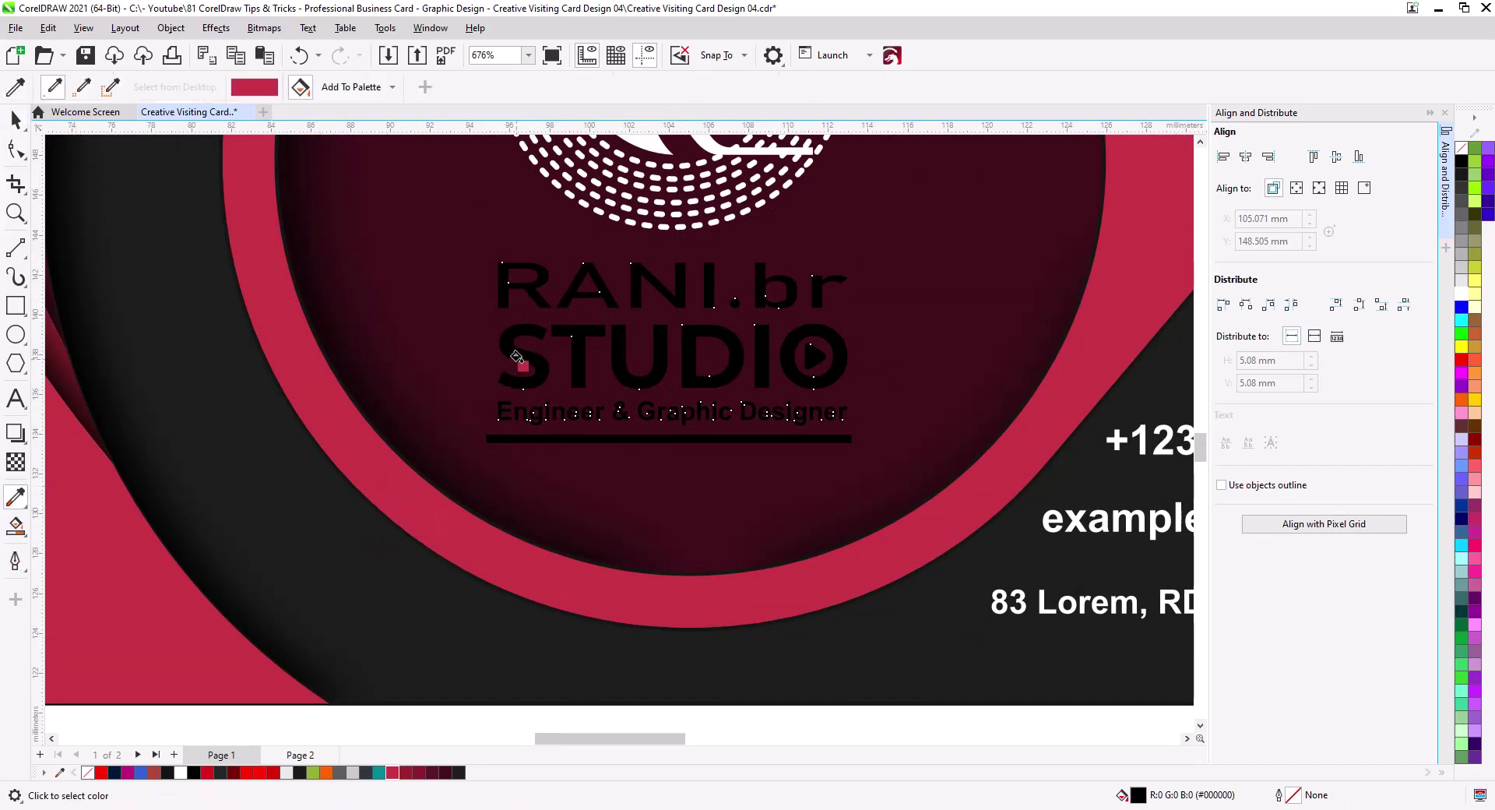
{"action": "left_click", "coordinate": [522, 349]}
{"action": "scroll", "coordinate": [542, 354], "scroll_direction": "up", "scroll_amount": 1}
{"action": "left_click", "coordinate": [549, 356]}
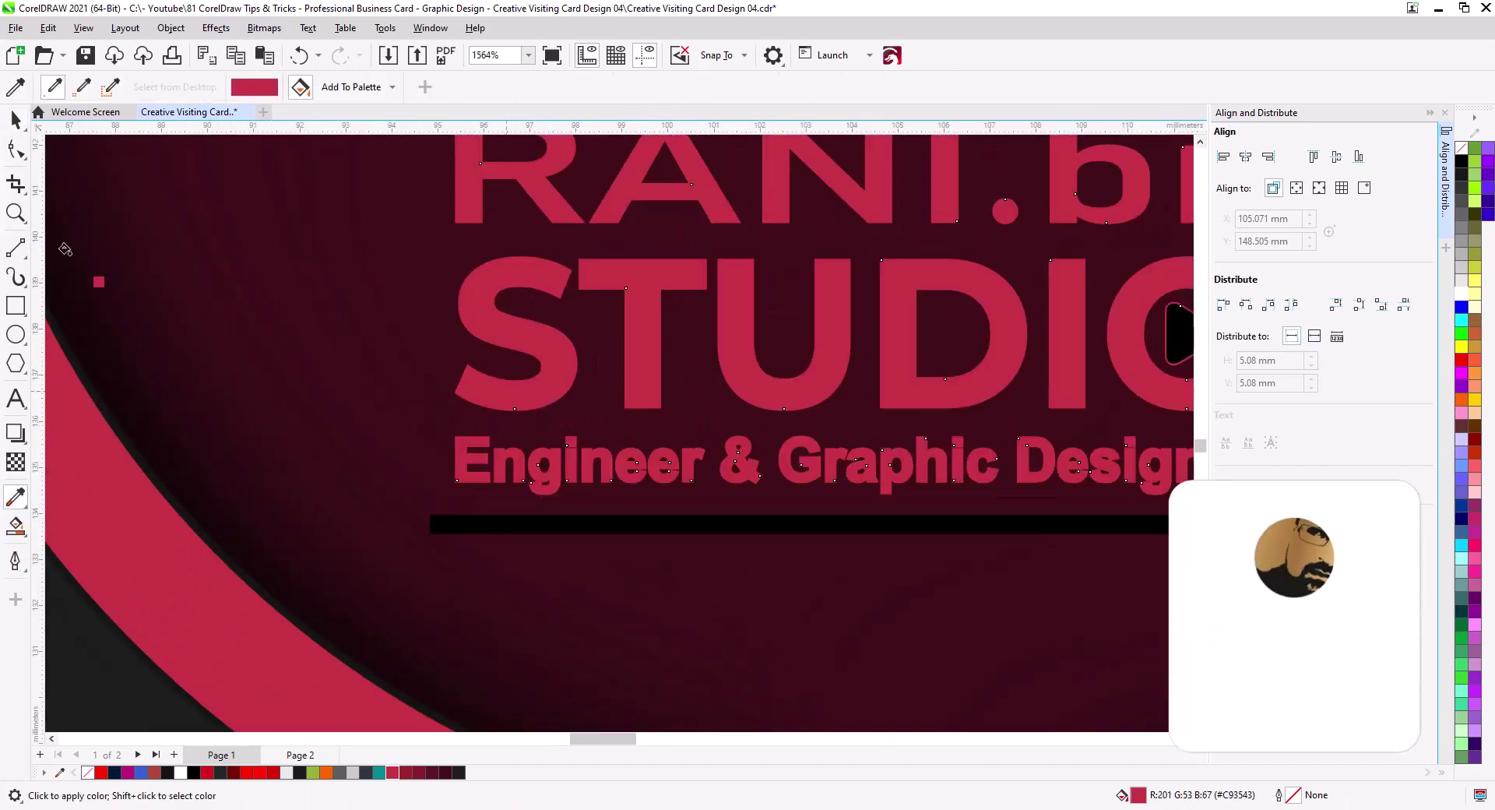
Delete the black underline bar below the logo text.
{"action": "left_click", "coordinate": [16, 121]}
{"action": "scroll", "coordinate": [784, 459], "scroll_direction": "down", "scroll_amount": 1}
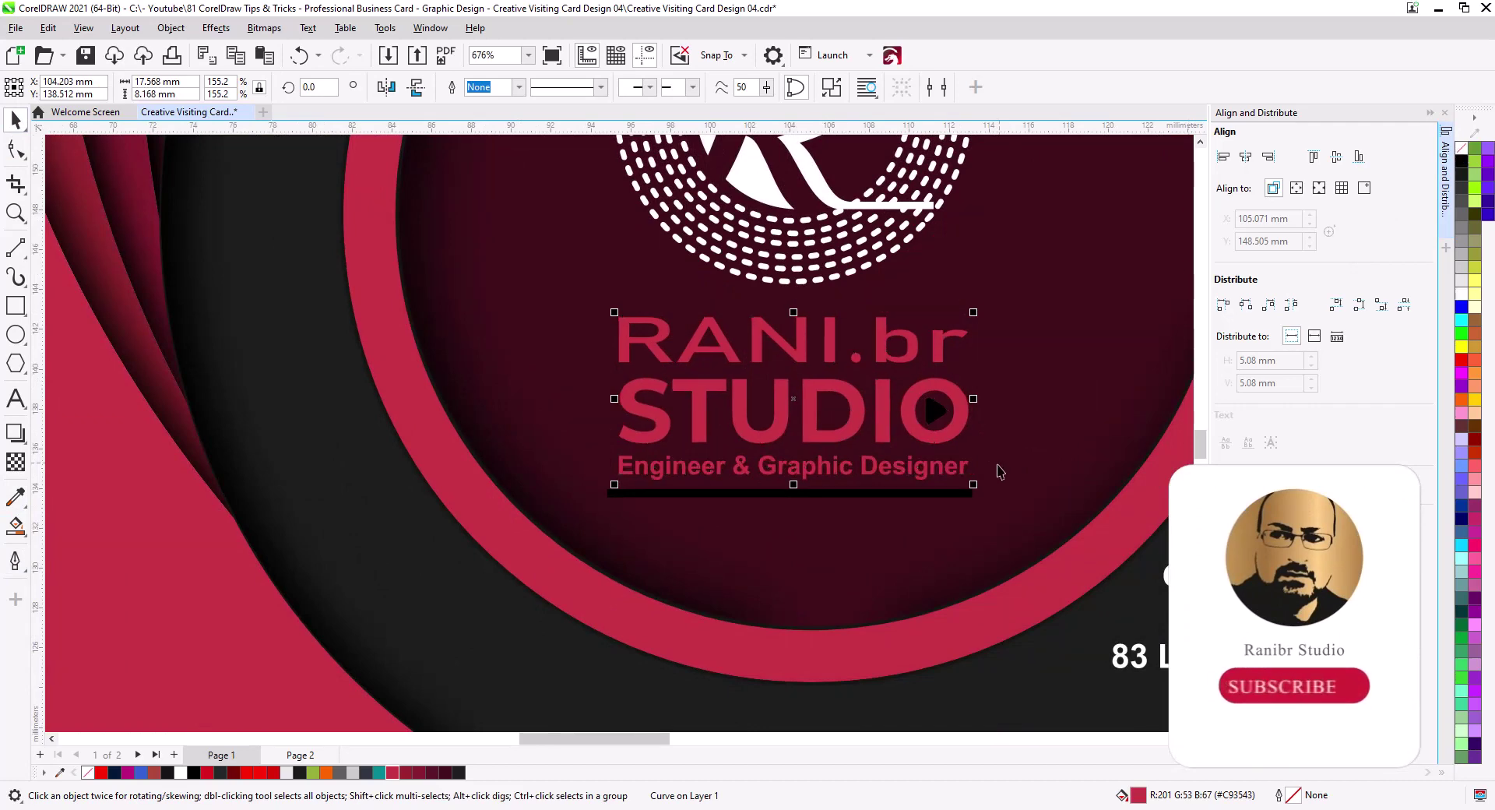
{"action": "left_click", "coordinate": [966, 492]}
{"action": "key", "text": "Delete"}
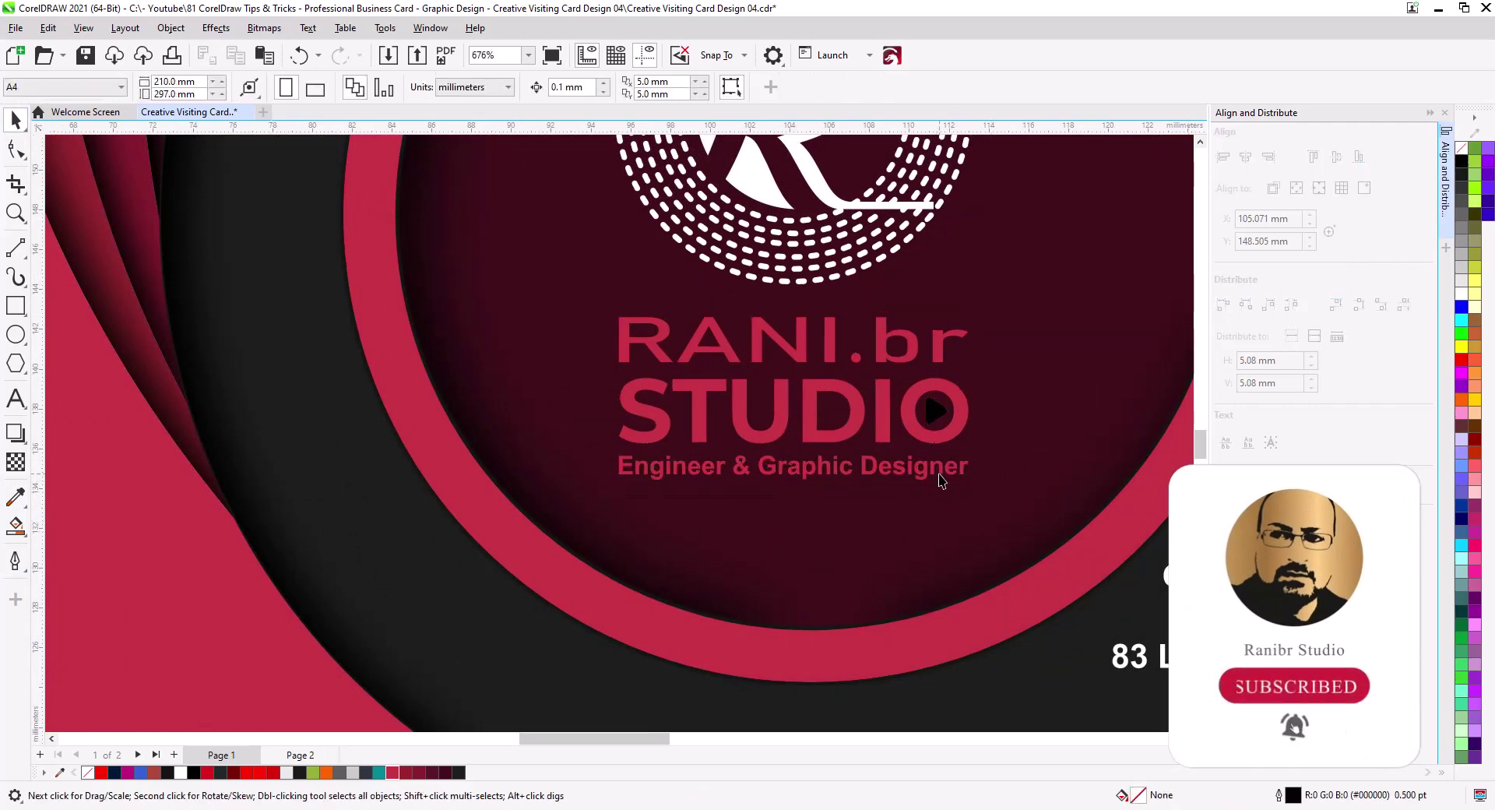
Select the Engineer & Graphic Designer line's nodes and colour the play triangle white.
{"action": "scroll", "coordinate": [941, 480], "scroll_direction": "up", "scroll_amount": 2}
{"action": "left_click", "coordinate": [528, 480]}
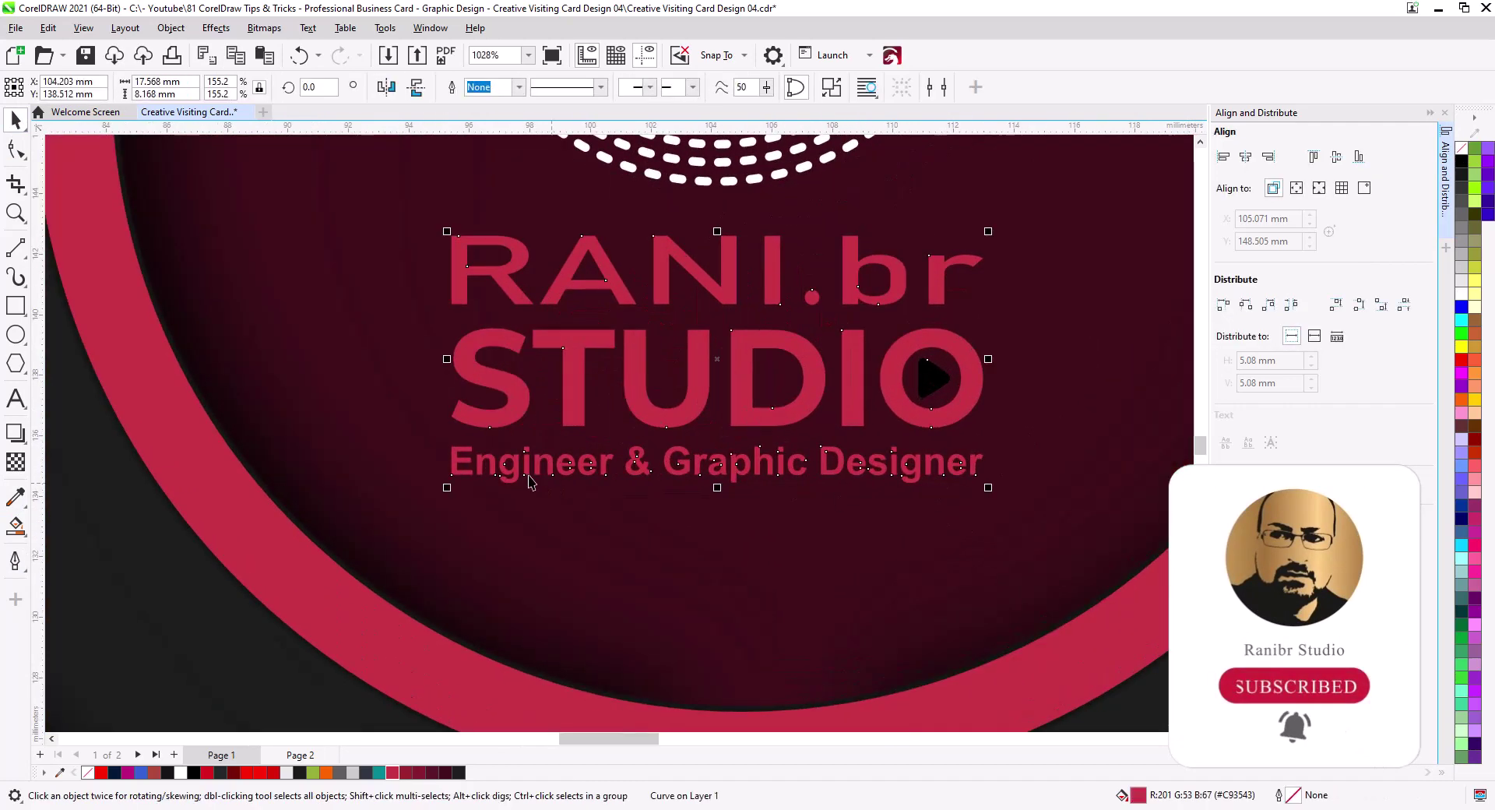
{"action": "left_click", "coordinate": [15, 152]}
{"action": "left_click_drag", "start_coordinate": [1042, 502], "coordinate": [437, 439]}
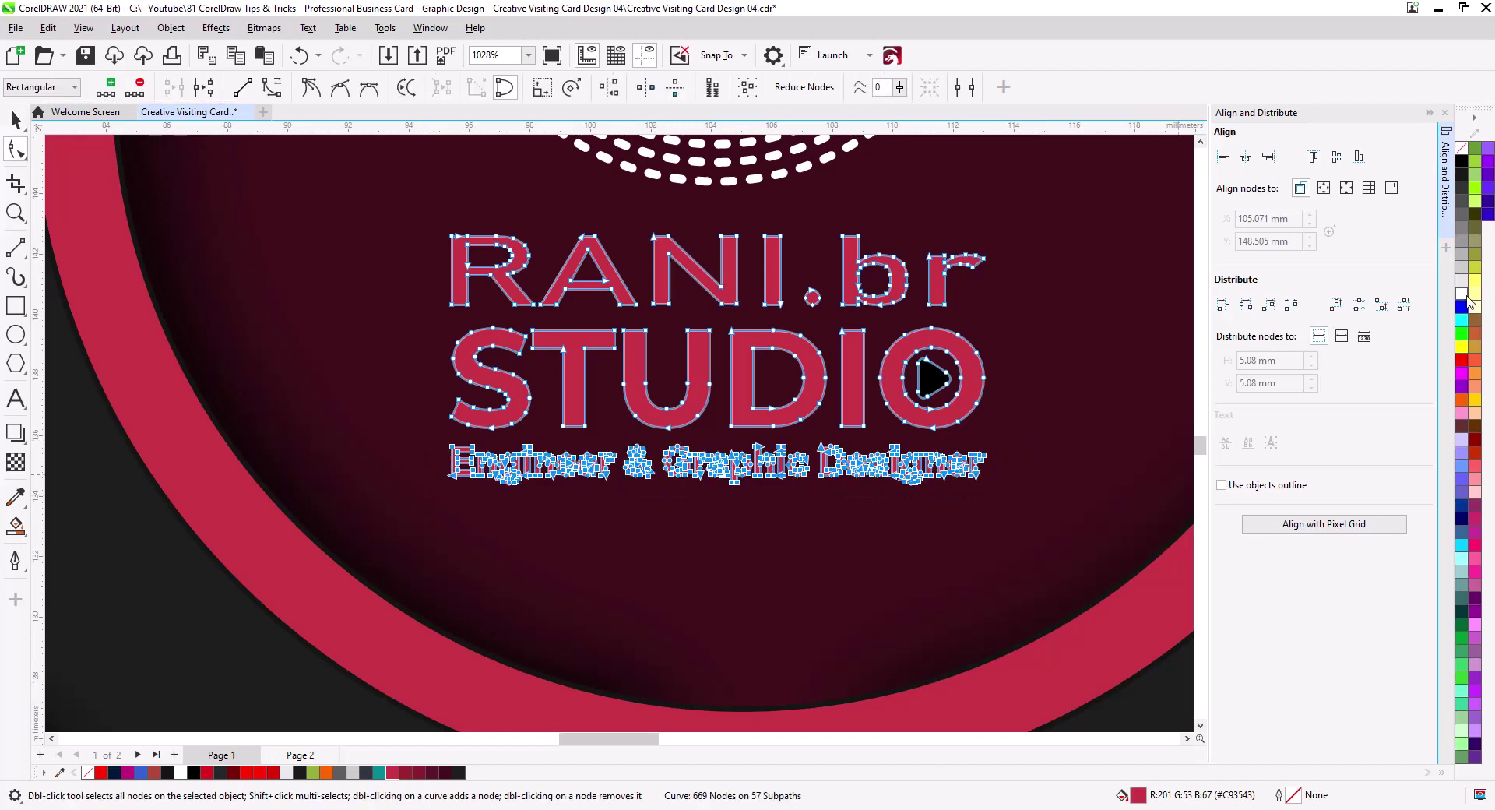
{"action": "key", "text": "space"}
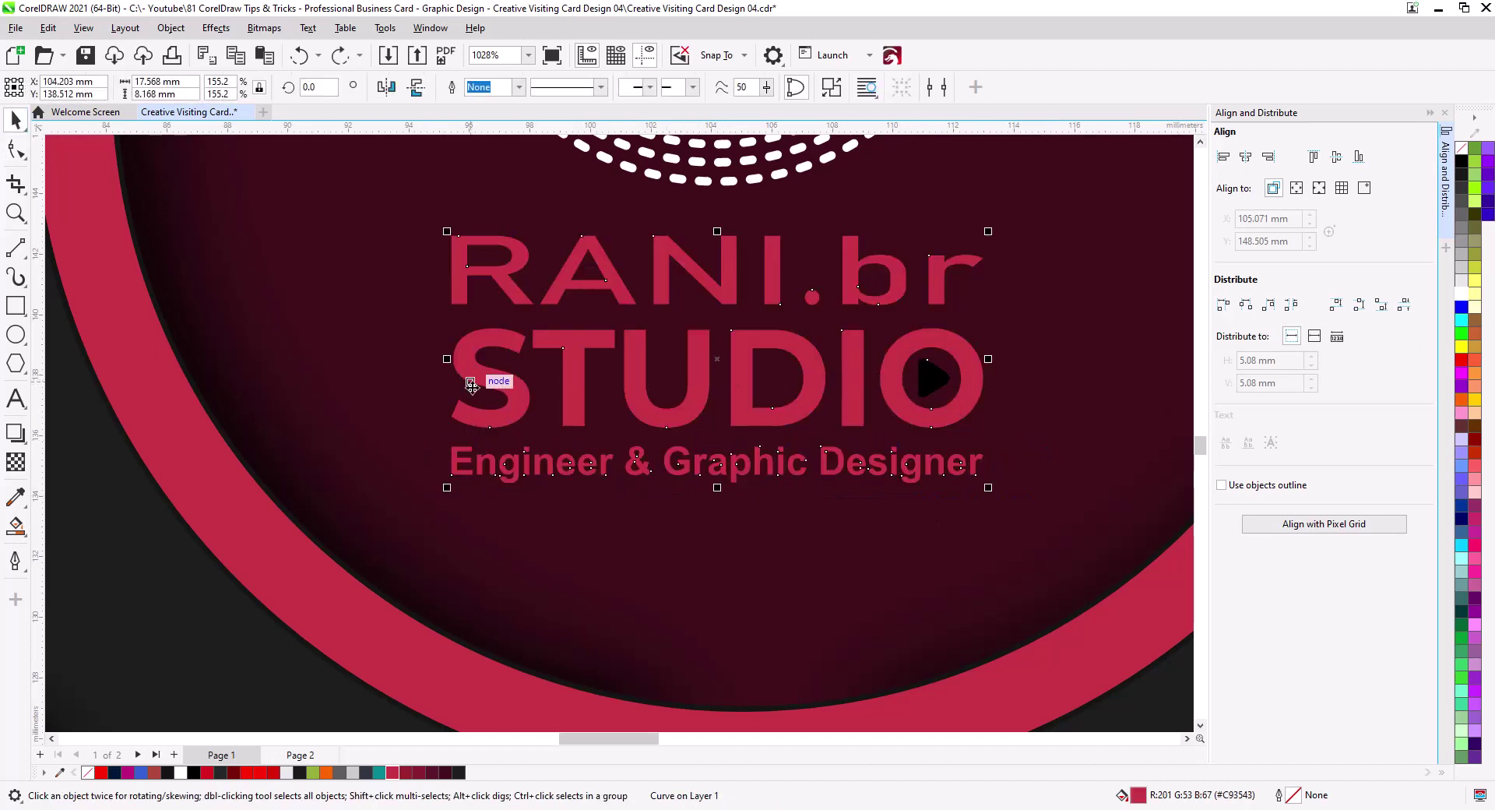
{"action": "left_click", "coordinate": [11, 500]}
{"action": "scroll", "coordinate": [931, 373], "scroll_direction": "up", "scroll_amount": 3}
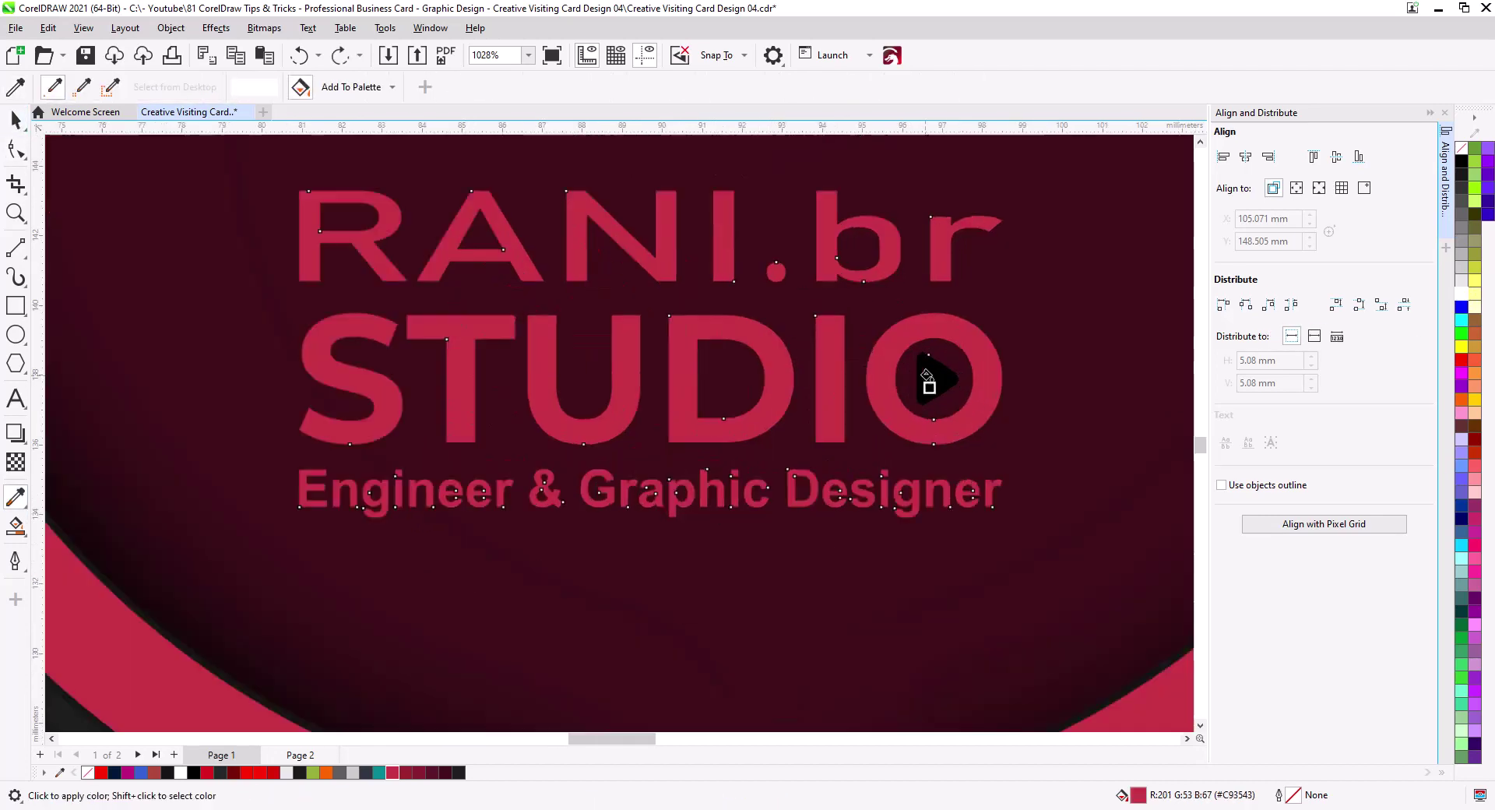
{"action": "left_click", "coordinate": [931, 373]}
{"action": "scroll", "coordinate": [651, 506], "scroll_direction": "down", "scroll_amount": 6}
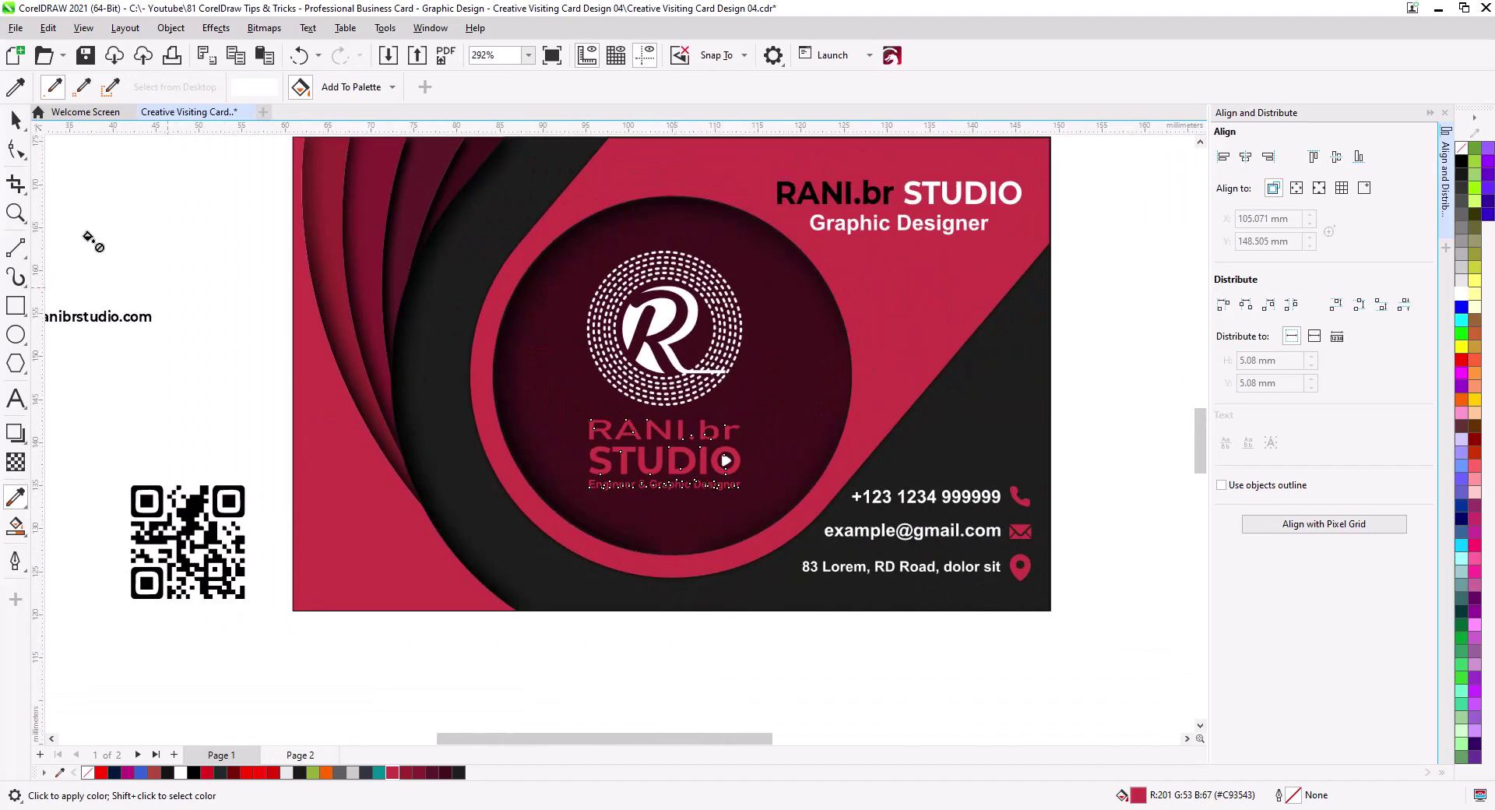
Move the logo text lower in the circle and select it with the play triangle.
{"action": "left_click", "coordinate": [15, 120]}
{"action": "left_click", "coordinate": [144, 185]}
{"action": "mouse_move", "coordinate": [687, 473]}
{"action": "left_mouse_down"}
{"action": "mouse_move", "coordinate": [688, 490]}
{"action": "mouse_move", "coordinate": [740, 488]}
{"action": "mouse_move", "coordinate": [694, 493]}
{"action": "left_mouse_up"}
{"action": "left_click", "coordinate": [683, 470], "text": "shift"}
{"action": "left_click", "coordinate": [726, 460]}
{"action": "left_click", "coordinate": [690, 465], "text": "shift"}
Centre the R logo over the text and size it to about 20 mm.
{"action": "left_click", "coordinate": [690, 382]}
{"action": "left_click_drag", "start_coordinate": [750, 415], "coordinate": [772, 435]}
{"action": "left_click", "coordinate": [710, 458], "text": "shift"}
{"action": "key", "text": "c"}
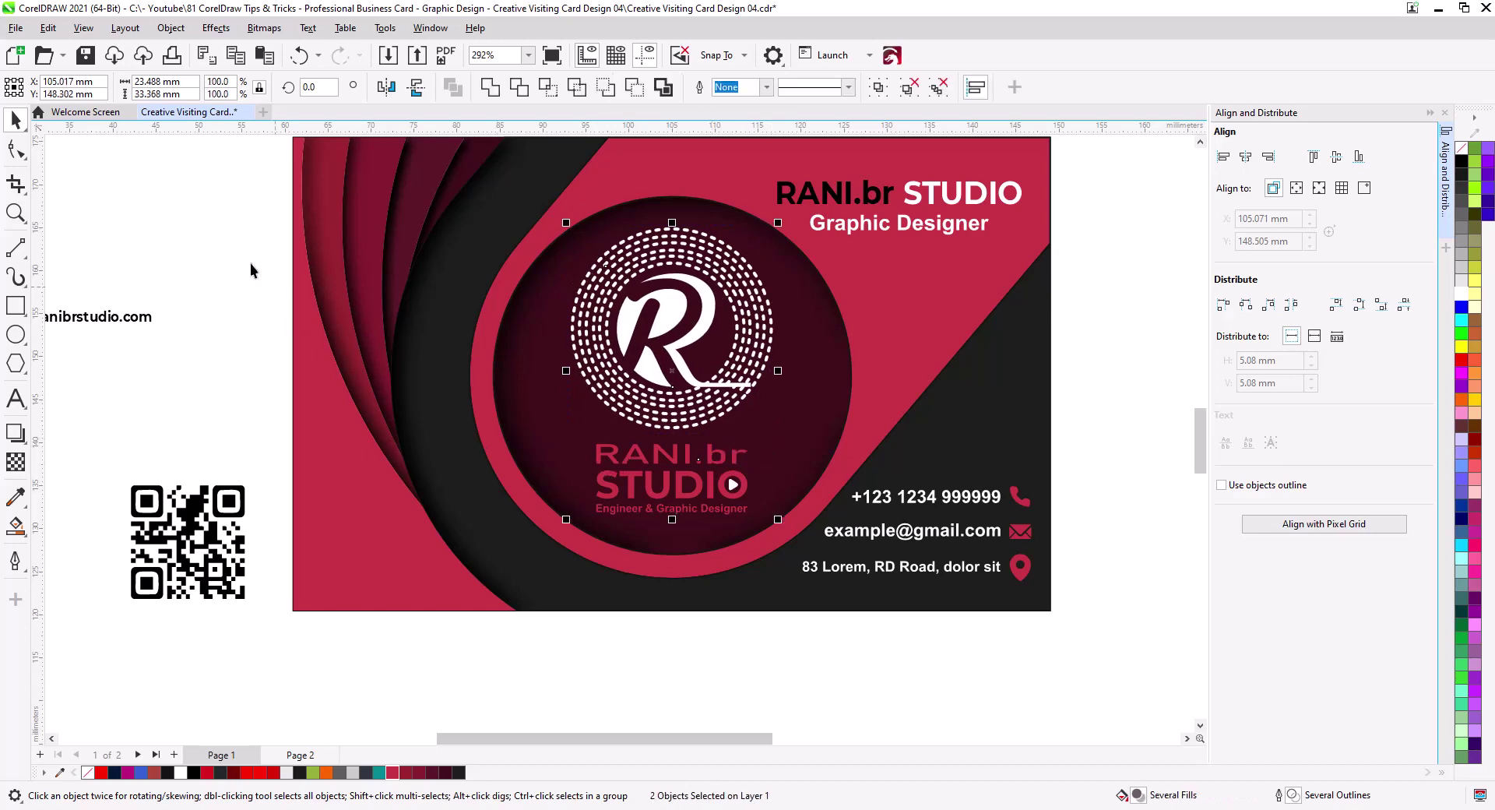
{"action": "left_click", "coordinate": [250, 266]}
{"action": "scroll", "coordinate": [649, 383], "scroll_direction": "down", "scroll_amount": 2}
{"action": "left_click", "coordinate": [702, 424]}
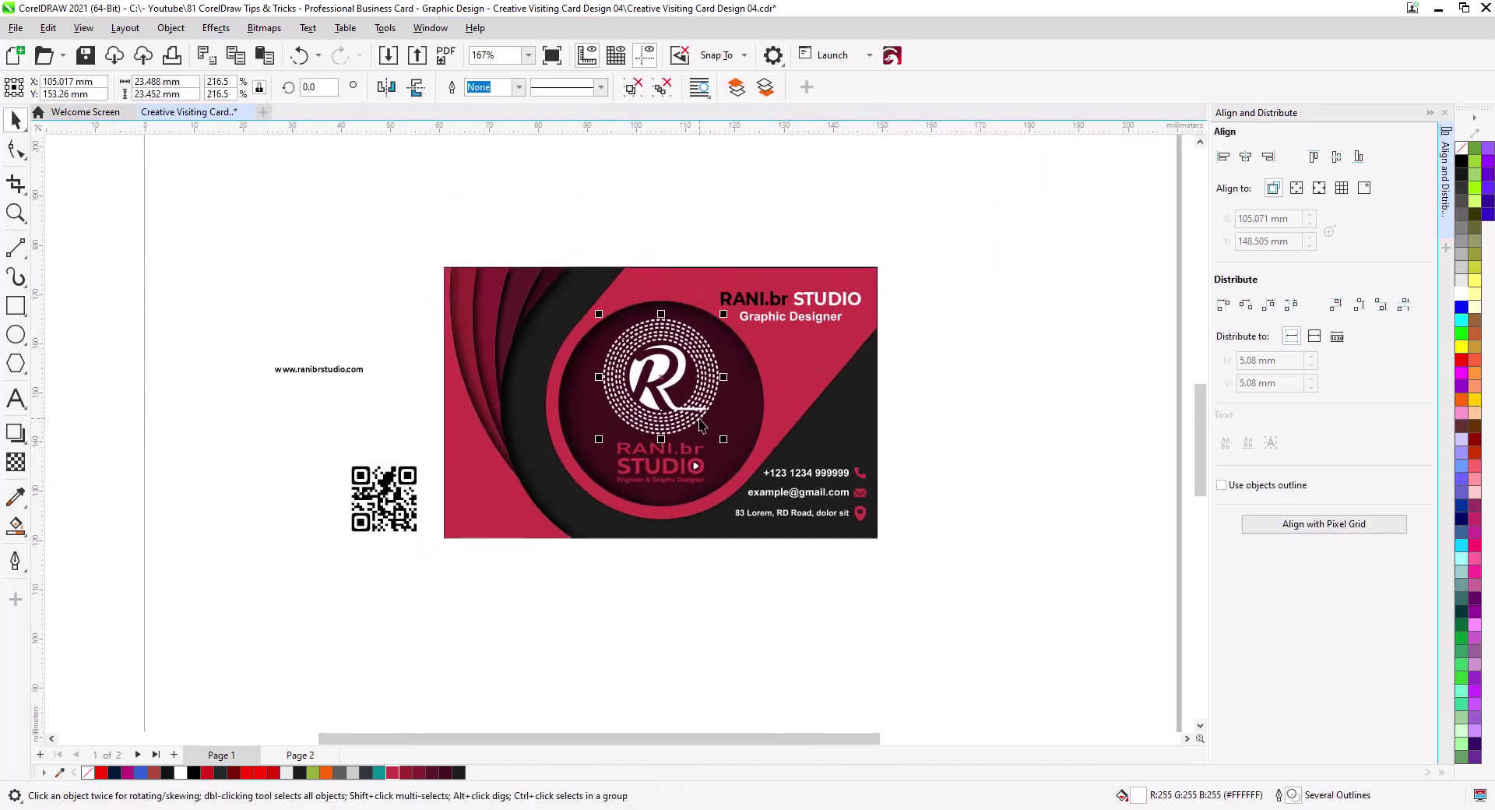
{"action": "left_click_drag", "start_coordinate": [723, 442], "coordinate": [716, 438]}
Group the R logo, text and triangle and nudge the group into place in the circle.
{"action": "left_click_drag", "start_coordinate": [575, 325], "coordinate": [574, 326]}
{"action": "key", "text": "ctrl+g"}
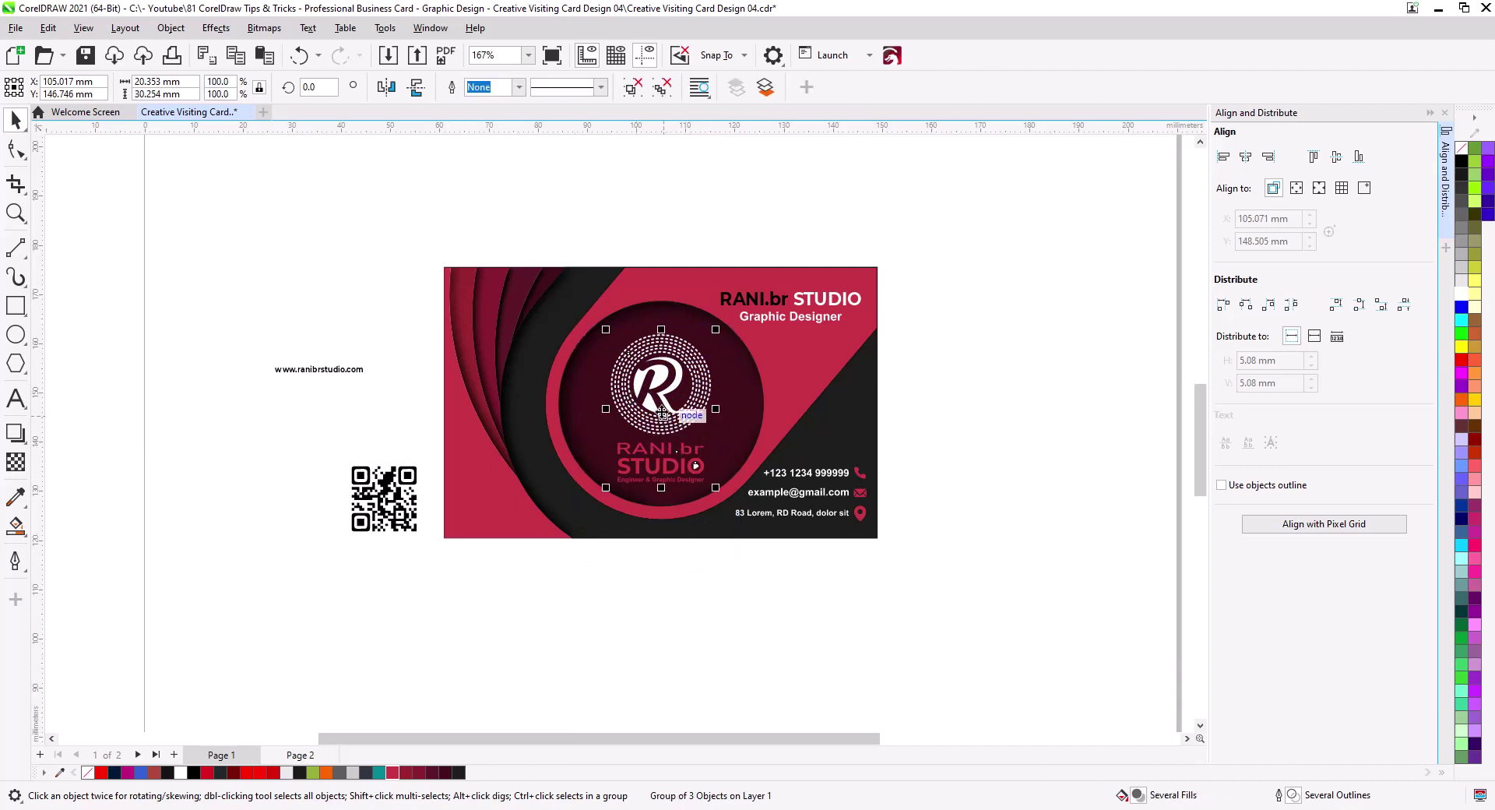
{"action": "scroll", "coordinate": [660, 411], "scroll_direction": "up", "scroll_amount": 3}
{"action": "mouse_move", "coordinate": [653, 375]}
{"action": "left_mouse_down"}
{"action": "mouse_move", "coordinate": [650, 359]}
{"action": "mouse_move", "coordinate": [655, 370]}
{"action": "left_mouse_up"}
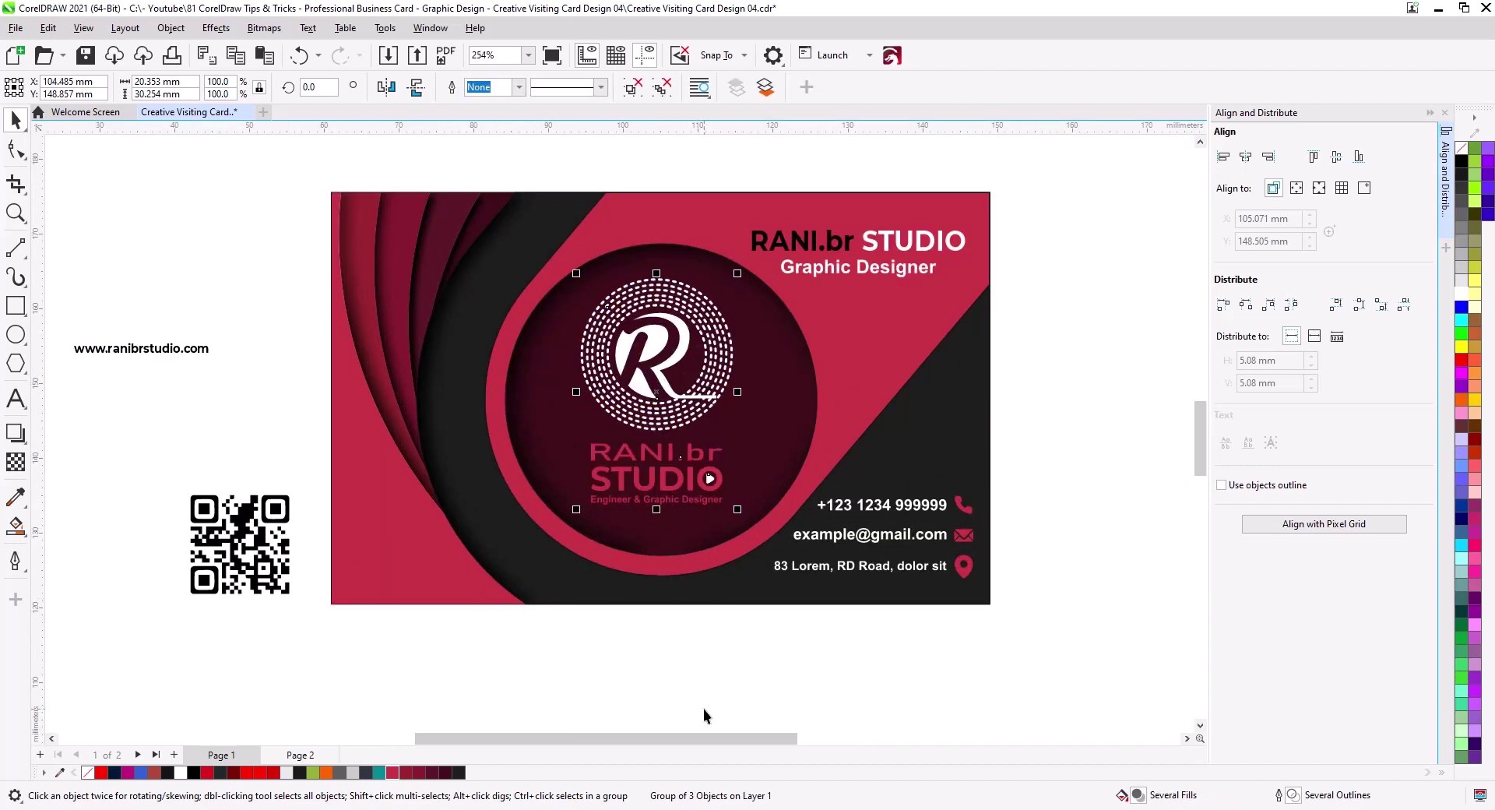
{"action": "key", "text": "Right"}
{"action": "key", "text": "Right"}
{"action": "key", "text": "Right"}
{"action": "key", "text": "Right"}
{"action": "key", "text": "Right"}
{"action": "key", "text": "Down"}
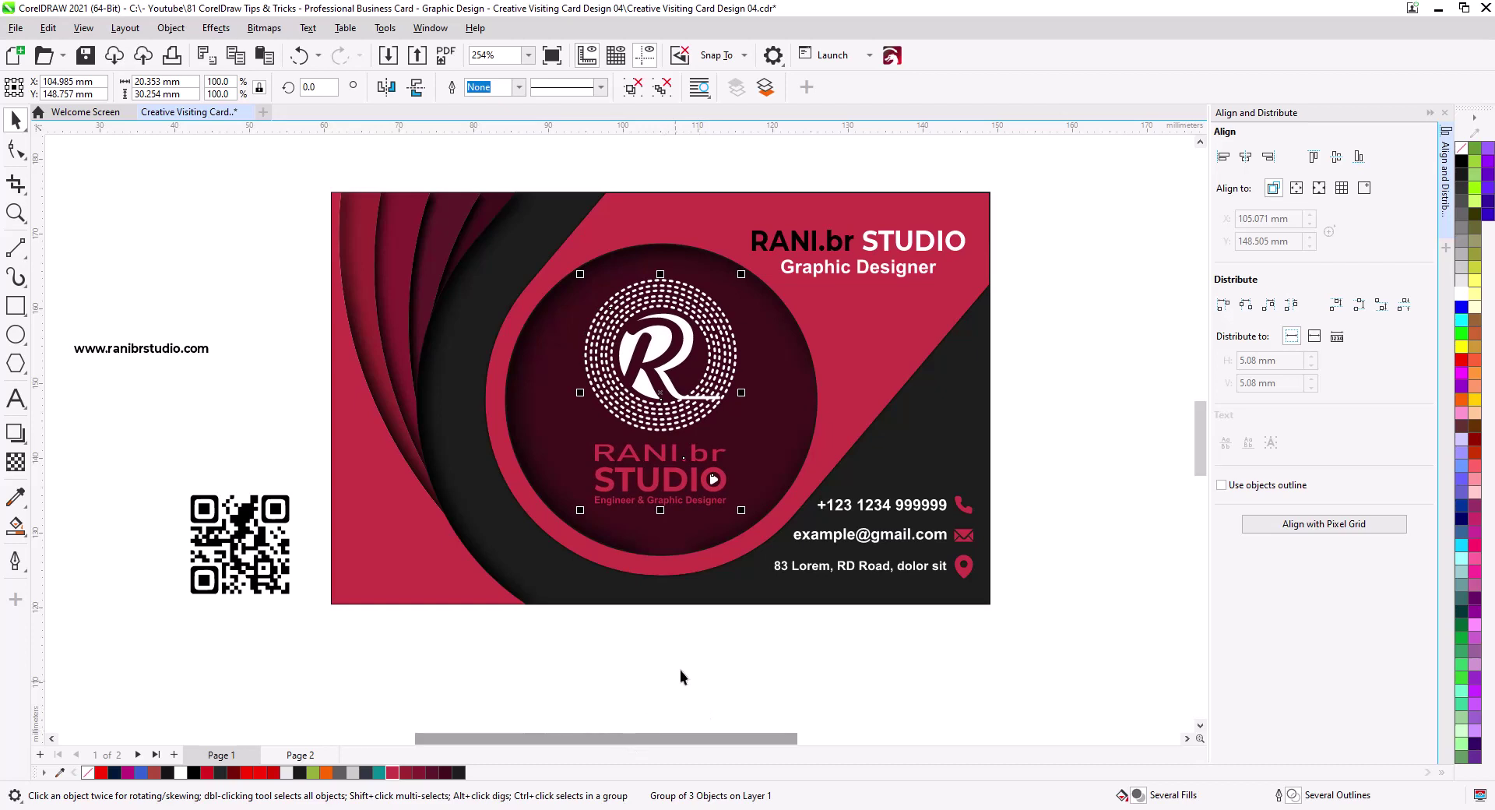
Drag a copy of the finished card to below the original.
{"action": "left_click", "coordinate": [779, 629]}
{"action": "scroll", "coordinate": [765, 624], "scroll_direction": "down", "scroll_amount": 1}
{"action": "left_click_drag", "start_coordinate": [765, 624], "coordinate": [764, 553]}
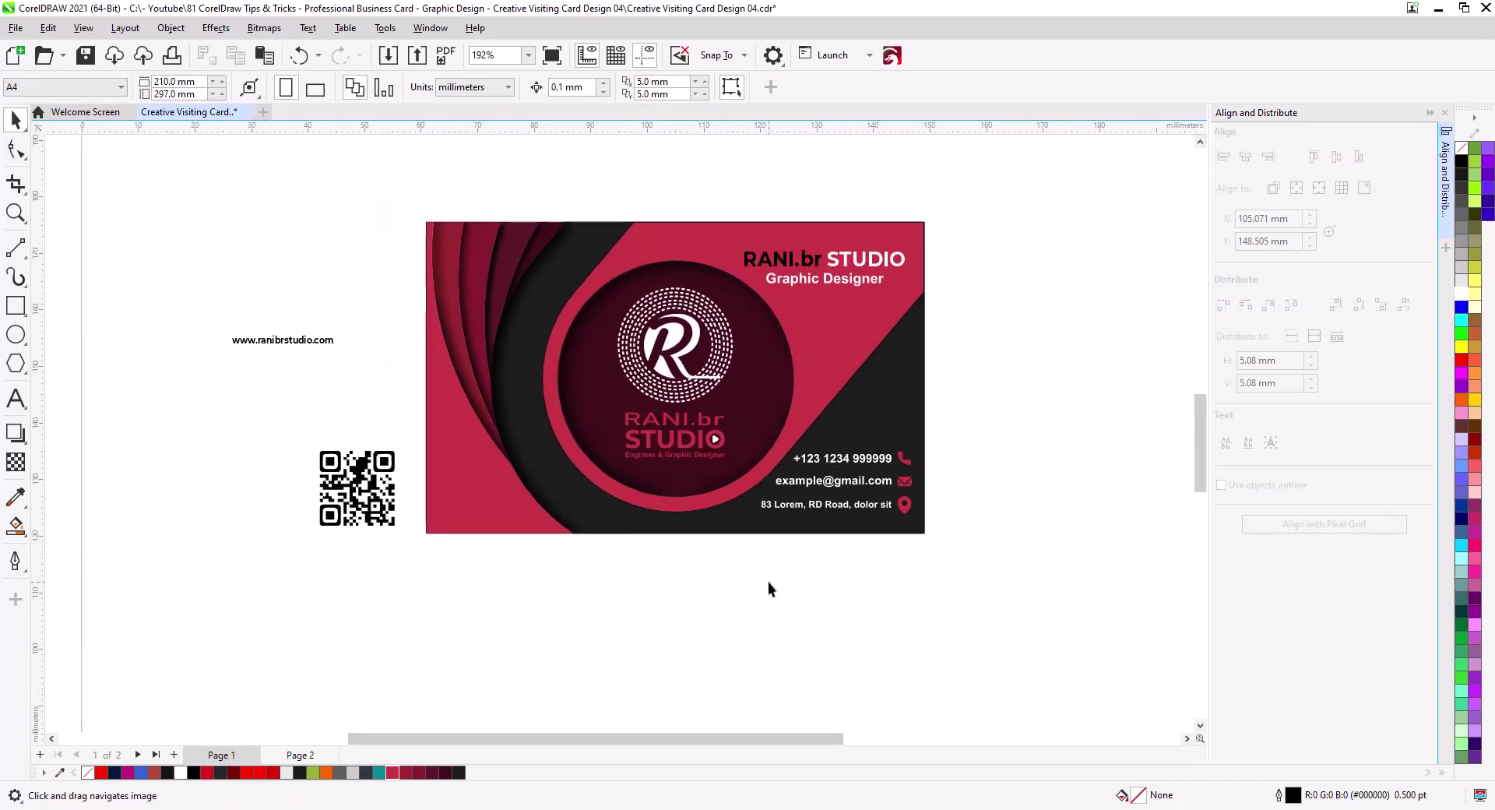
{"action": "scroll", "coordinate": [779, 561], "scroll_direction": "down", "scroll_amount": 1}
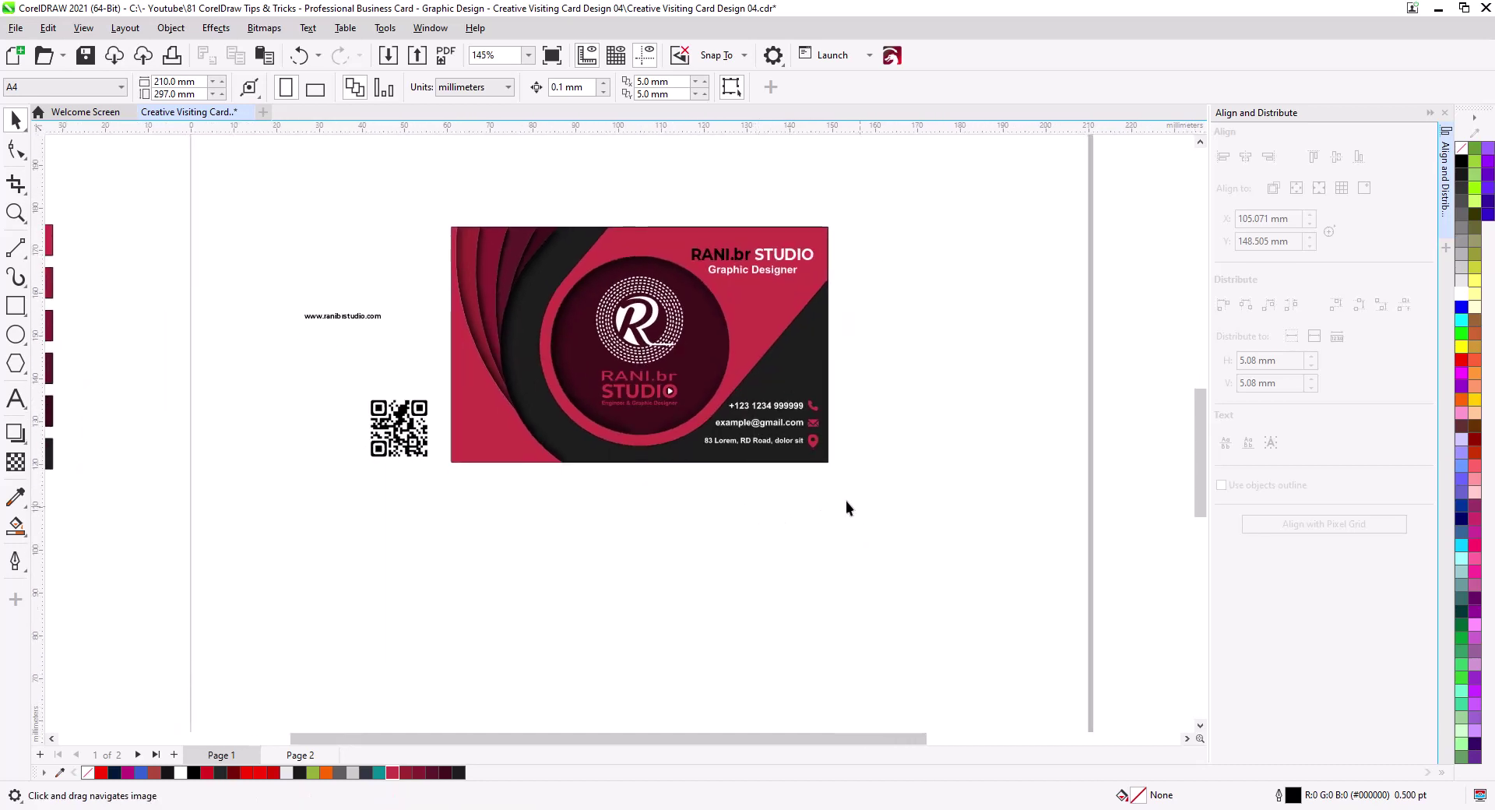
{"action": "left_click_drag", "start_coordinate": [593, 263], "coordinate": [593, 520]}
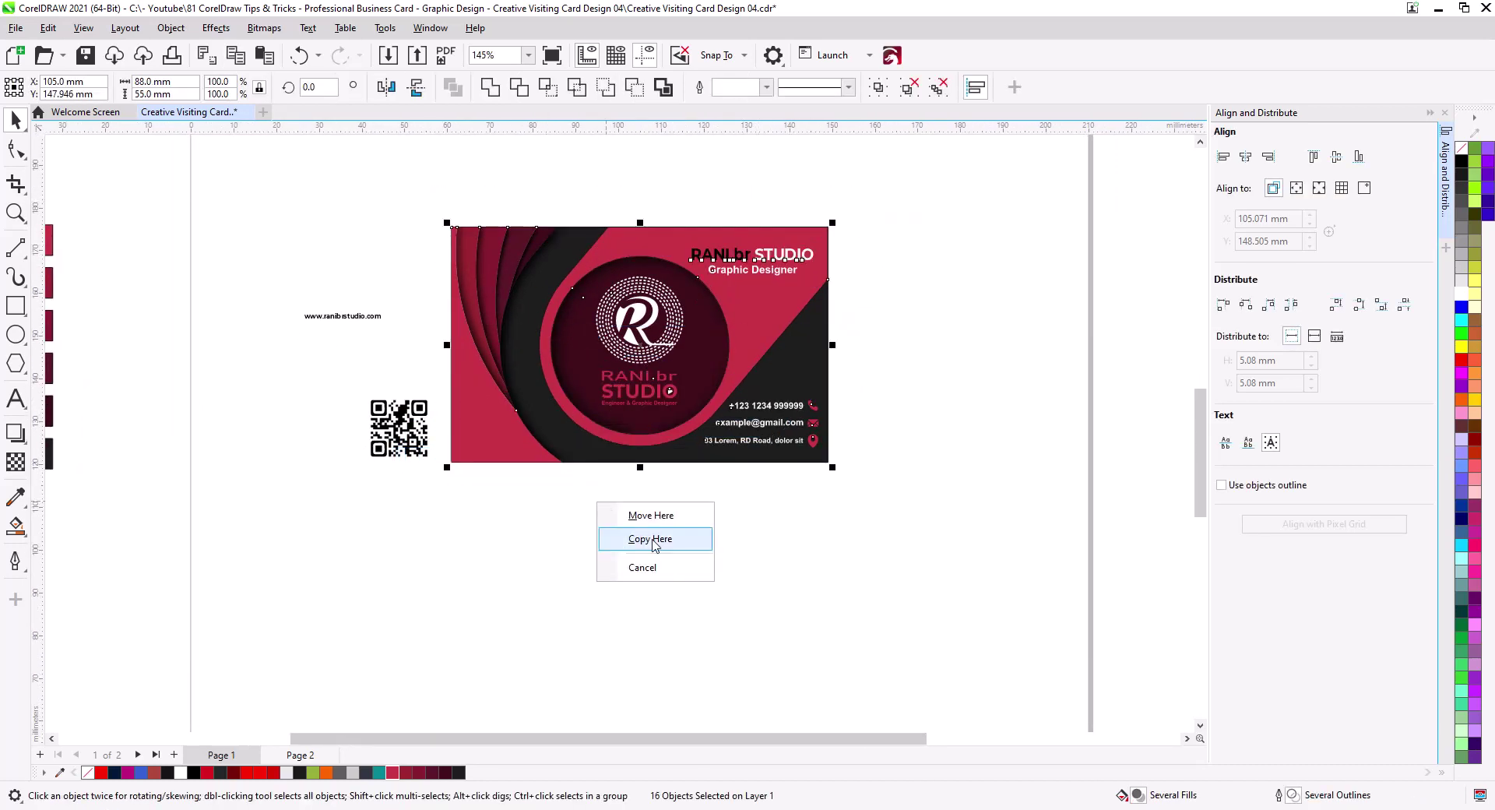
Place the card copy and delete its name, Graphic Designer title, contact lines and icons.
{"action": "left_click", "coordinate": [632, 539]}
{"action": "left_click", "coordinate": [875, 578]}
{"action": "left_click", "coordinate": [770, 514]}
{"action": "key", "text": "Delete"}
{"action": "left_click", "coordinate": [768, 530]}
{"action": "key", "text": "Delete"}
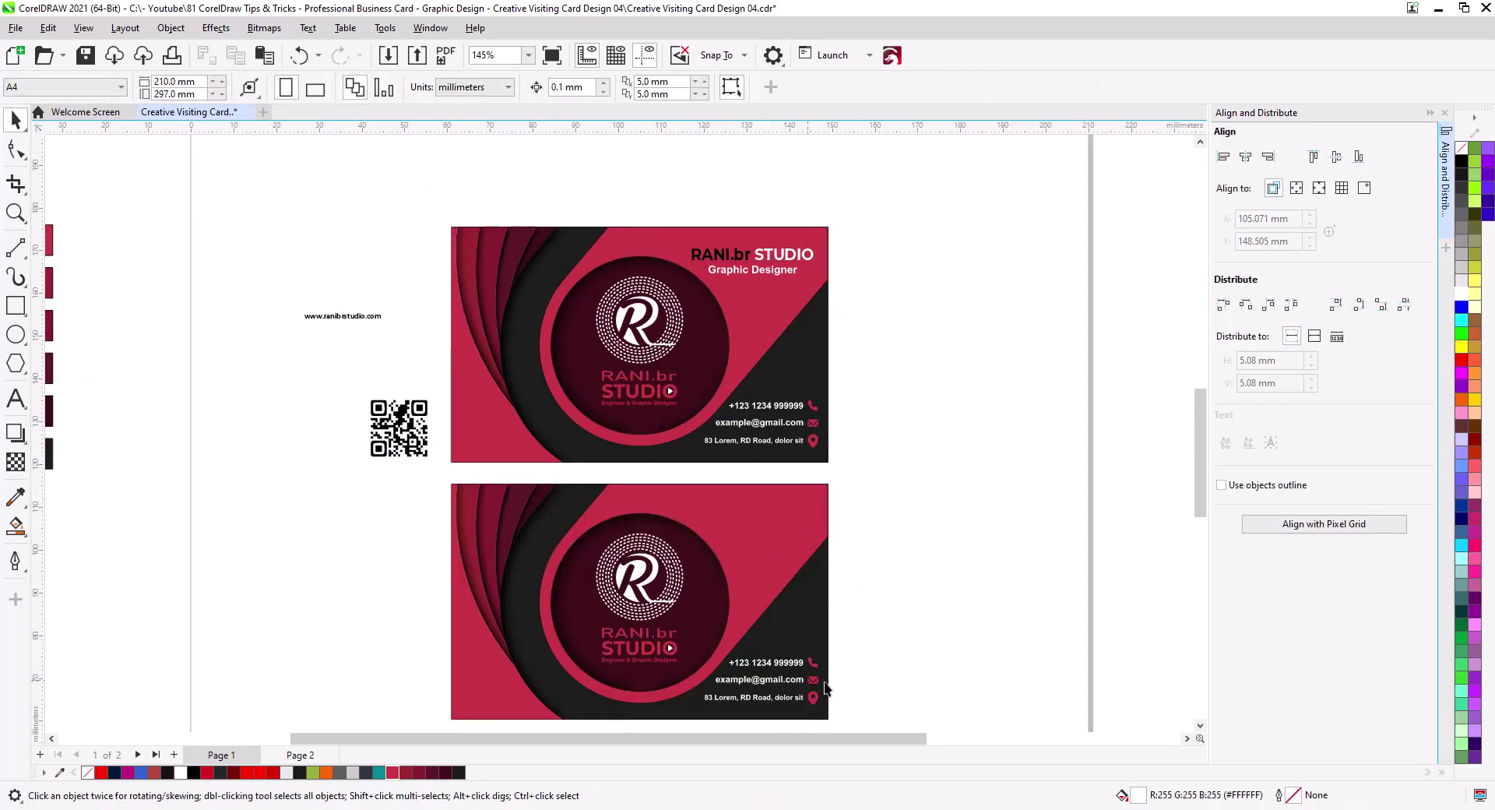
{"action": "left_click_drag", "start_coordinate": [866, 693], "coordinate": [858, 648]}
{"action": "left_click_drag", "start_coordinate": [862, 690], "coordinate": [690, 595]}
{"action": "key", "text": "Delete"}
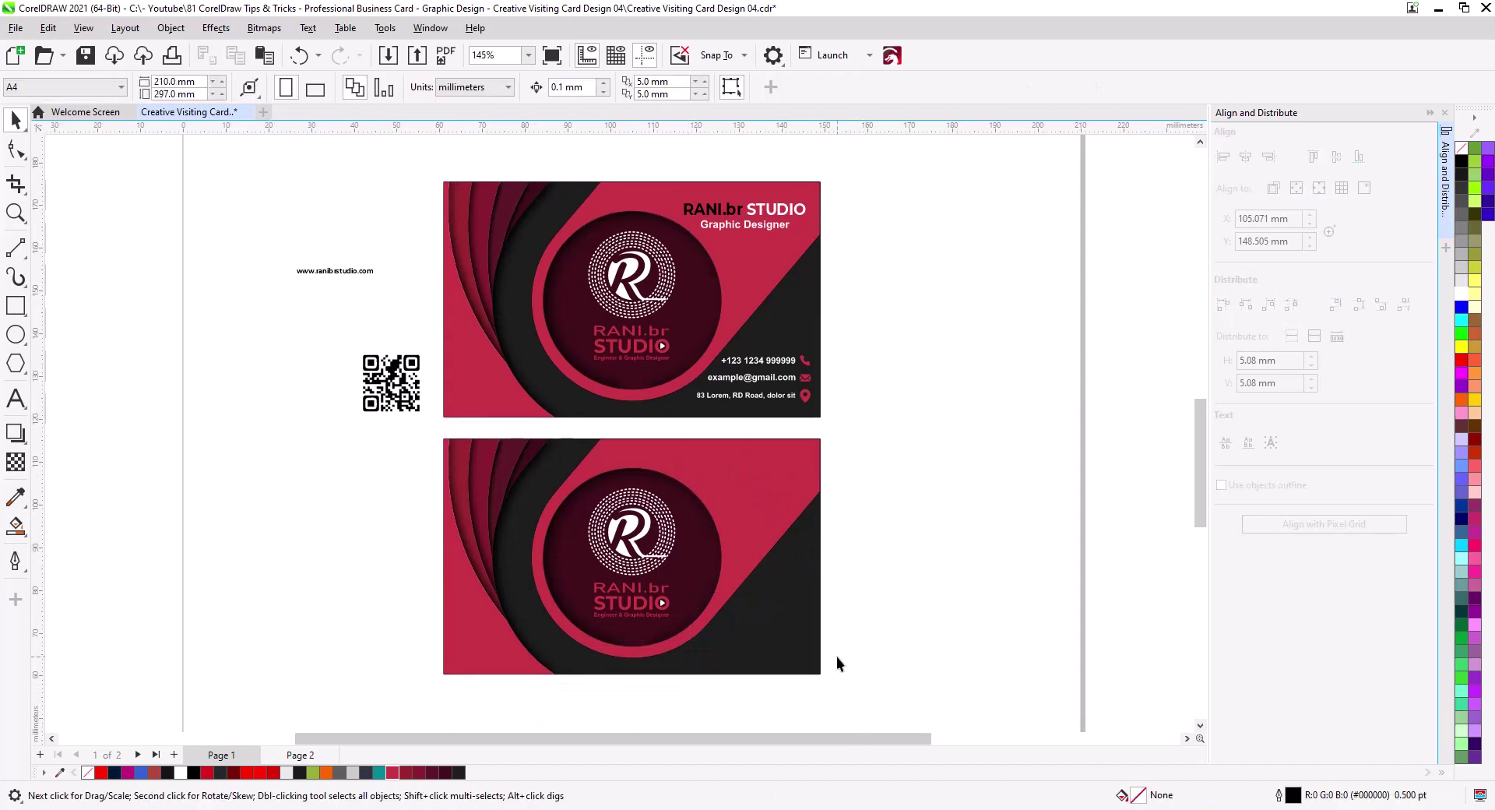
Put the QR code top-right and the enlarged, white website address bottom-right.
{"action": "left_click_drag", "start_coordinate": [391, 383], "coordinate": [753, 477]}
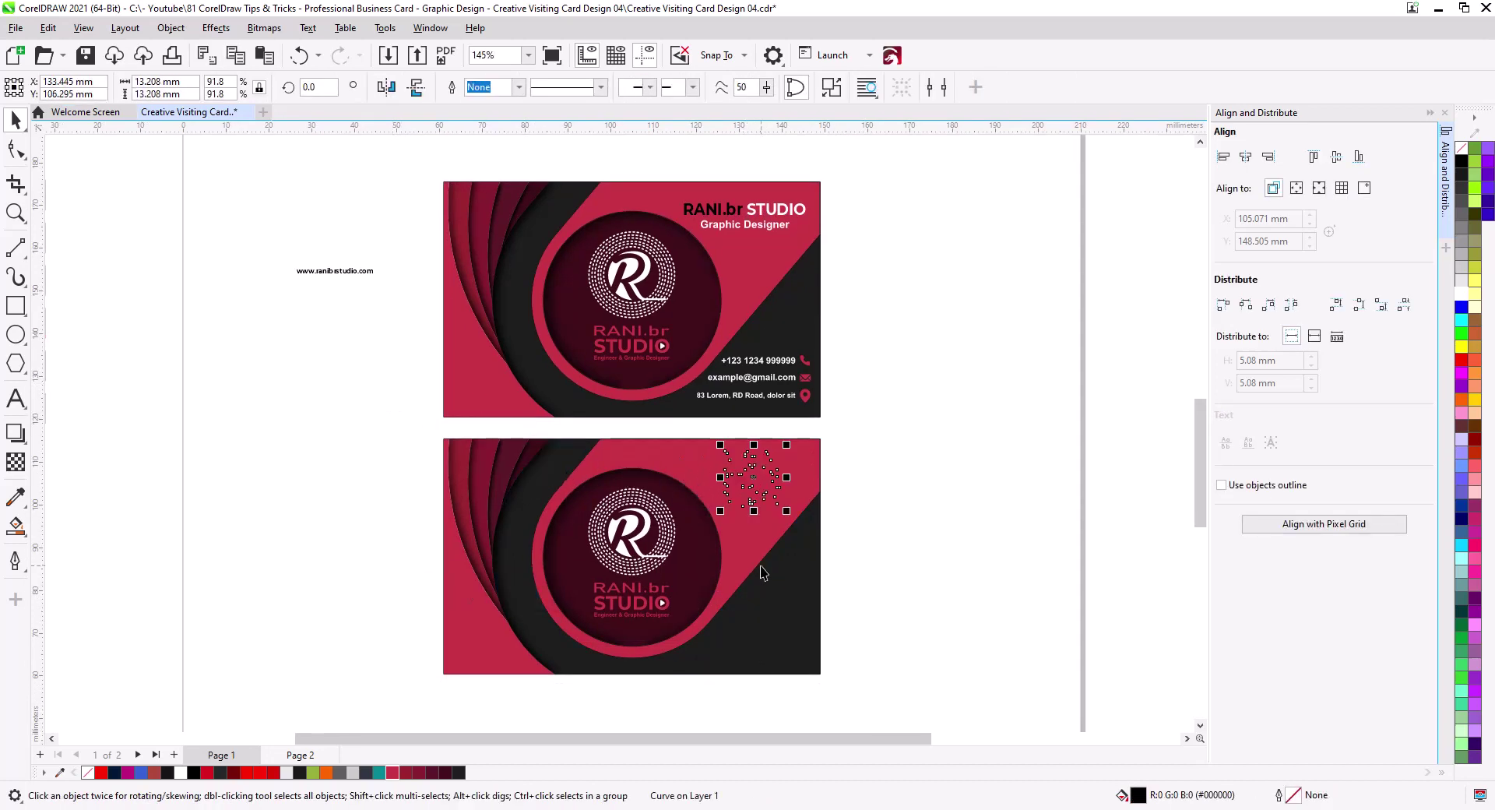
{"action": "left_click_drag", "start_coordinate": [346, 268], "coordinate": [775, 648]}
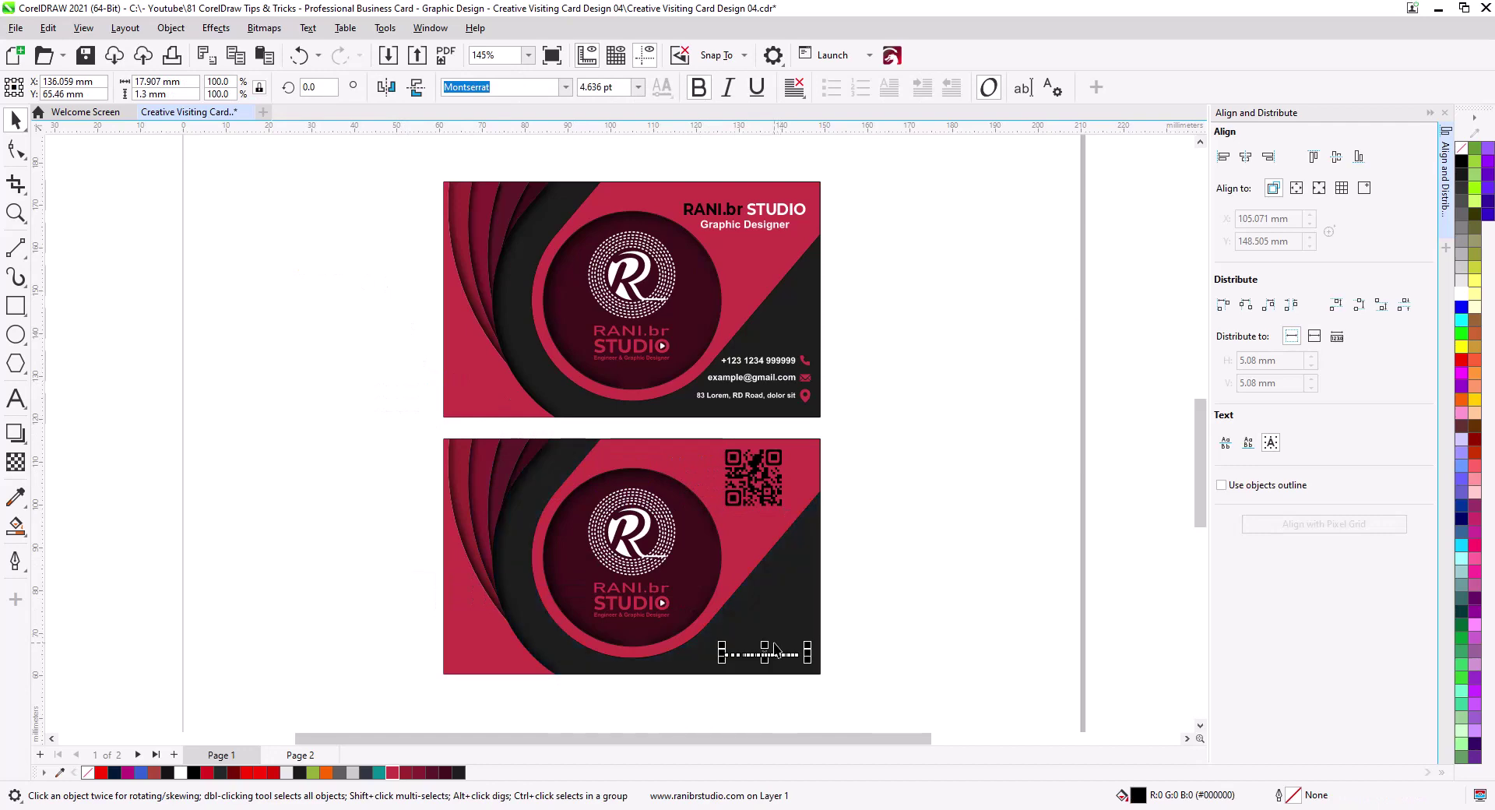
{"action": "scroll", "coordinate": [775, 648], "scroll_direction": "up", "scroll_amount": 3}
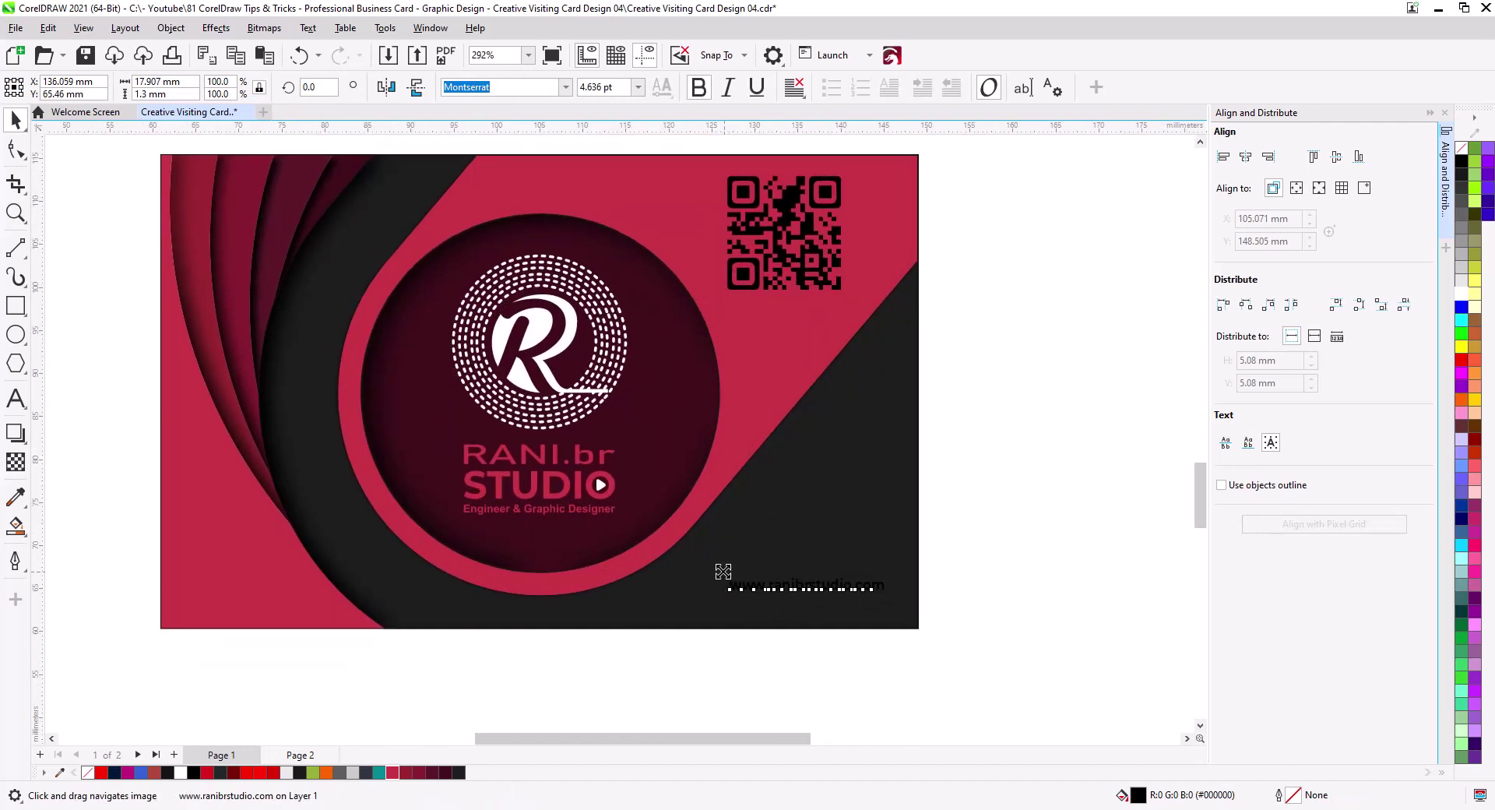
{"action": "left_click_drag", "start_coordinate": [723, 571], "coordinate": [660, 569]}
{"action": "left_click", "coordinate": [1457, 300]}
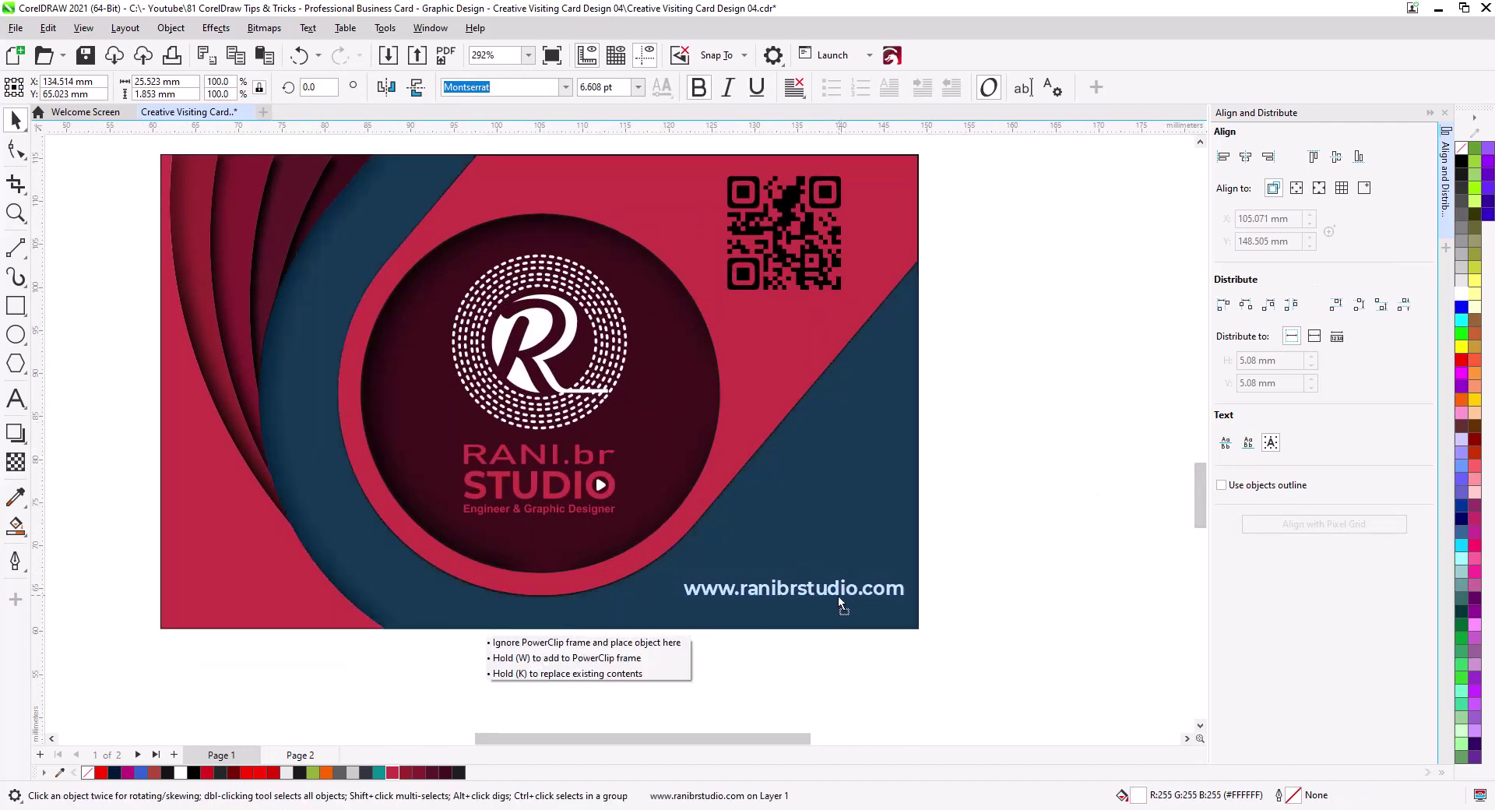
{"action": "left_click", "coordinate": [947, 433]}
{"action": "scroll", "coordinate": [863, 408], "scroll_direction": "up", "scroll_amount": 3}
Draw a square around the QR code and centre the code on it.
{"action": "left_click", "coordinate": [838, 416]}
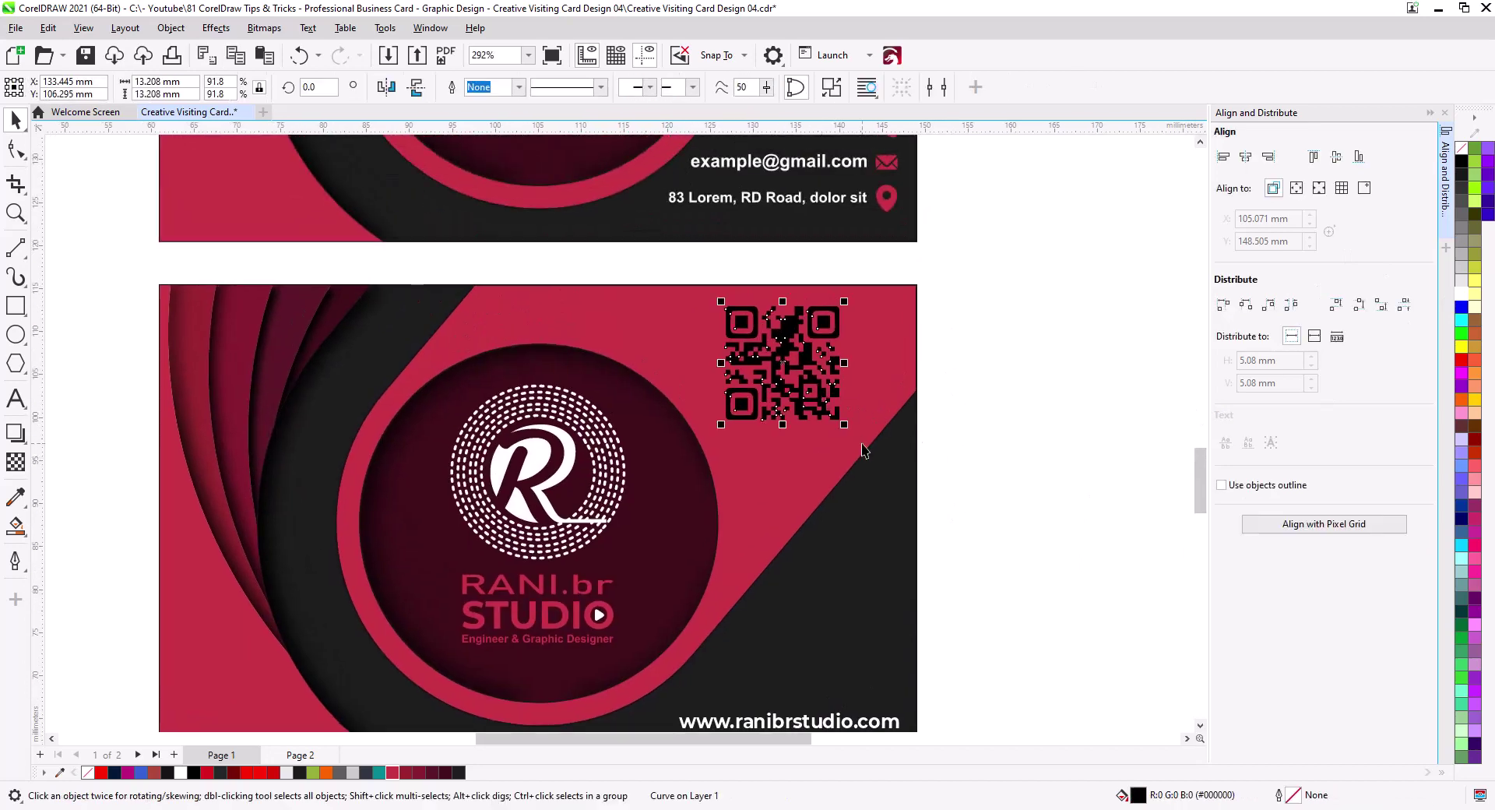
{"action": "scroll", "coordinate": [857, 387], "scroll_direction": "up", "scroll_amount": 1}
{"action": "scroll", "coordinate": [857, 387], "scroll_direction": "up", "scroll_amount": 2}
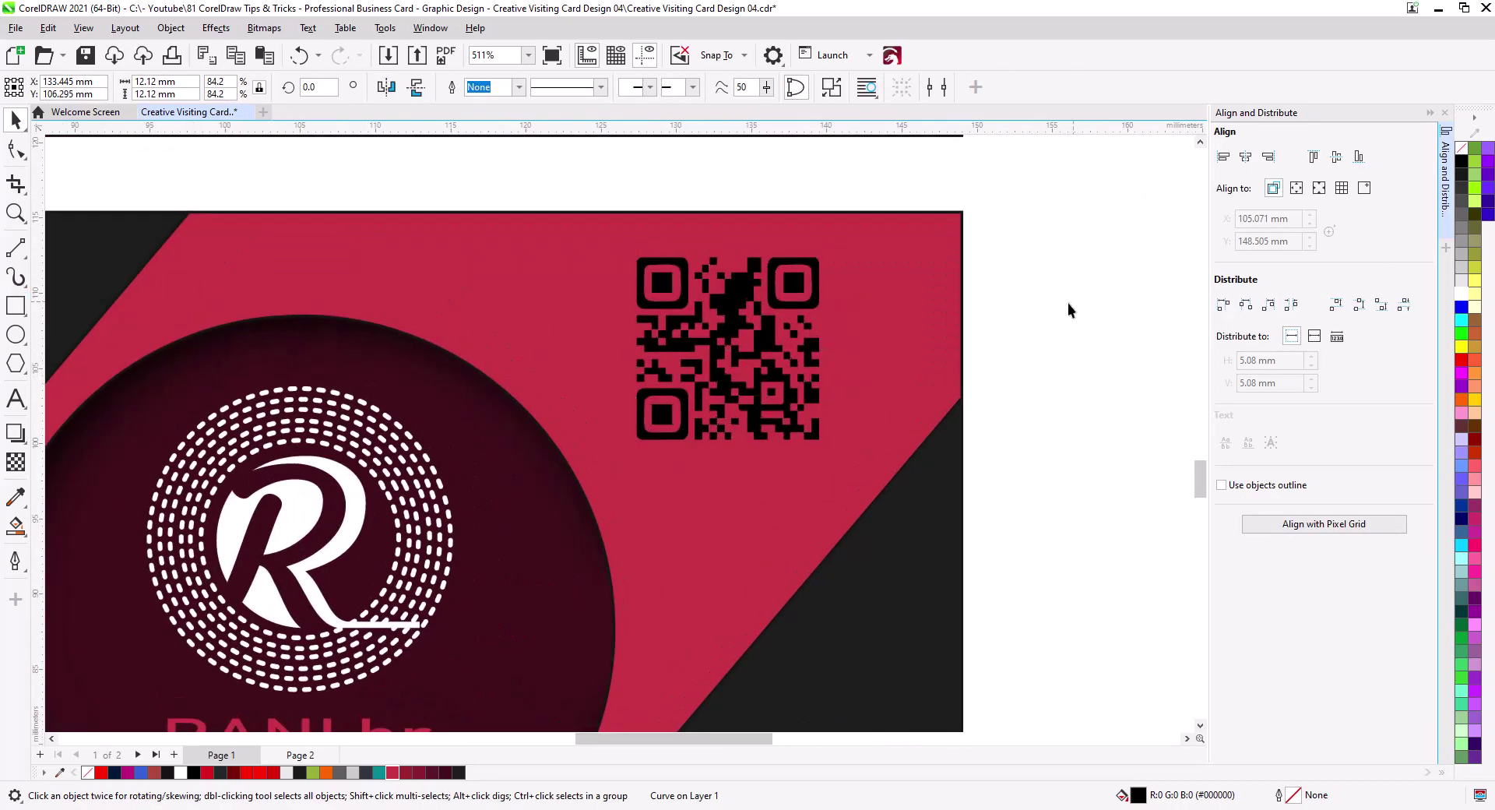
{"action": "key", "text": "F6"}
{"action": "left_click_drag", "start_coordinate": [629, 250], "coordinate": [831, 473]}
{"action": "key", "text": "Escape"}
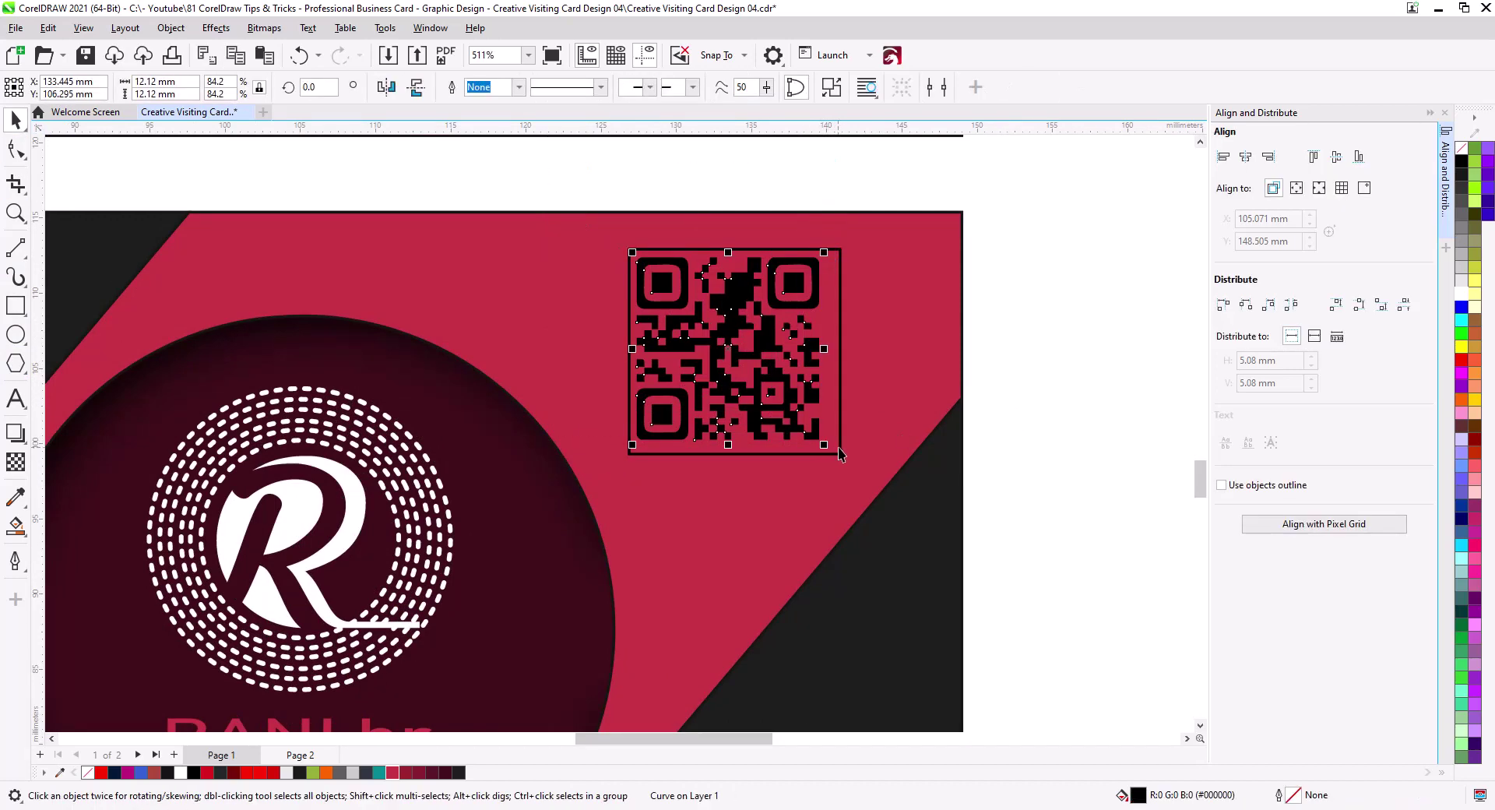
{"action": "left_click", "coordinate": [841, 449], "text": "shift"}
{"action": "key", "text": "c"}
{"action": "key", "text": "e"}
{"action": "key", "text": "Escape"}
Fill the square white with no outline and resize the QR code with it.
{"action": "left_click", "coordinate": [841, 385]}
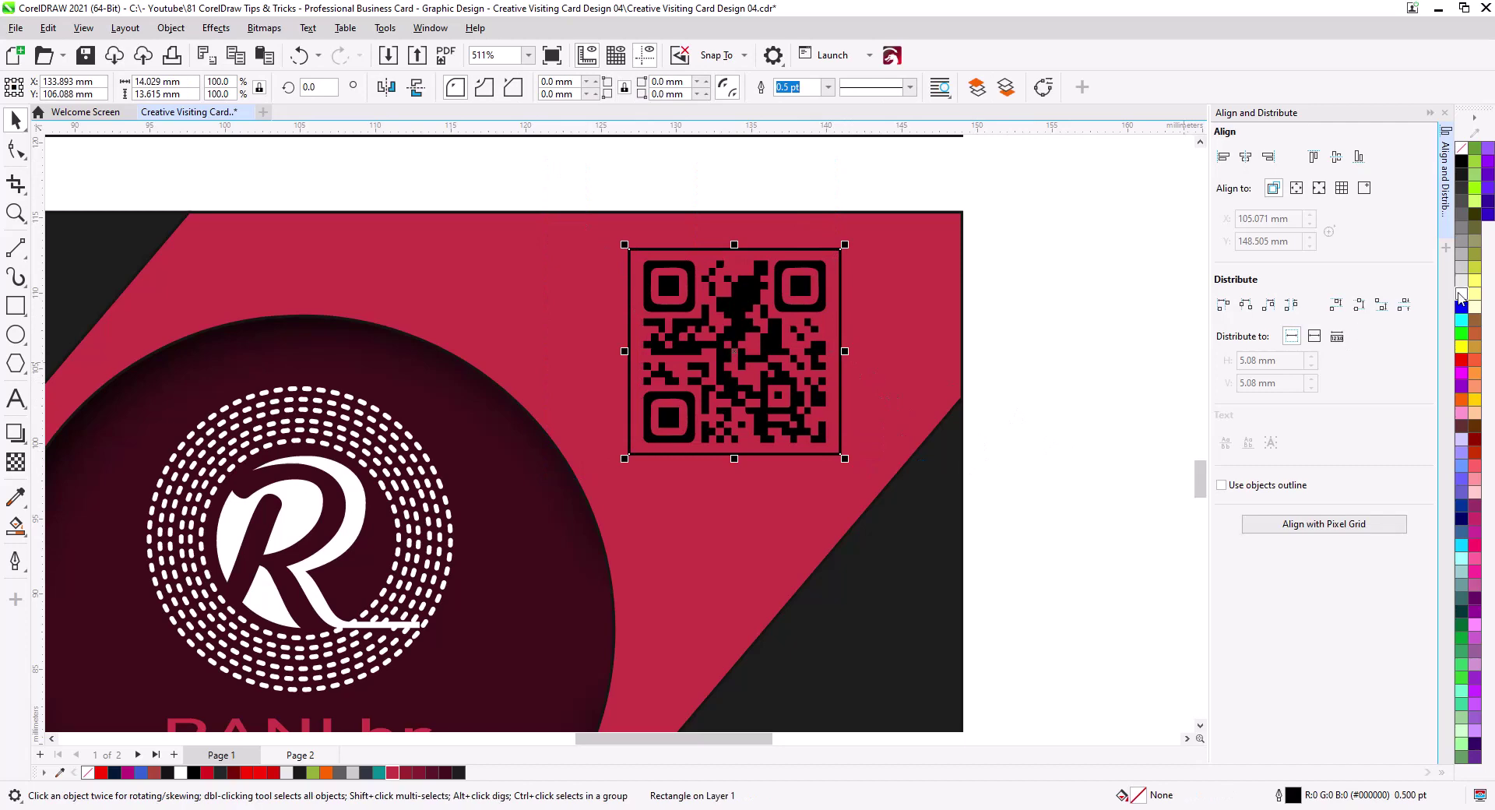
{"action": "left_click", "coordinate": [1461, 295]}
{"action": "right_click", "coordinate": [1461, 148]}
{"action": "key", "text": "Escape"}
{"action": "scroll", "coordinate": [810, 366], "scroll_direction": "down", "scroll_amount": 2}
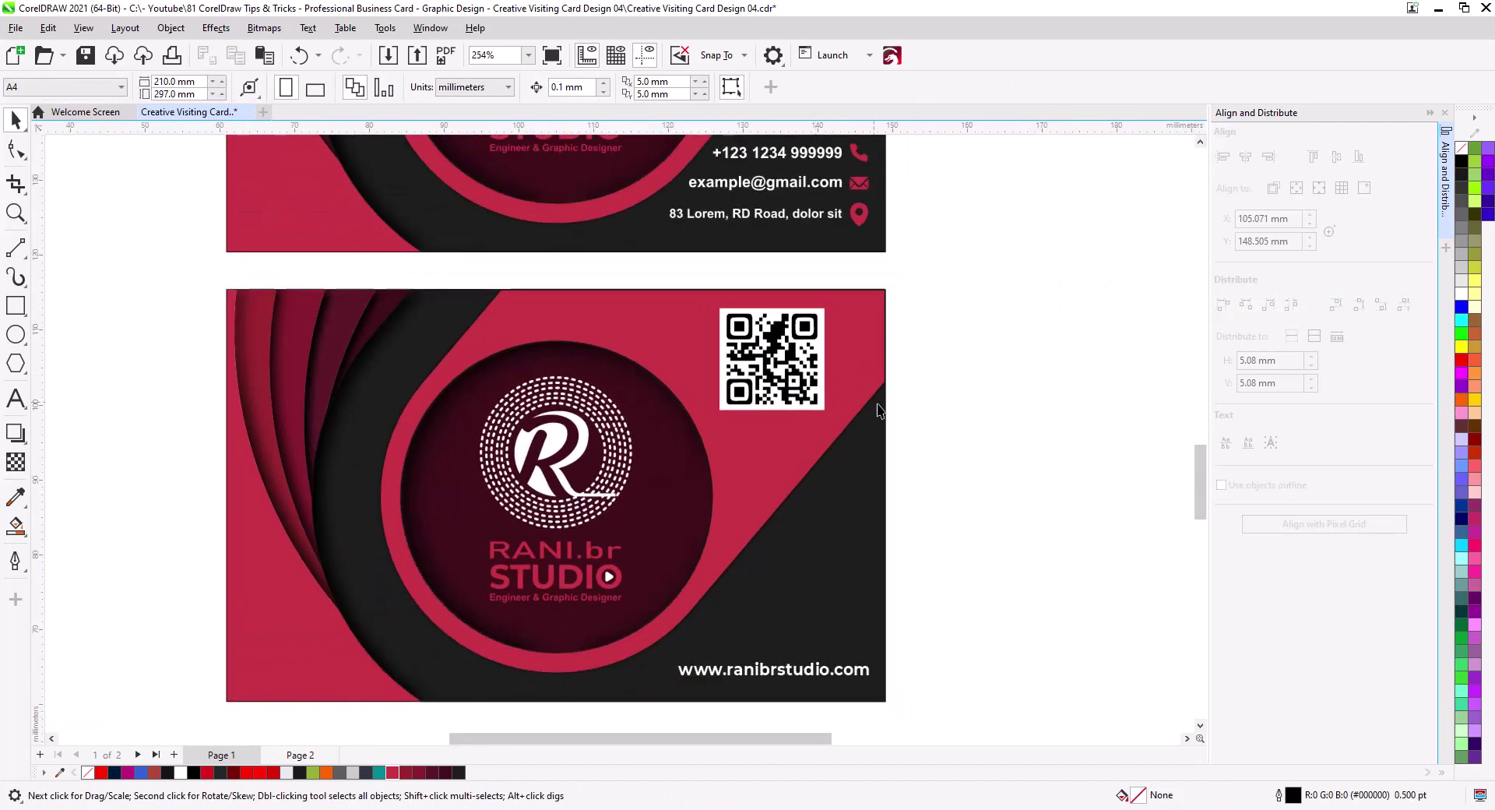
{"action": "left_click_drag", "start_coordinate": [860, 454], "coordinate": [692, 296]}
{"action": "left_click_drag", "start_coordinate": [830, 303], "coordinate": [832, 310]}
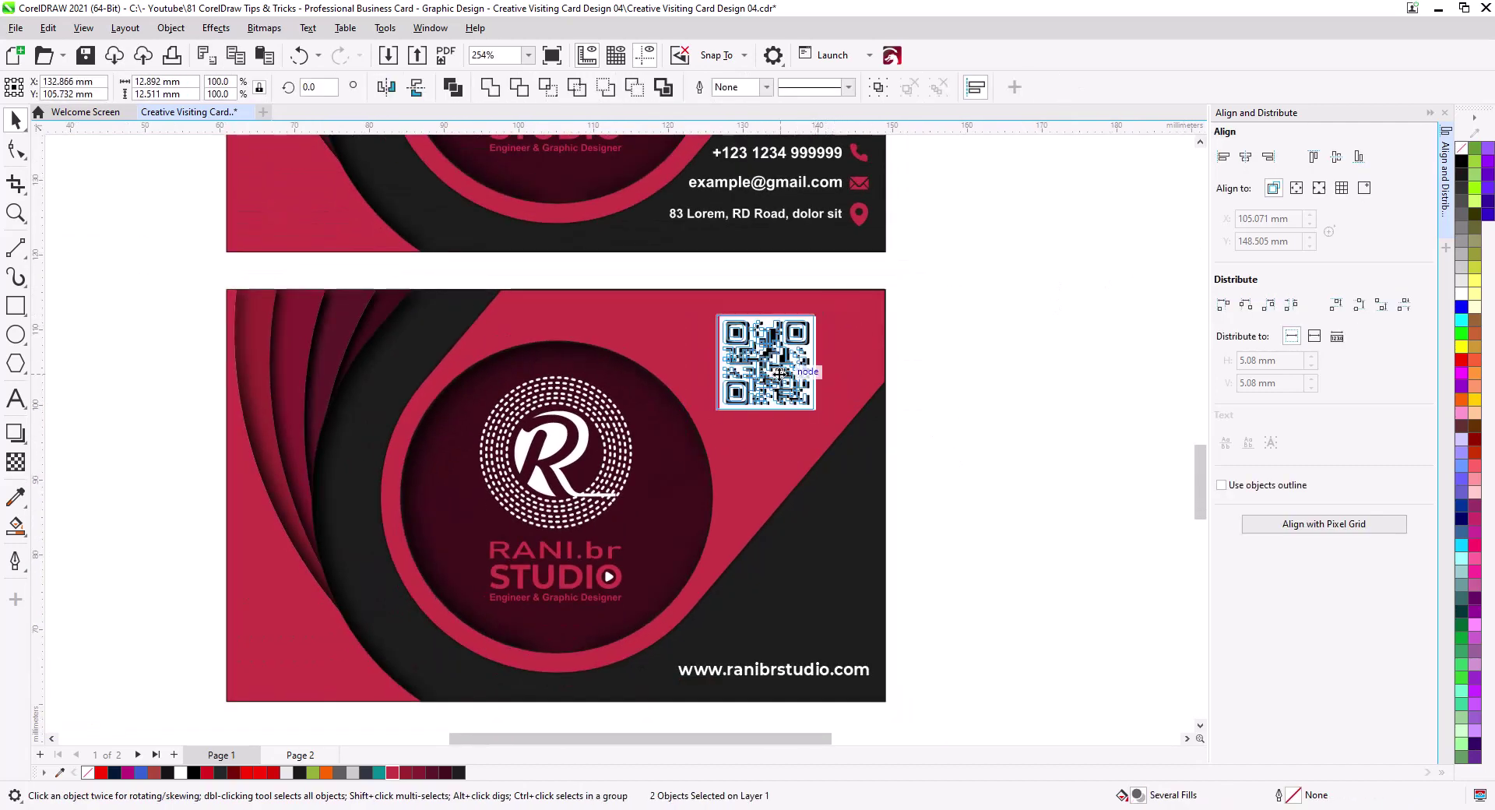
{"action": "left_click", "coordinate": [923, 447]}
{"action": "scroll", "coordinate": [865, 464], "scroll_direction": "down", "scroll_amount": 1}
{"action": "scroll", "coordinate": [864, 464], "scroll_direction": "down", "scroll_amount": 1}
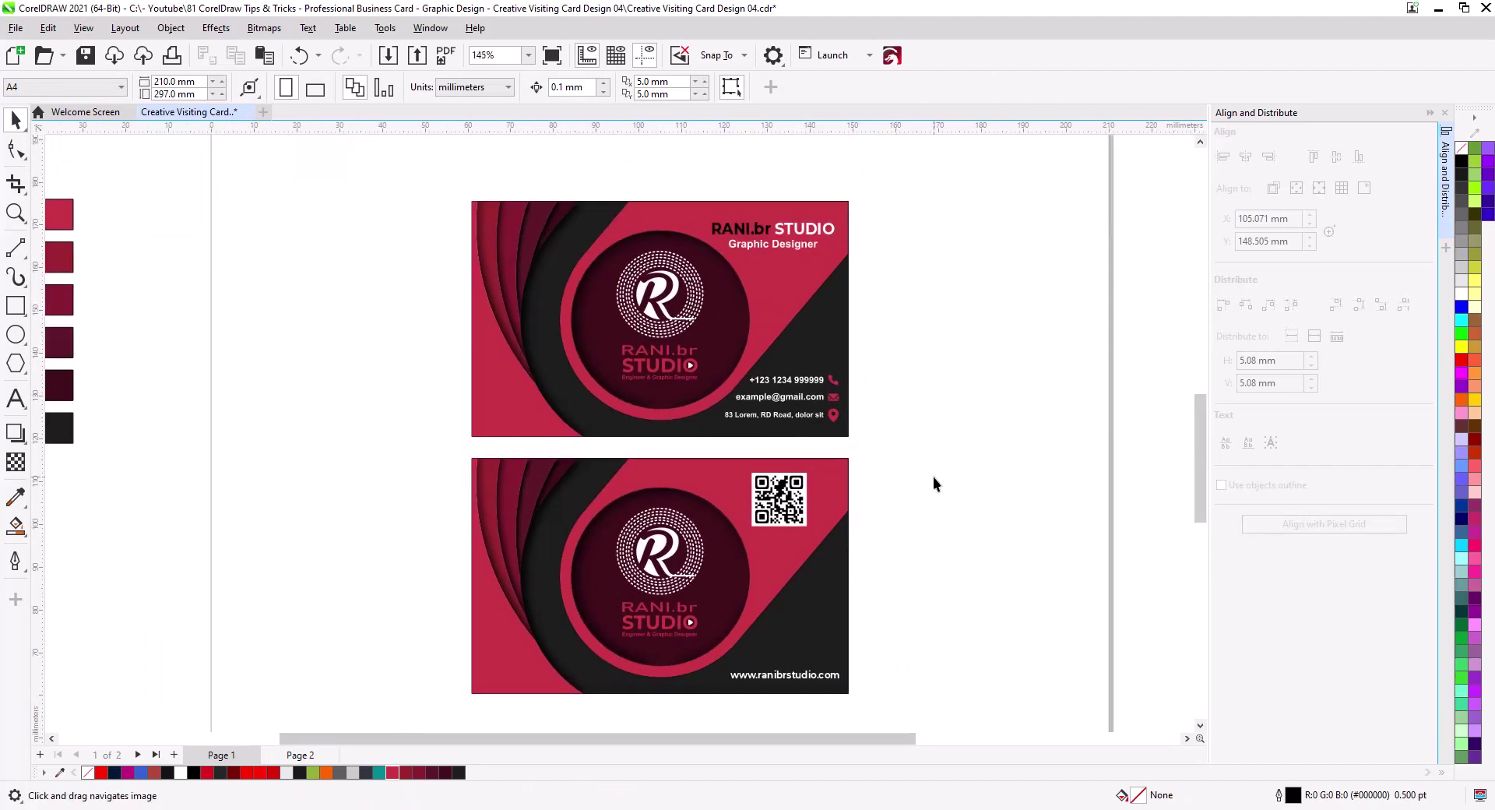
Move the RANI.br STUDIO lettering off the card to the left to work on it.
{"action": "scroll", "coordinate": [670, 526], "scroll_direction": "up", "scroll_amount": 3}
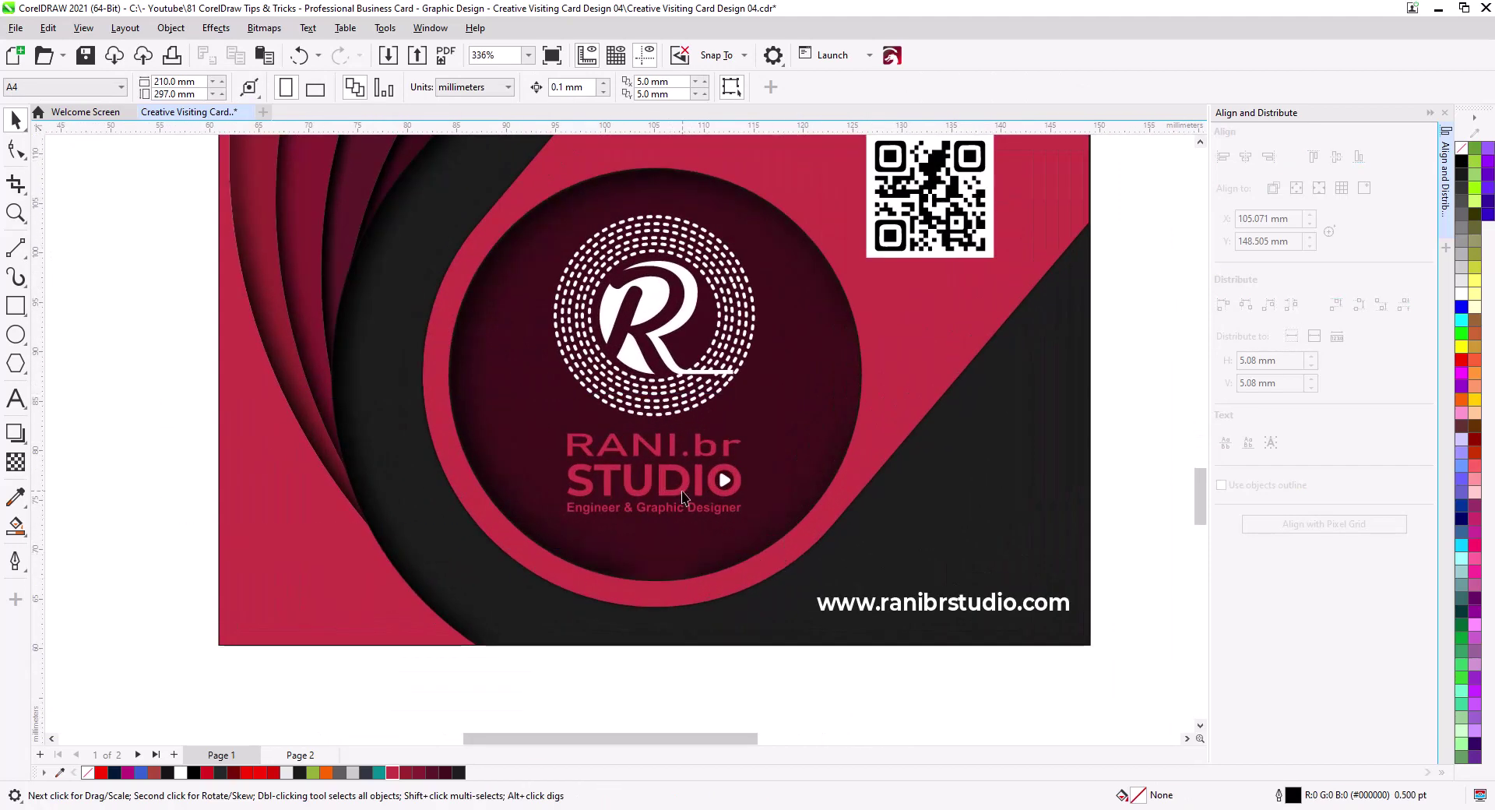
{"action": "left_click", "coordinate": [682, 497]}
{"action": "left_click_drag", "start_coordinate": [168, 379], "coordinate": [795, 553]}
{"action": "left_click_drag", "start_coordinate": [663, 484], "coordinate": [77, 450]}
{"action": "left_click_drag", "start_coordinate": [165, 556], "coordinate": [590, 582]}
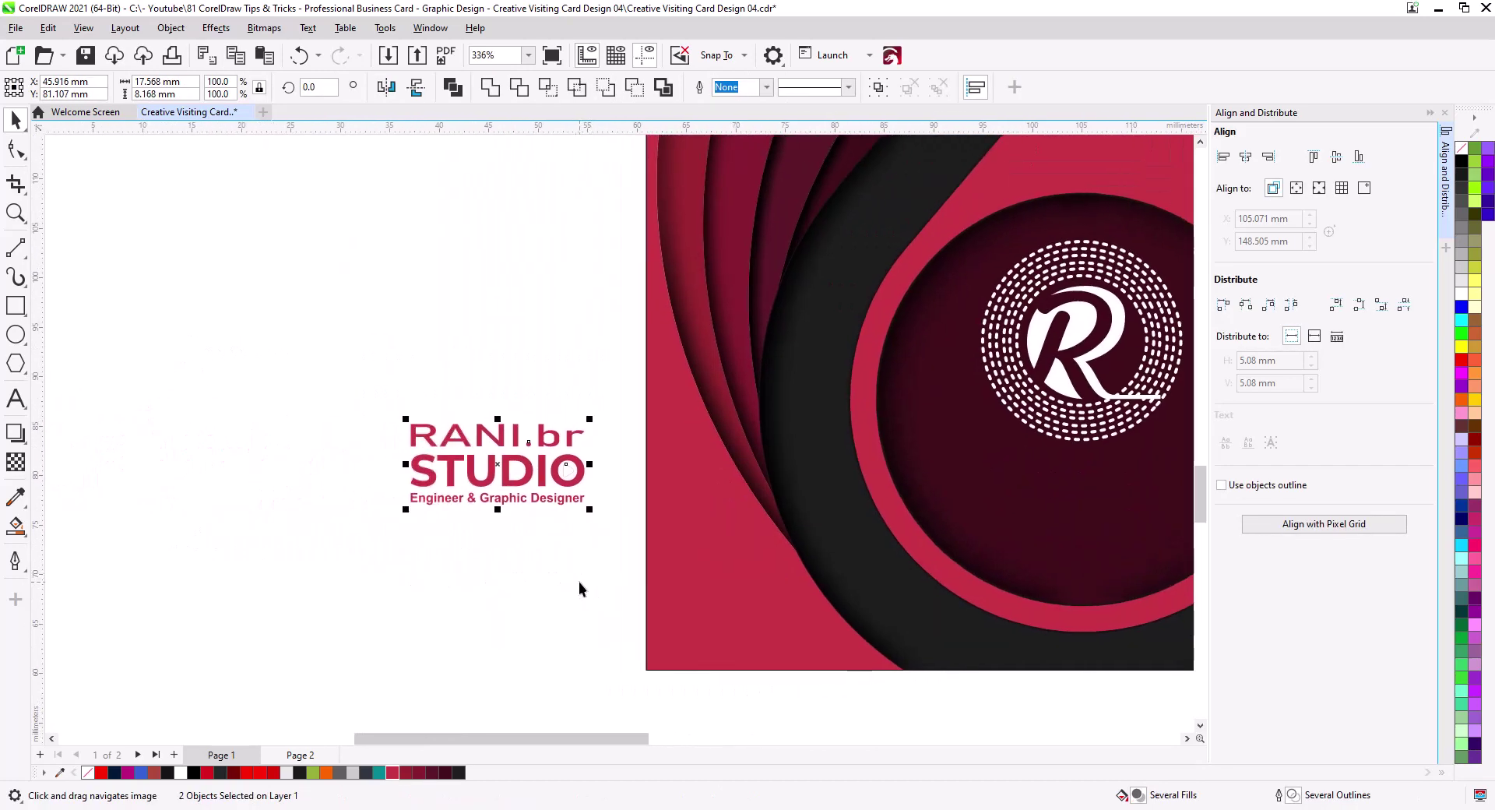
{"action": "scroll", "coordinate": [561, 532], "scroll_direction": "up", "scroll_amount": 3}
{"action": "left_click", "coordinate": [563, 530]}
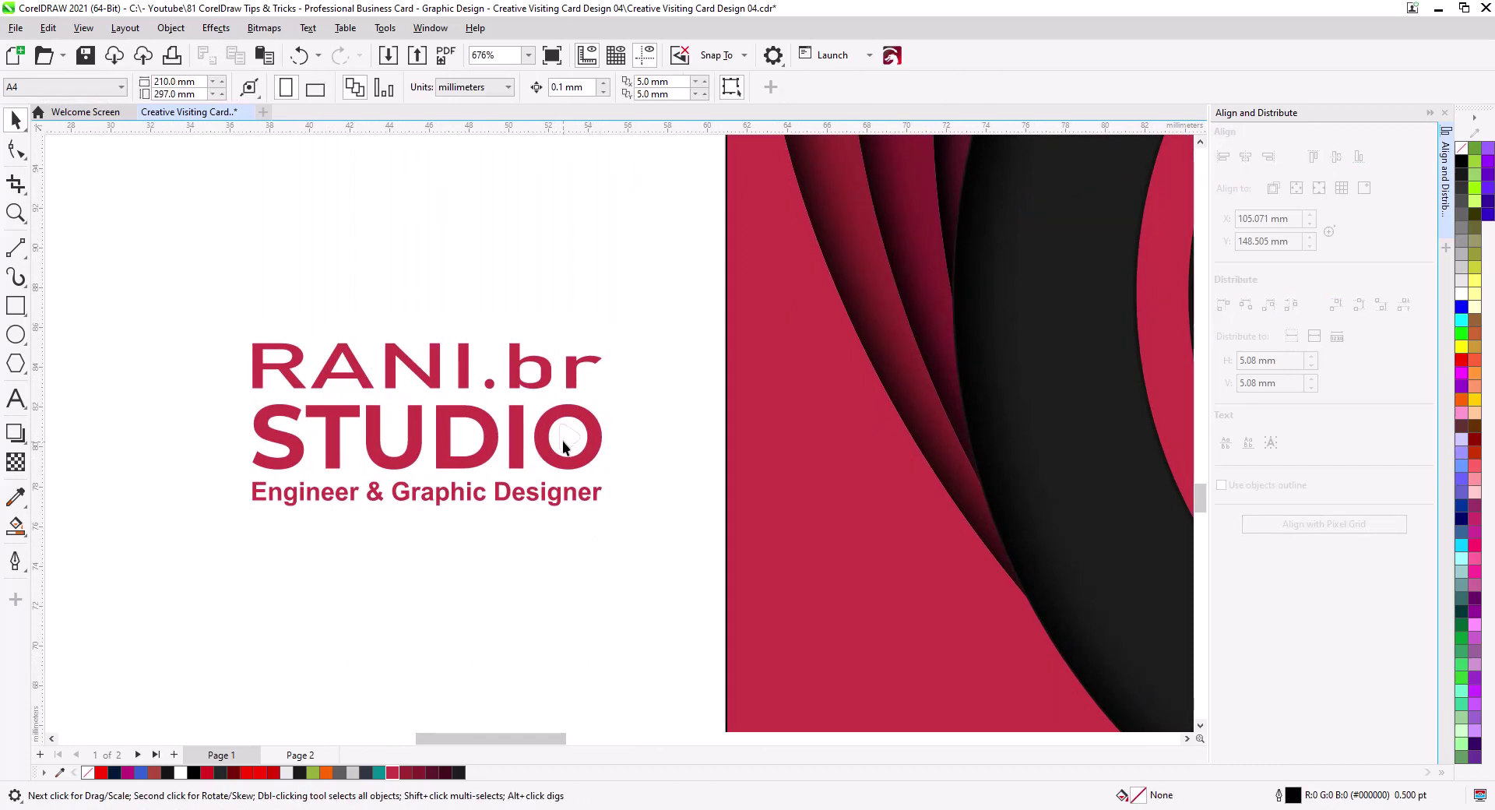
{"action": "left_click", "coordinate": [524, 386]}
Break the RANI.br STUDIO lettering apart into separate words with Ctrl+K.
{"action": "key", "text": "ctrl+k"}
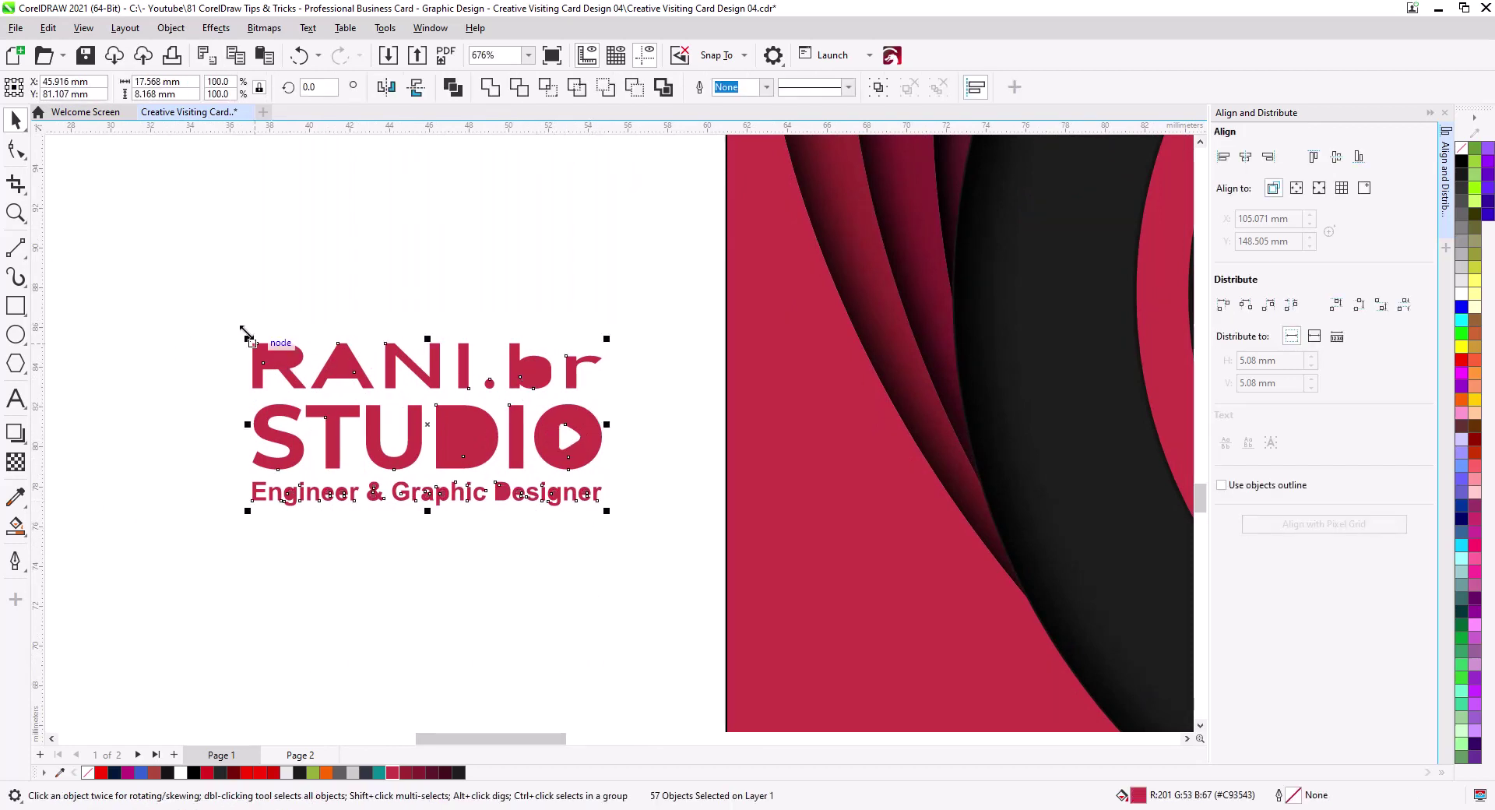
{"action": "left_click_drag", "start_coordinate": [615, 407], "coordinate": [627, 399]}
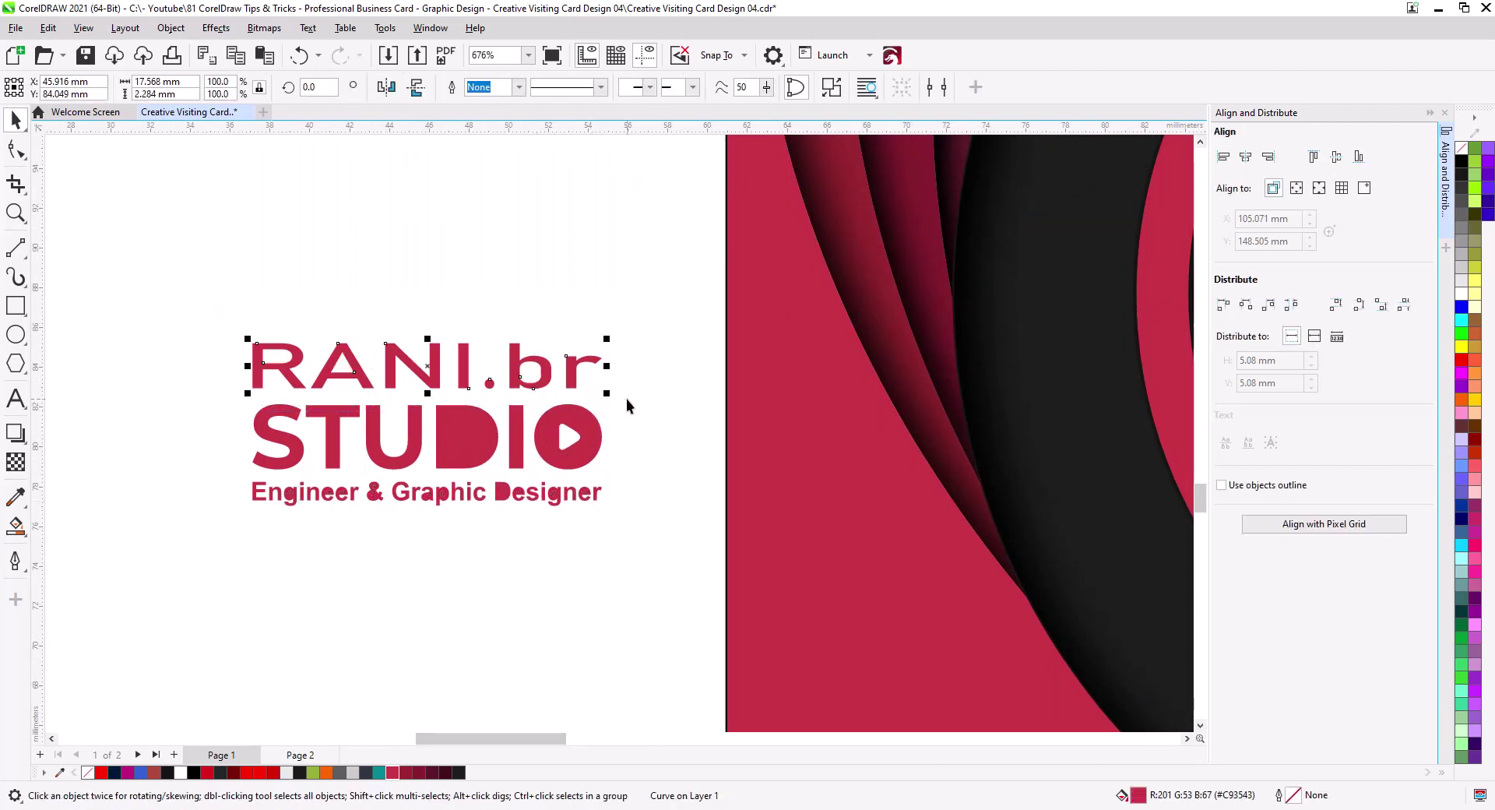
{"action": "left_click_drag", "start_coordinate": [605, 483], "coordinate": [605, 482]}
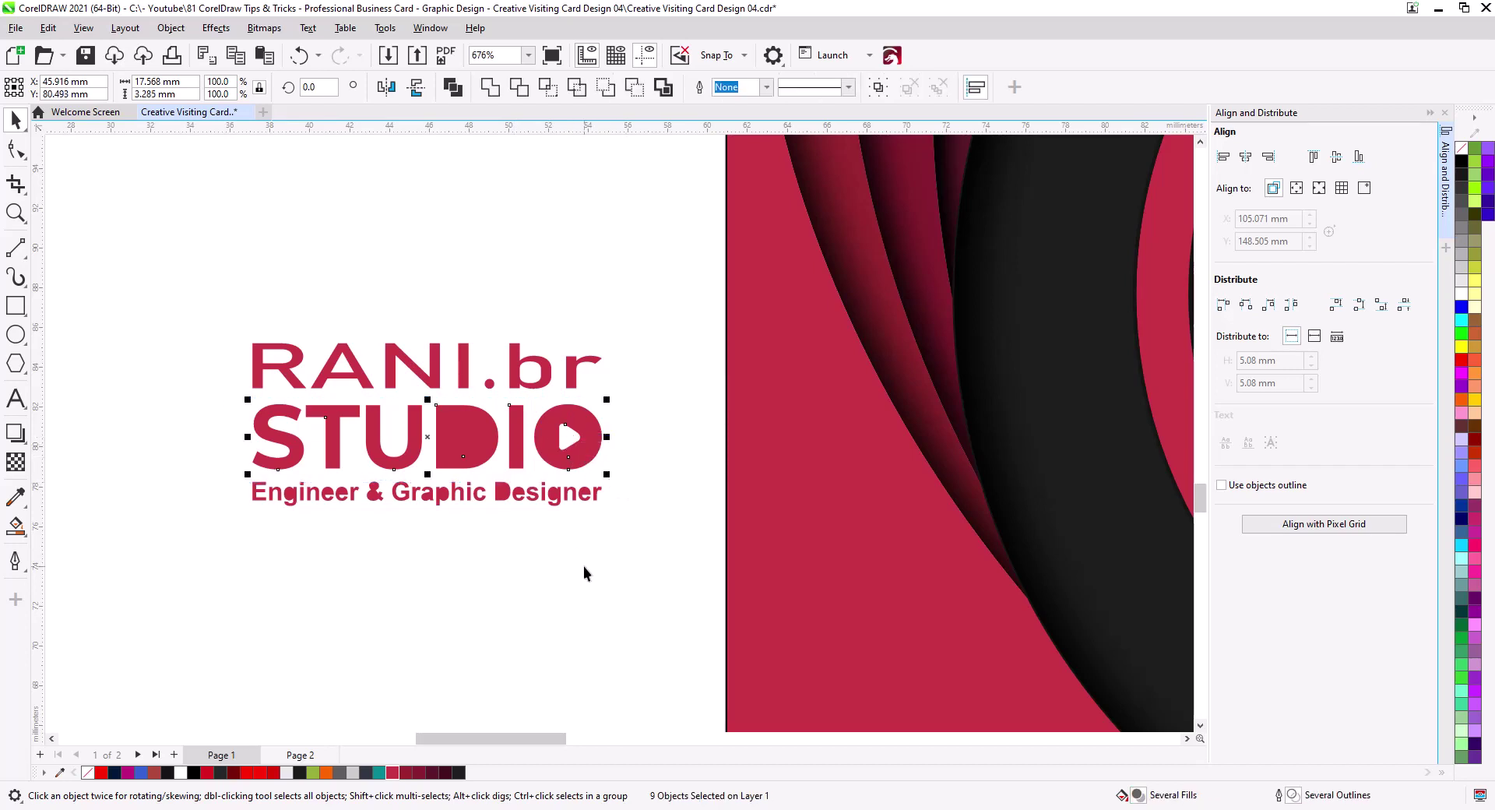
{"action": "left_click_drag", "start_coordinate": [238, 471], "coordinate": [625, 559]}
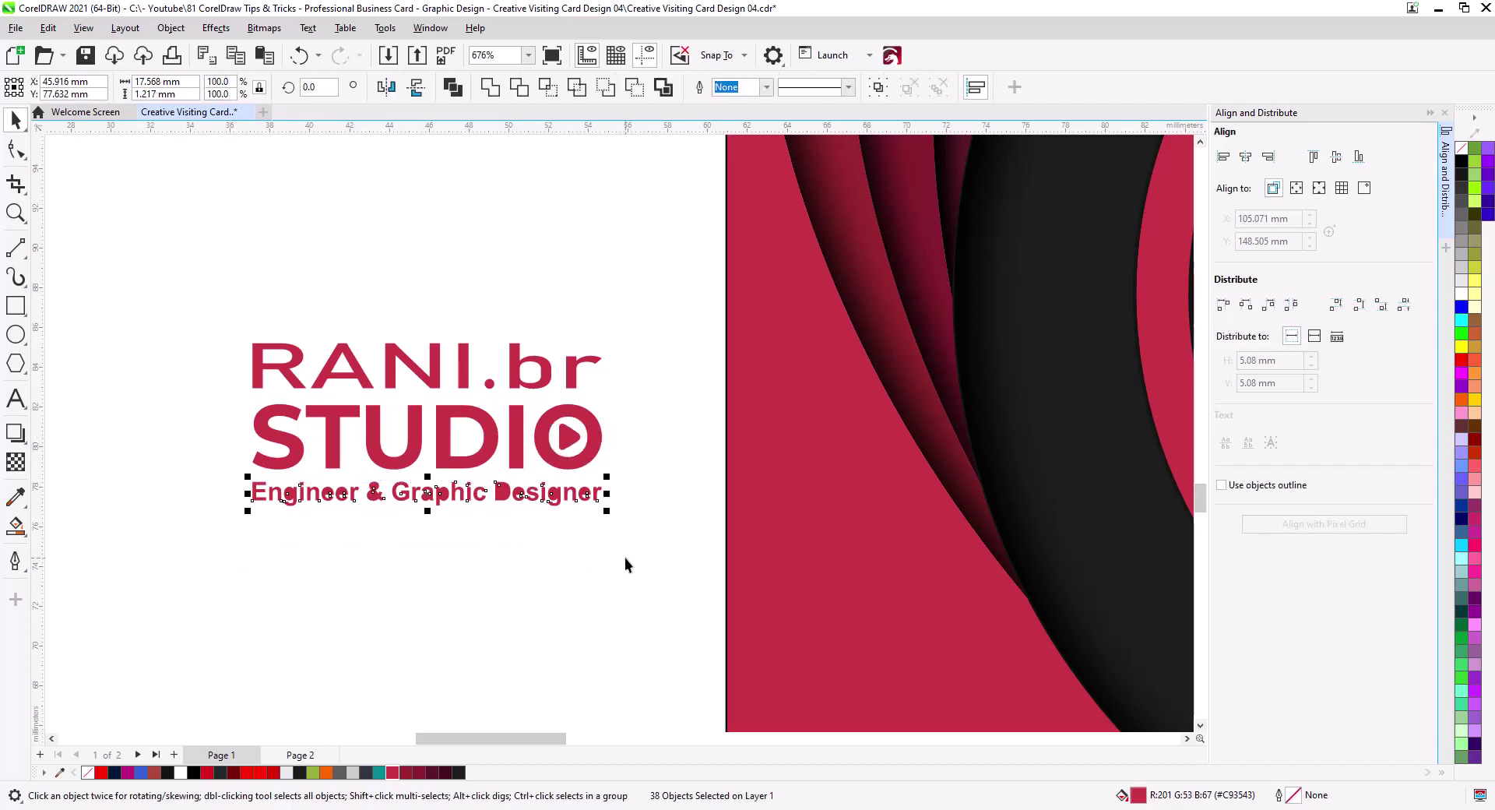
{"action": "left_click", "coordinate": [624, 557]}
Place STUDIO beside RANI.br on one line and shrink both words to half size.
{"action": "left_click_drag", "start_coordinate": [475, 464], "coordinate": [821, 380]}
{"action": "left_click", "coordinate": [570, 374], "text": "shift"}
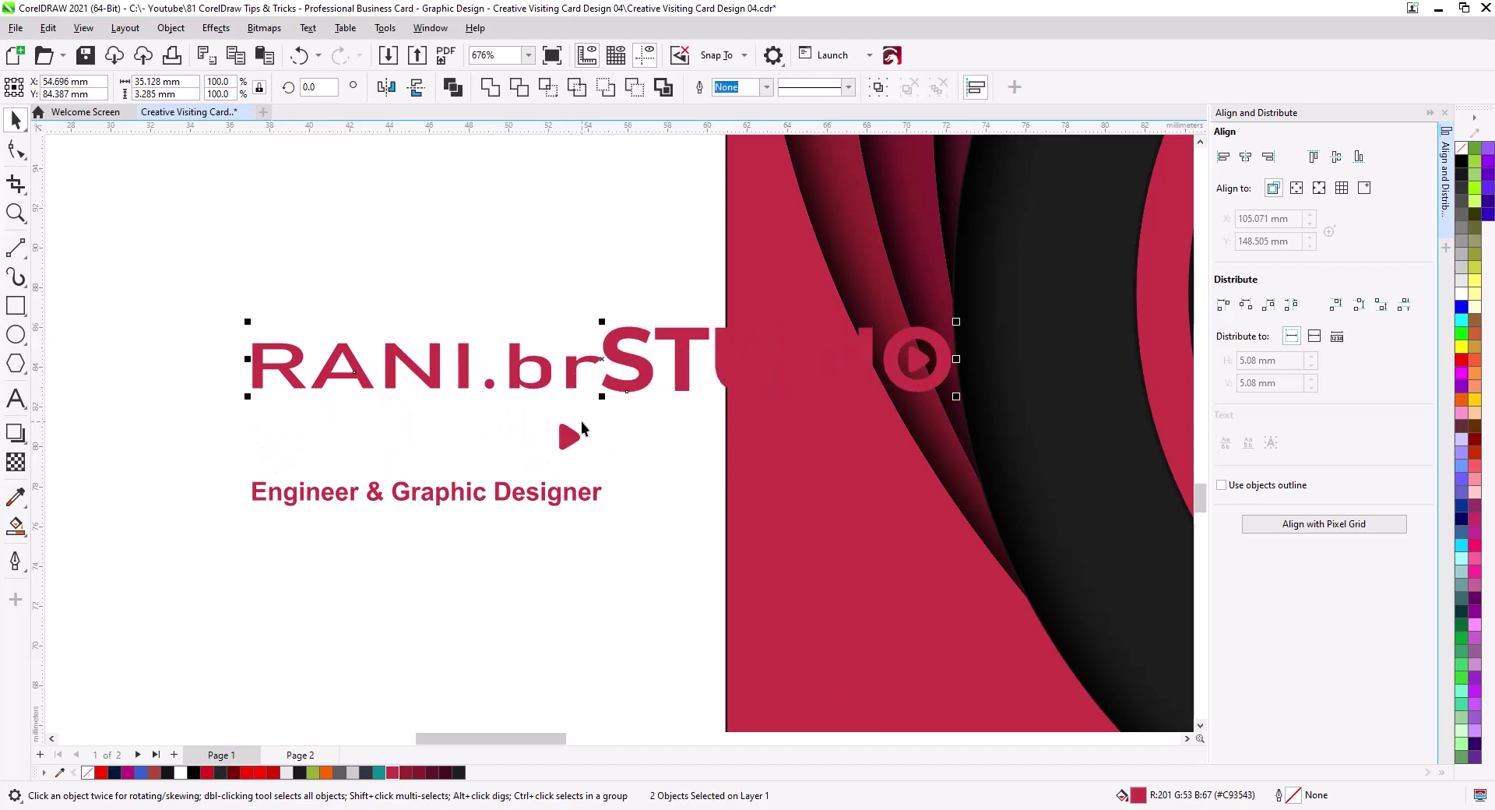
{"action": "left_click_drag", "start_coordinate": [647, 380], "coordinate": [472, 366]}
{"action": "left_click", "coordinate": [459, 382]}
{"action": "left_click", "coordinate": [408, 376]}
{"action": "left_click", "coordinate": [433, 361]}
{"action": "left_click", "coordinate": [382, 358], "text": "shift"}
{"action": "left_click_drag", "start_coordinate": [780, 301], "coordinate": [685, 339]}
{"action": "left_click_drag", "start_coordinate": [394, 365], "coordinate": [522, 347]}
{"action": "left_click", "coordinate": [427, 425]}
Enlarge STUDIO to match RANI.br and delete the leftover loose triangle.
{"action": "left_click", "coordinate": [547, 361]}
{"action": "left_click", "coordinate": [548, 402]}
{"action": "left_click", "coordinate": [567, 438]}
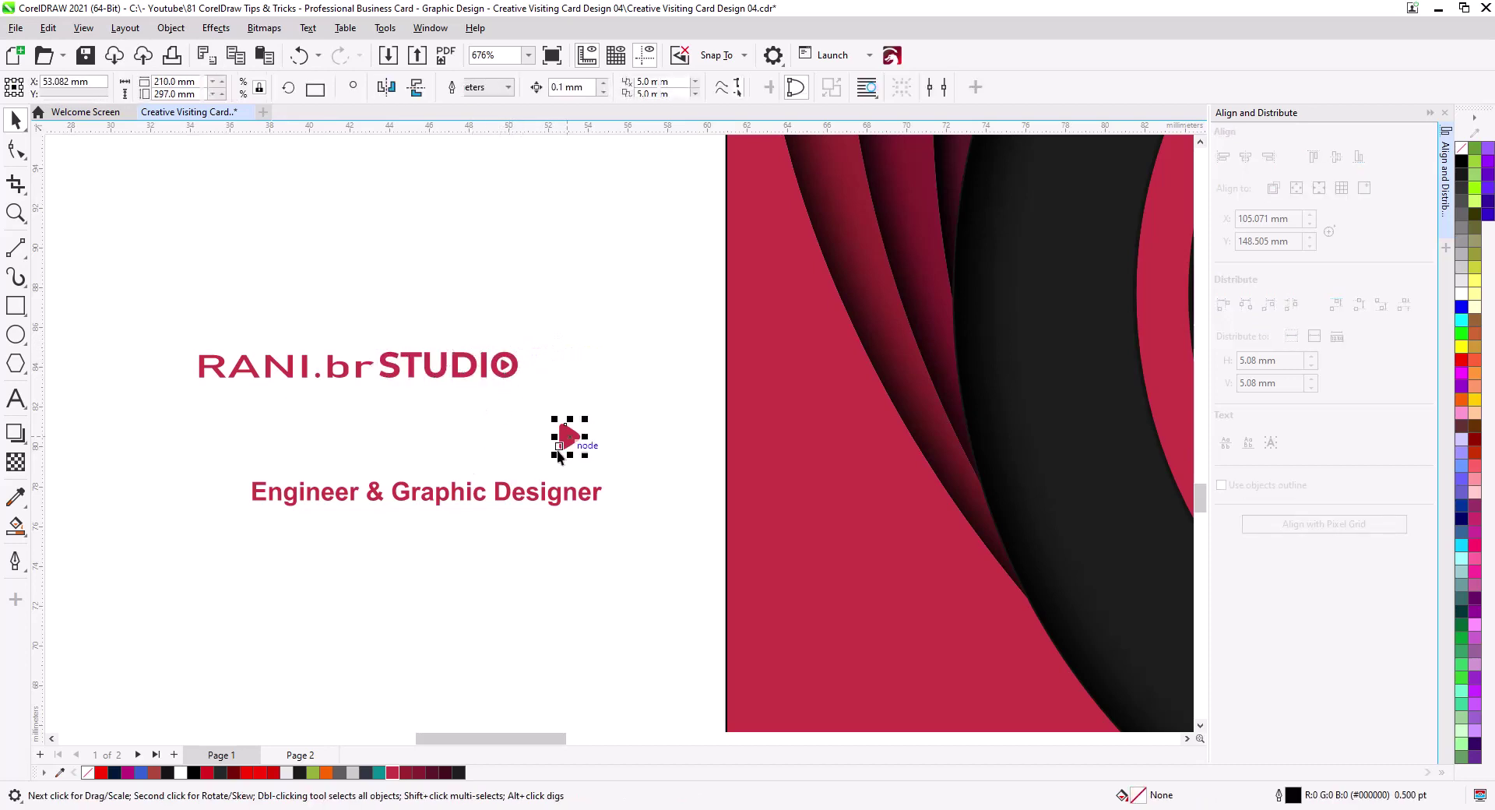
{"action": "key", "text": "Delete"}
Fit the designer line under the name, group RANI.br and STUDIO, and centre the line below.
{"action": "left_click_drag", "start_coordinate": [518, 495], "coordinate": [463, 407]}
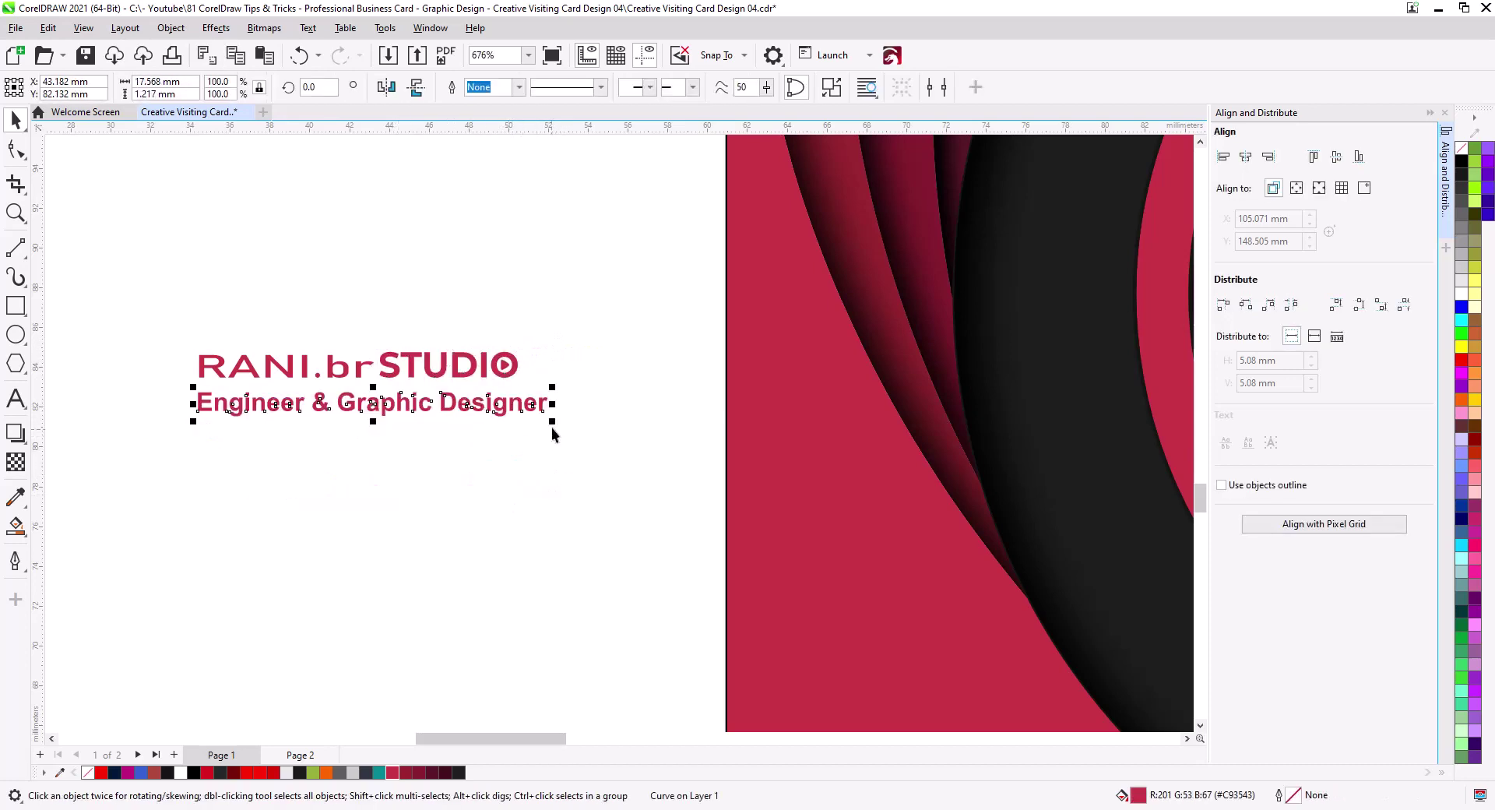
{"action": "left_click_drag", "start_coordinate": [550, 421], "coordinate": [467, 417]}
{"action": "left_click_drag", "start_coordinate": [185, 328], "coordinate": [530, 387]}
{"action": "key", "text": "ctrl+g"}
{"action": "left_click", "coordinate": [452, 401]}
{"action": "left_click", "coordinate": [451, 375], "text": "shift"}
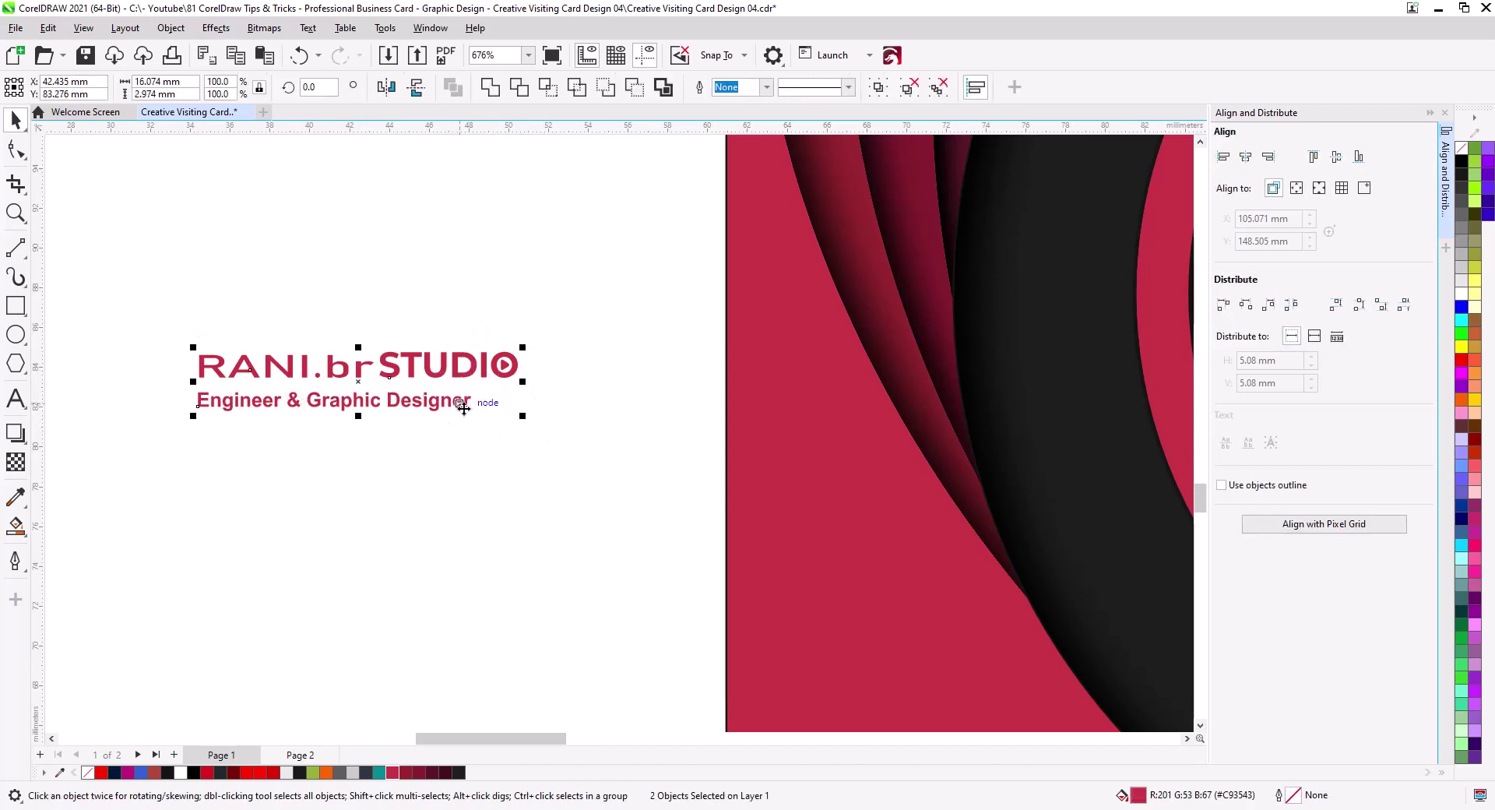
{"action": "key", "text": "c"}
Move the name lettering into the dark circle under the R logo and enlarge it slightly.
{"action": "scroll", "coordinate": [477, 473], "scroll_direction": "down", "scroll_amount": 5}
{"action": "left_click_drag", "start_coordinate": [491, 487], "coordinate": [401, 441]}
{"action": "left_click_drag", "start_coordinate": [321, 377], "coordinate": [894, 422]}
{"action": "left_click_drag", "start_coordinate": [980, 480], "coordinate": [875, 519]}
{"action": "scroll", "coordinate": [720, 502], "scroll_direction": "up", "scroll_amount": 2}
{"action": "left_click_drag", "start_coordinate": [436, 433], "coordinate": [413, 430]}
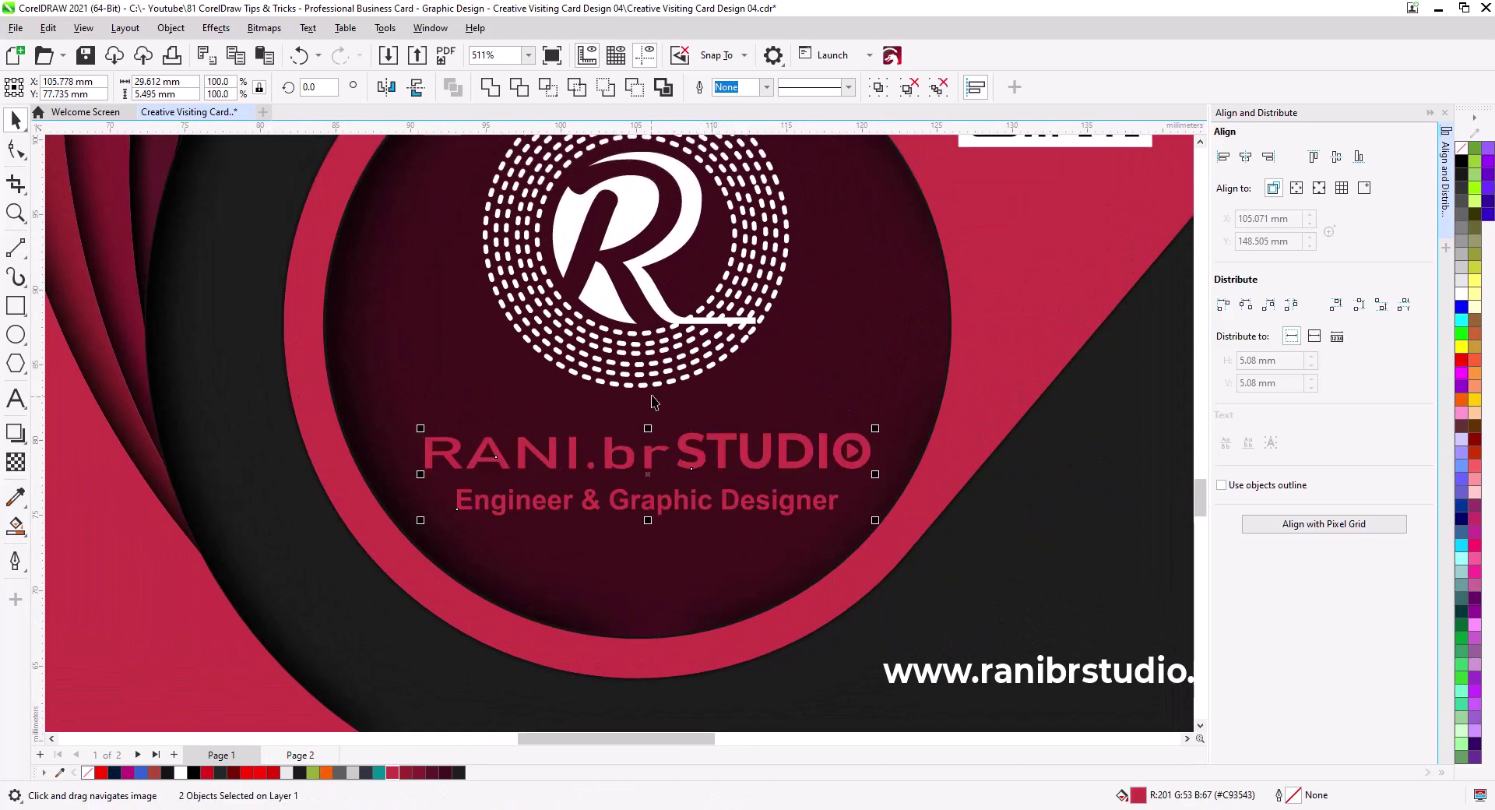
Make the Engineer & Graphic Designer line white, then view both cards.
{"action": "left_click", "coordinate": [736, 536]}
{"action": "left_click", "coordinate": [741, 507]}
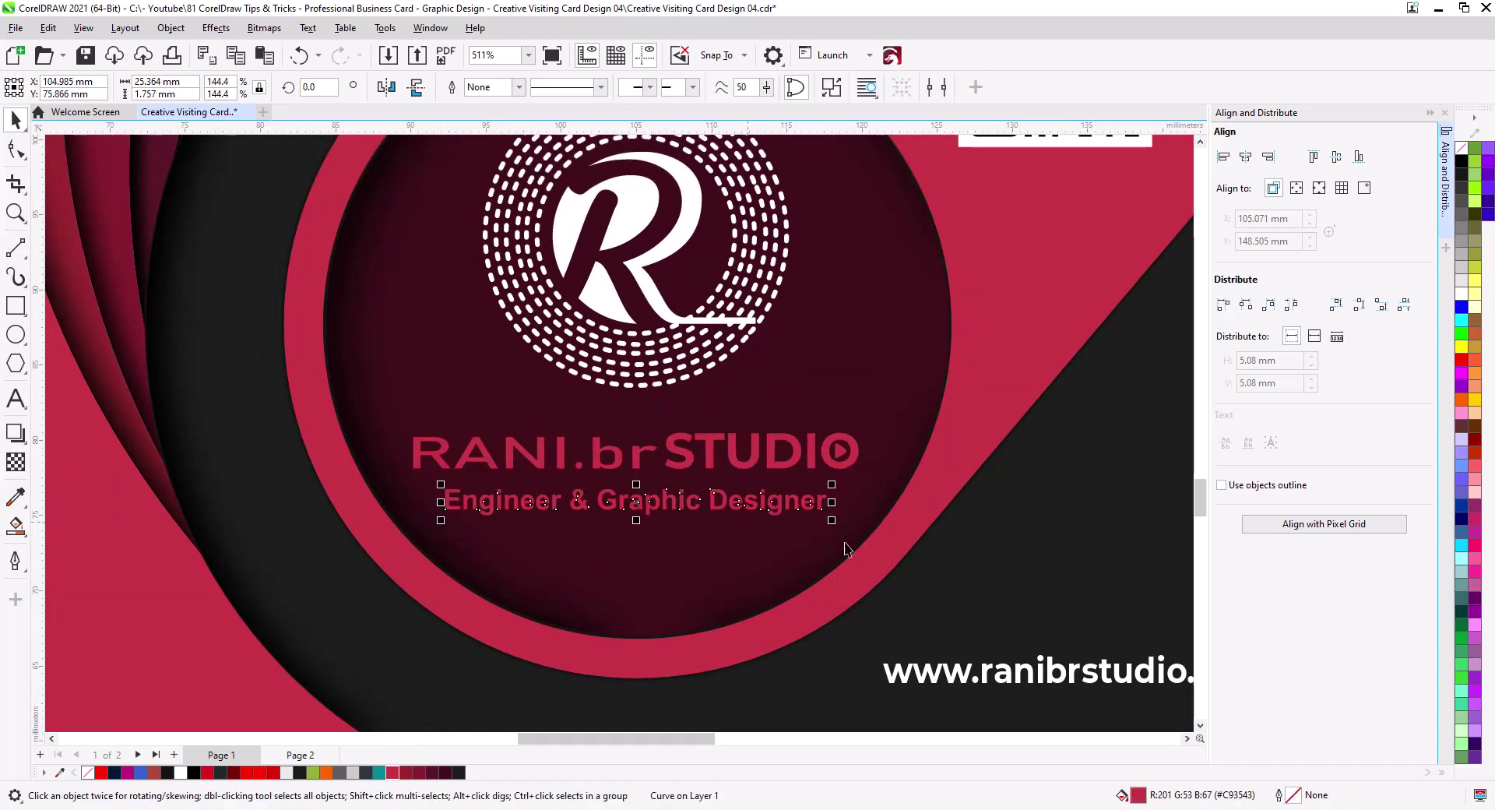
{"action": "left_click", "coordinate": [1462, 296]}
{"action": "left_click", "coordinate": [712, 364]}
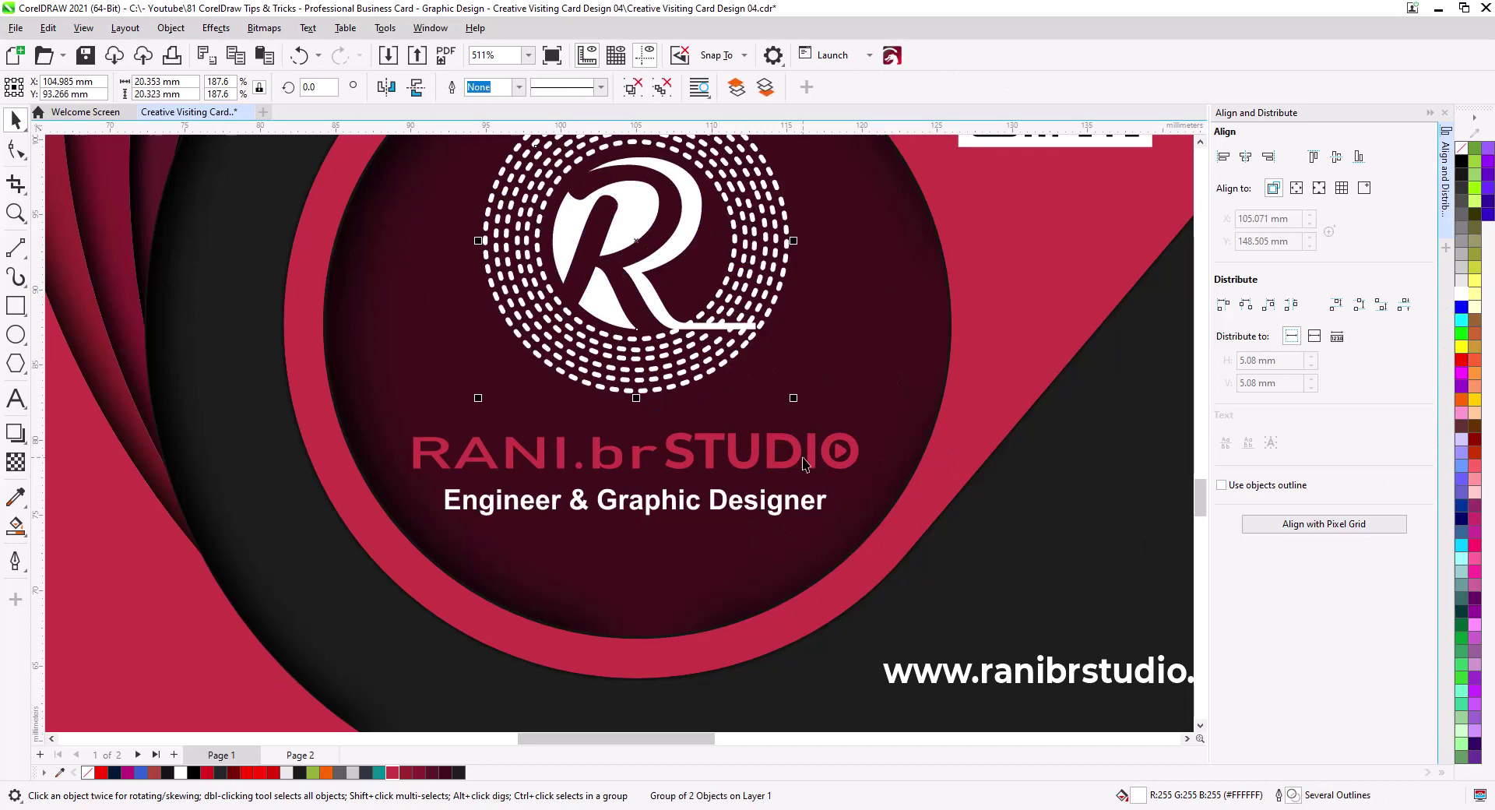
{"action": "scroll", "coordinate": [826, 502], "scroll_direction": "down", "scroll_amount": 4}
{"action": "left_click_drag", "start_coordinate": [763, 508], "coordinate": [786, 565]}
{"action": "scroll", "coordinate": [728, 576], "scroll_direction": "down", "scroll_amount": 3}
{"action": "scroll", "coordinate": [786, 567], "scroll_direction": "up", "scroll_amount": 1}
{"action": "left_click", "coordinate": [965, 541]}
{"action": "left_click_drag", "start_coordinate": [966, 542], "coordinate": [961, 628]}
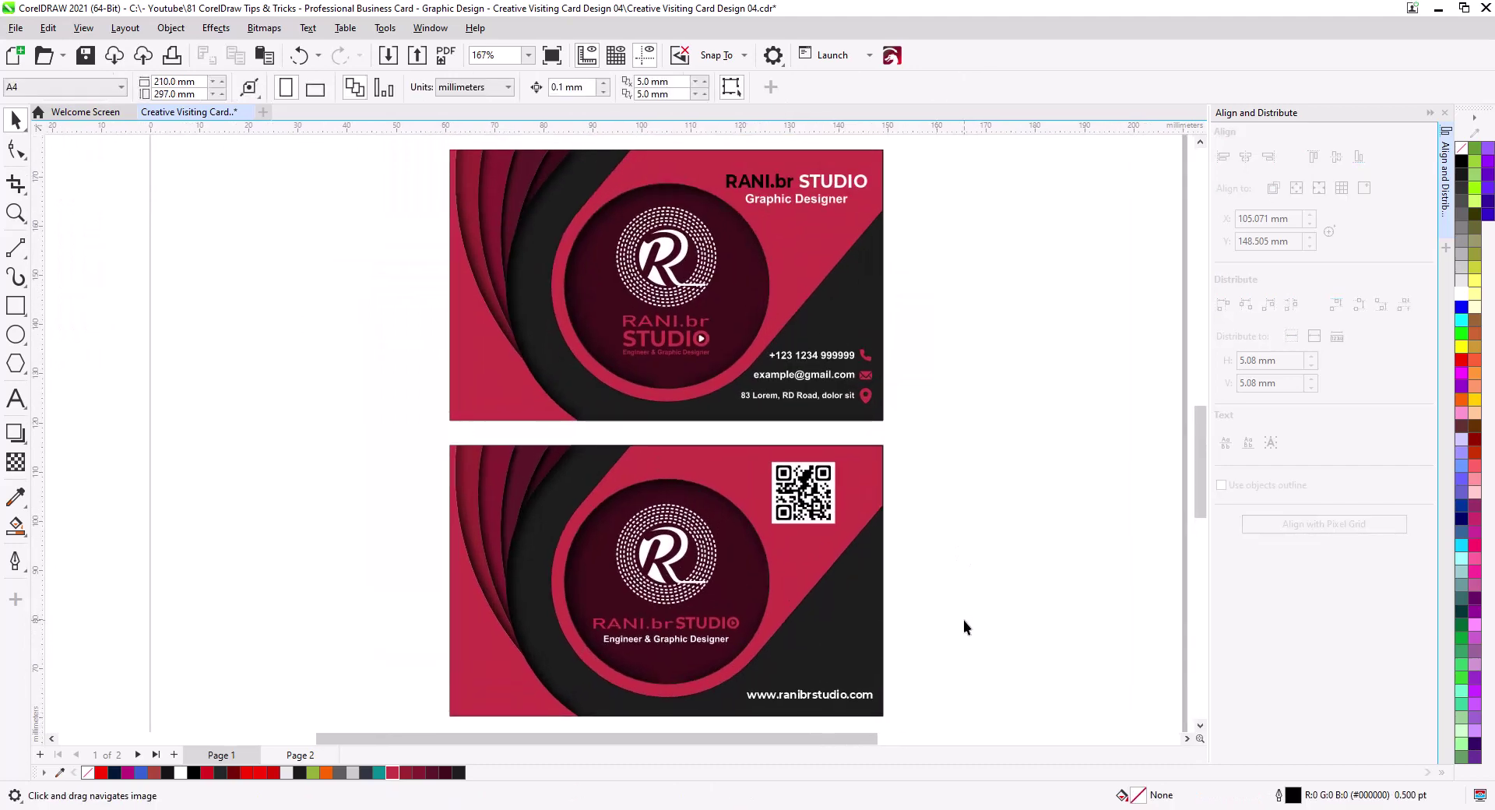